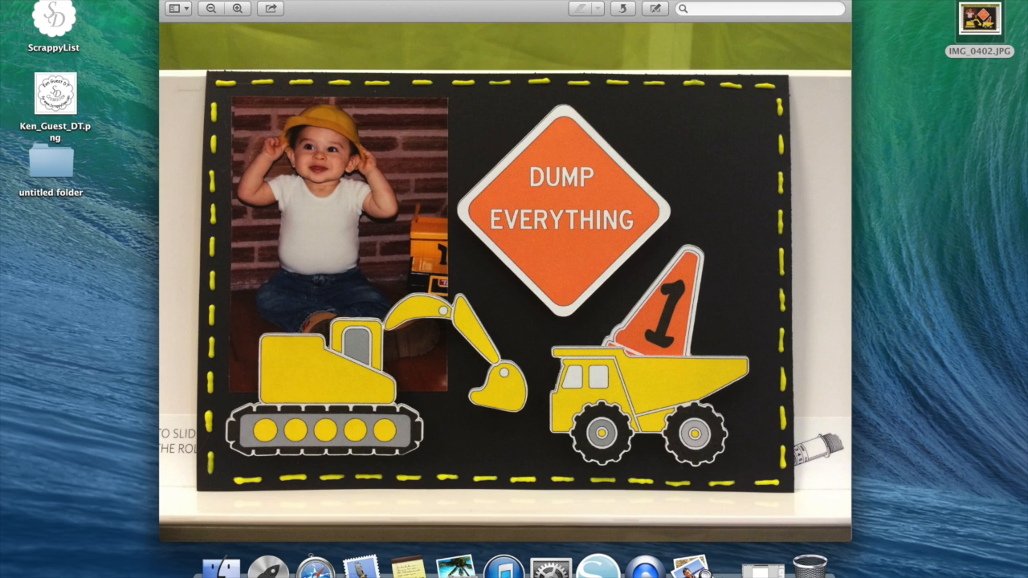
- Switch to Silhouette Studio, search the design library for "truck" and add the trucks design with the cement mixer and tractor to the page
{"action": "left_click", "coordinate": [186, 3]}
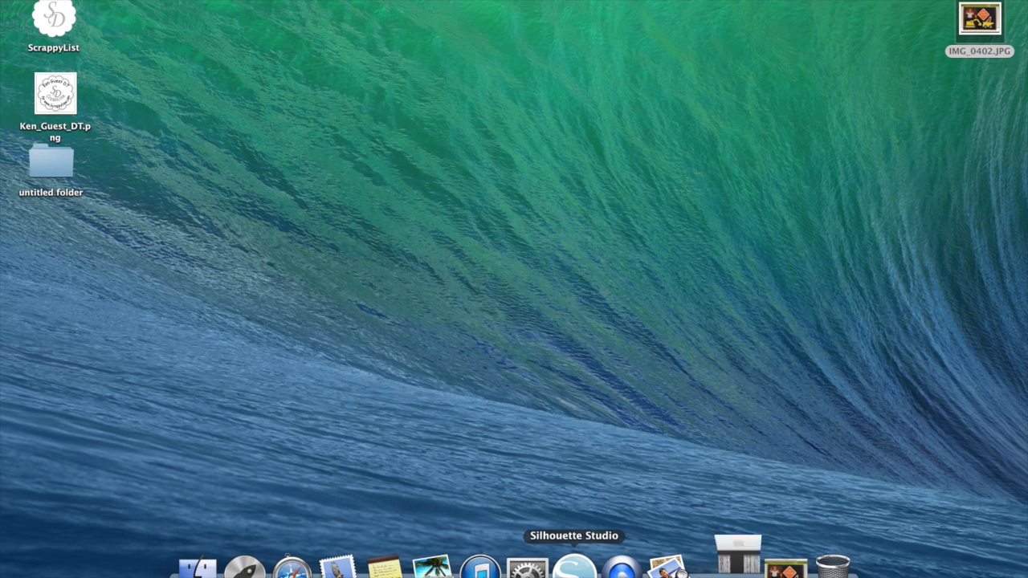
{"action": "left_click", "coordinate": [574, 566]}
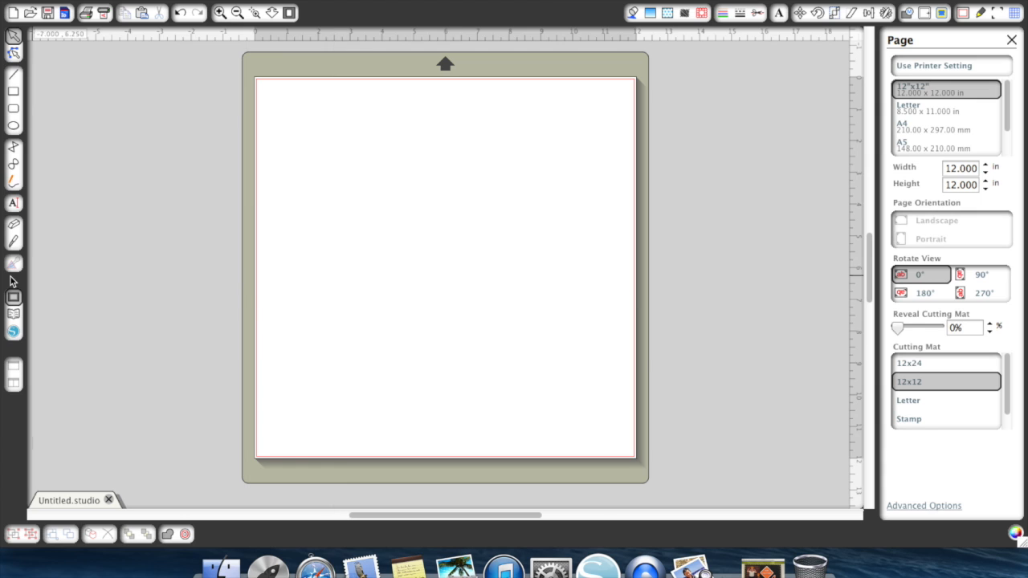
{"action": "left_click", "coordinate": [13, 324]}
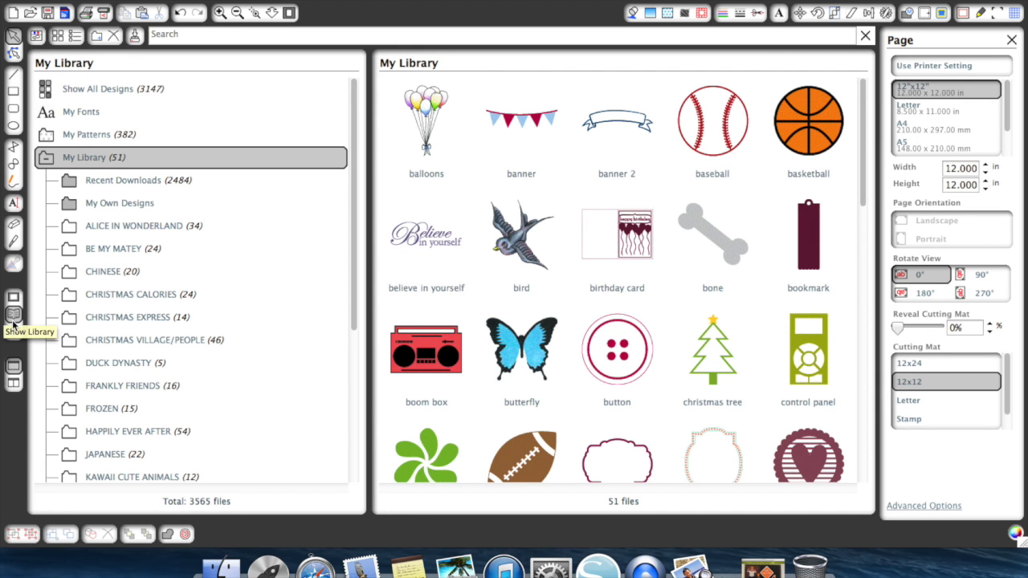
{"action": "left_click", "coordinate": [195, 38]}
{"action": "type", "text": "truck"}
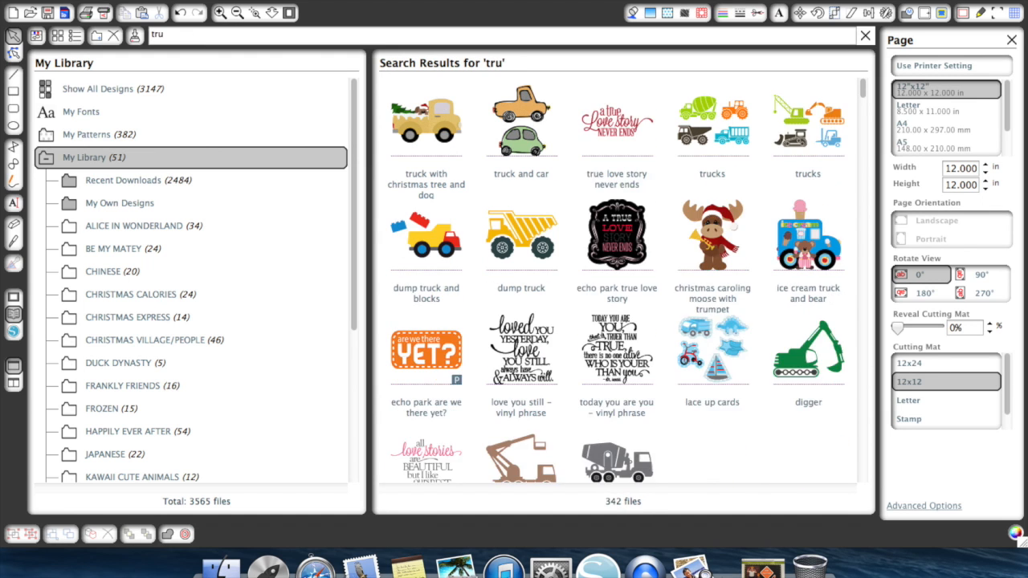
{"action": "double_click", "coordinate": [717, 135]}
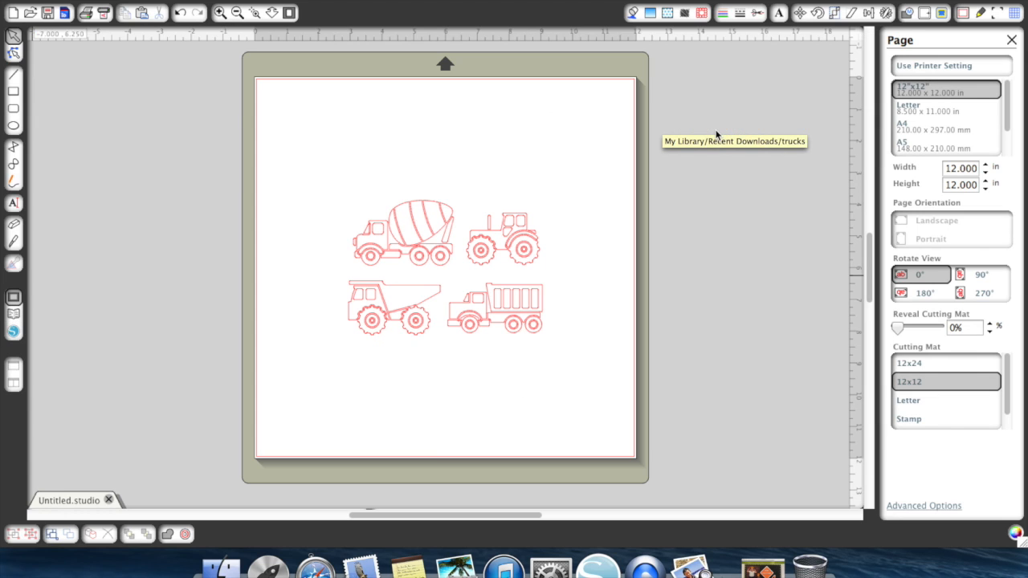
- Ungroup the trucks design into its separate shapes
{"action": "left_click", "coordinate": [430, 257]}
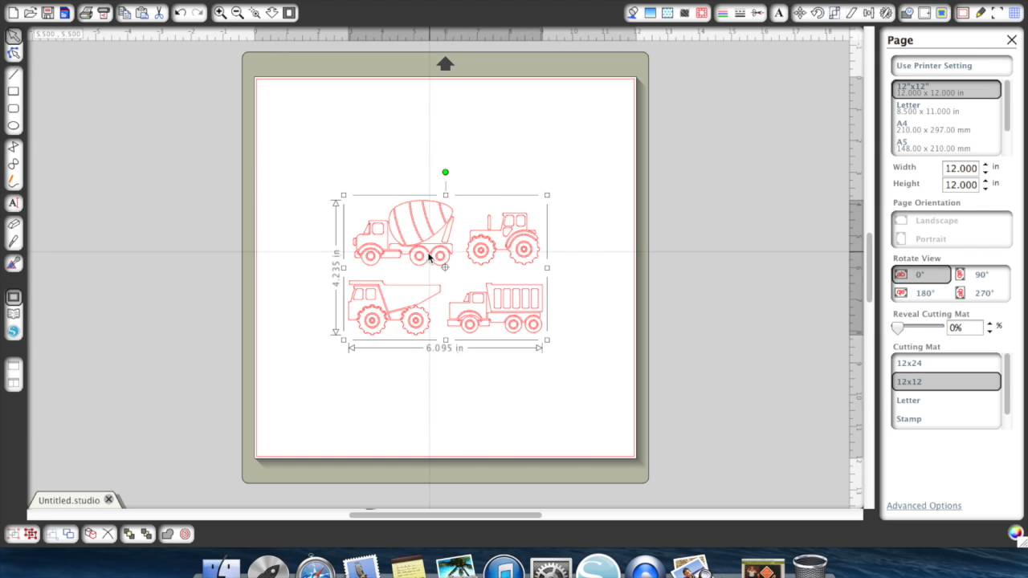
{"action": "right_click", "coordinate": [429, 257]}
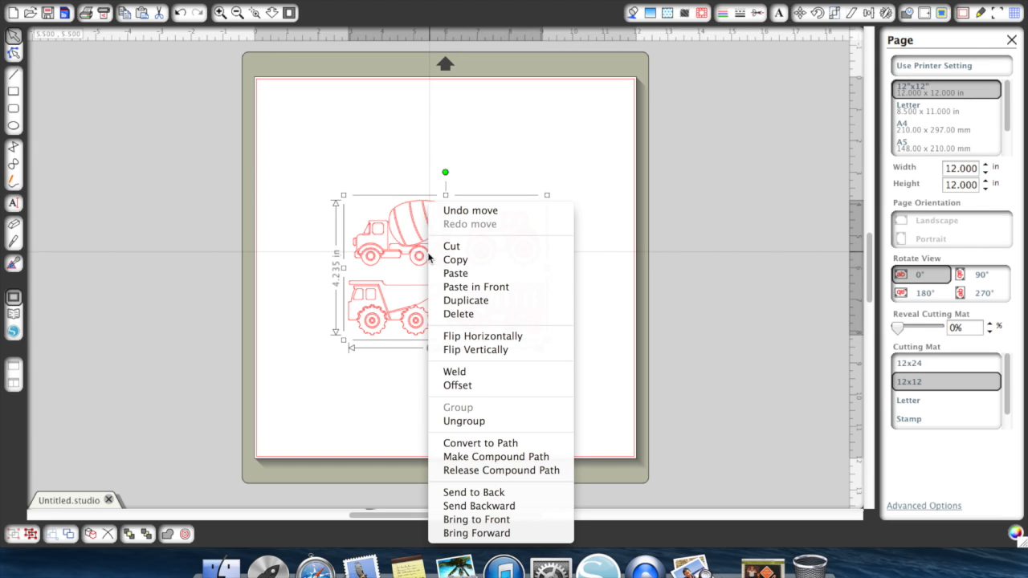
{"action": "left_click", "coordinate": [378, 414]}
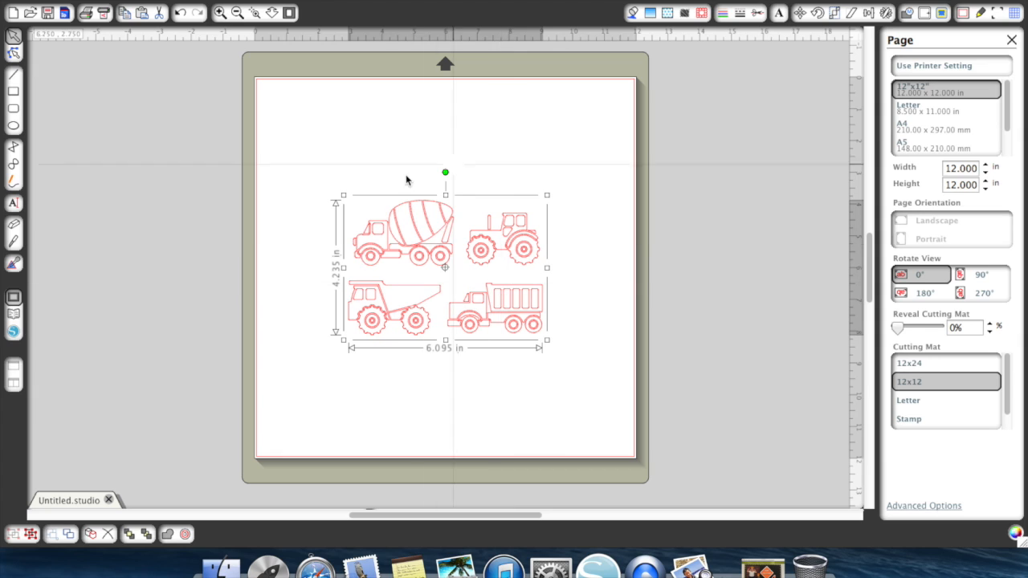
{"action": "right_click", "coordinate": [436, 289]}
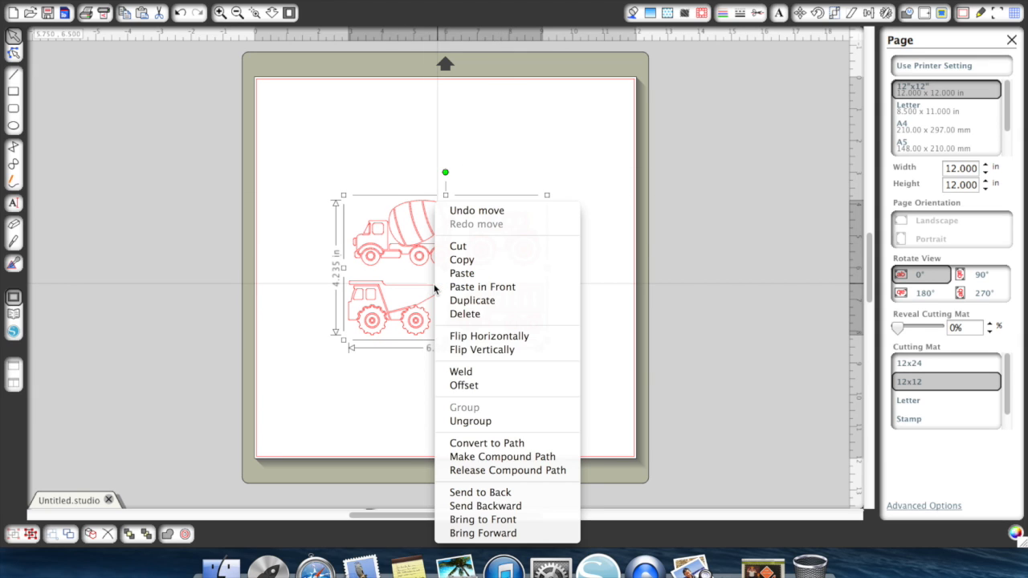
{"action": "left_click", "coordinate": [451, 422]}
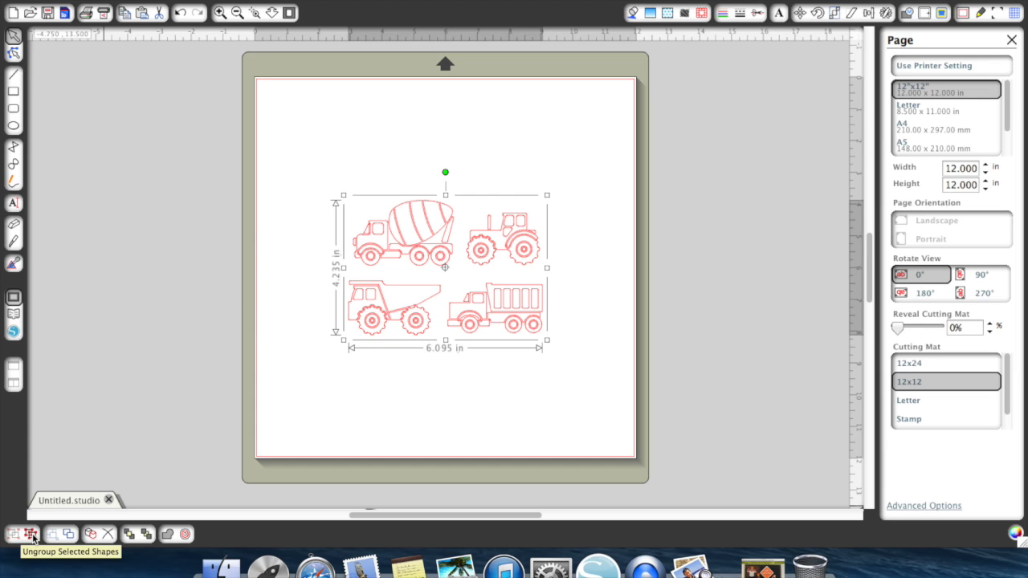
{"action": "left_click", "coordinate": [31, 535]}
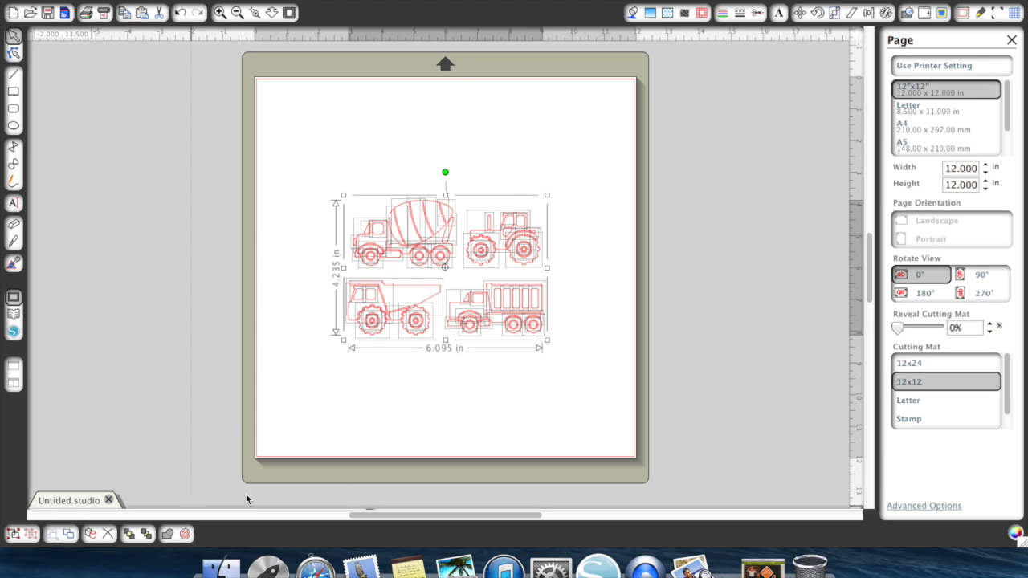
- Delete the cement mixer, the tractor and the truck with the ribbed bed, leaving only the open-bed dump truck
{"action": "left_click", "coordinate": [459, 427]}
{"action": "left_click_drag", "start_coordinate": [342, 207], "coordinate": [576, 254]}
{"action": "key", "text": "Delete"}
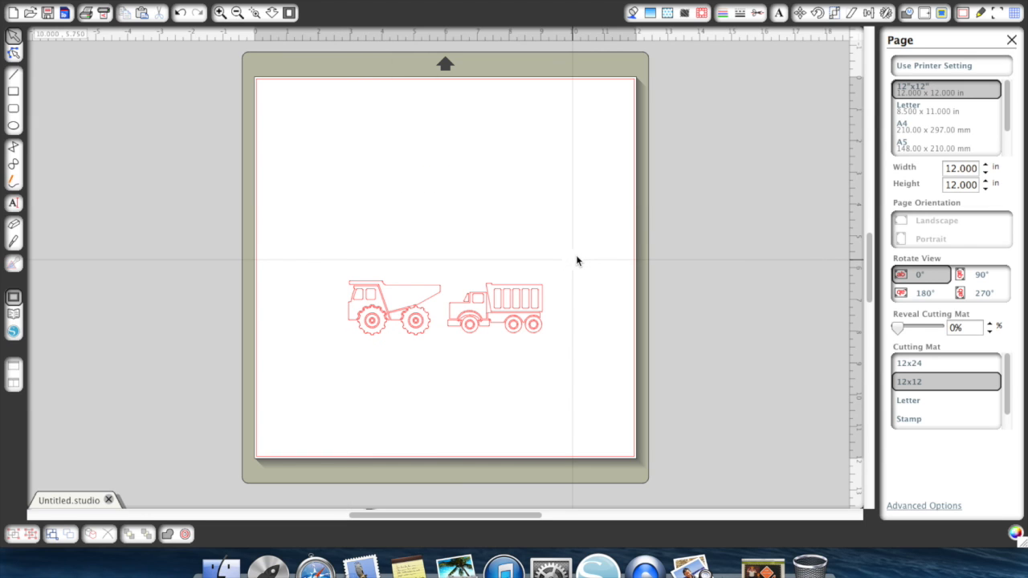
{"action": "left_click_drag", "start_coordinate": [466, 272], "coordinate": [557, 342]}
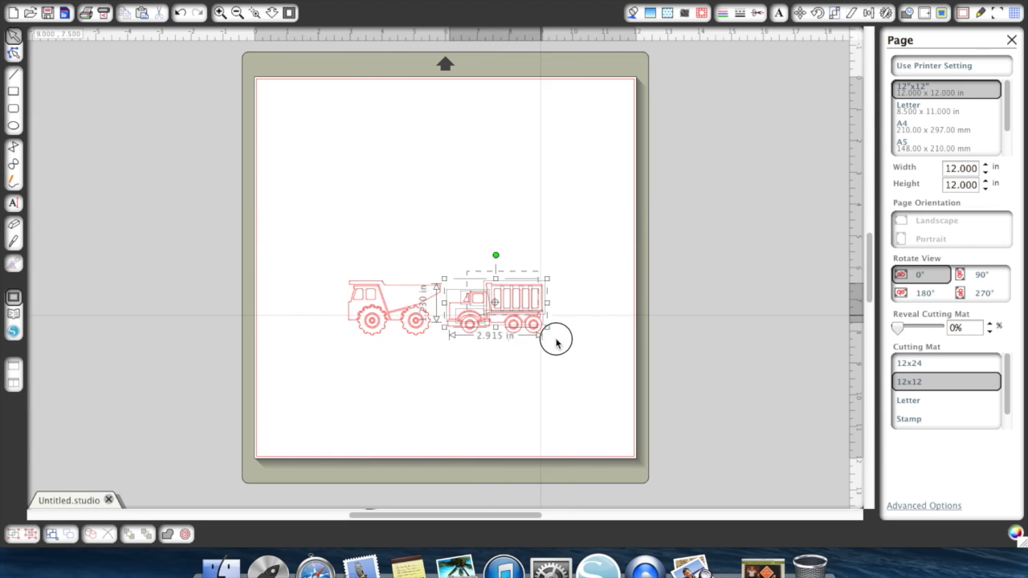
{"action": "key", "text": "Delete"}
{"action": "left_click_drag", "start_coordinate": [443, 305], "coordinate": [464, 333]}
{"action": "key", "text": "Delete"}
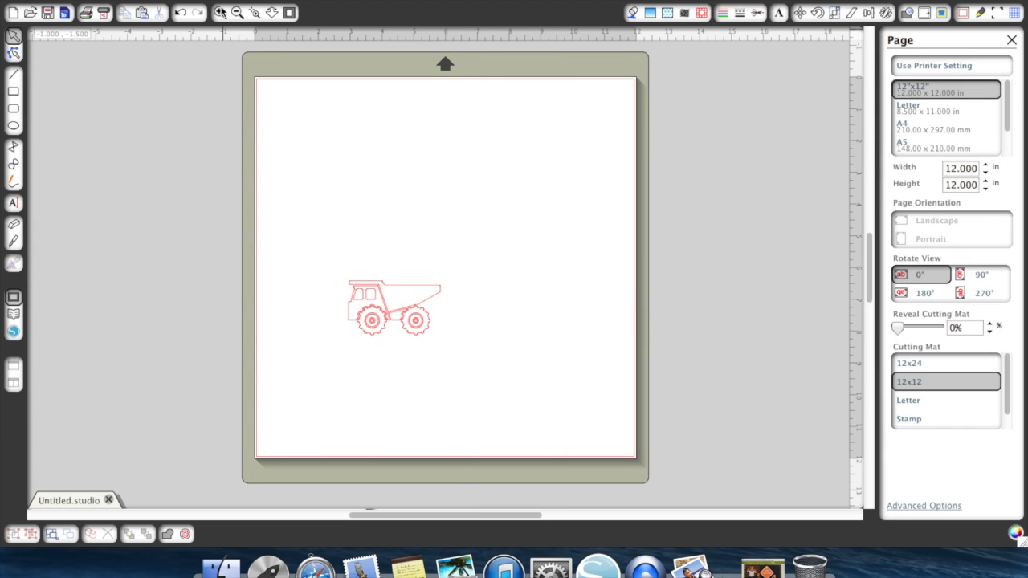
- Fill the dump truck's bed shape with bright yellow
{"action": "left_click", "coordinate": [220, 12]}
{"action": "scroll", "coordinate": [240, 154], "scroll_direction": "down", "scroll_amount": 2}
{"action": "scroll", "coordinate": [412, 146], "scroll_direction": "left", "scroll_amount": 4}
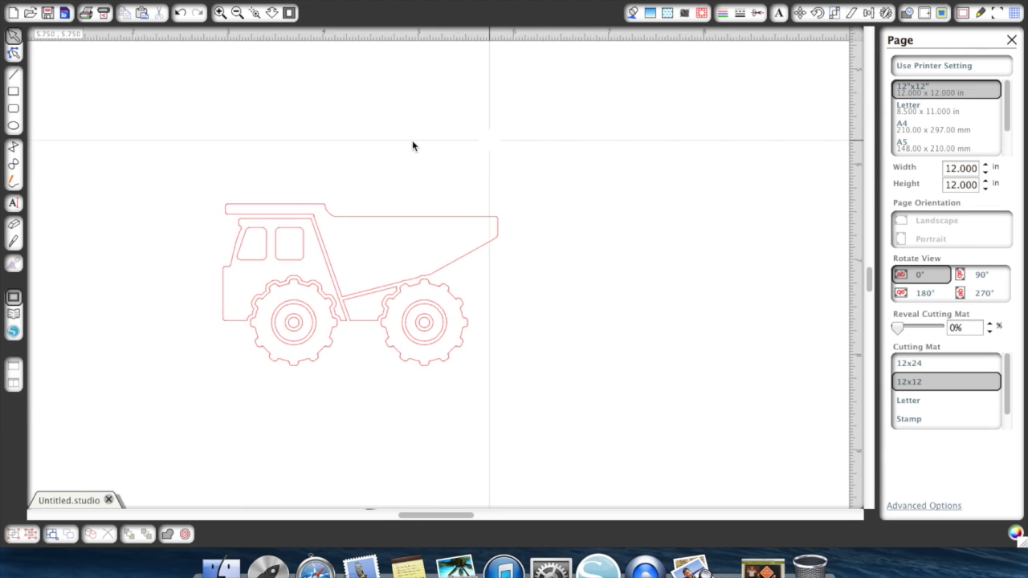
{"action": "scroll", "coordinate": [412, 145], "scroll_direction": "left", "scroll_amount": 3}
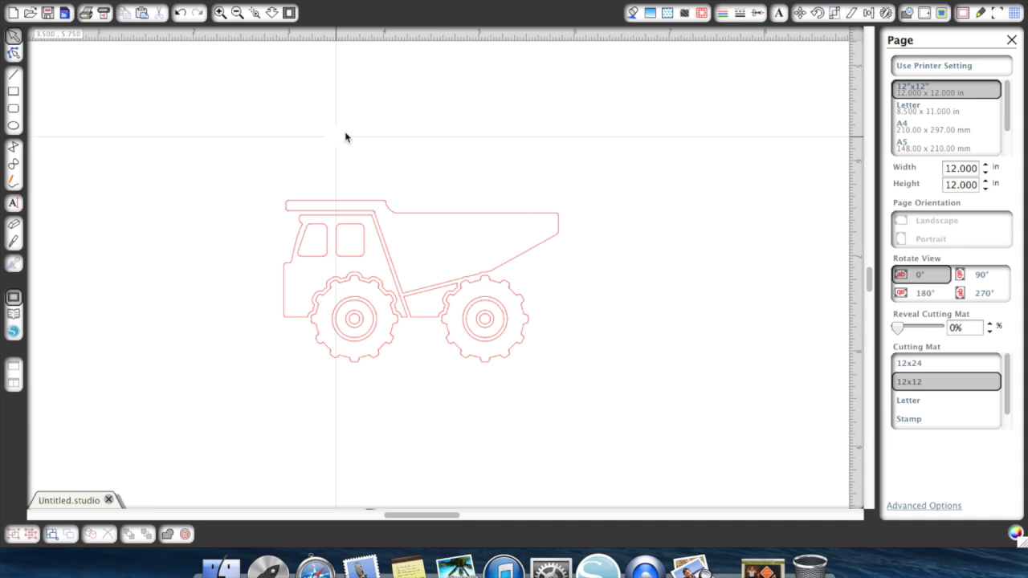
{"action": "left_click", "coordinate": [424, 213]}
{"action": "left_click", "coordinate": [630, 166]}
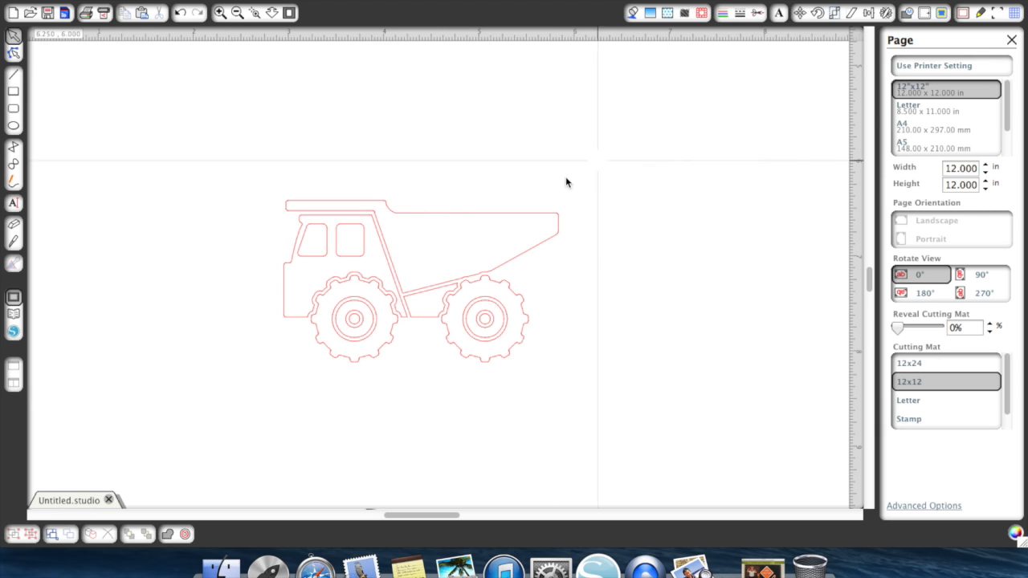
{"action": "left_click", "coordinate": [469, 214]}
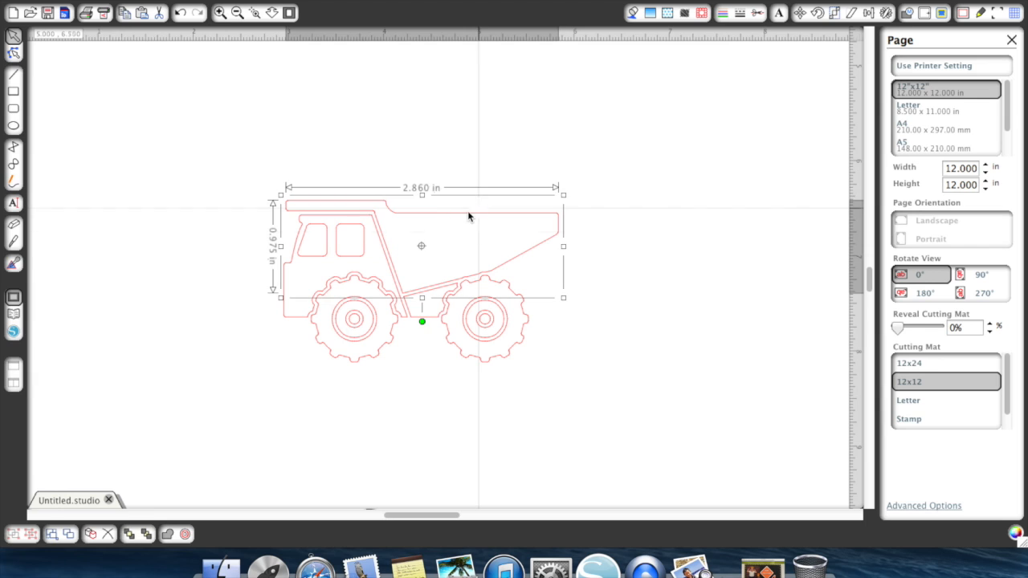
{"action": "left_click", "coordinate": [423, 317]}
{"action": "left_click", "coordinate": [292, 317]}
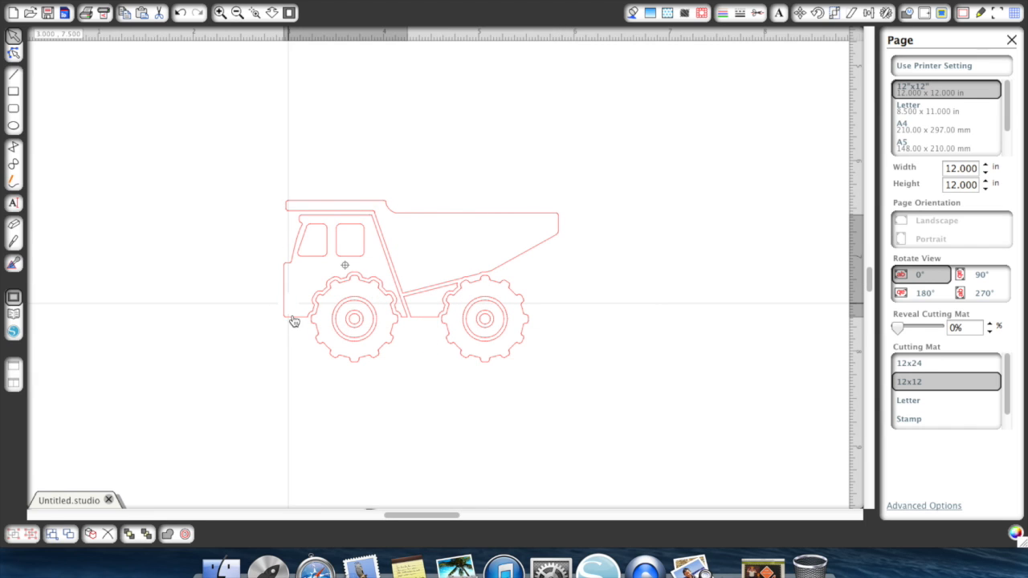
{"action": "left_click", "coordinate": [449, 212]}
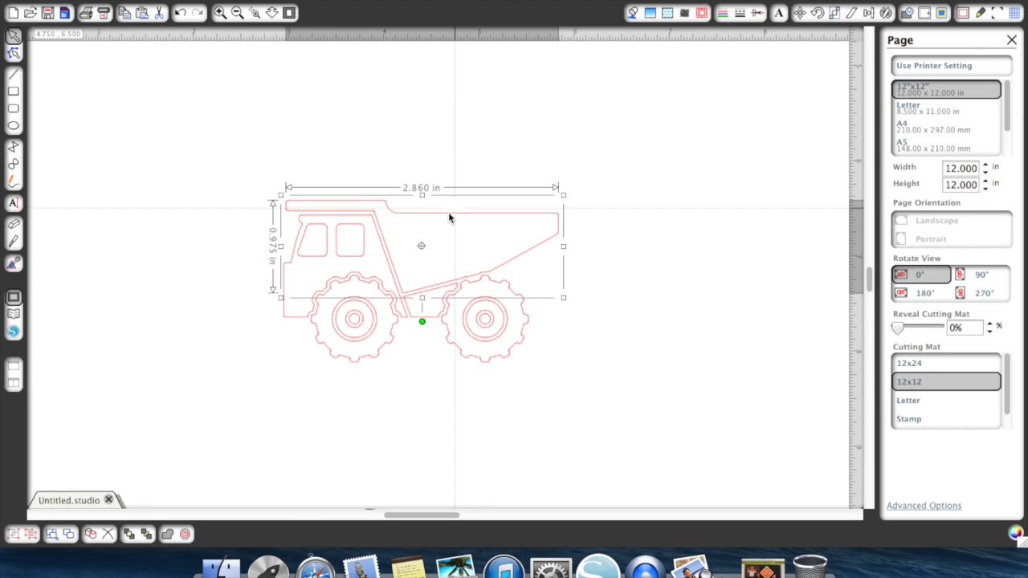
{"action": "left_click", "coordinate": [633, 14]}
{"action": "left_click", "coordinate": [990, 233]}
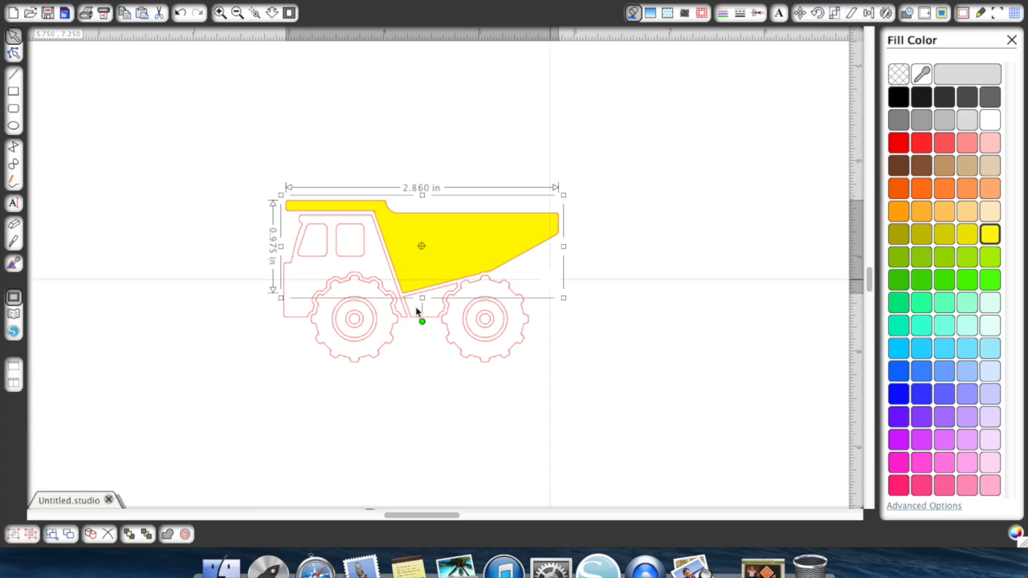
- Fill the truck's cab body and the small chassis piece between the wheels with the same bright yellow
{"action": "left_click", "coordinate": [295, 314]}
{"action": "left_click", "coordinate": [990, 234]}
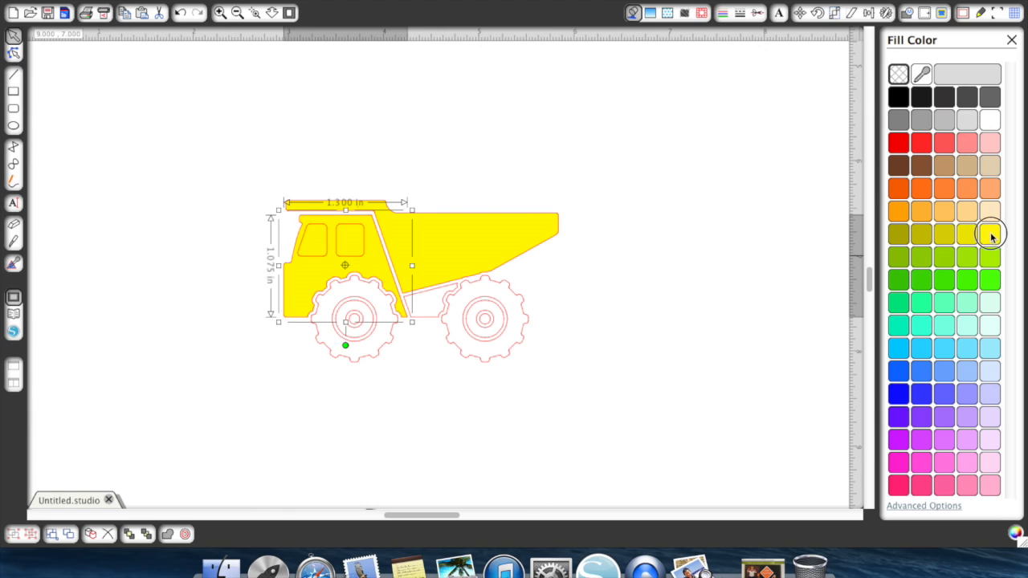
{"action": "left_click", "coordinate": [425, 315]}
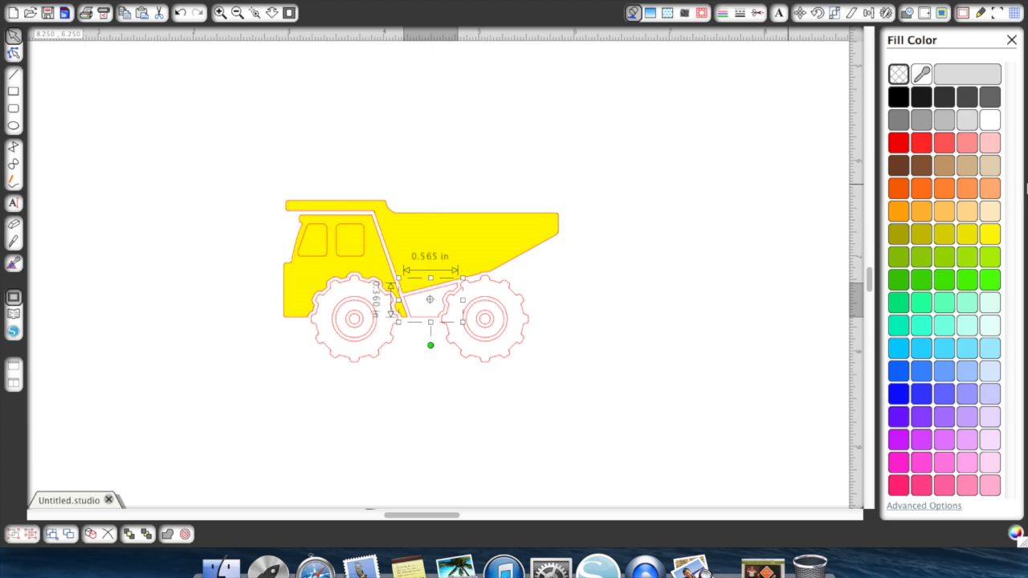
{"action": "left_click", "coordinate": [988, 235]}
{"action": "left_click", "coordinate": [602, 303]}
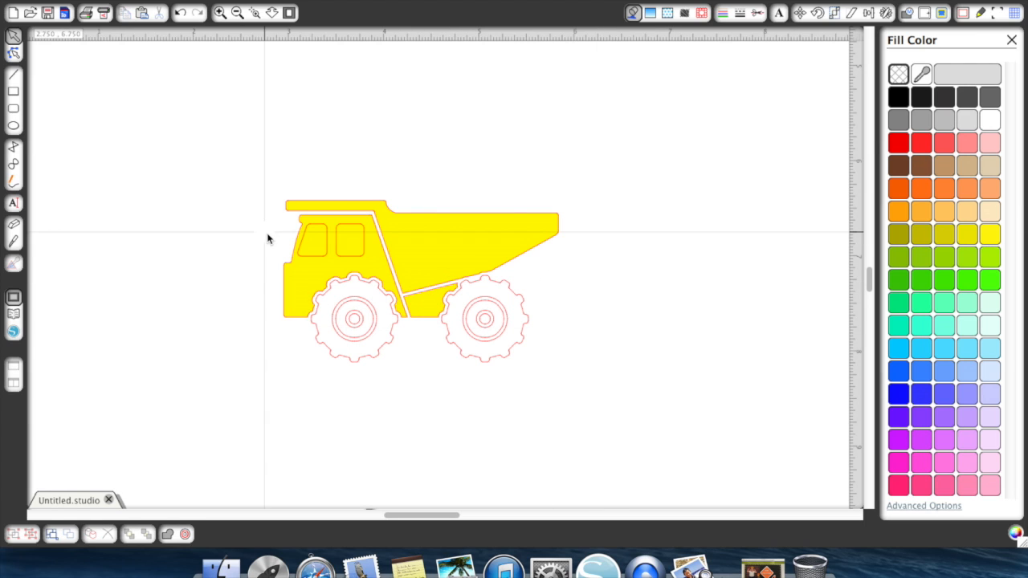
- Fill both cab windows of the dump truck with white
{"action": "left_click", "coordinate": [309, 255]}
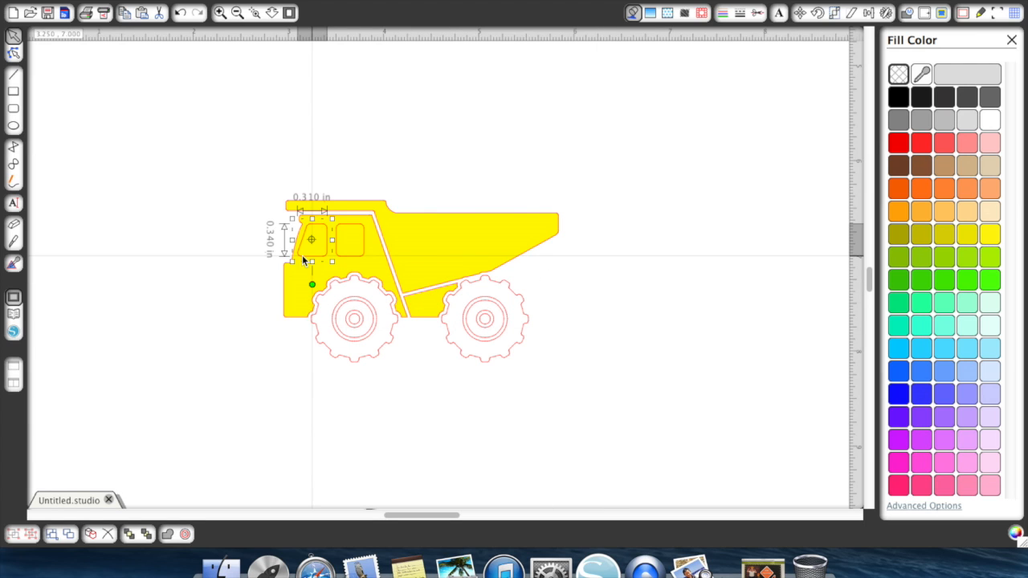
{"action": "left_click", "coordinate": [989, 119]}
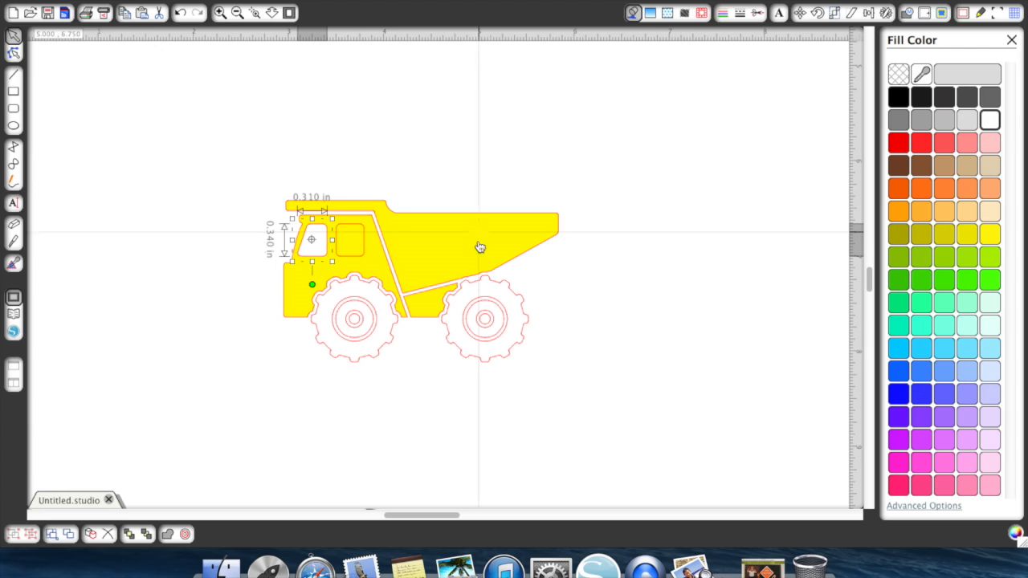
{"action": "left_click", "coordinate": [361, 262]}
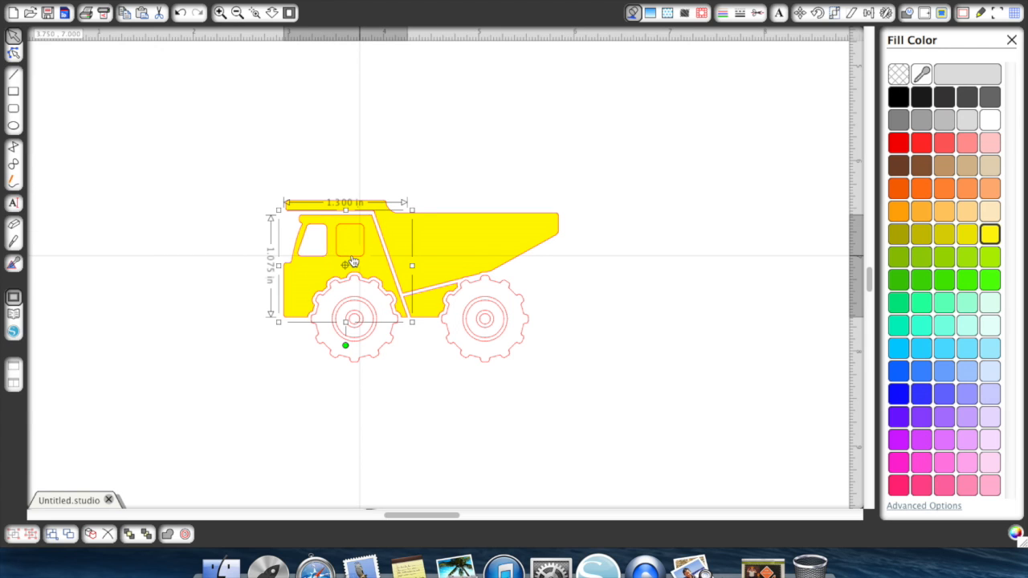
{"action": "left_click", "coordinate": [351, 254]}
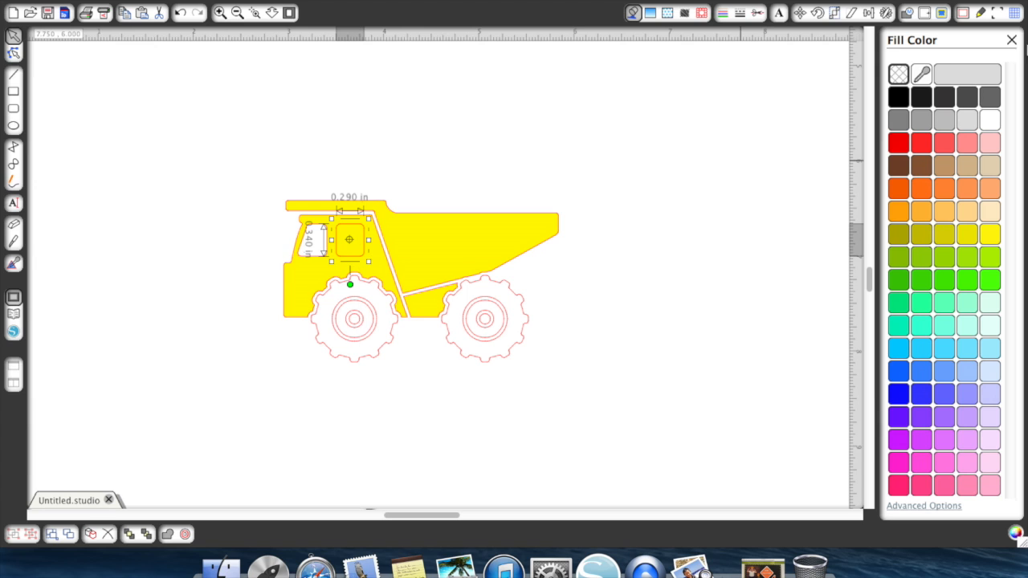
{"action": "left_click", "coordinate": [986, 127]}
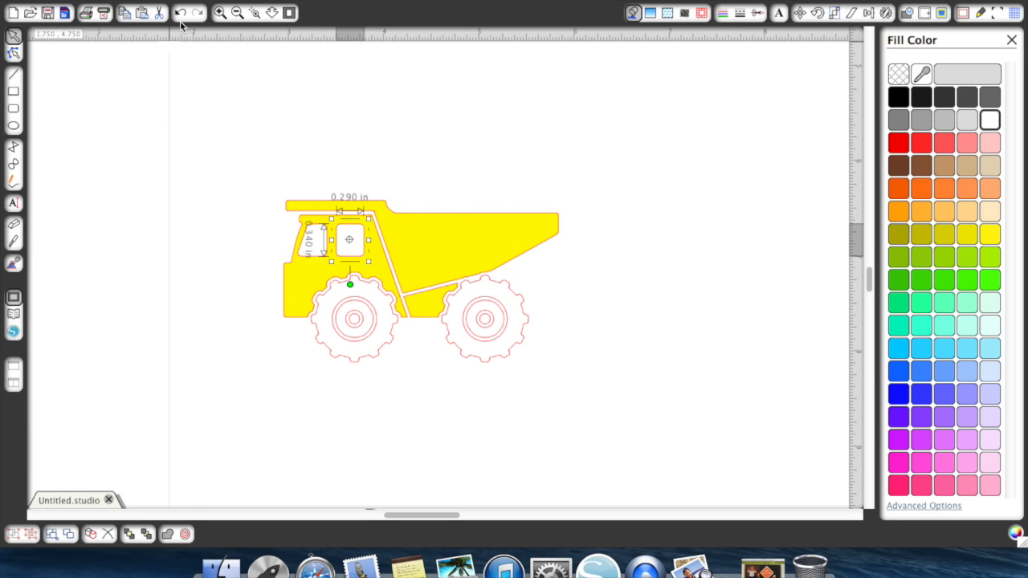
- Select the outer tire shapes of both wheels together and fill them with black
{"action": "left_click", "coordinate": [219, 13]}
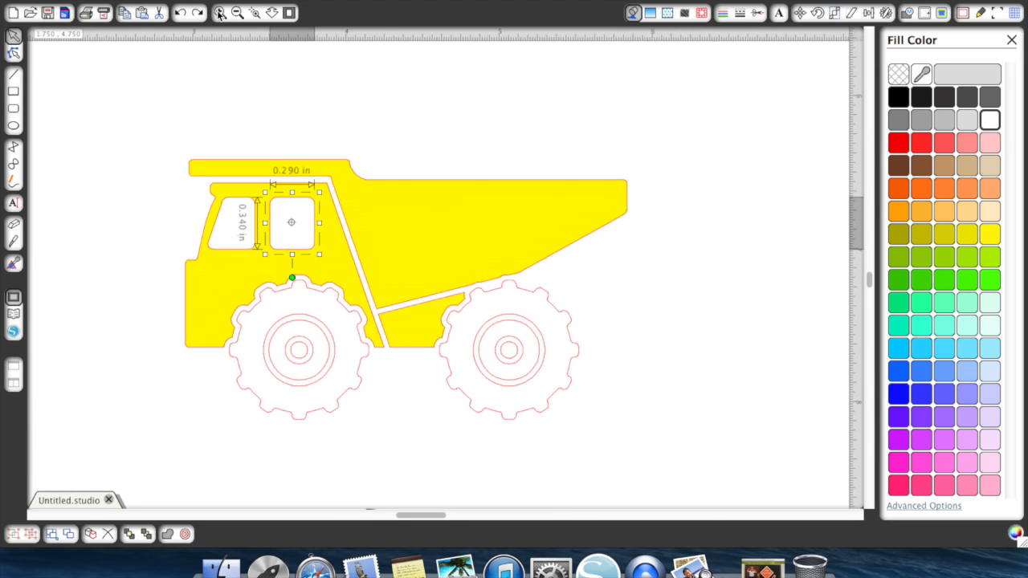
{"action": "scroll", "coordinate": [334, 418], "scroll_direction": "down", "scroll_amount": 2}
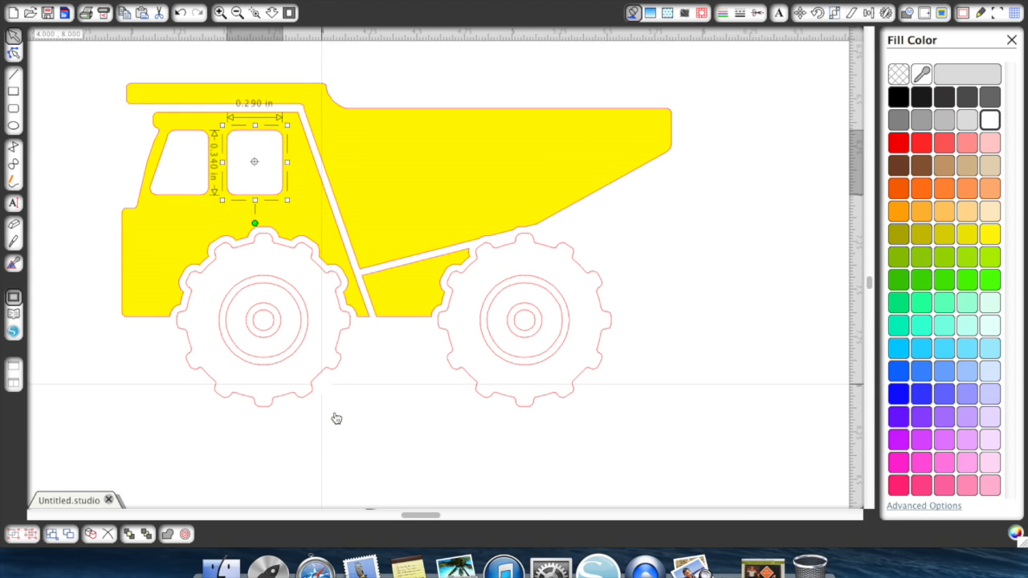
{"action": "left_click", "coordinate": [310, 405]}
{"action": "left_click", "coordinate": [309, 401]}
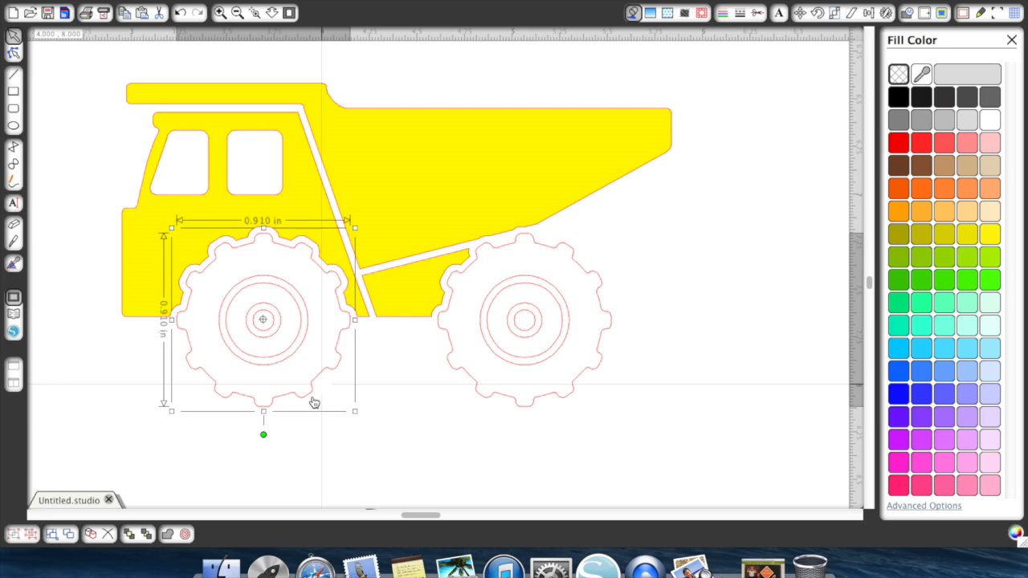
{"action": "left_click", "coordinate": [520, 410], "text": "shift"}
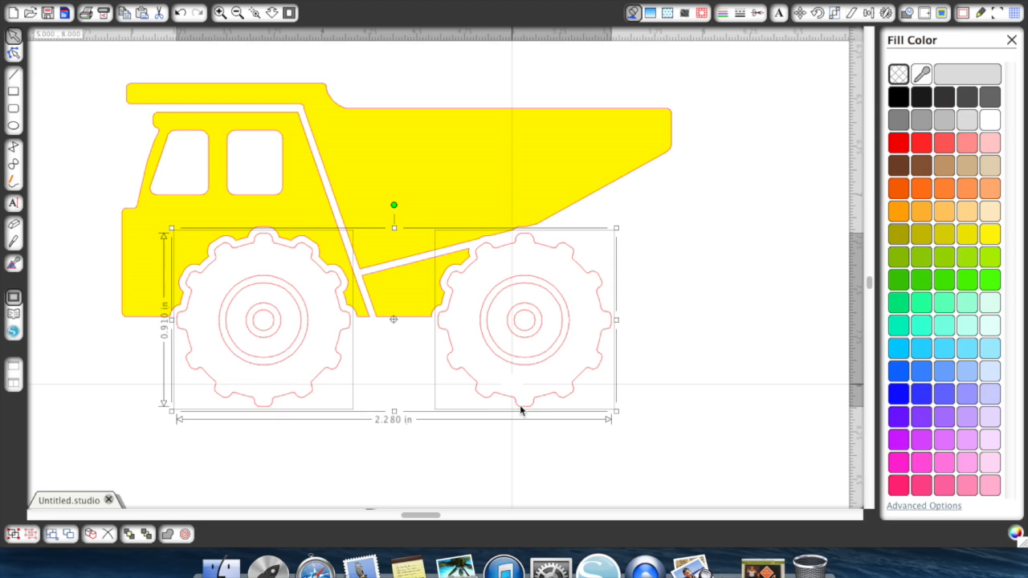
{"action": "left_click", "coordinate": [896, 98]}
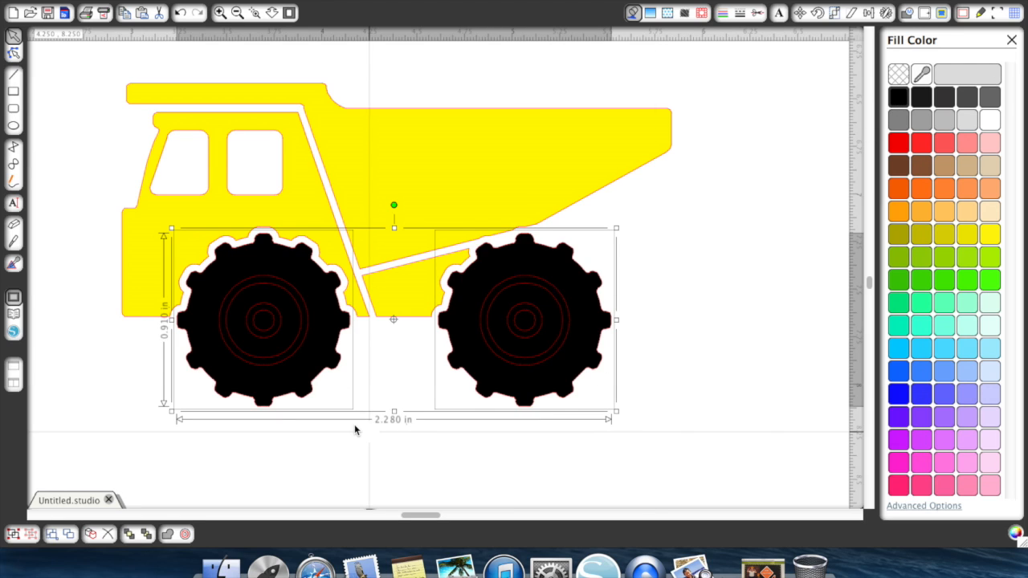
{"action": "left_click", "coordinate": [756, 333]}
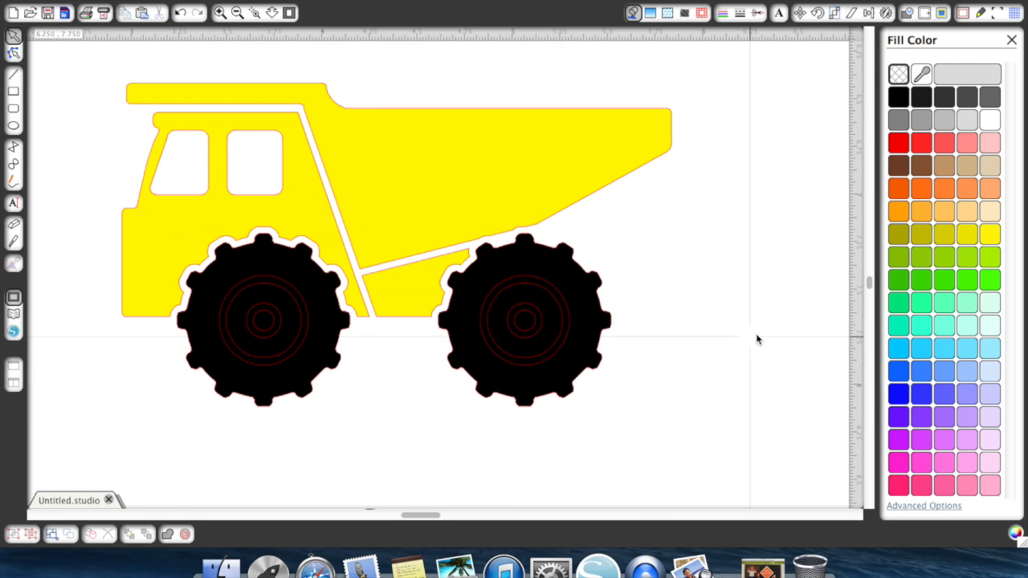
- Select the outermost rim circles inside both tires together and fill them with white after trying medium gray
{"action": "left_click", "coordinate": [268, 371]}
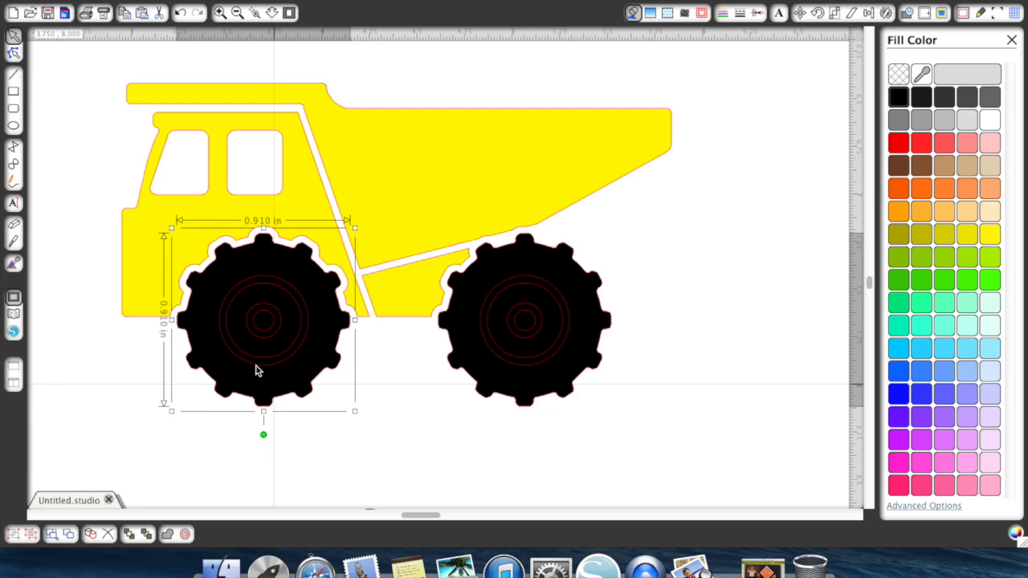
{"action": "left_click", "coordinate": [258, 369]}
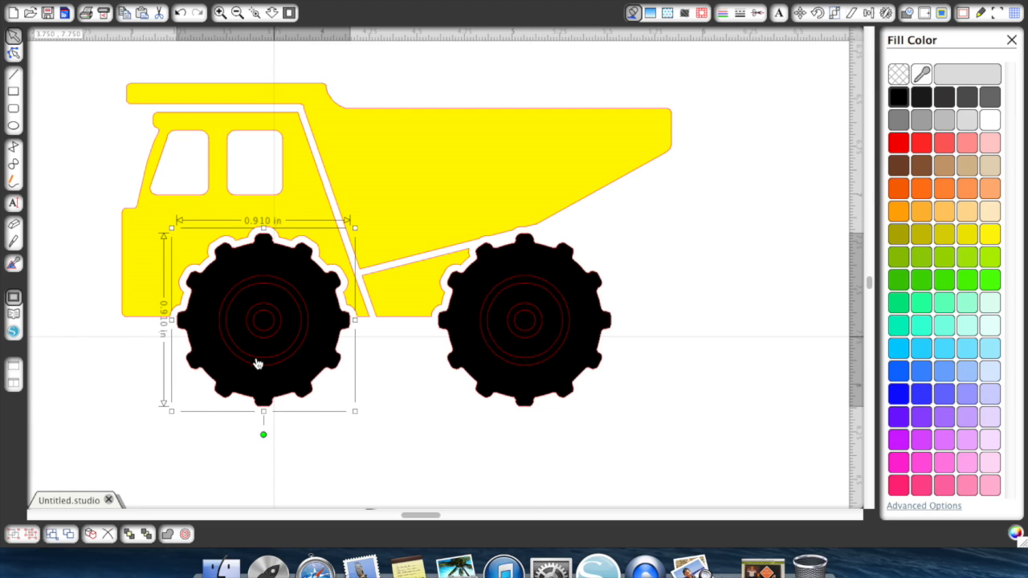
{"action": "left_click", "coordinate": [219, 13]}
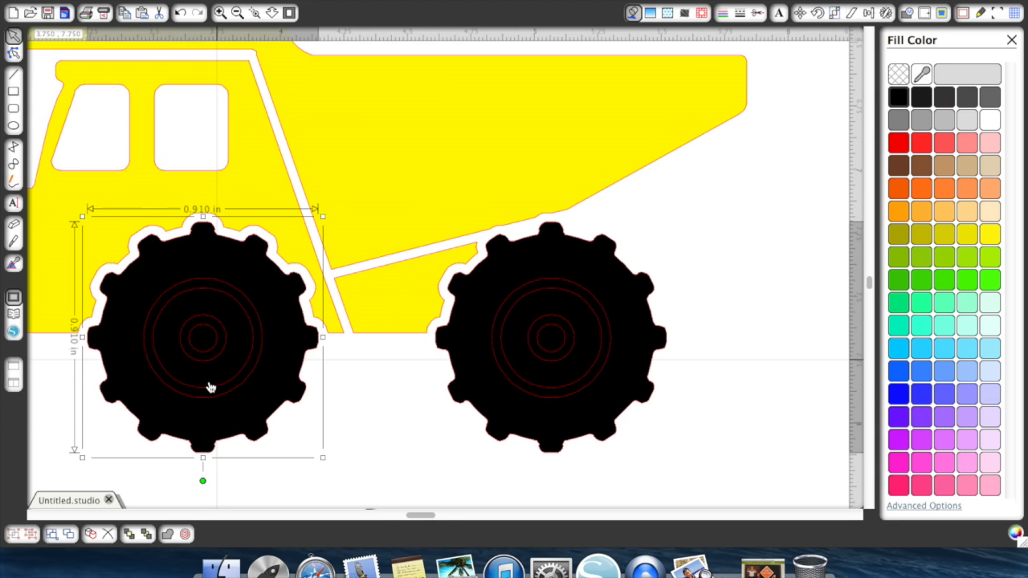
{"action": "left_click", "coordinate": [209, 399]}
{"action": "left_click", "coordinate": [209, 399]}
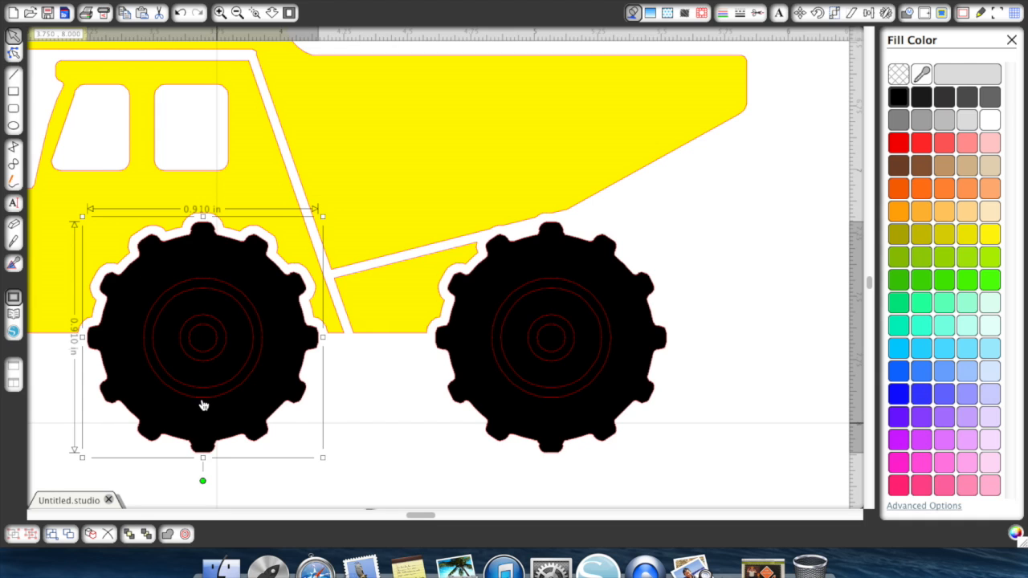
{"action": "double_click", "coordinate": [200, 403]}
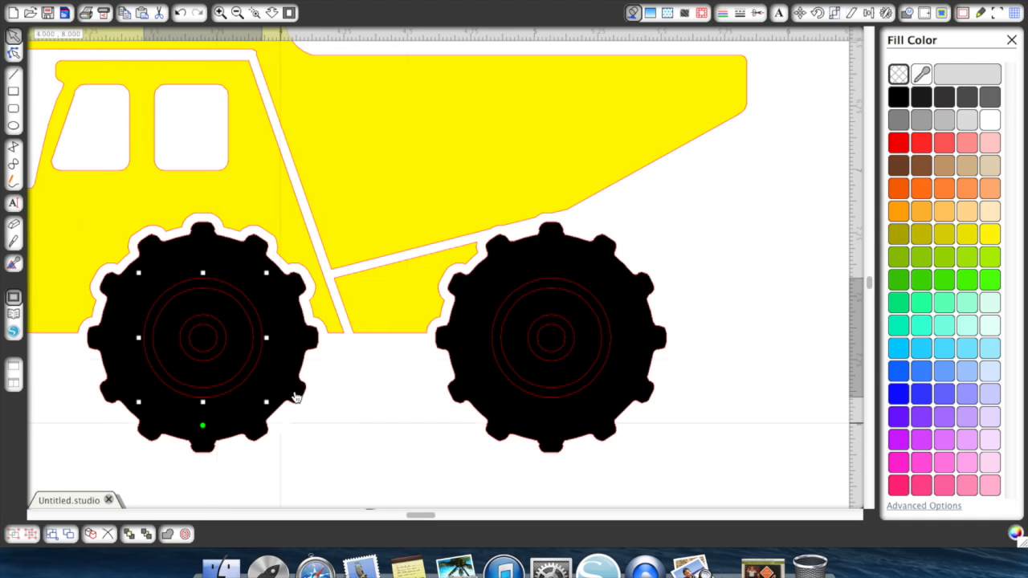
{"action": "left_click", "coordinate": [550, 403], "text": "shift"}
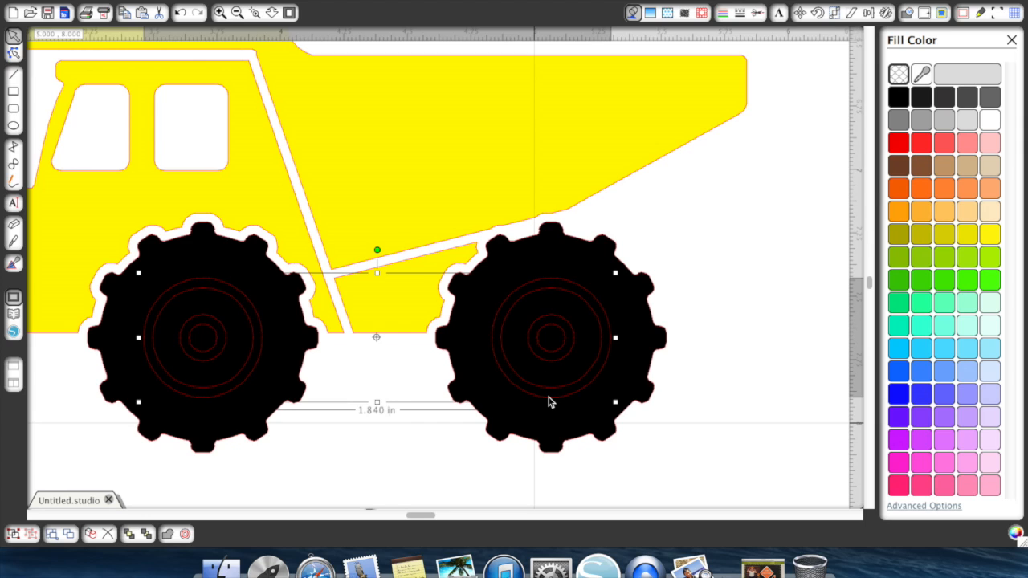
{"action": "left_click", "coordinate": [920, 121]}
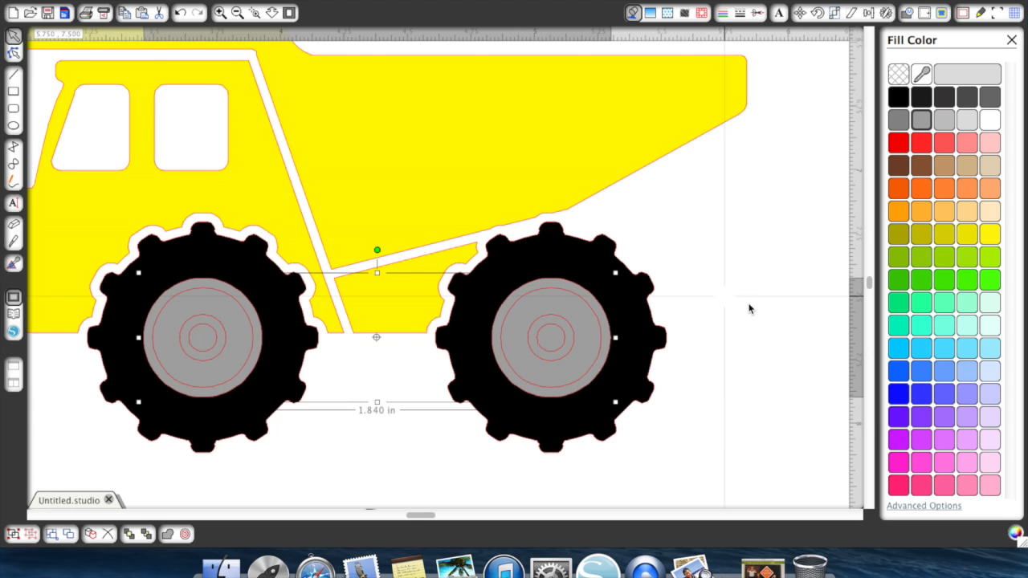
{"action": "left_click", "coordinate": [764, 319]}
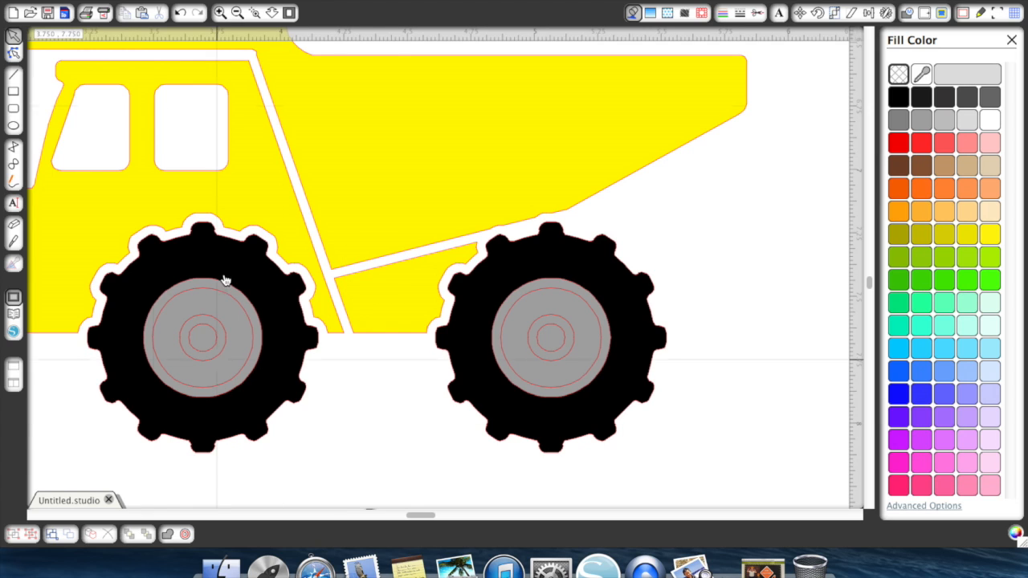
{"action": "left_click", "coordinate": [185, 16]}
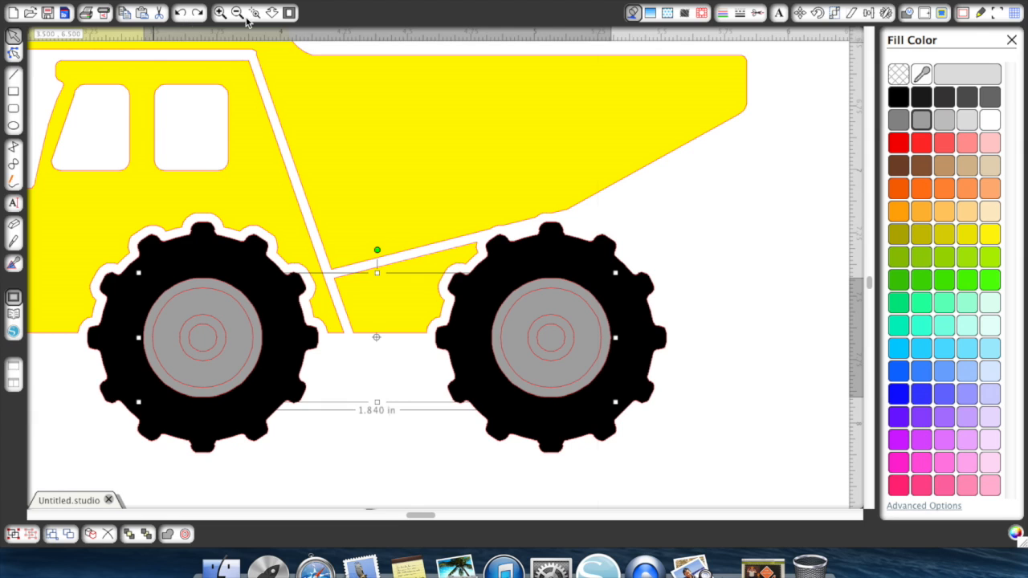
{"action": "left_click", "coordinate": [993, 122]}
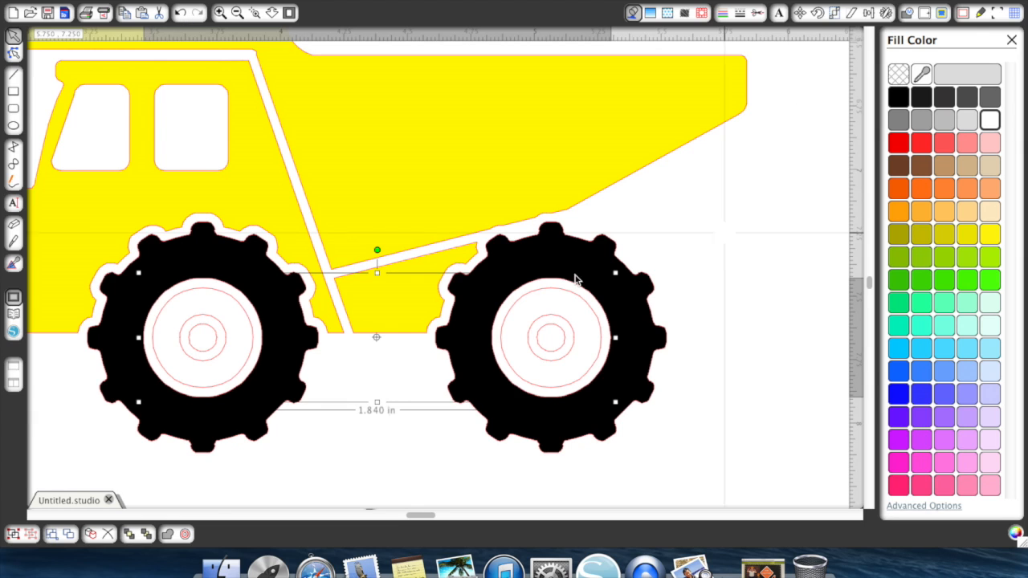
- Select the second-largest rim circles of both wheels together and fill them with medium gray
{"action": "left_click", "coordinate": [201, 391]}
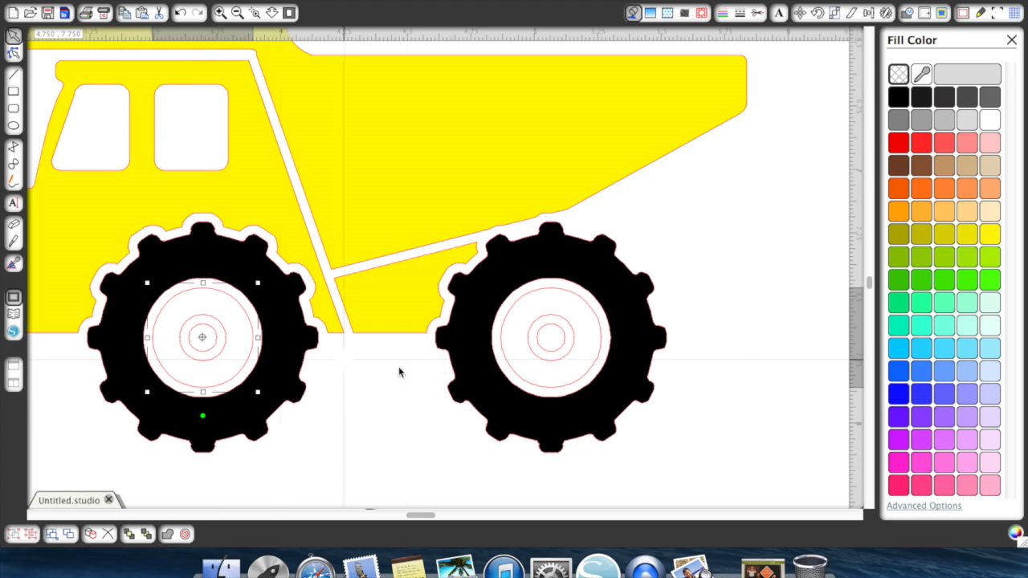
{"action": "left_click", "coordinate": [545, 391], "text": "shift"}
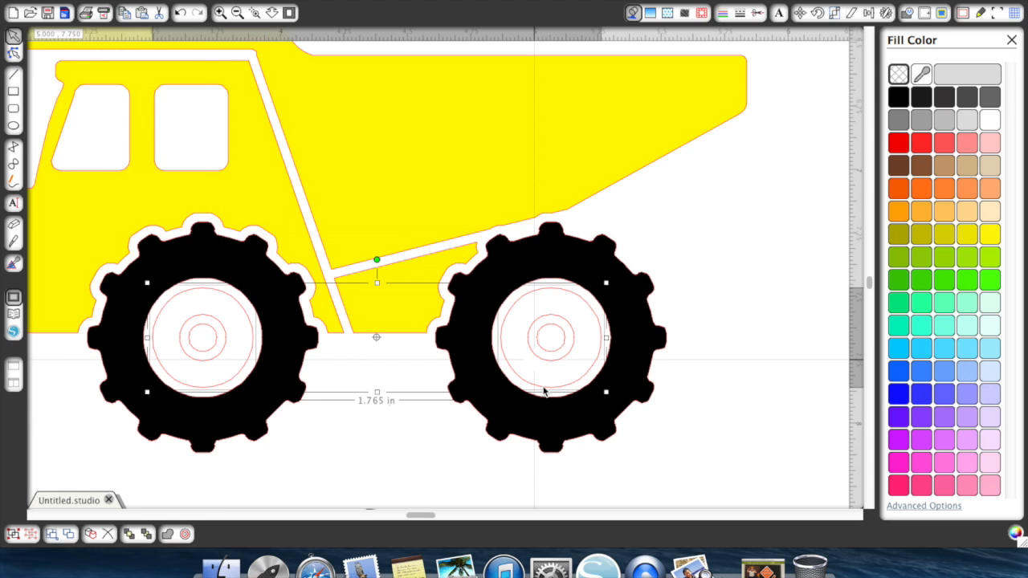
{"action": "left_click", "coordinate": [929, 121]}
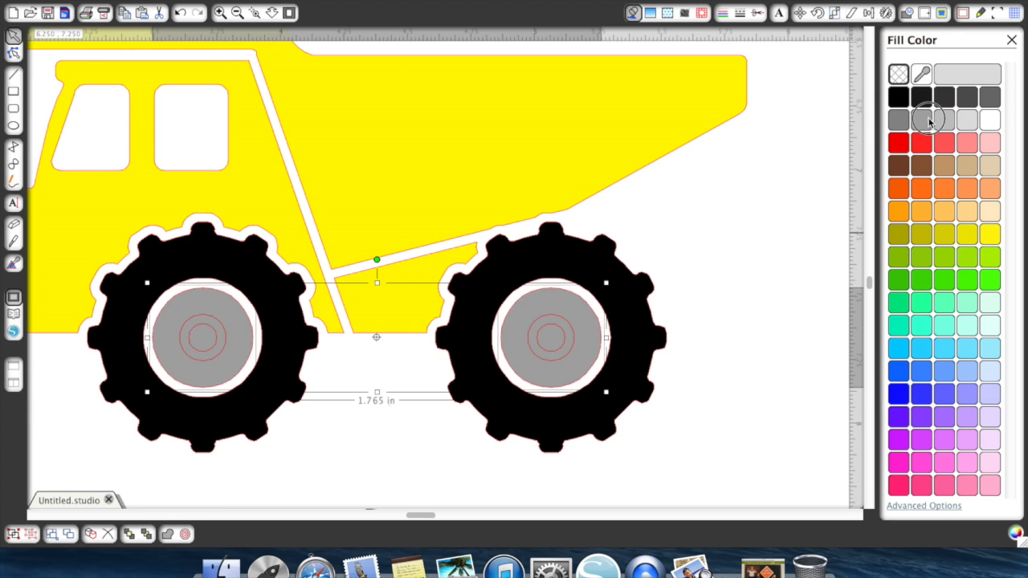
{"action": "left_click", "coordinate": [207, 390]}
{"action": "left_click", "coordinate": [409, 429]}
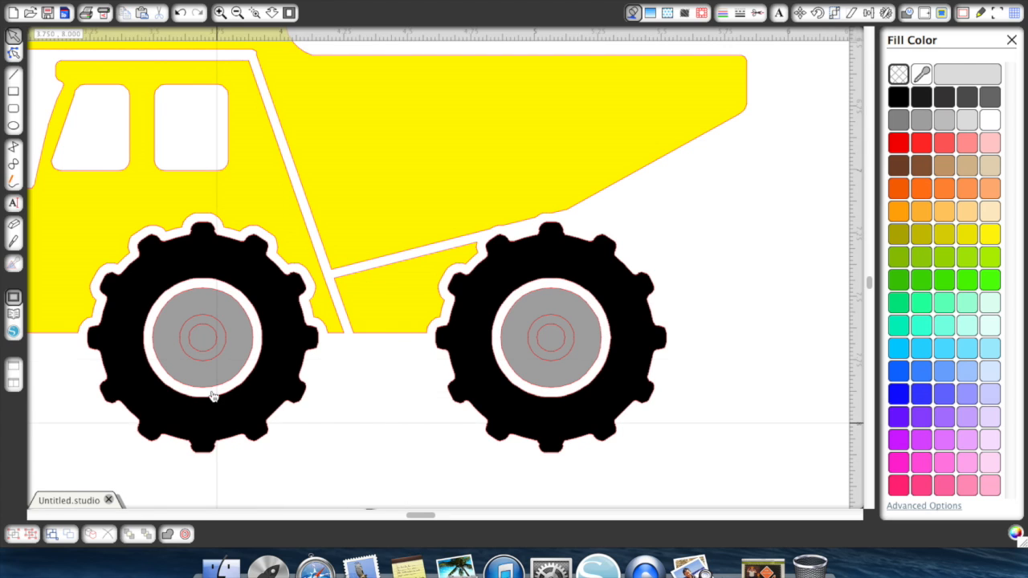
- Try to fill the outer hub circles of both wheels with white together
{"action": "left_click", "coordinate": [203, 361]}
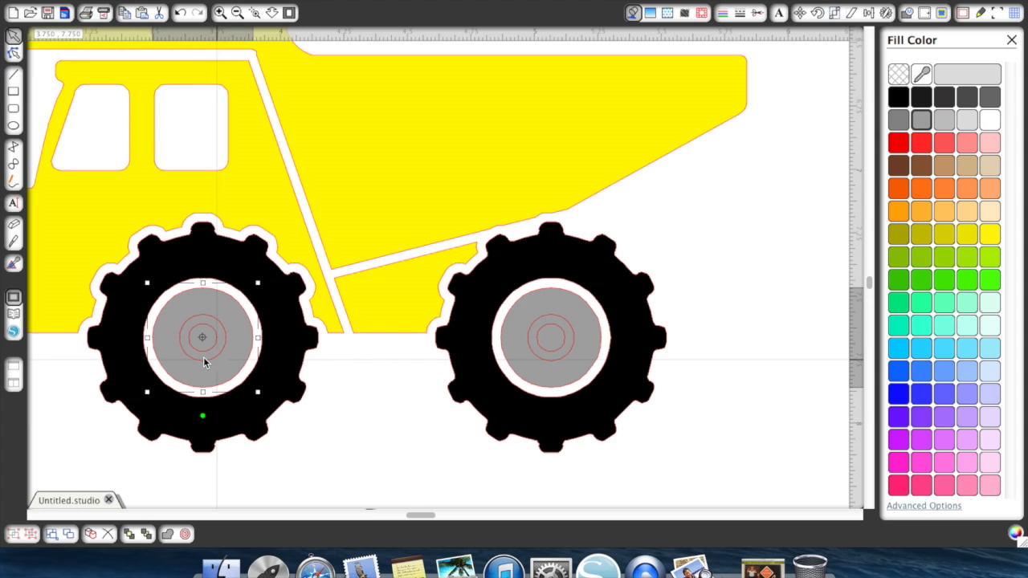
{"action": "left_click", "coordinate": [545, 358], "text": "shift"}
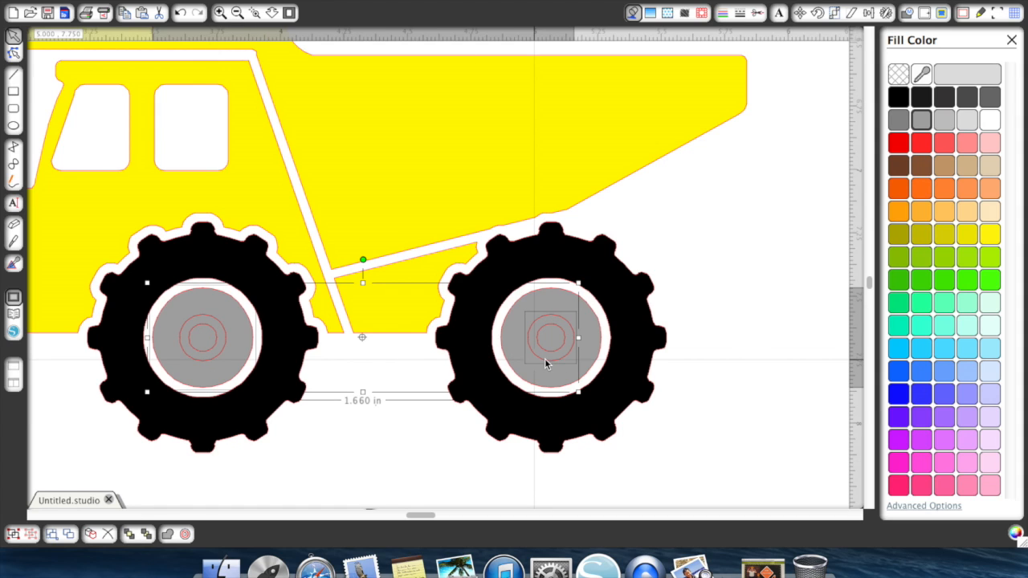
{"action": "left_click", "coordinate": [990, 121]}
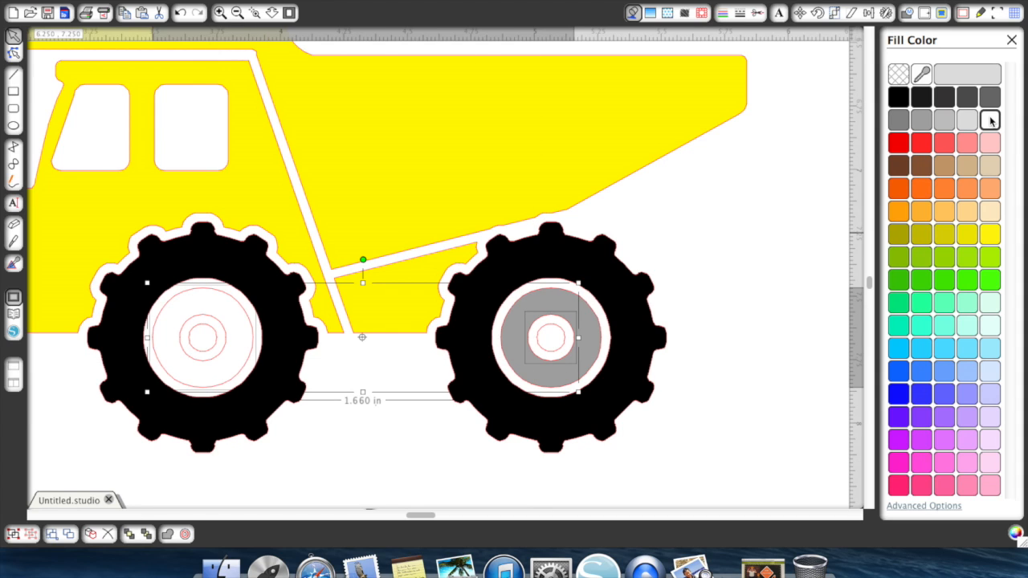
{"action": "left_click", "coordinate": [180, 15]}
{"action": "left_click", "coordinate": [788, 262]}
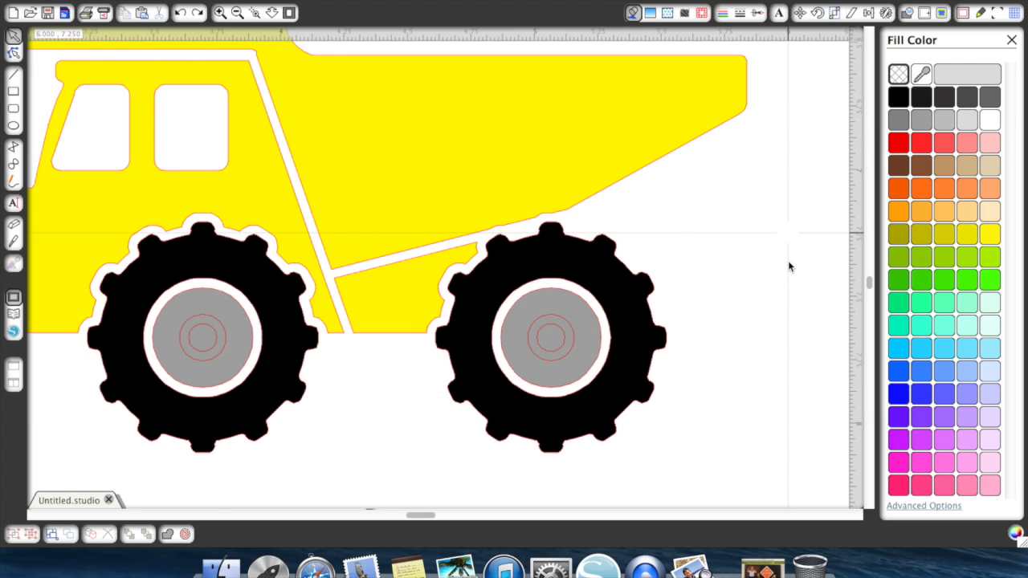
- Fill the outer hub circle of the front wheel, inside the gray rim, with white
{"action": "left_click", "coordinate": [204, 362]}
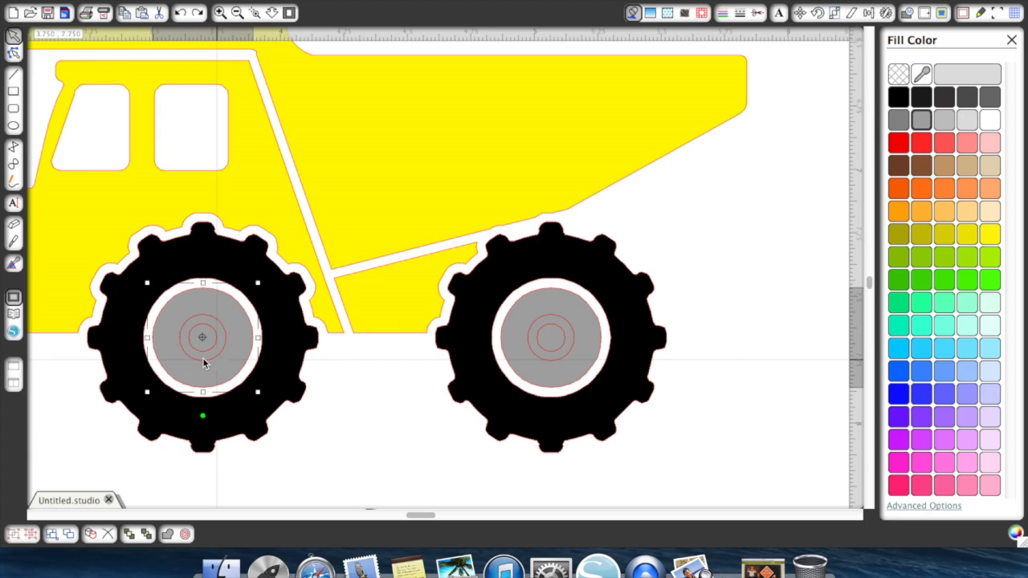
{"action": "left_click", "coordinate": [203, 361]}
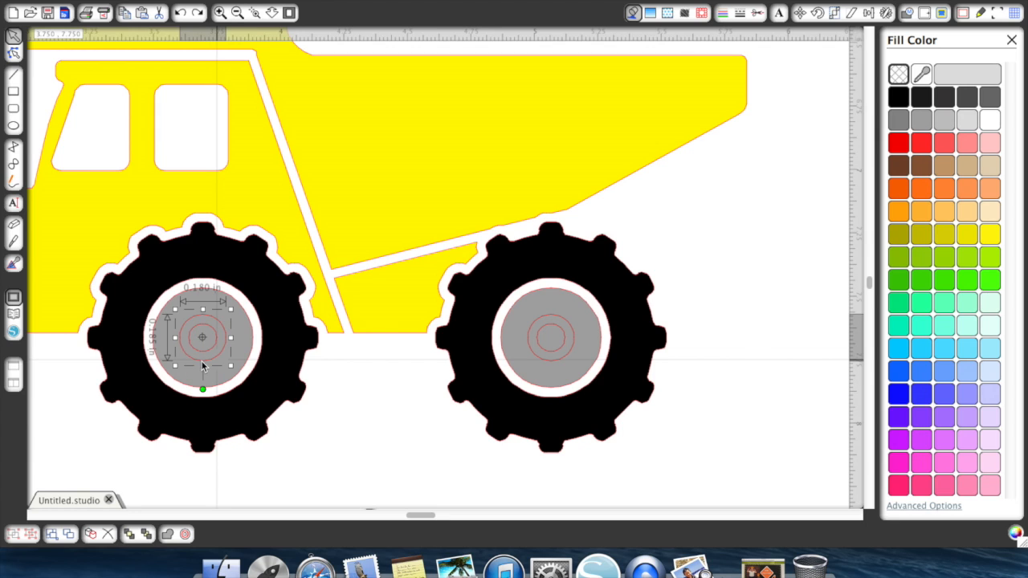
{"action": "left_click", "coordinate": [551, 360], "text": "shift"}
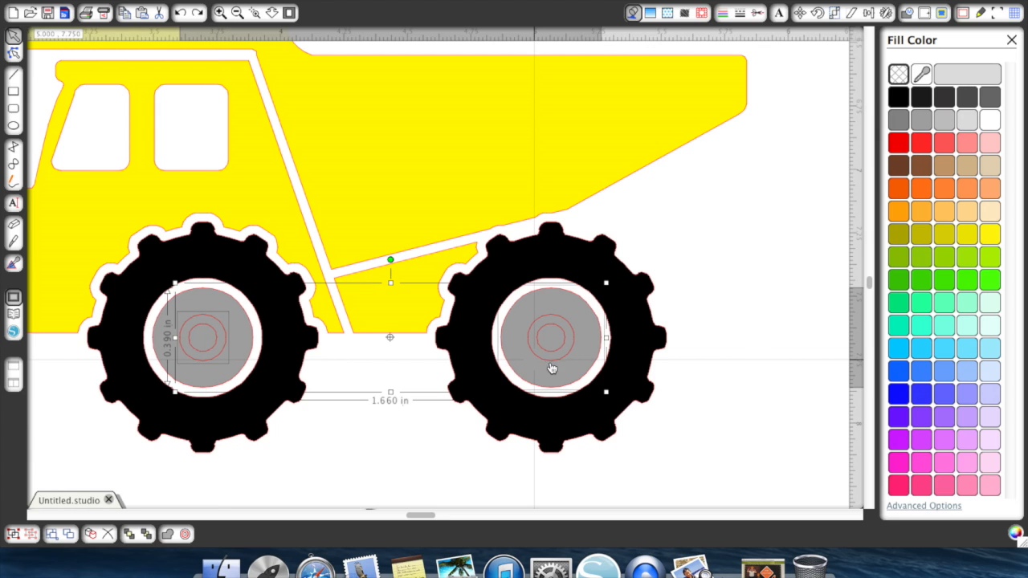
{"action": "left_click", "coordinate": [551, 363], "text": "shift"}
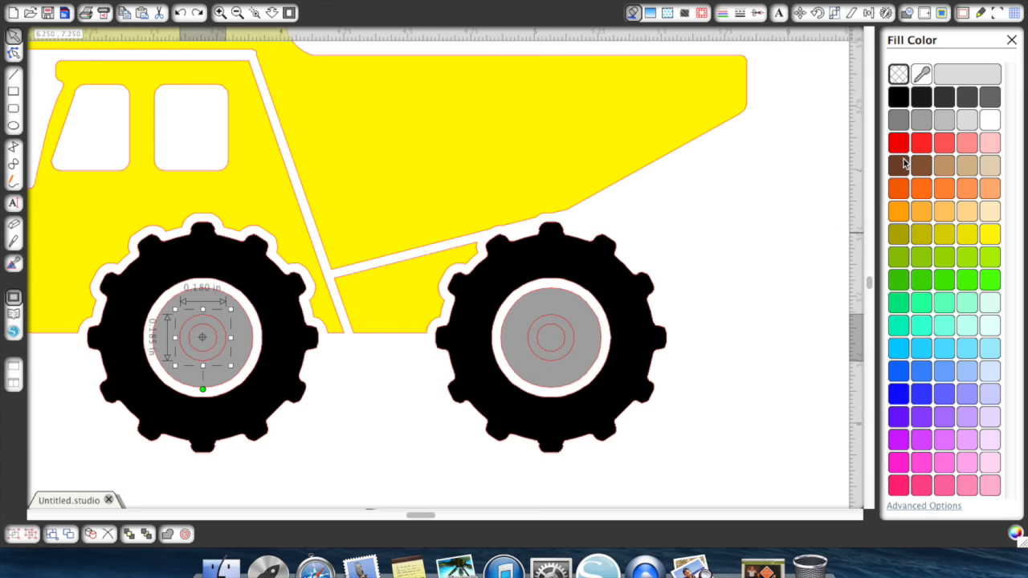
{"action": "left_click", "coordinate": [989, 119]}
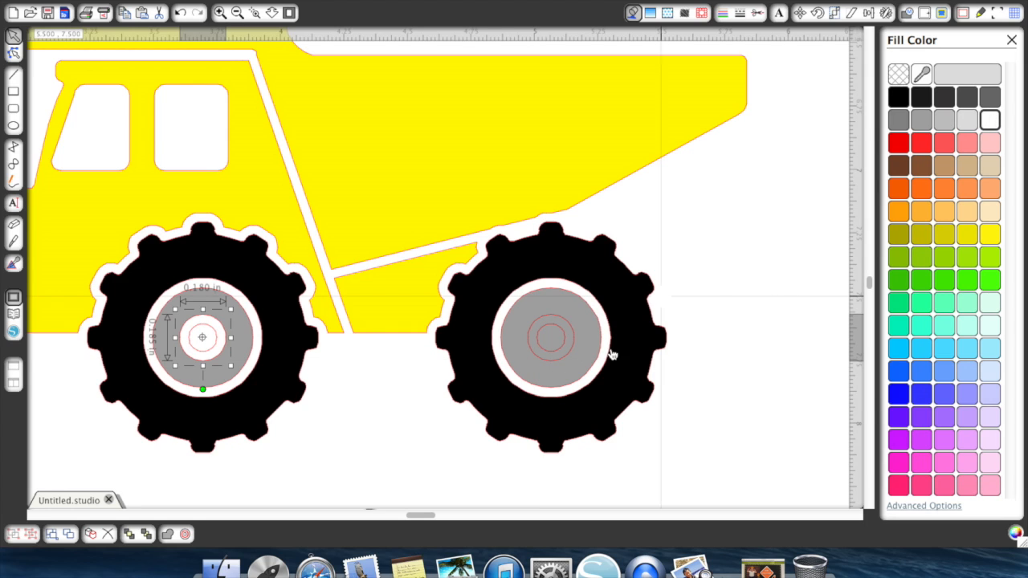
- Try to fill the rear wheel's outer hub circle with white
{"action": "left_click", "coordinate": [556, 358]}
{"action": "left_click", "coordinate": [990, 121]}
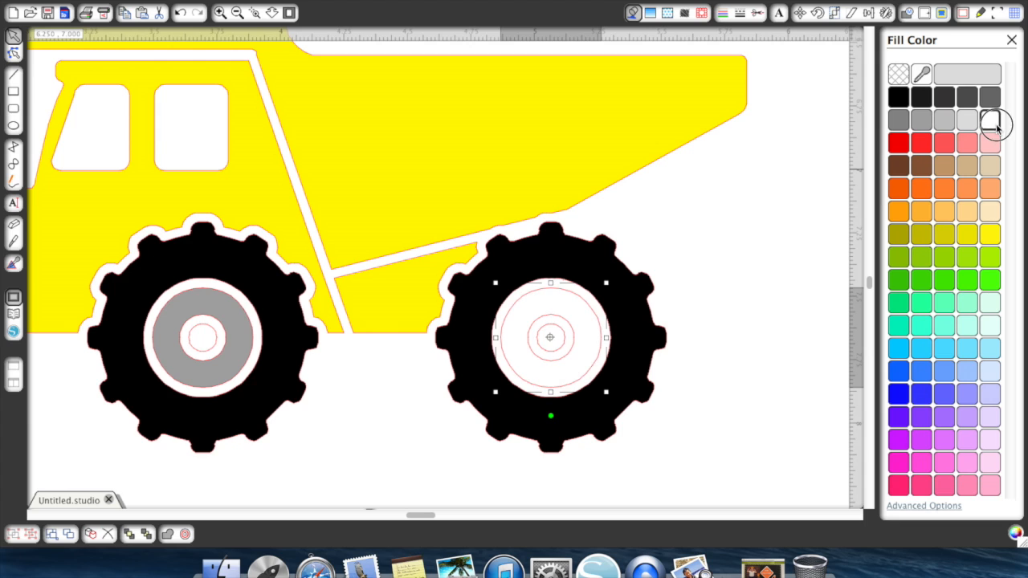
{"action": "left_click", "coordinate": [180, 15]}
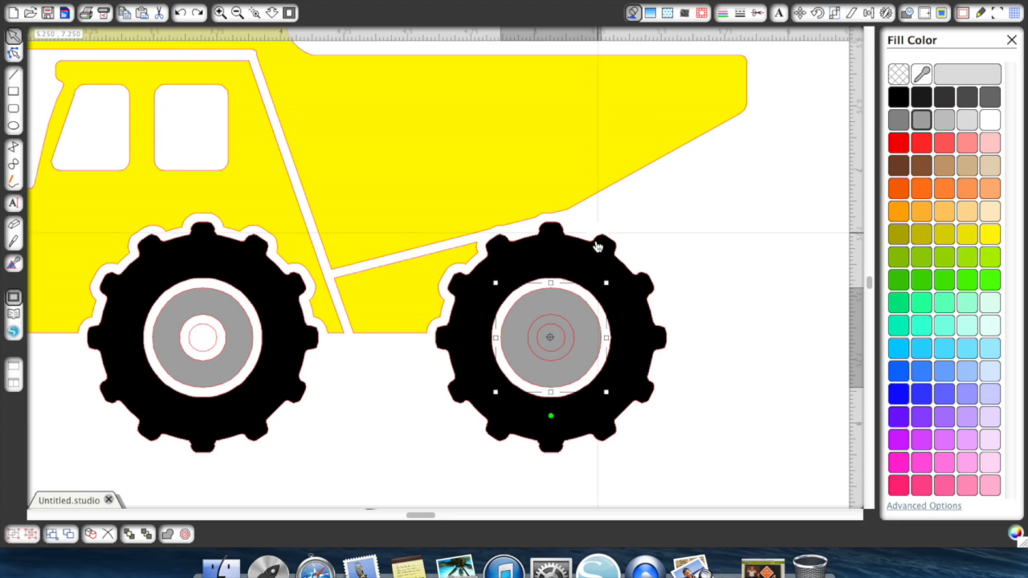
{"action": "left_click", "coordinate": [734, 288]}
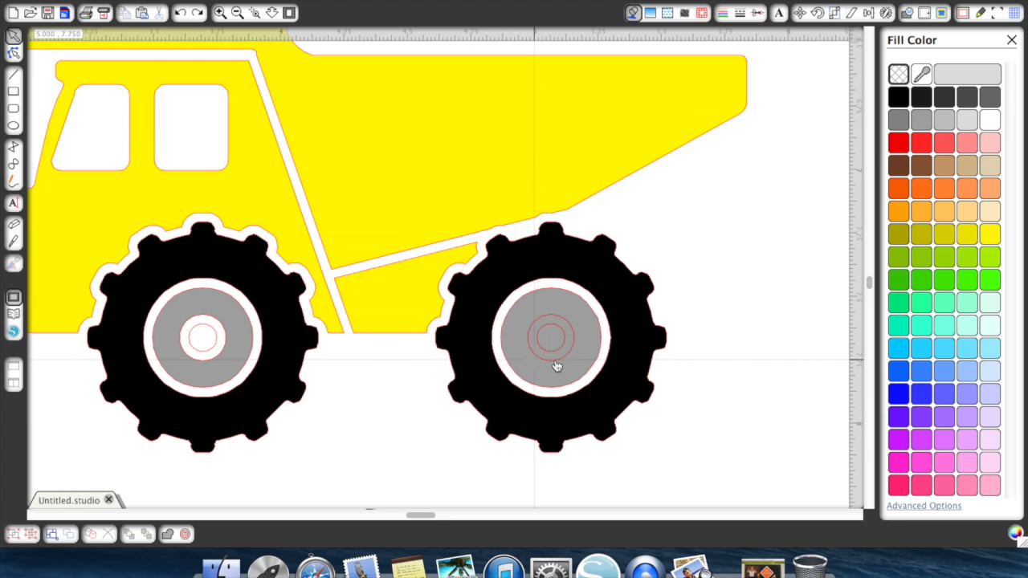
- Fill the rear wheel's outer hub circle with white and its small center circle with bright yellow
{"action": "left_click", "coordinate": [556, 361]}
{"action": "left_click", "coordinate": [989, 120]}
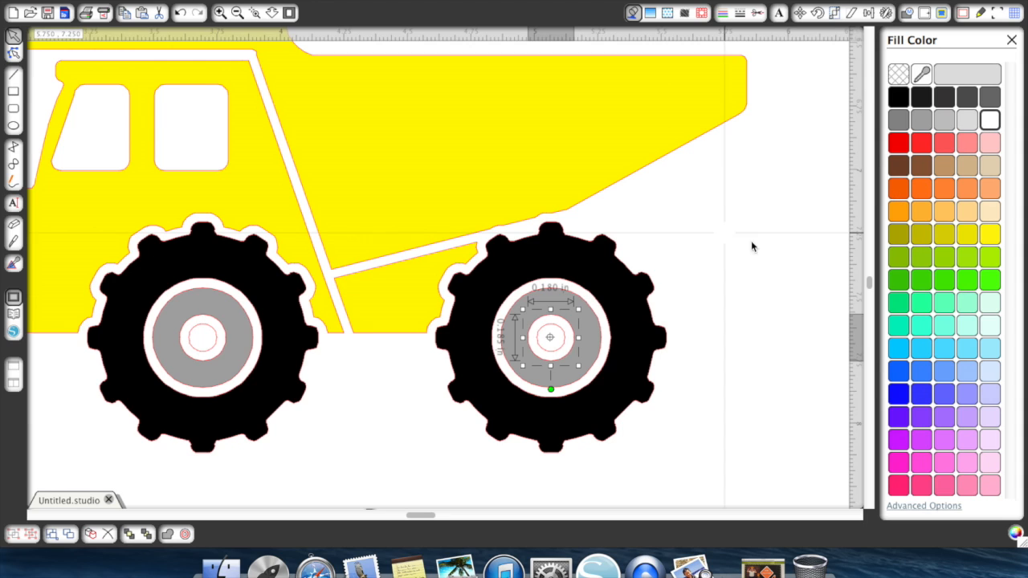
{"action": "left_click", "coordinate": [560, 353]}
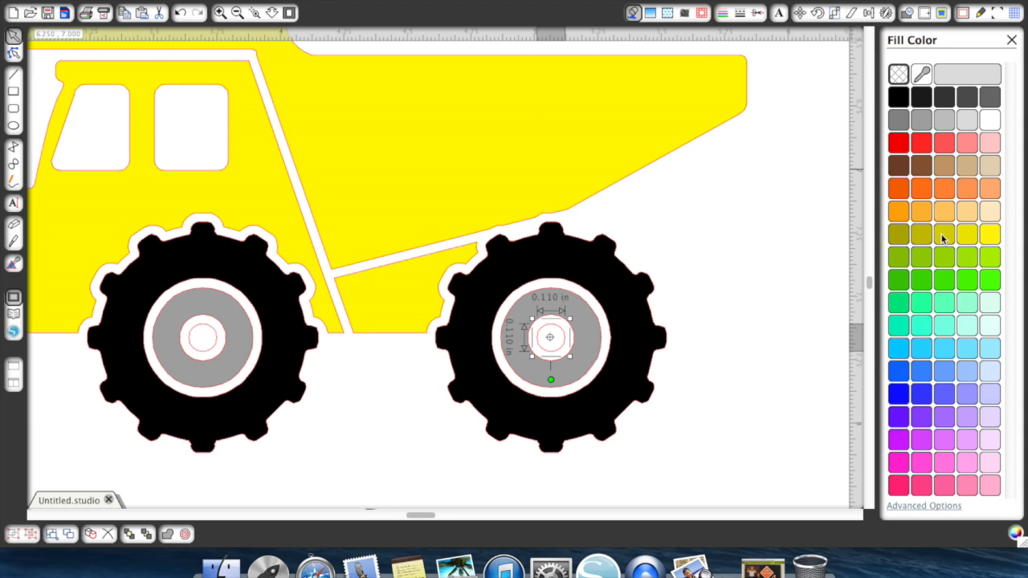
{"action": "left_click", "coordinate": [989, 234]}
- Try to fill the front wheel's center circle with bright yellow
{"action": "left_click", "coordinate": [208, 355]}
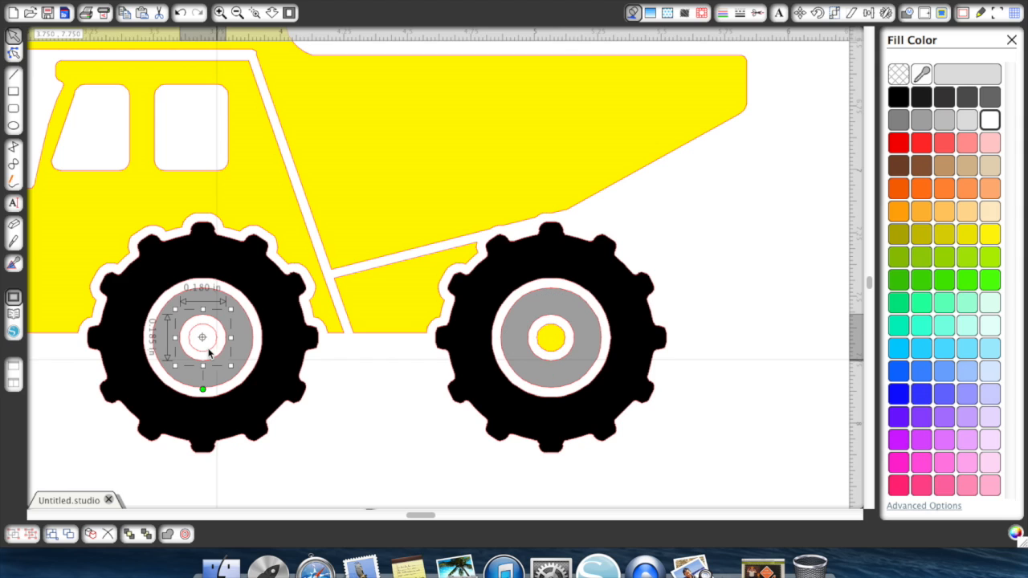
{"action": "left_click", "coordinate": [989, 234]}
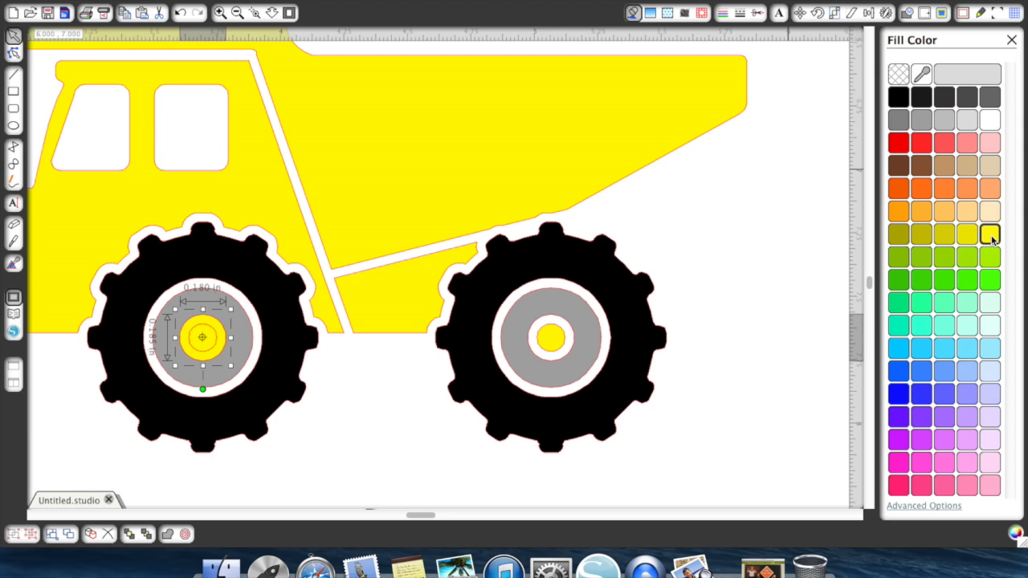
{"action": "left_click", "coordinate": [180, 14]}
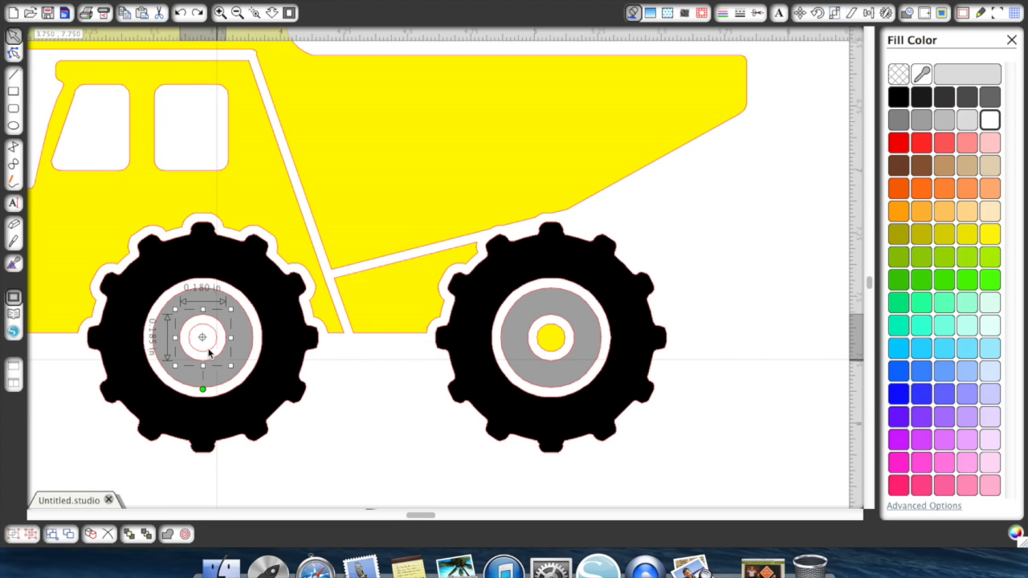
{"action": "left_click", "coordinate": [339, 394]}
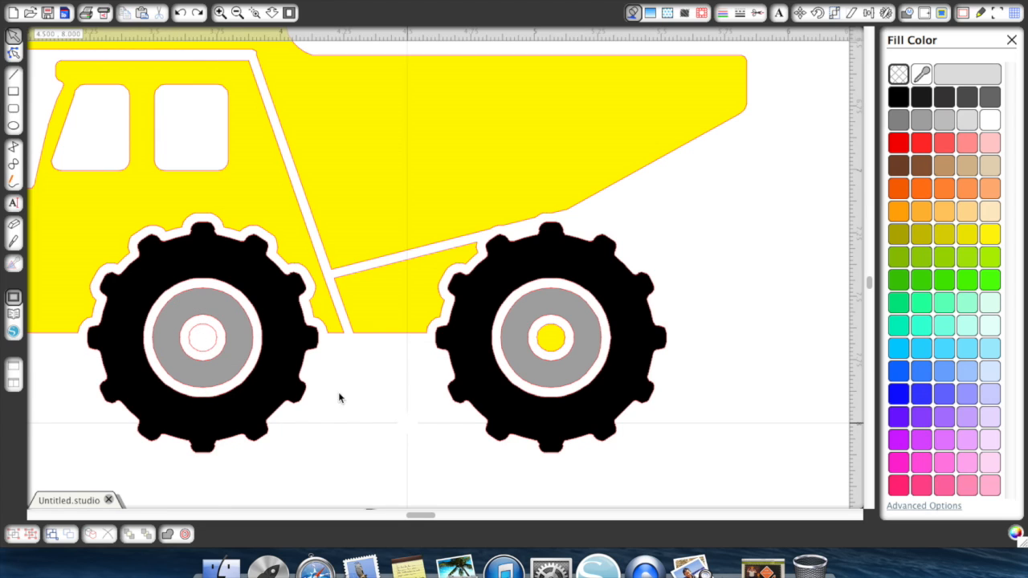
- Fill the smallest circle at the center of the front wheel with bright yellow
{"action": "left_click", "coordinate": [215, 351]}
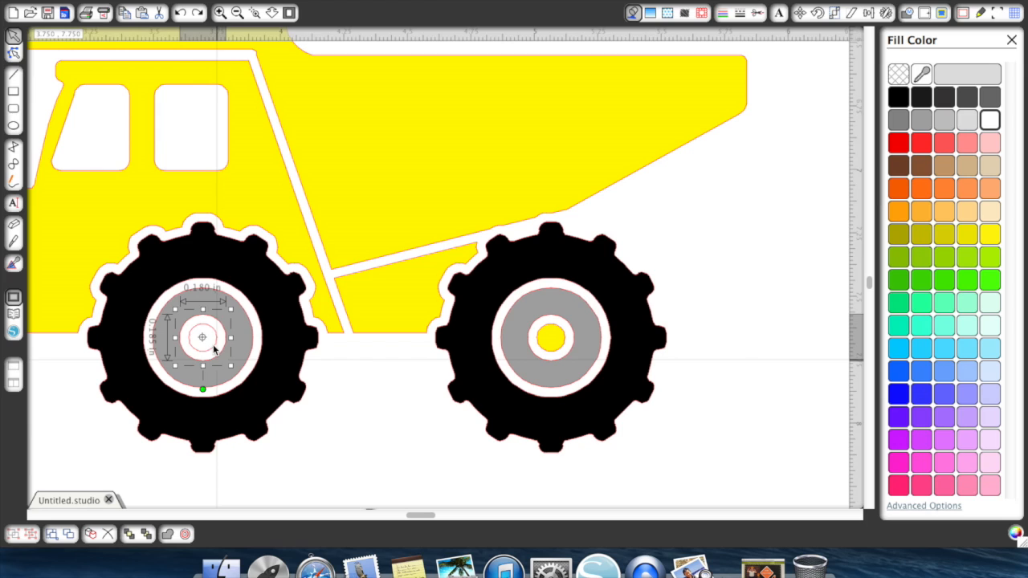
{"action": "left_click", "coordinate": [215, 344]}
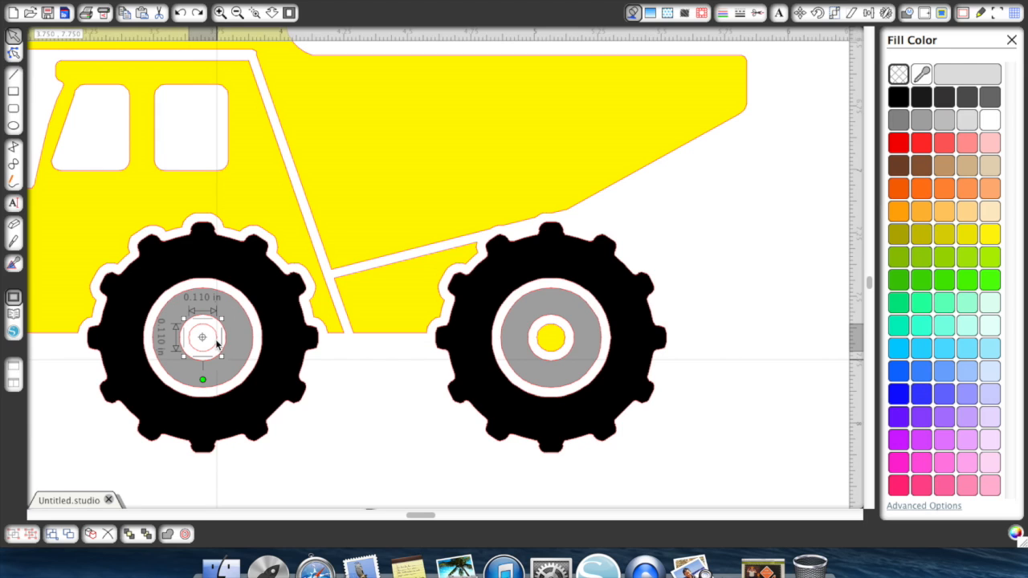
{"action": "left_click", "coordinate": [990, 234]}
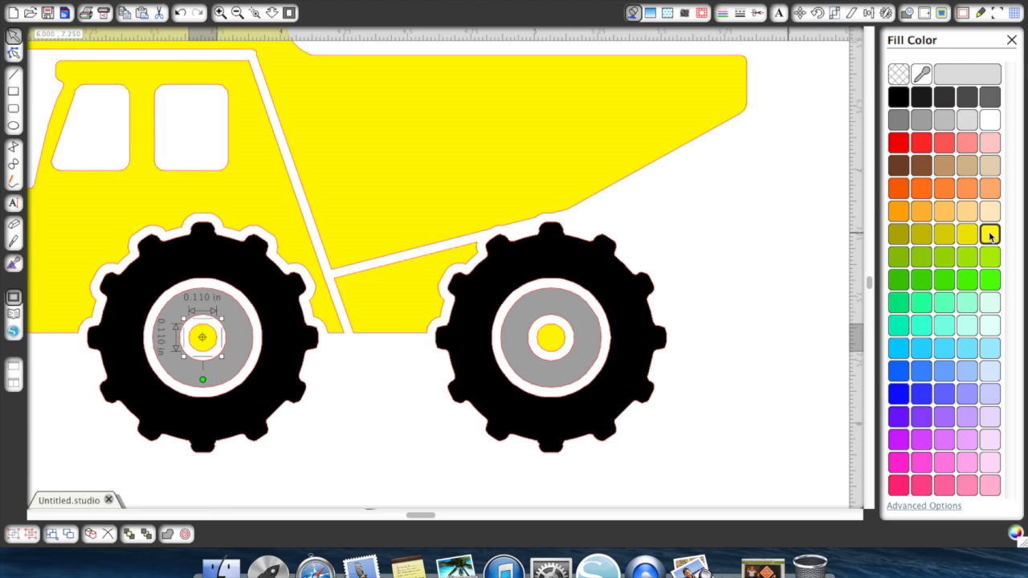
- Set the line color of all the dump truck's parts to black
{"action": "left_click", "coordinate": [764, 232]}
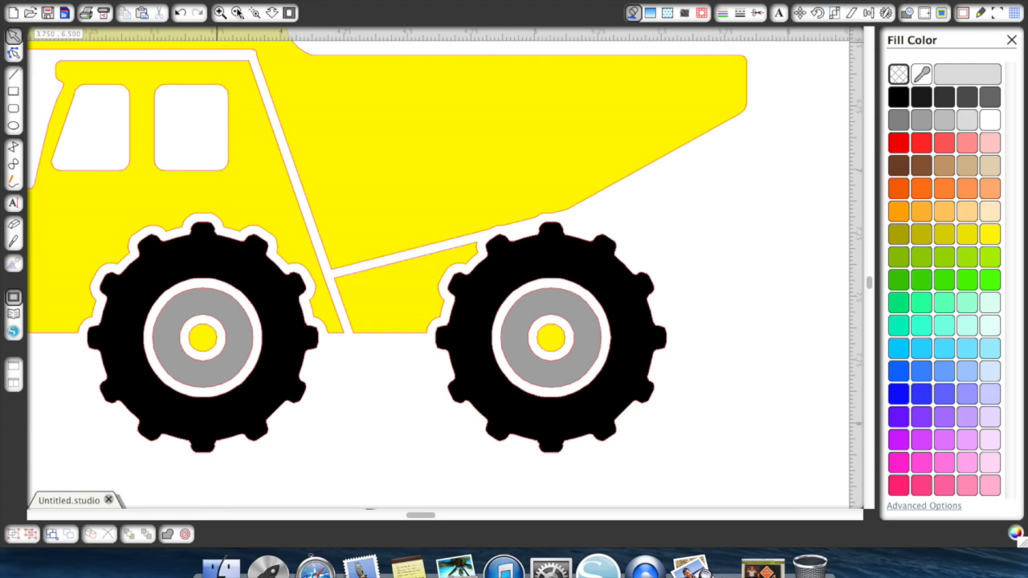
{"action": "left_click", "coordinate": [238, 12]}
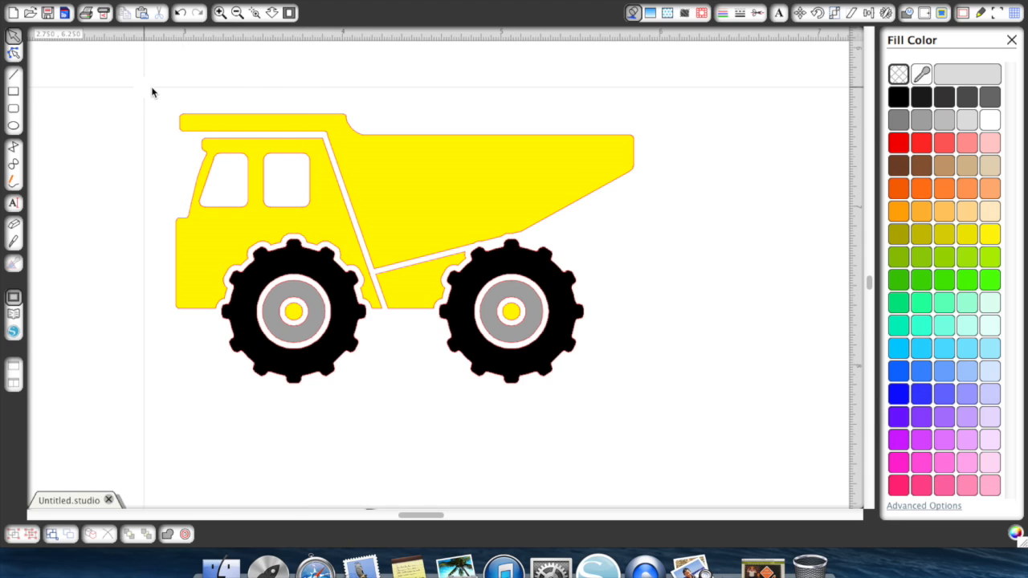
{"action": "left_click_drag", "start_coordinate": [152, 92], "coordinate": [664, 404]}
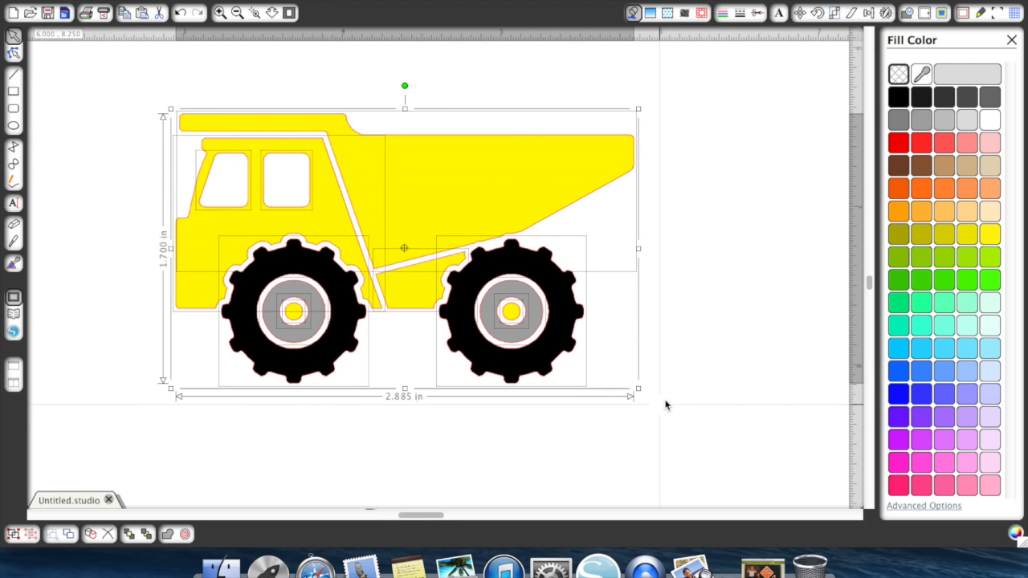
{"action": "left_click", "coordinate": [727, 15]}
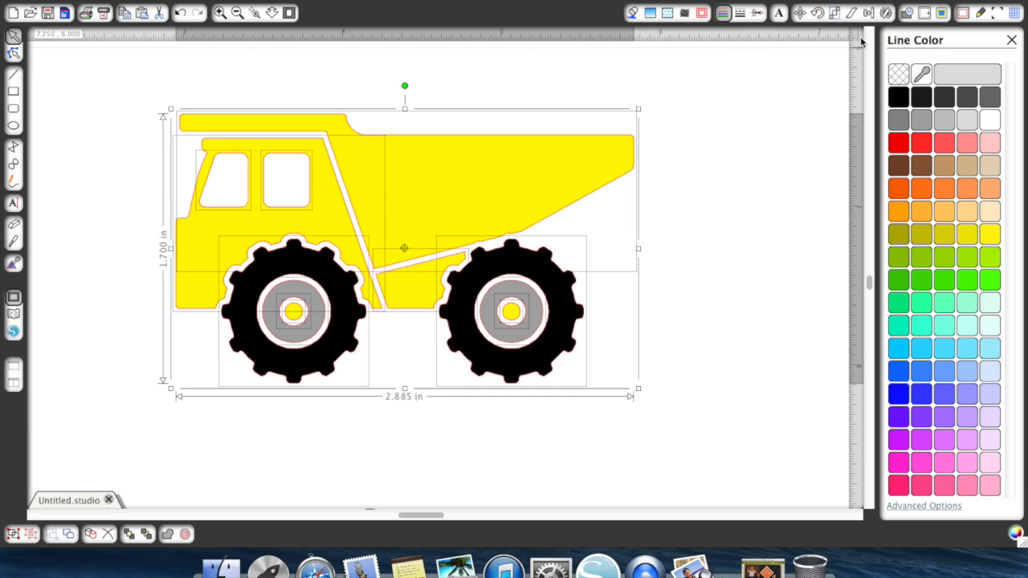
{"action": "left_click", "coordinate": [898, 98]}
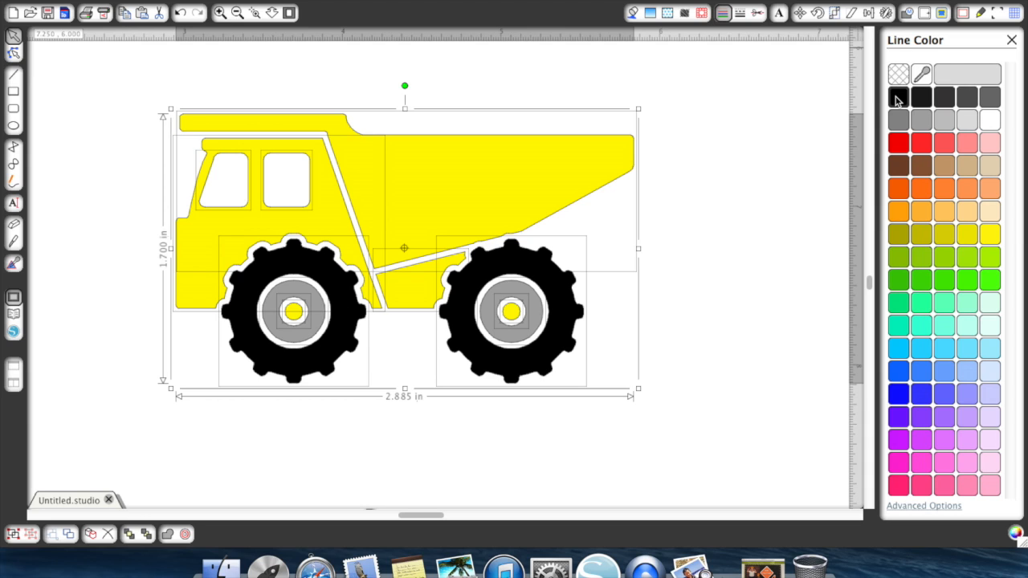
- Set the line thickness of all the dump truck's parts to 0.25 pt
{"action": "left_click", "coordinate": [743, 15]}
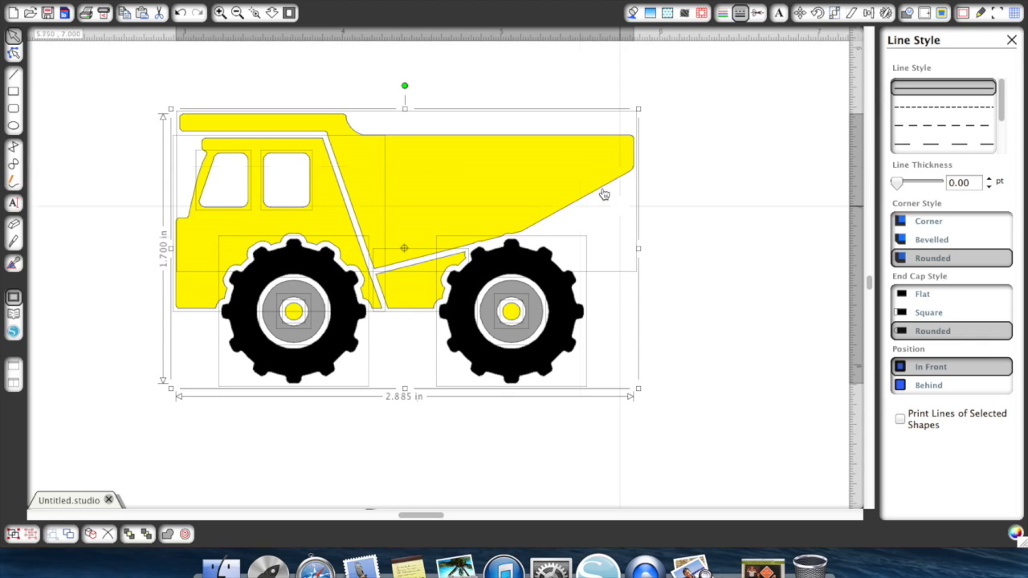
{"action": "left_click", "coordinate": [989, 179]}
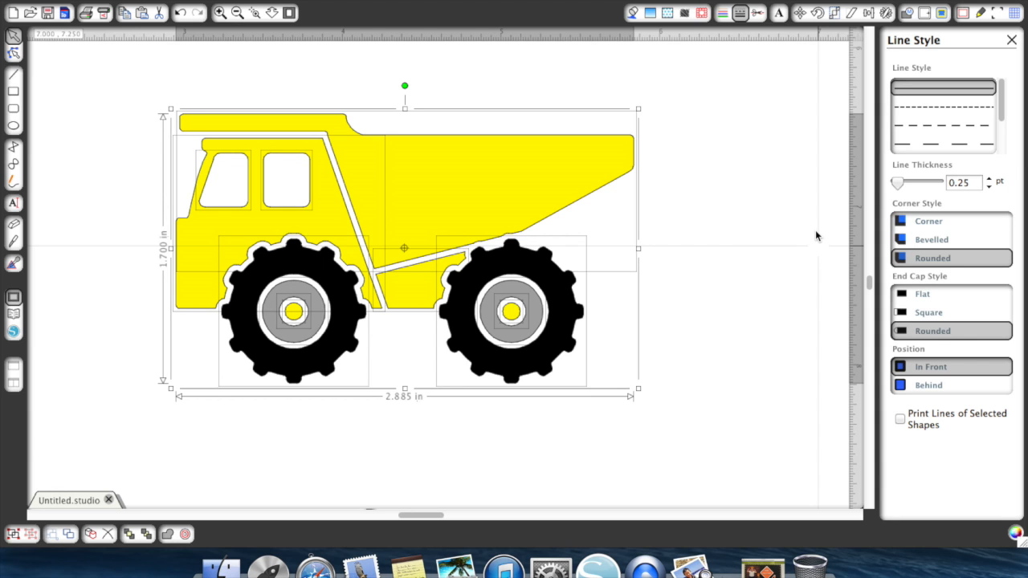
{"action": "left_click", "coordinate": [763, 566]}
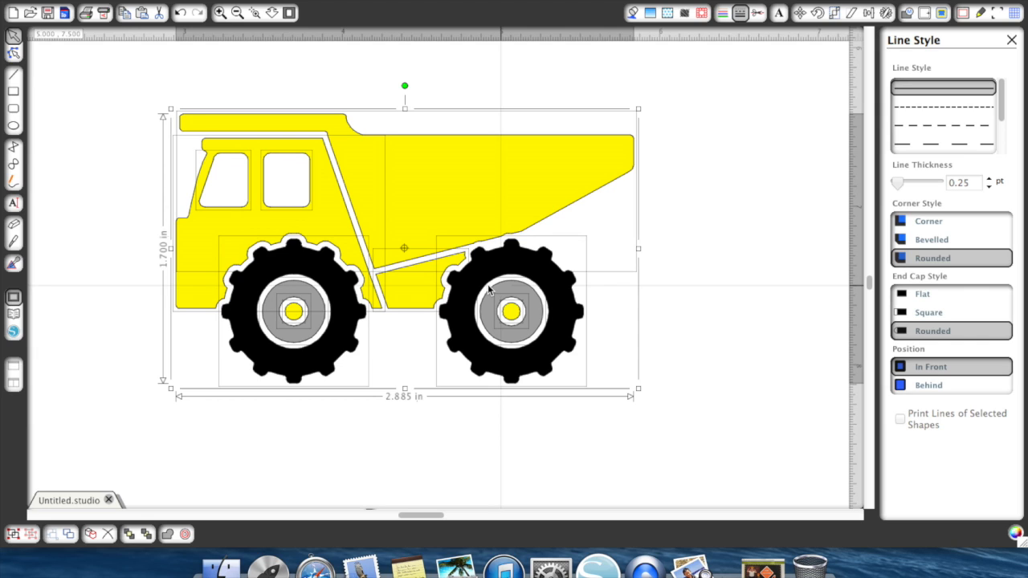
{"action": "left_click", "coordinate": [691, 321]}
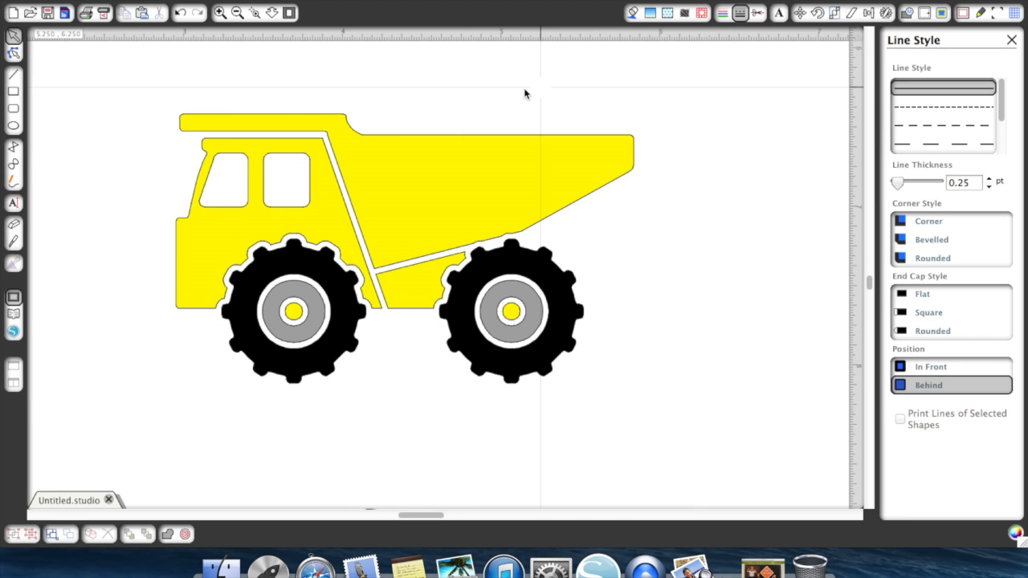
- Set the cut style of all the dump truck's parts to No Cut
{"action": "left_click", "coordinate": [757, 14]}
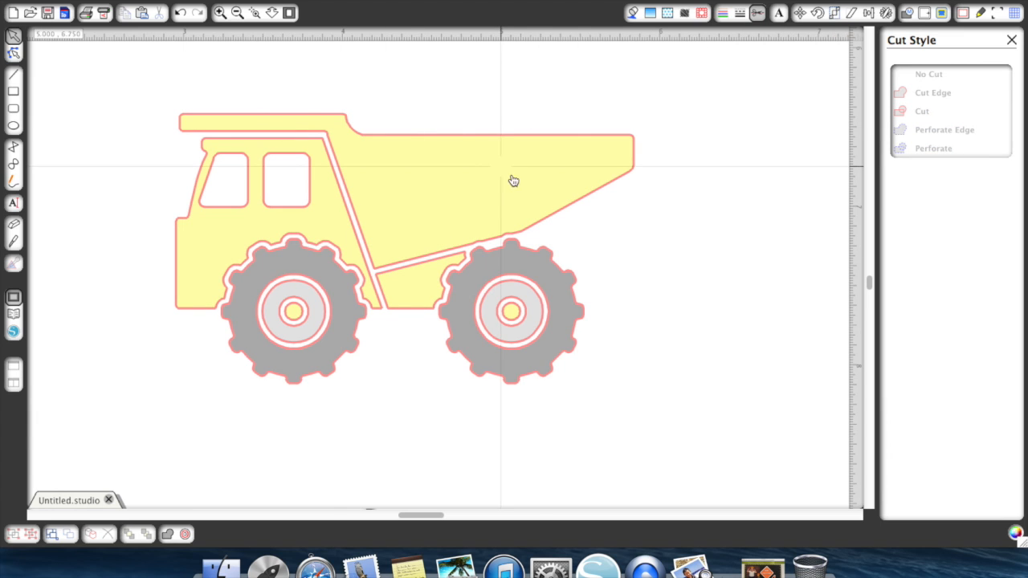
{"action": "left_click", "coordinate": [1011, 39]}
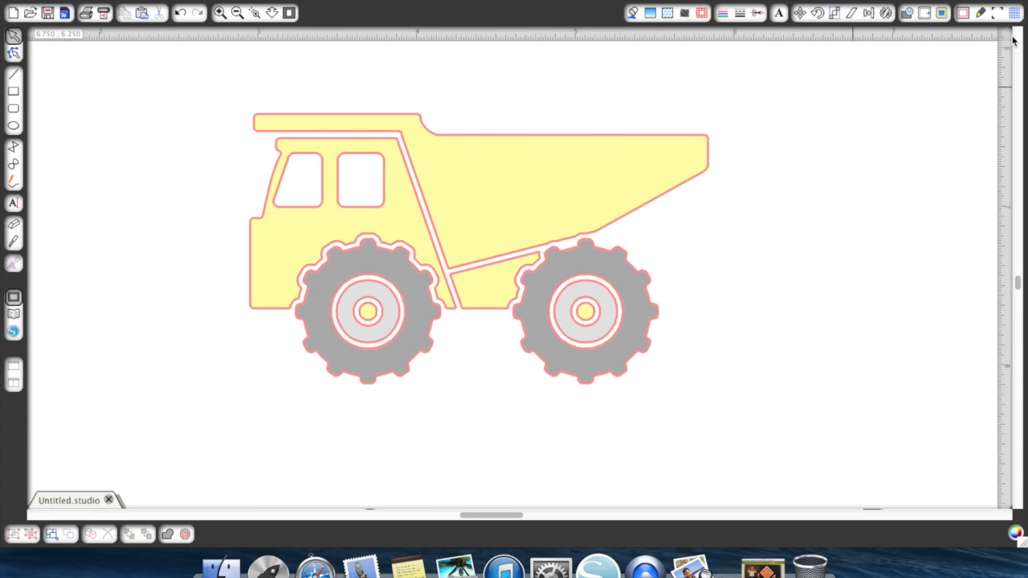
{"action": "left_click_drag", "start_coordinate": [228, 95], "coordinate": [729, 405]}
{"action": "left_click", "coordinate": [757, 13]}
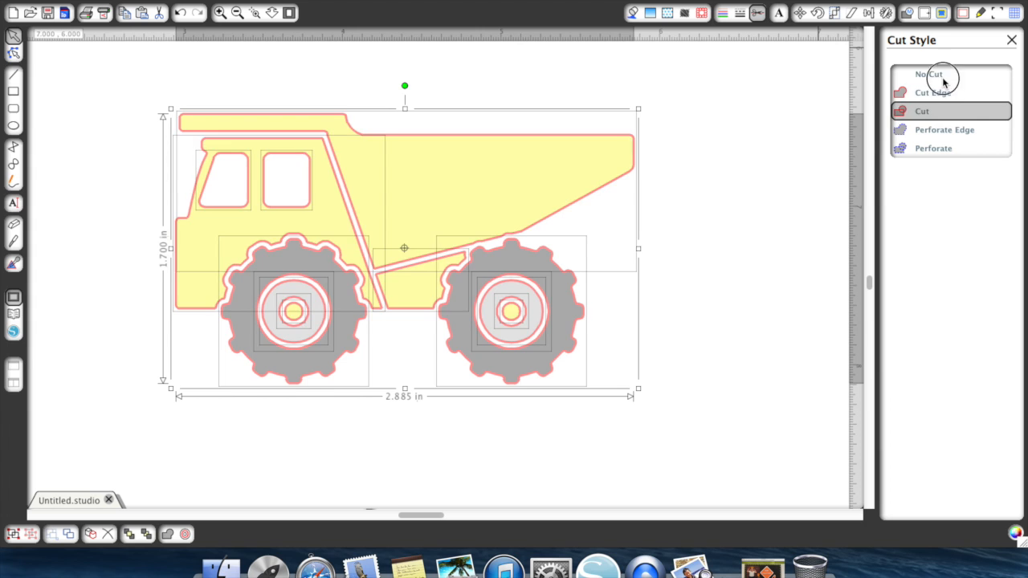
{"action": "left_click", "coordinate": [943, 78]}
{"action": "left_click", "coordinate": [742, 179]}
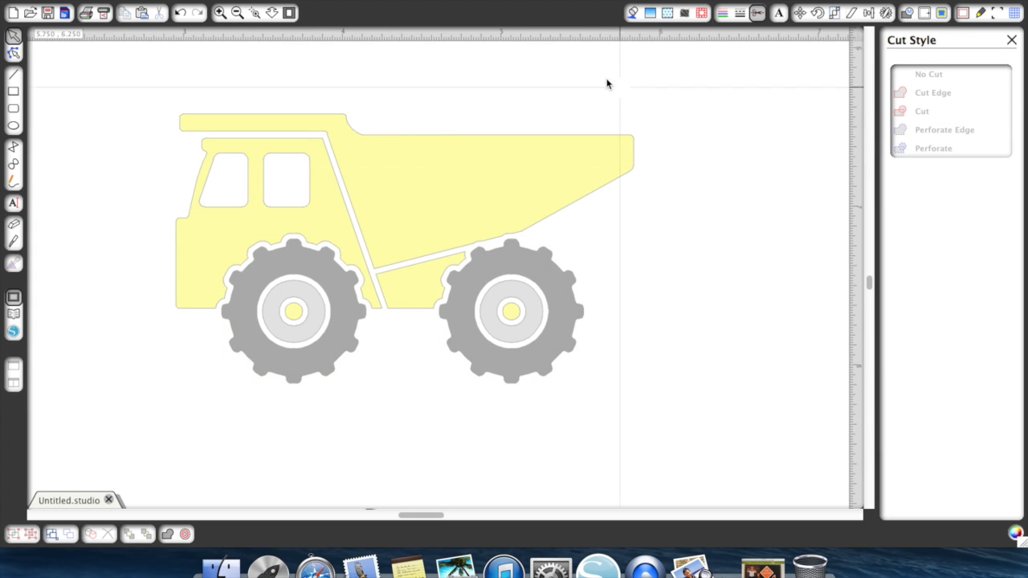
- Group all the parts of the dump truck into one object
{"action": "left_click_drag", "start_coordinate": [126, 76], "coordinate": [645, 434]}
{"action": "right_click", "coordinate": [427, 268]}
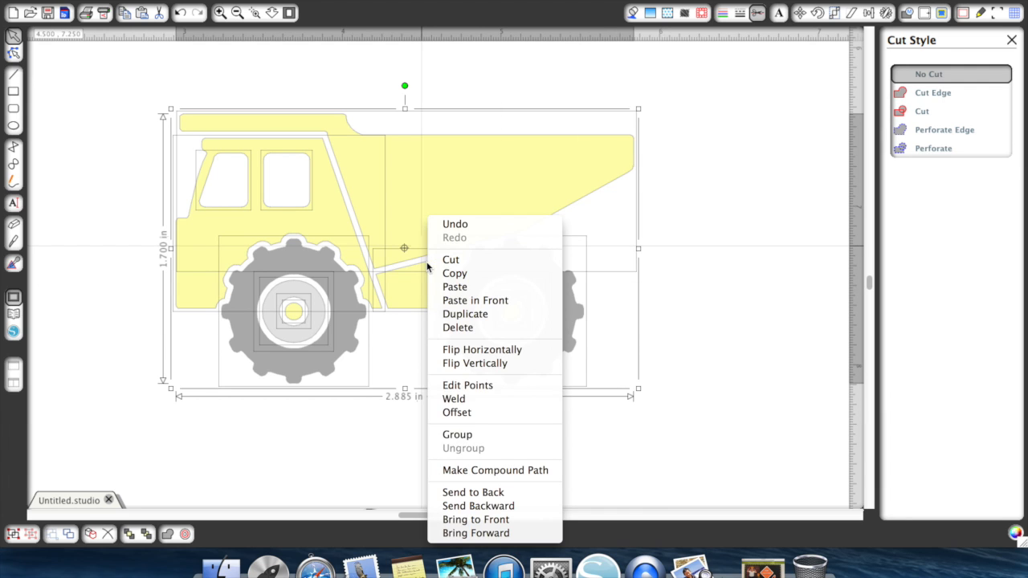
{"action": "left_click", "coordinate": [455, 439]}
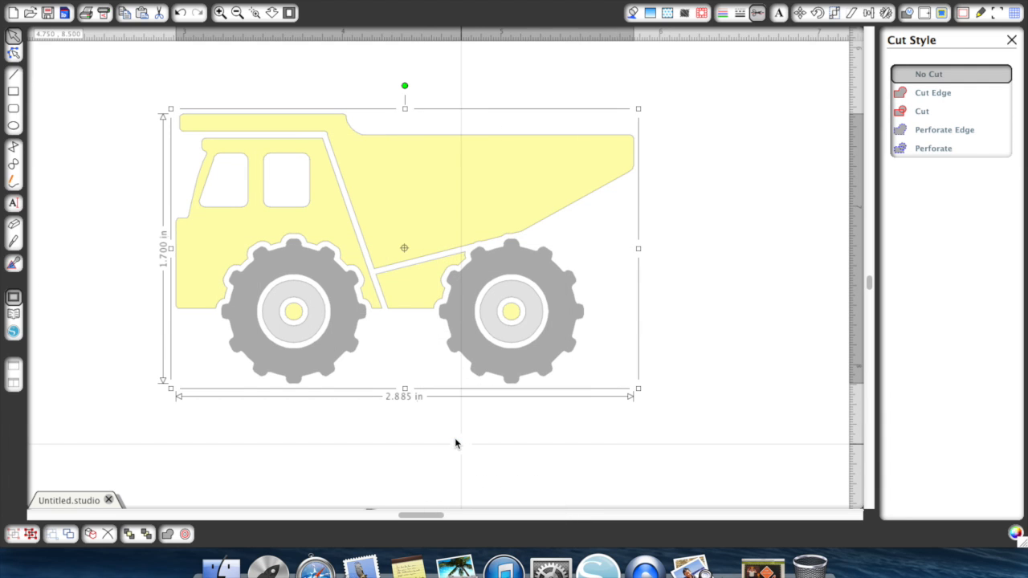
{"action": "left_click", "coordinate": [454, 437]}
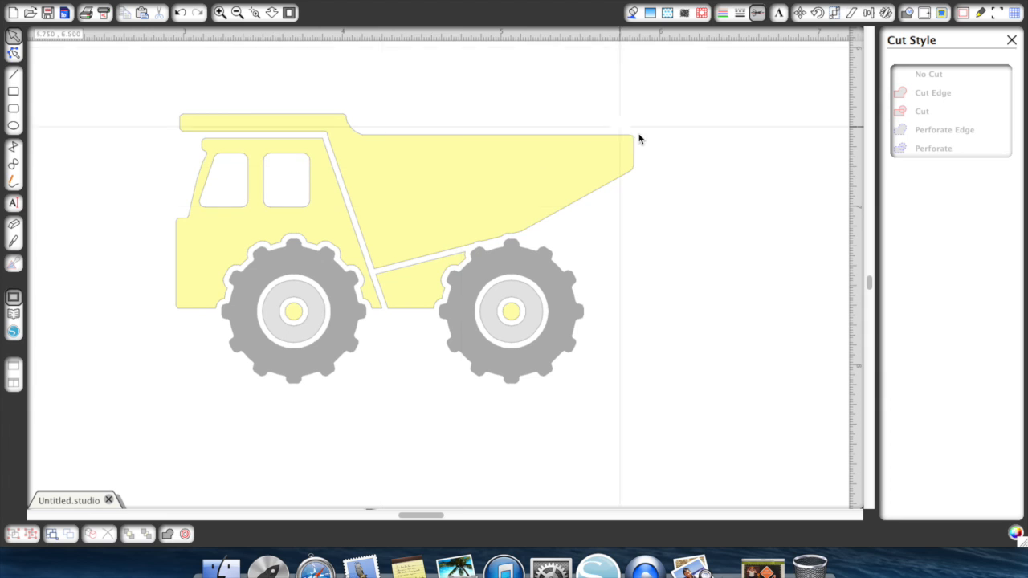
{"action": "left_click", "coordinate": [460, 161]}
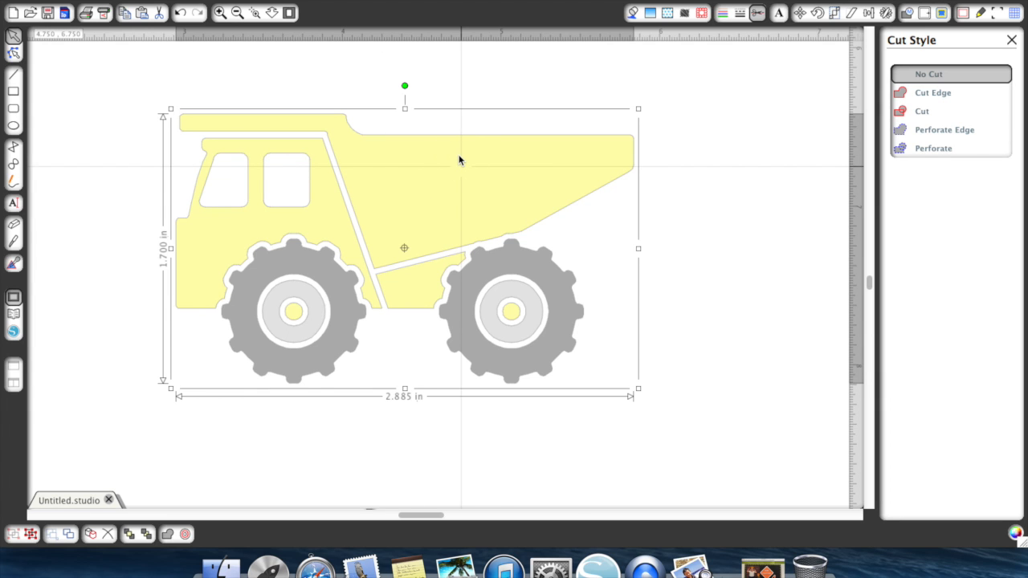
{"action": "left_click", "coordinate": [1011, 40]}
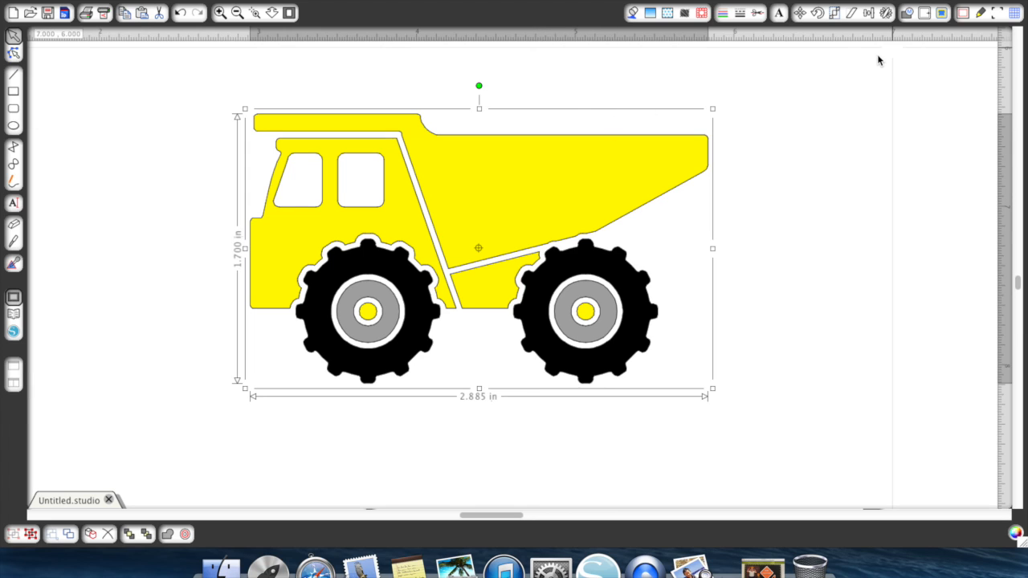
- Create a rounded outer offset around the grouped dump truck at a distance of 0.050 in
{"action": "left_click", "coordinate": [923, 13]}
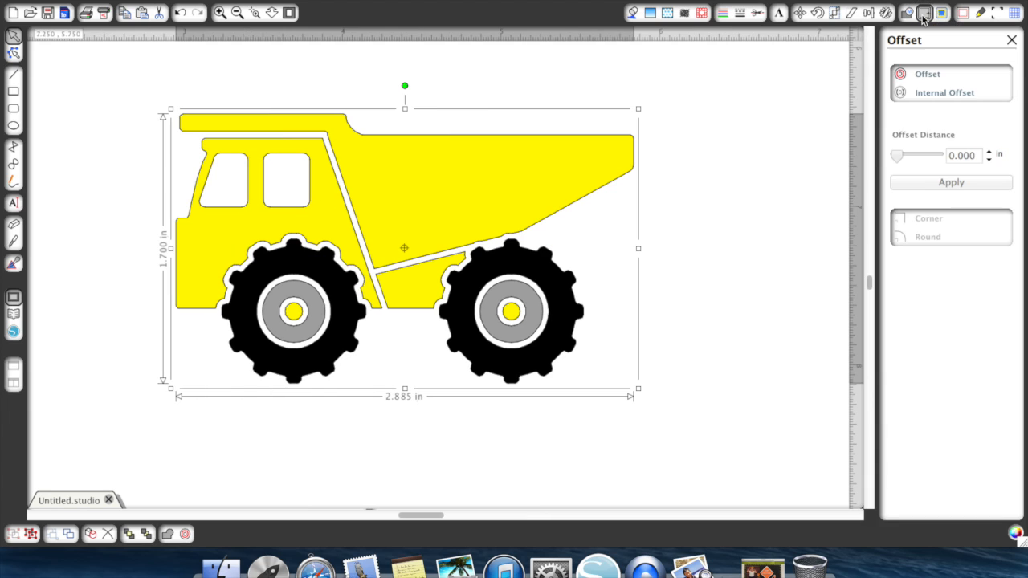
{"action": "left_click", "coordinate": [918, 74]}
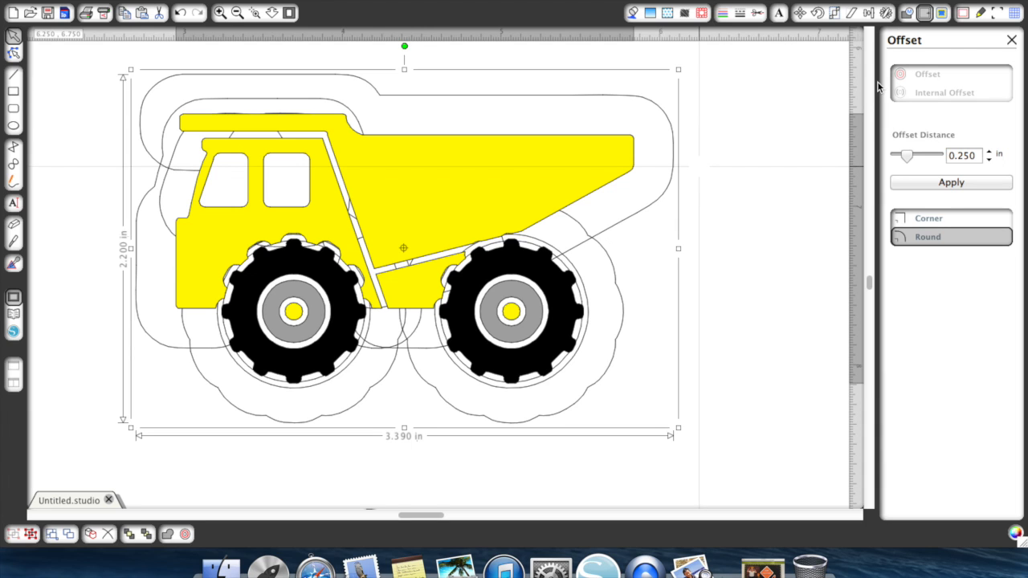
{"action": "left_click", "coordinate": [989, 159]}
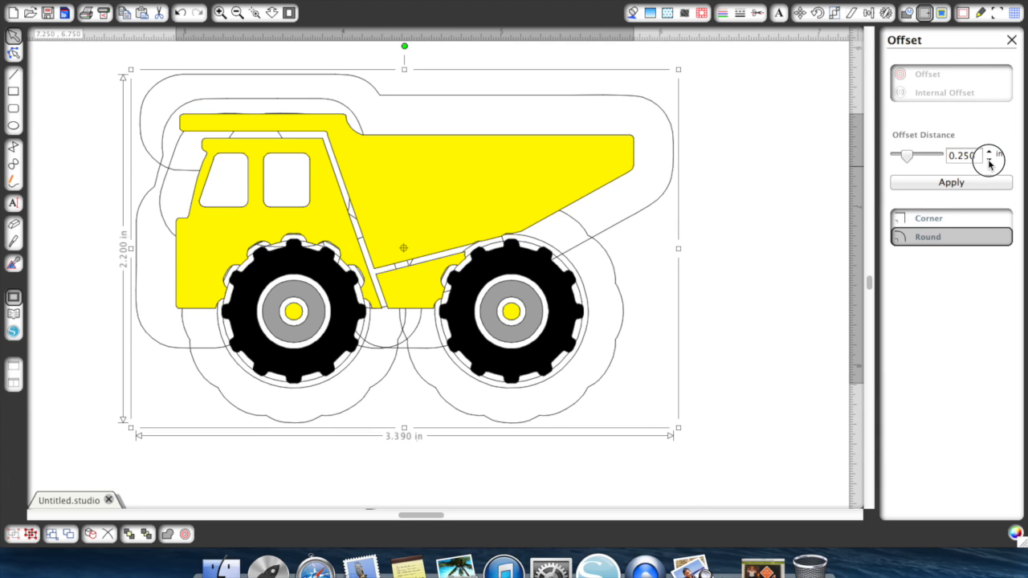
{"action": "left_click_drag", "start_coordinate": [989, 159], "coordinate": [988, 159]}
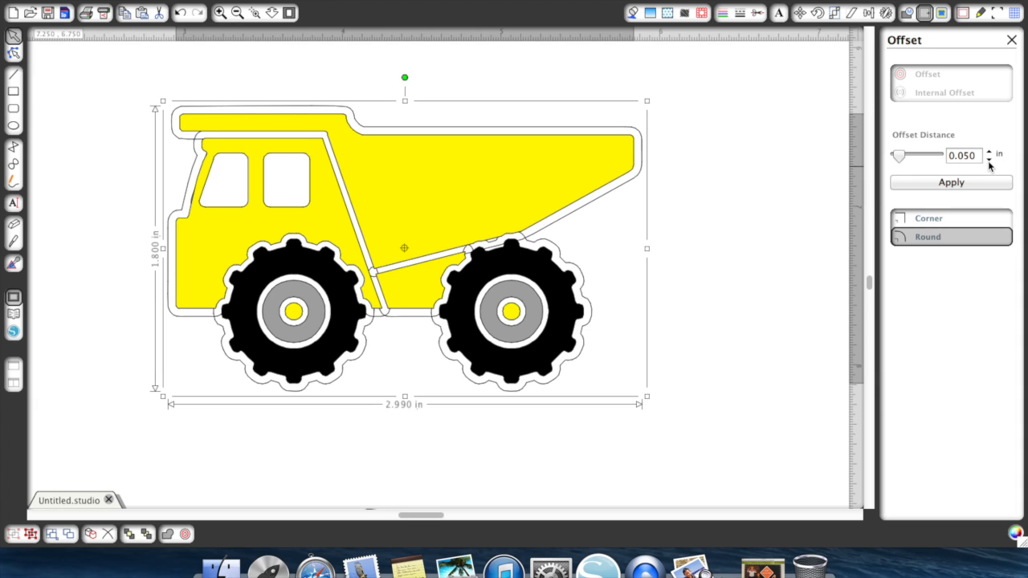
{"action": "left_click", "coordinate": [959, 183]}
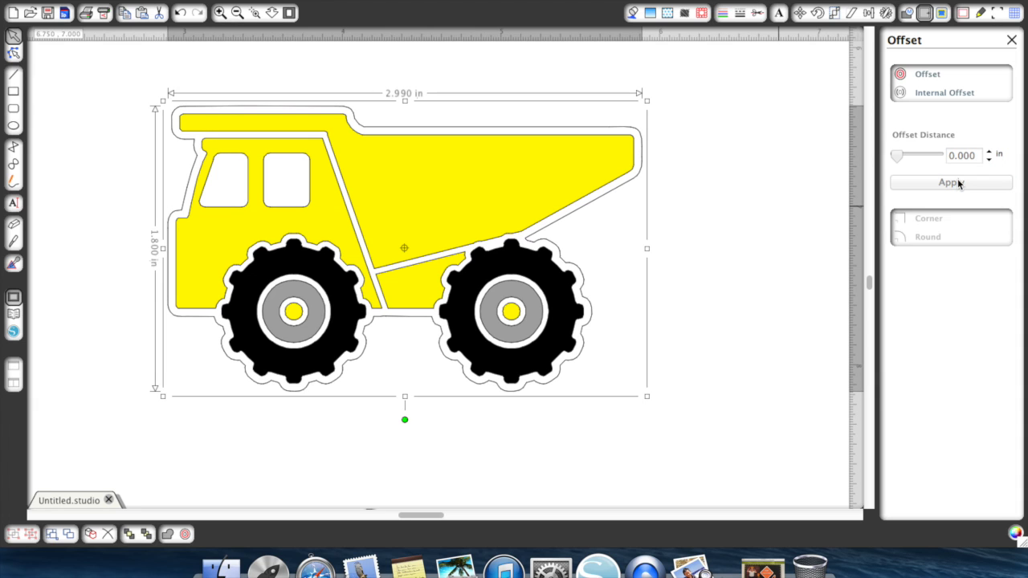
{"action": "left_click", "coordinate": [725, 234]}
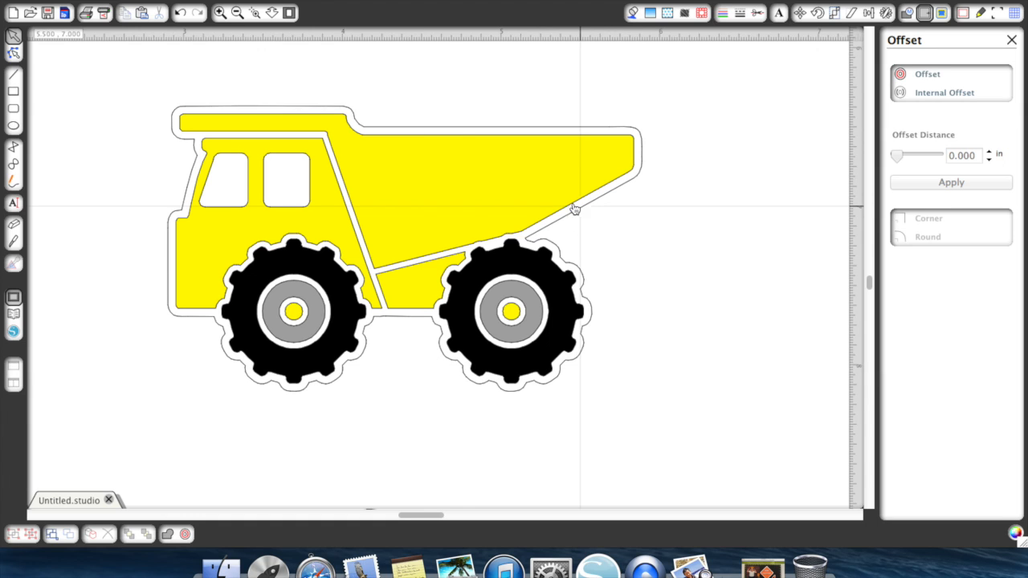
- Set the cut style of the offset outline around the dump truck to Cut Edge
{"action": "left_click", "coordinate": [600, 204]}
{"action": "left_click", "coordinate": [757, 13]}
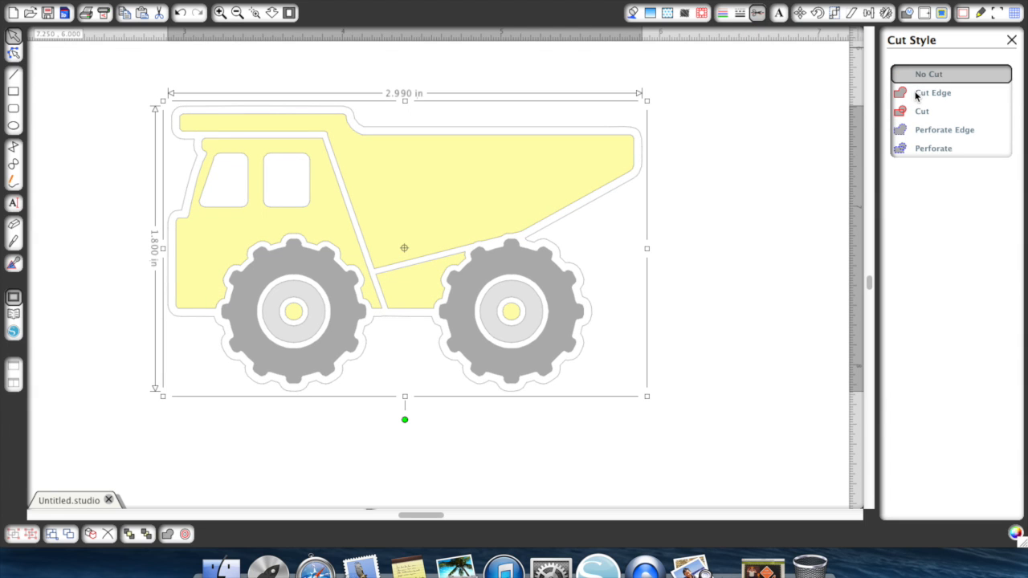
{"action": "left_click", "coordinate": [917, 95]}
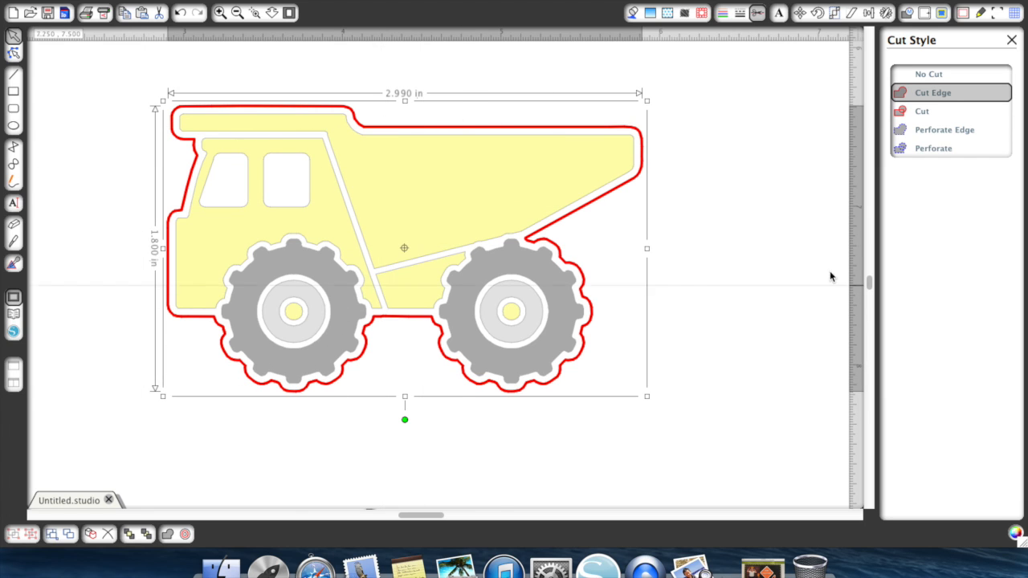
{"action": "left_click", "coordinate": [747, 291]}
- Group the dump truck together with its offset outline
{"action": "left_click_drag", "start_coordinate": [120, 68], "coordinate": [639, 449]}
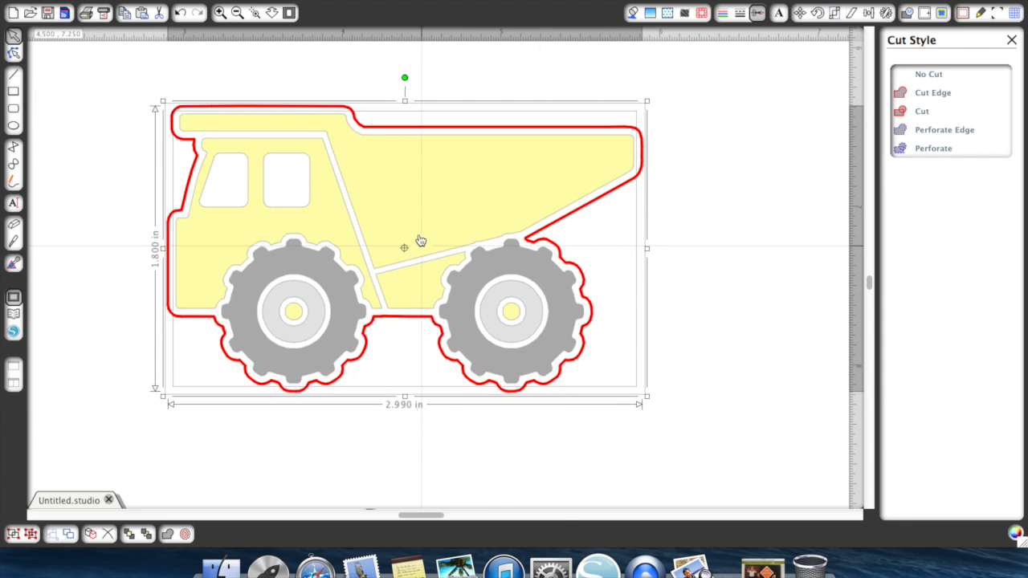
{"action": "right_click", "coordinate": [419, 234]}
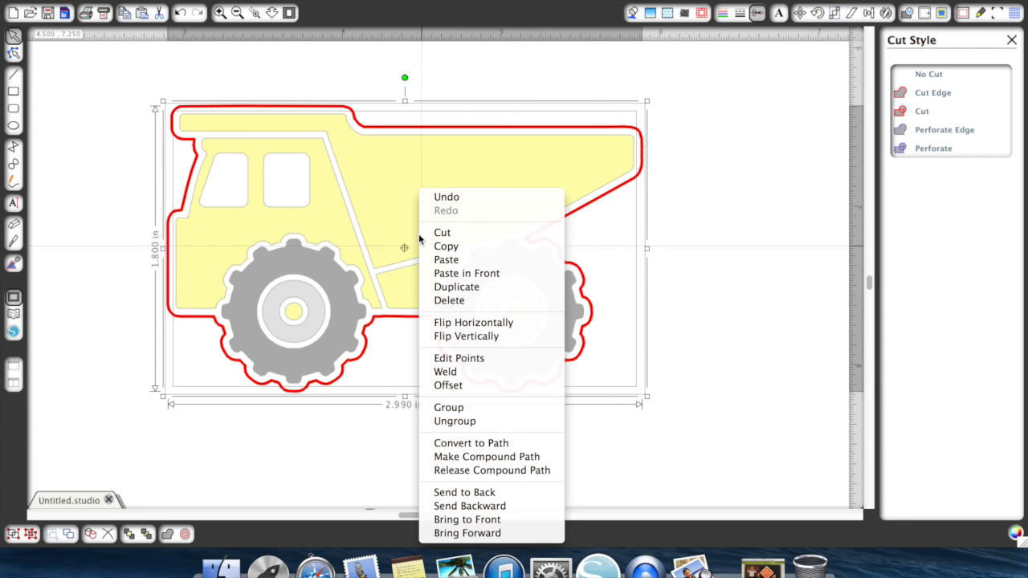
{"action": "left_click", "coordinate": [471, 408]}
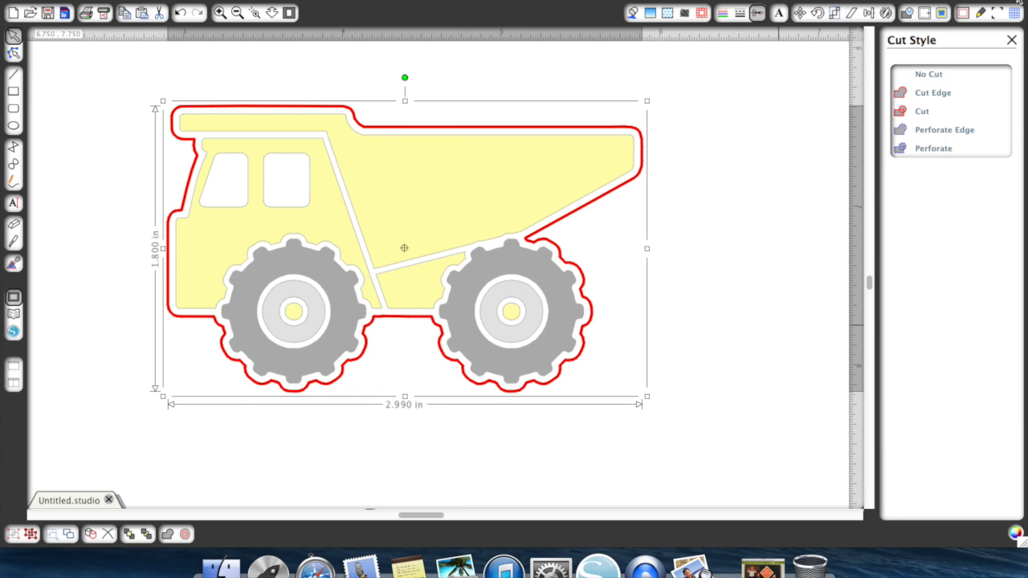
{"action": "left_click", "coordinate": [1014, 41]}
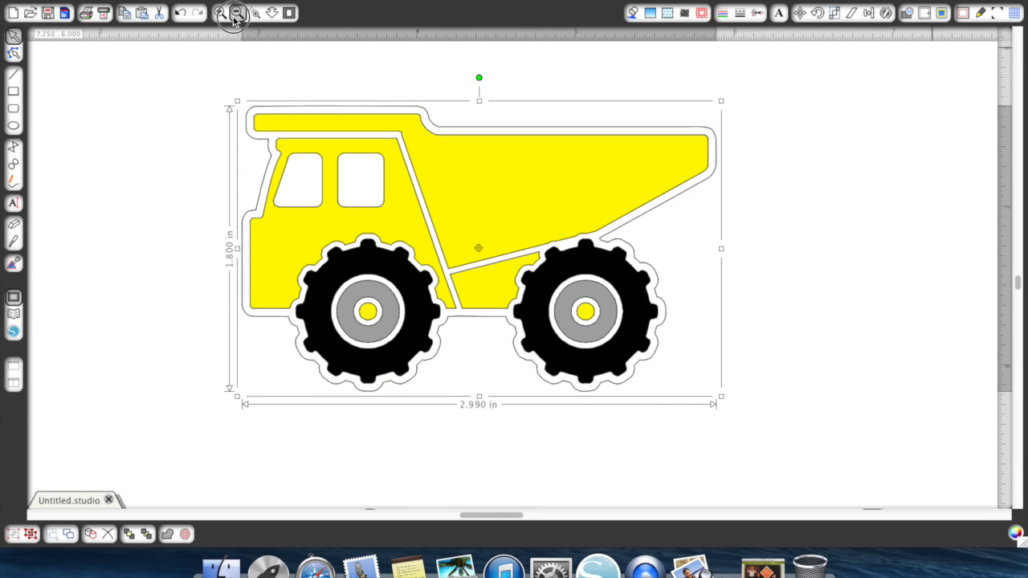
- Move the grouped dump truck off the page onto the gray area beside its upper left part
{"action": "left_click", "coordinate": [236, 14]}
{"action": "left_click", "coordinate": [236, 13]}
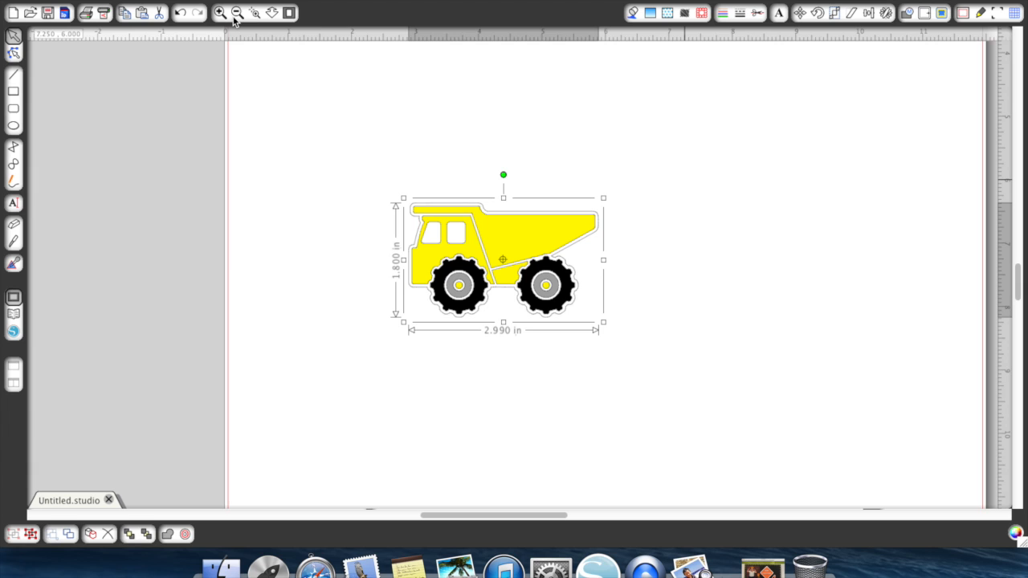
{"action": "left_click", "coordinate": [234, 18]}
{"action": "left_click_drag", "start_coordinate": [509, 250], "coordinate": [248, 97]}
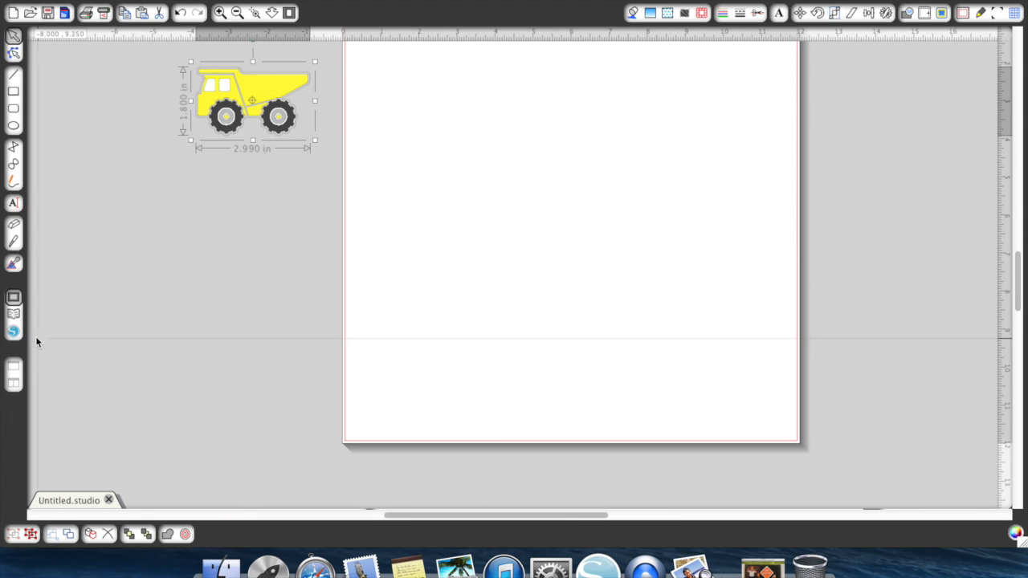
- Add the library's "trucks" design with the crane, excavator, bulldozer and forklift to the page and select it
{"action": "left_click", "coordinate": [14, 316]}
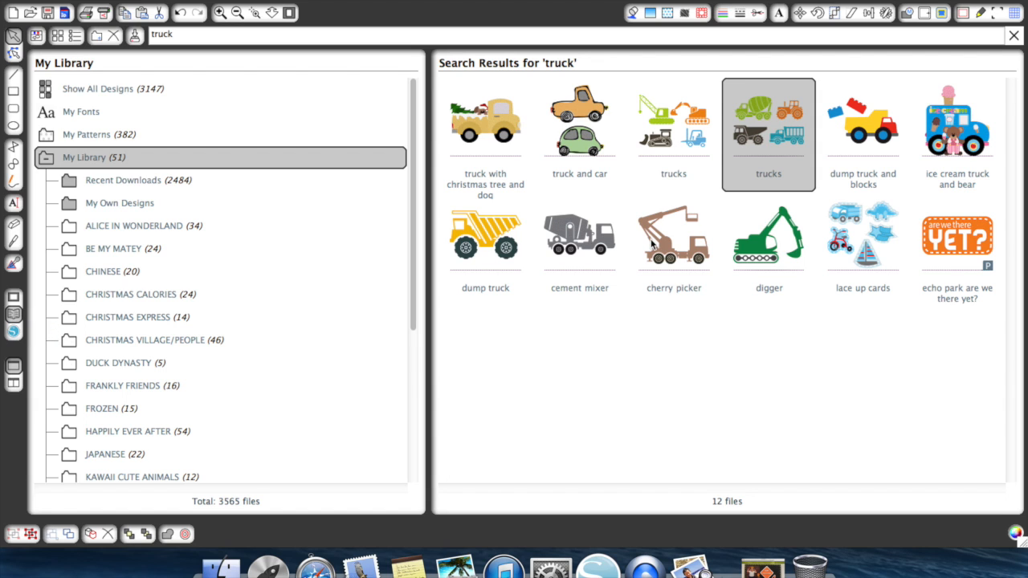
{"action": "double_click", "coordinate": [673, 134]}
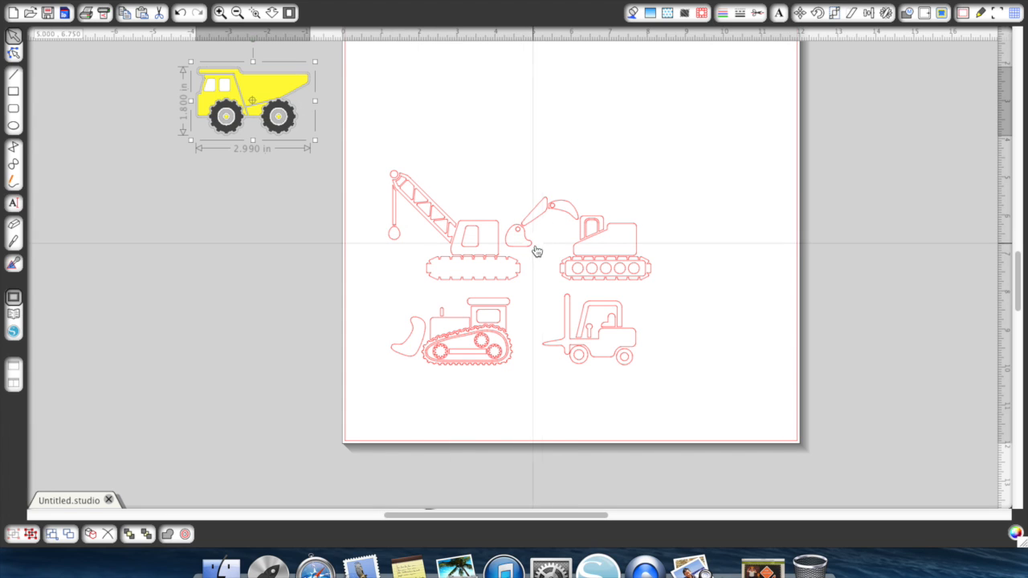
{"action": "left_click", "coordinate": [596, 240]}
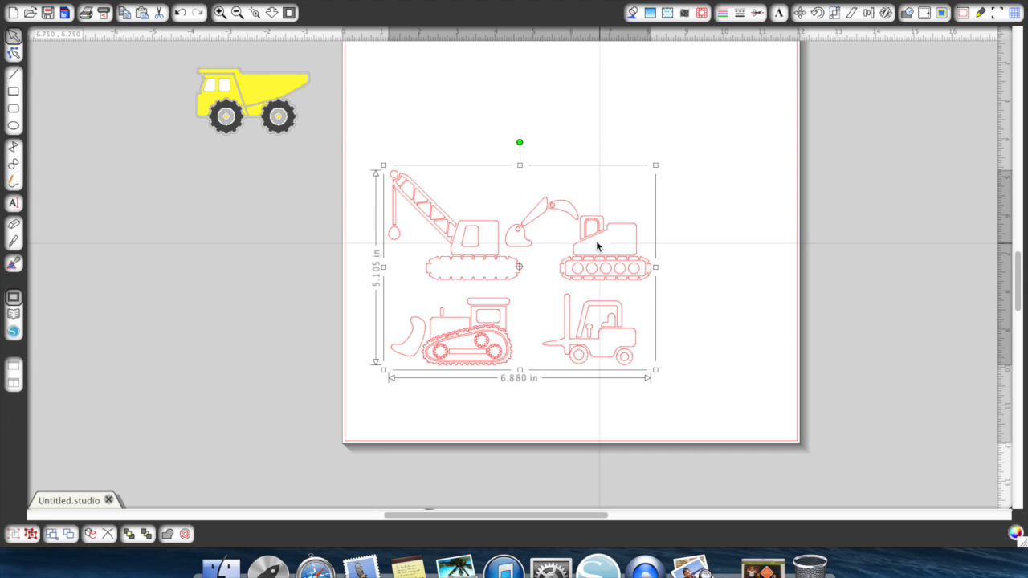
- Ungroup the trucks design and delete the crane, bulldozer and forklift pieces, keeping only the excavator
{"action": "right_click", "coordinate": [543, 258]}
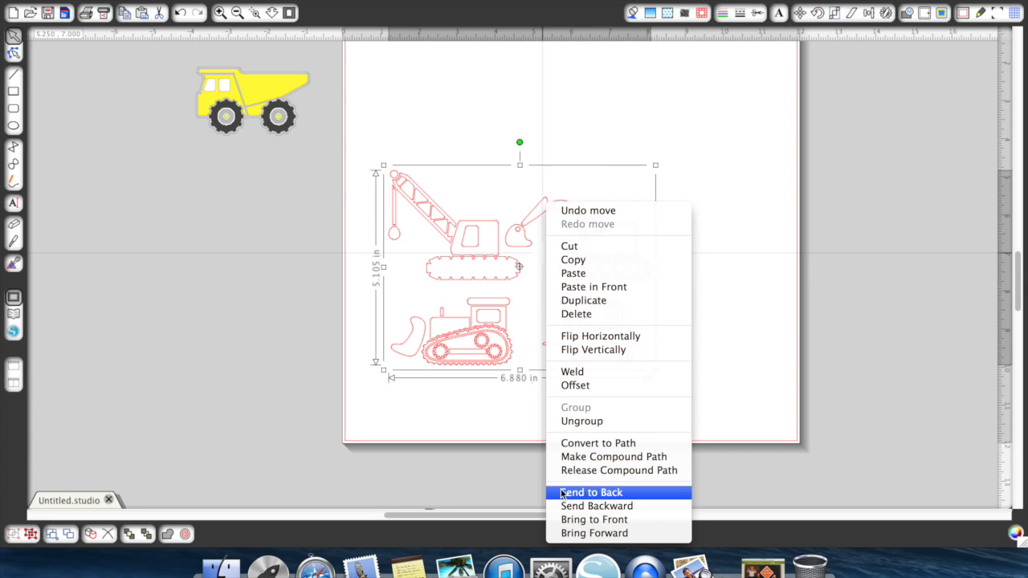
{"action": "left_click", "coordinate": [570, 422]}
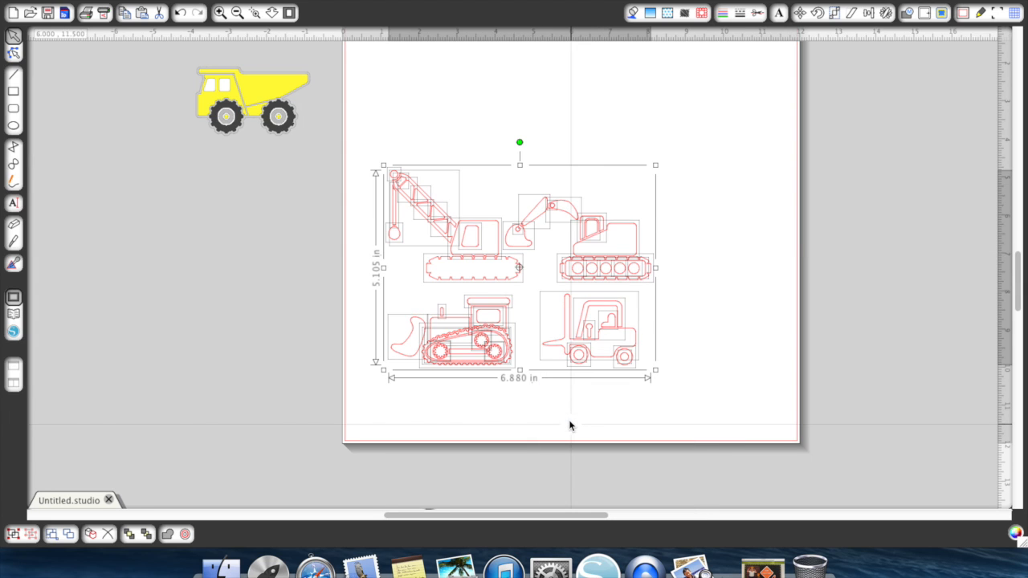
{"action": "left_click", "coordinate": [725, 399]}
{"action": "left_click_drag", "start_coordinate": [388, 160], "coordinate": [473, 383]}
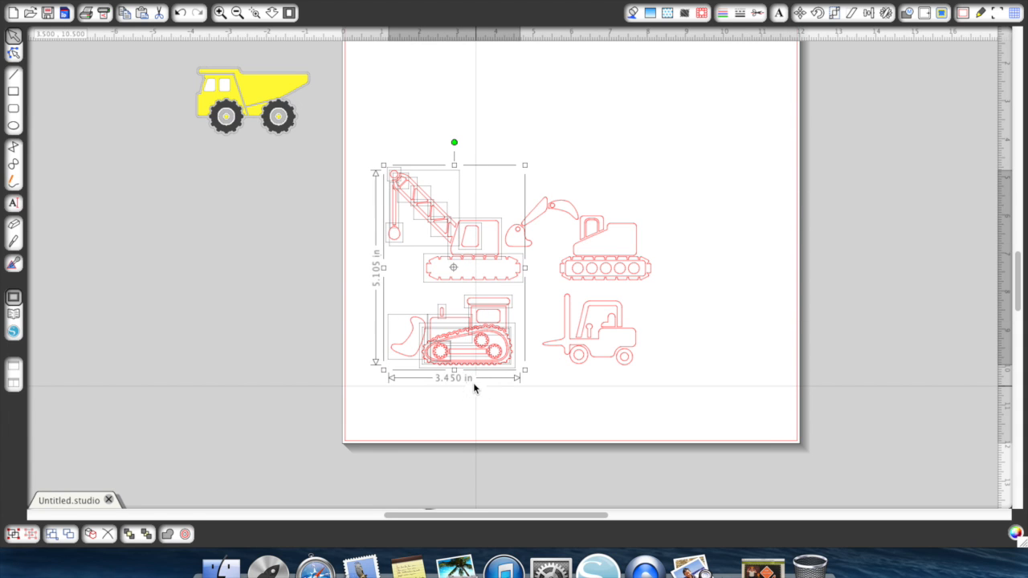
{"action": "key", "text": "Delete"}
{"action": "left_click_drag", "start_coordinate": [468, 280], "coordinate": [529, 361]}
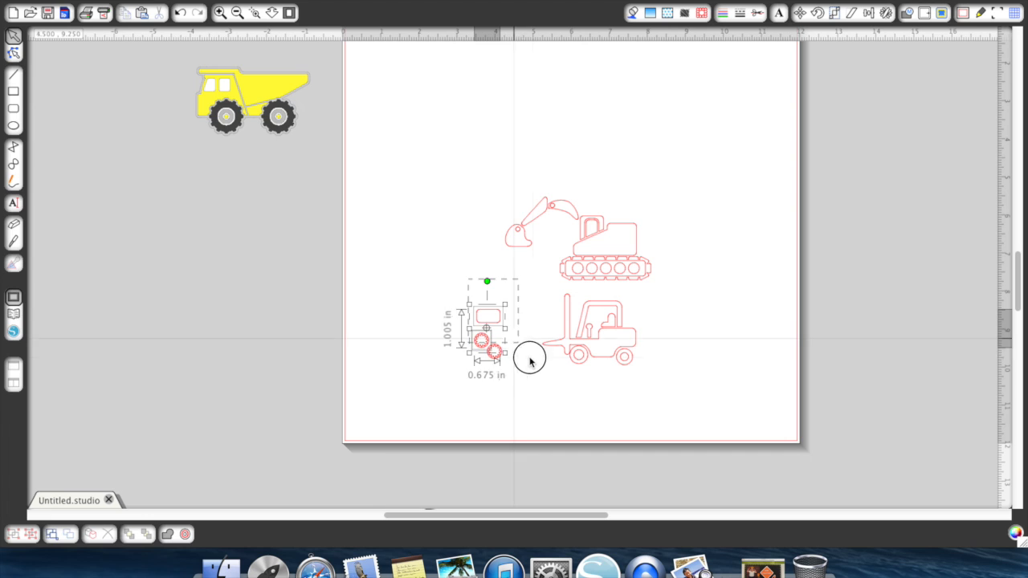
{"action": "key", "text": "Delete"}
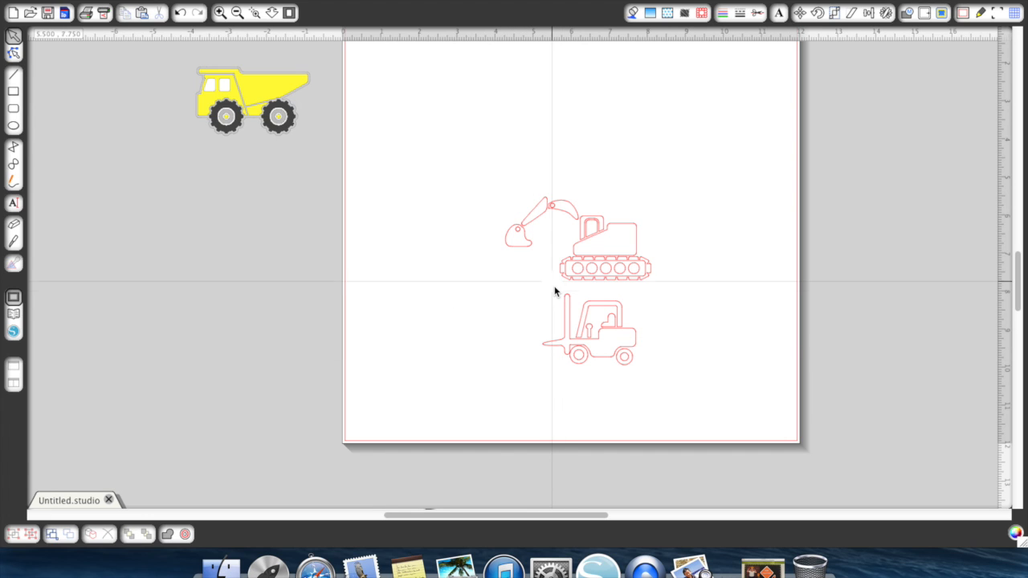
{"action": "left_click_drag", "start_coordinate": [551, 287], "coordinate": [635, 362]}
{"action": "key", "text": "Delete"}
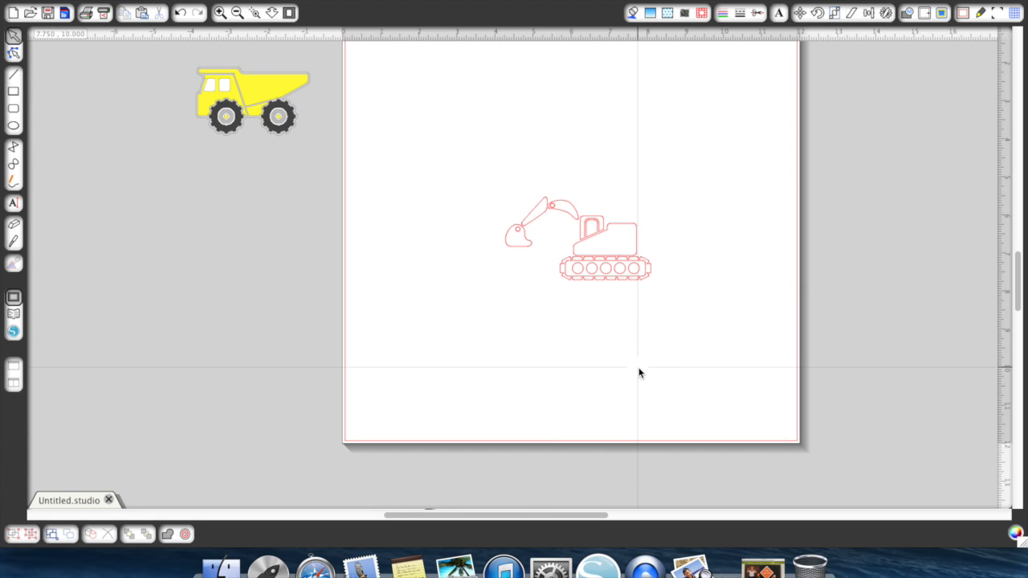
{"action": "left_click", "coordinate": [763, 567]}
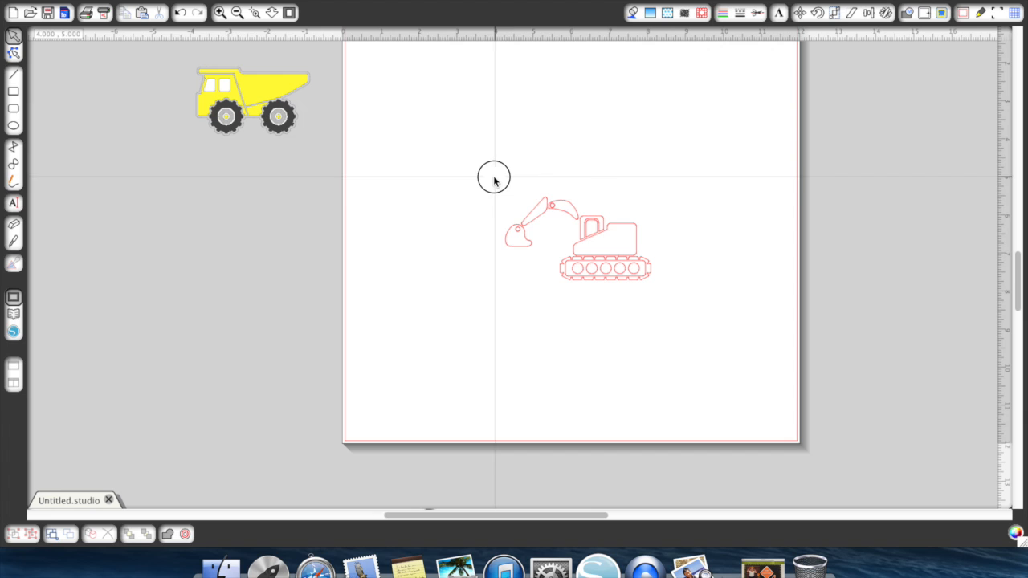
- Group all the excavator pieces into one object
{"action": "left_click_drag", "start_coordinate": [489, 170], "coordinate": [660, 289]}
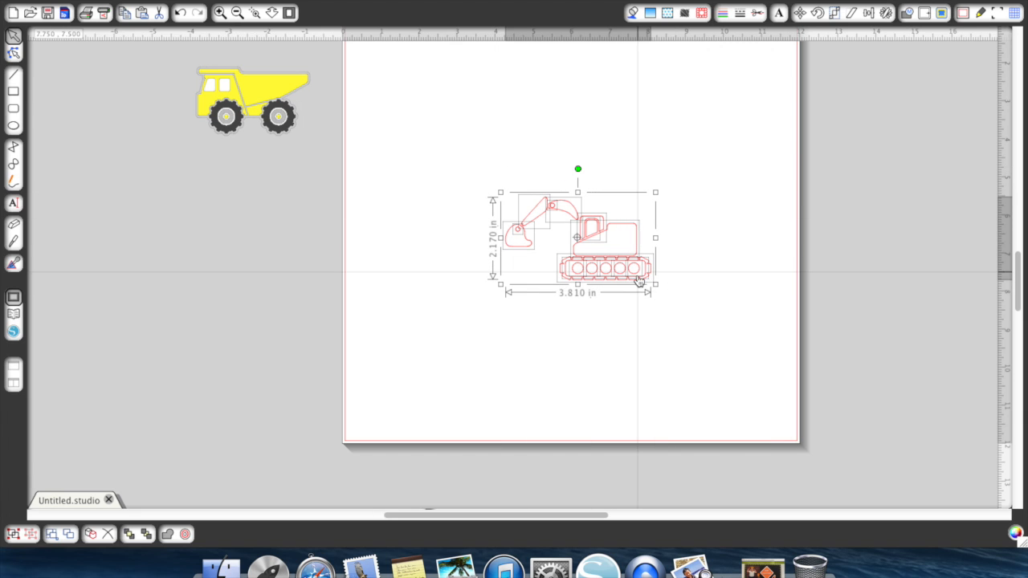
{"action": "right_click", "coordinate": [604, 238]}
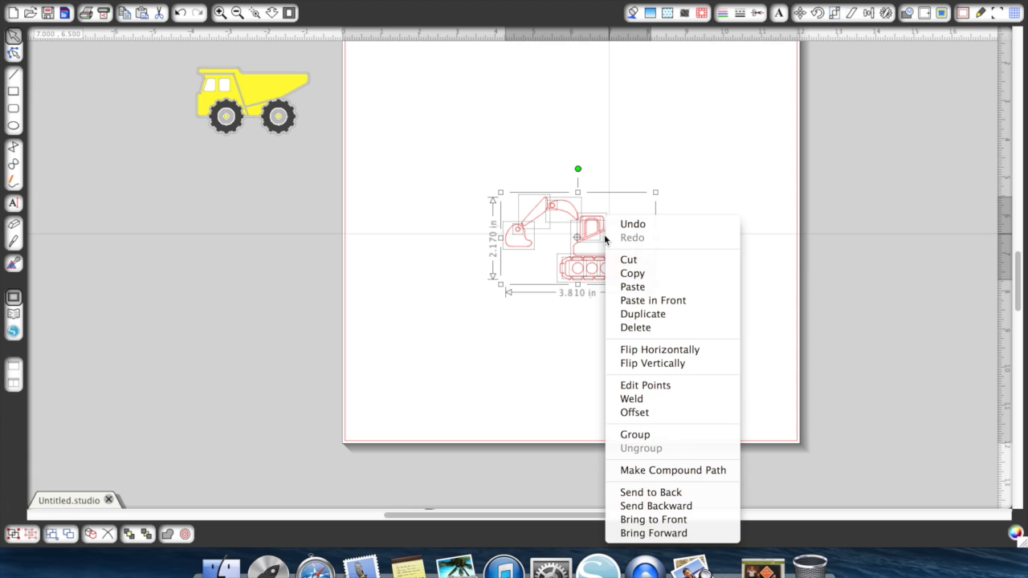
{"action": "left_click", "coordinate": [628, 435]}
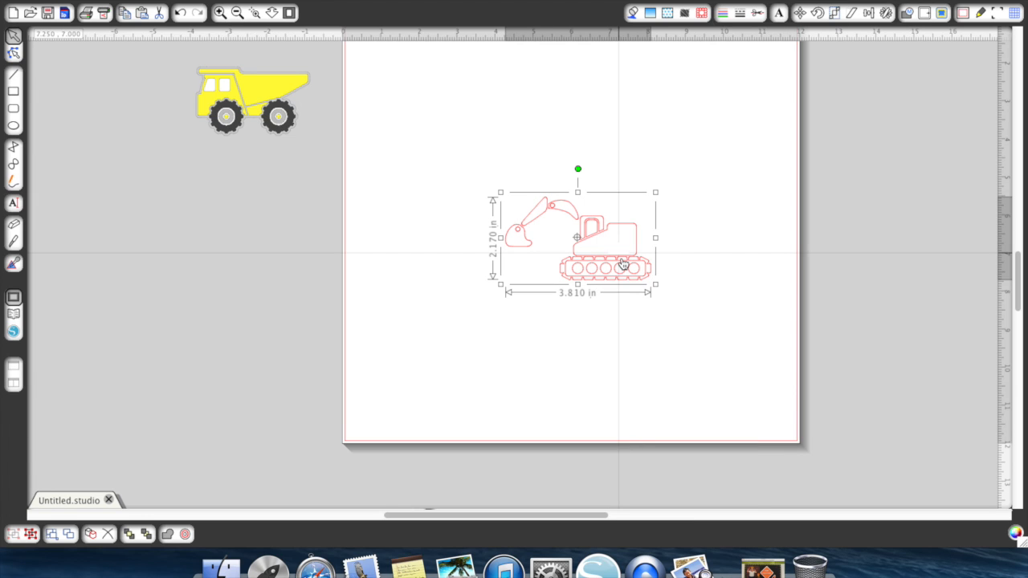
- Replicate the excavator with Mirror Right, delete the original and move the mirrored copy toward the middle of the page
{"action": "left_click", "coordinate": [886, 13]}
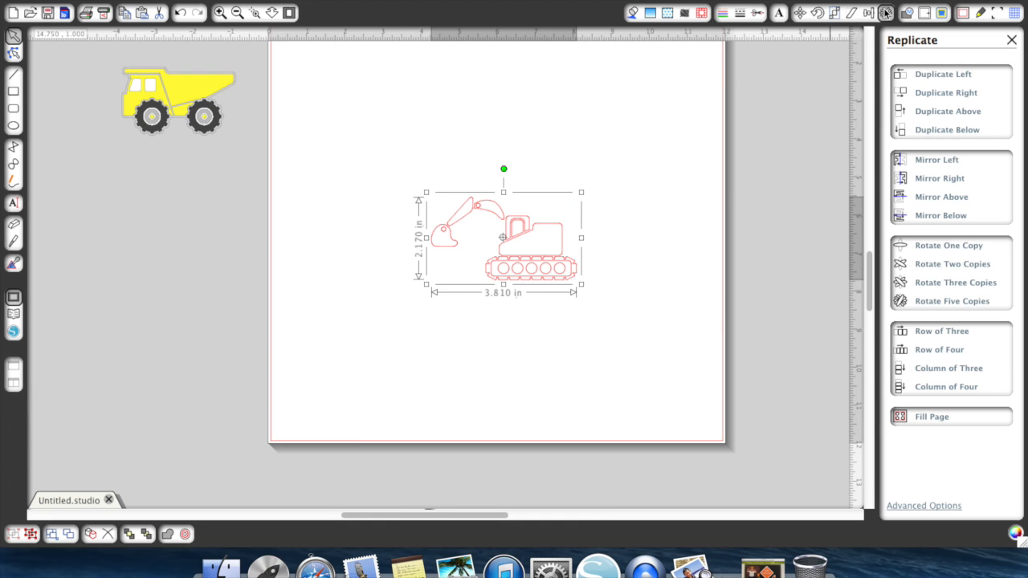
{"action": "left_click", "coordinate": [916, 180]}
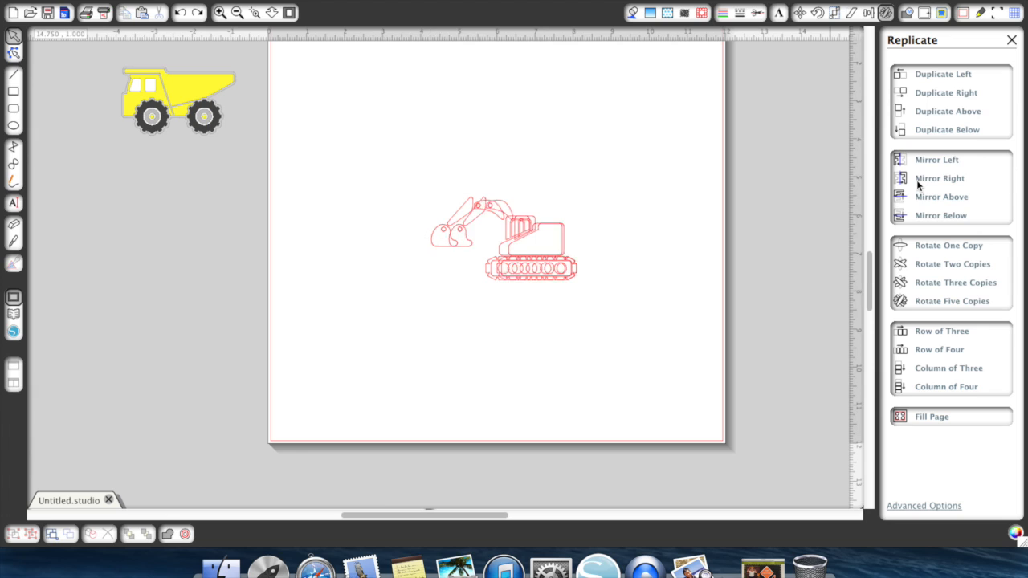
{"action": "left_click", "coordinate": [549, 265]}
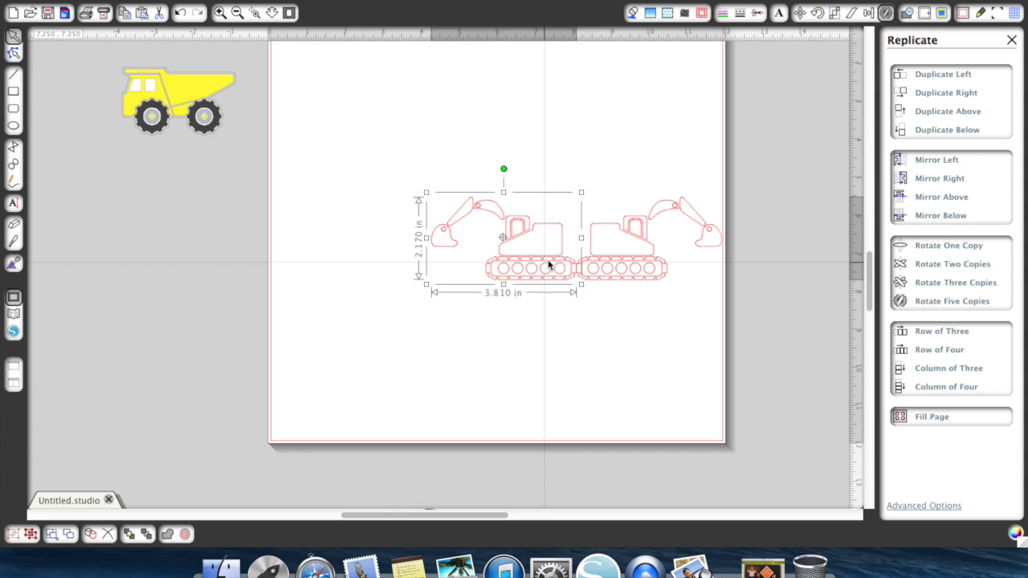
{"action": "key", "text": "Delete"}
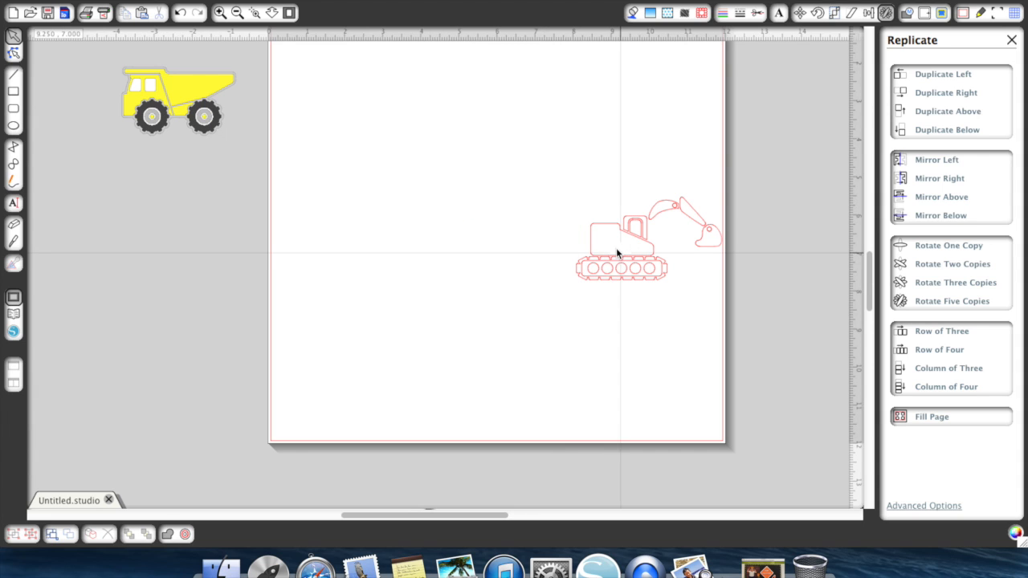
{"action": "left_click_drag", "start_coordinate": [613, 262], "coordinate": [429, 262]}
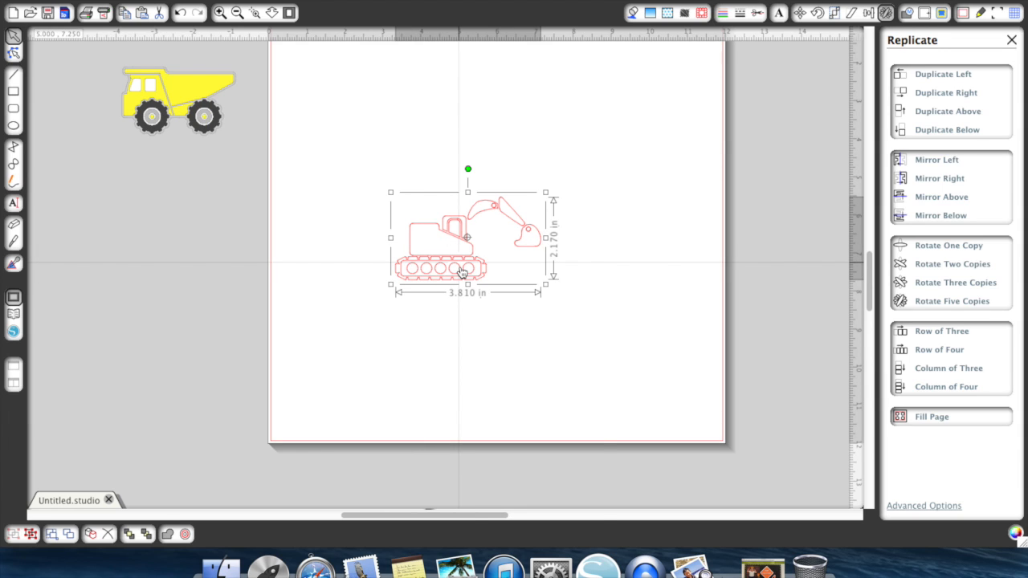
- Ungroup the mirrored excavator and clear the selection
{"action": "right_click", "coordinate": [462, 273]}
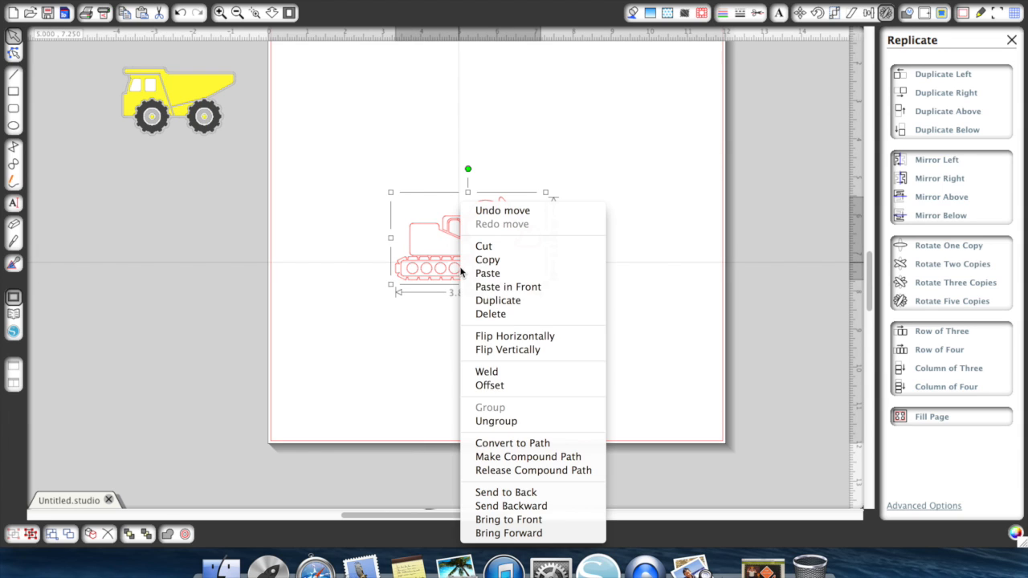
{"action": "left_click", "coordinate": [495, 421]}
{"action": "left_click", "coordinate": [333, 159]}
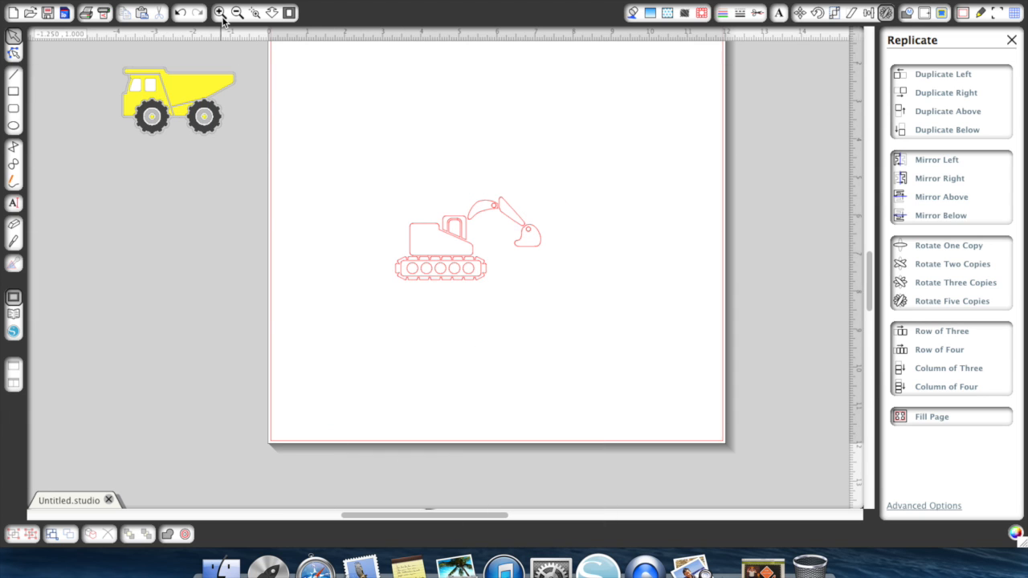
- Fill the excavator's two arm pieces, bucket, body and cab frame with bright yellow
{"action": "left_click", "coordinate": [219, 12]}
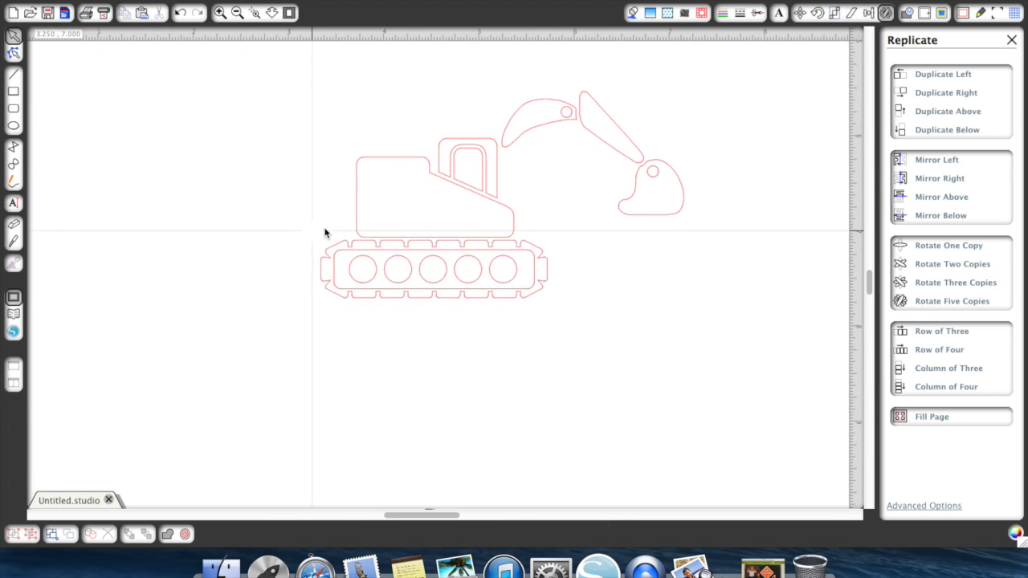
{"action": "scroll", "coordinate": [326, 232], "scroll_direction": "up", "scroll_amount": 2}
{"action": "left_click", "coordinate": [524, 171]}
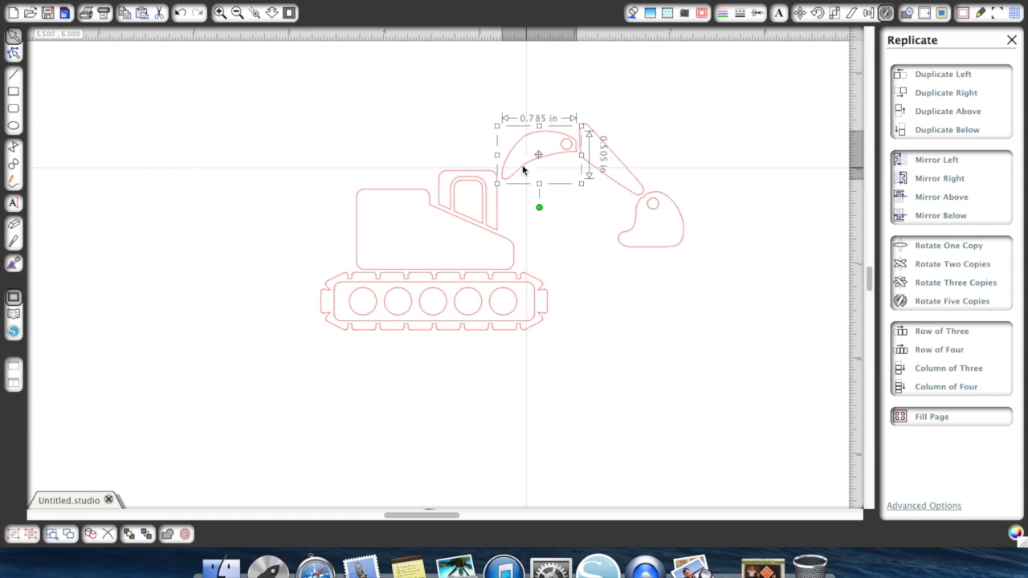
{"action": "left_click", "coordinate": [617, 194], "text": "shift"}
{"action": "left_click", "coordinate": [642, 250], "text": "shift"}
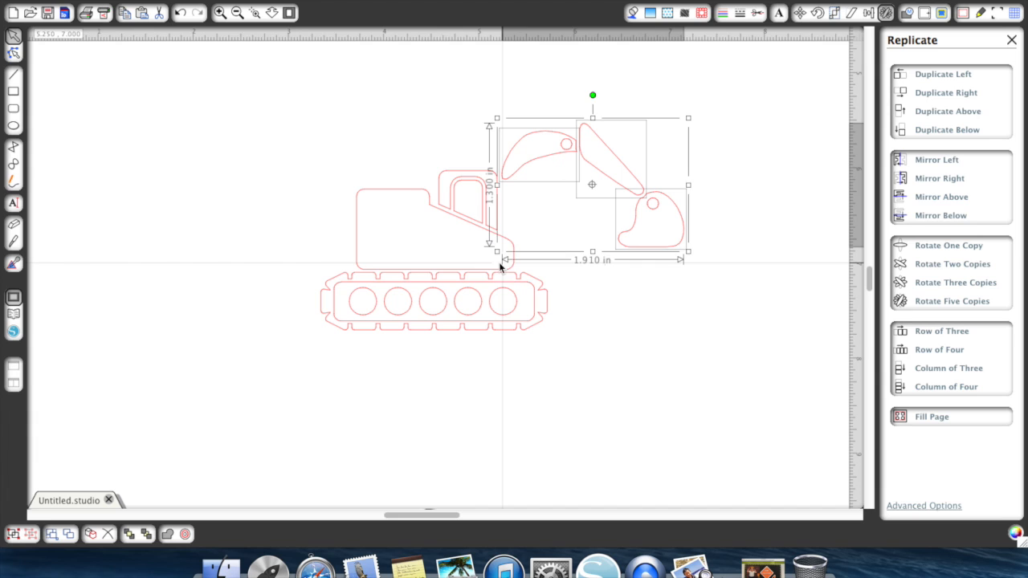
{"action": "left_click", "coordinate": [501, 276], "text": "shift"}
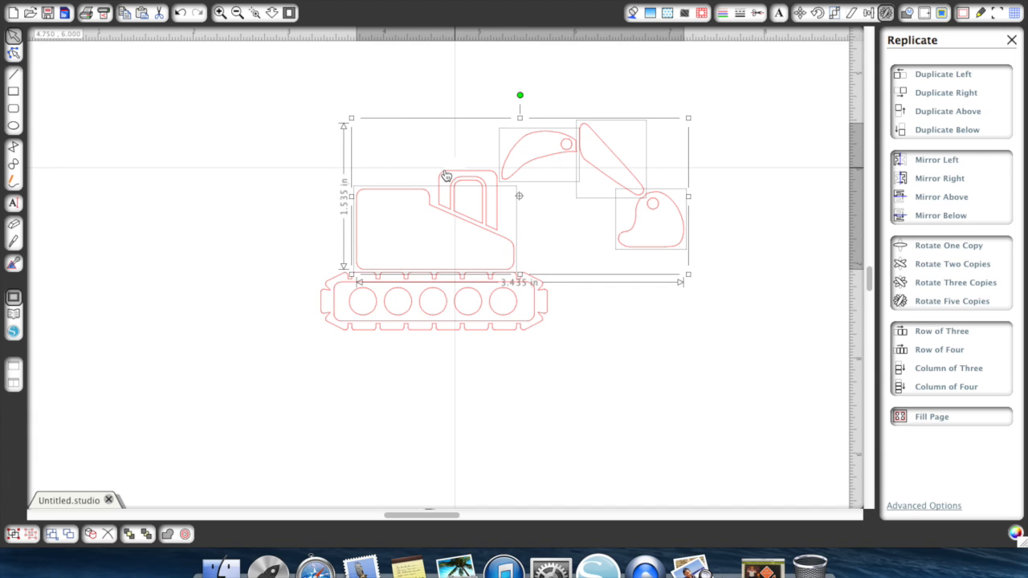
{"action": "left_click", "coordinate": [641, 13]}
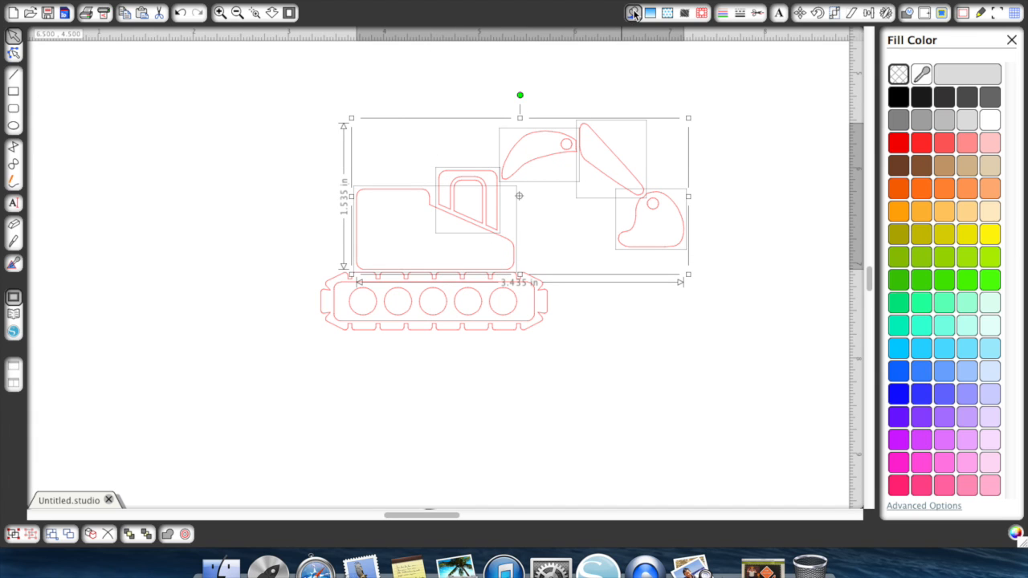
{"action": "left_click", "coordinate": [988, 233]}
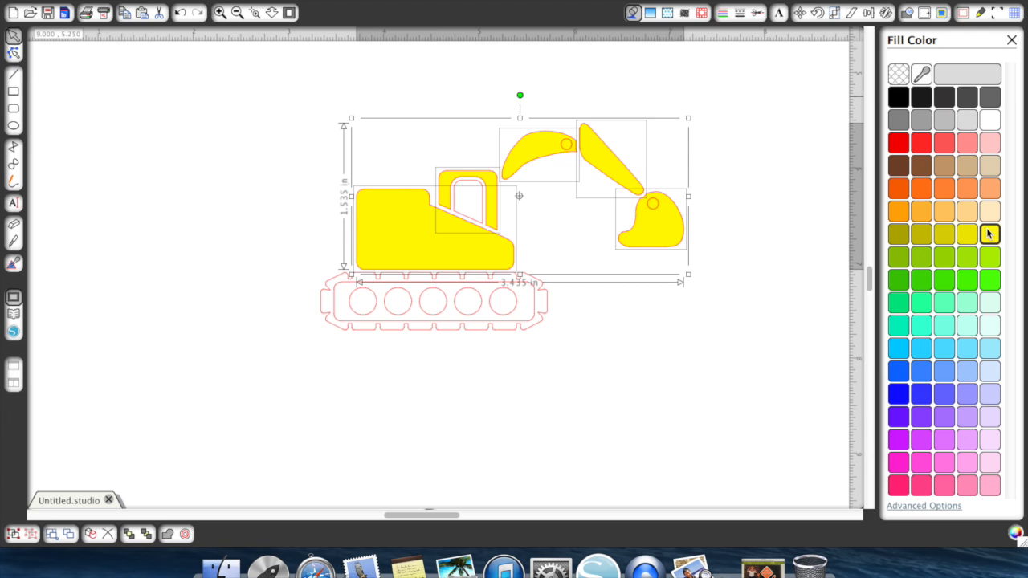
{"action": "left_click", "coordinate": [677, 398]}
{"action": "left_click", "coordinate": [473, 223]}
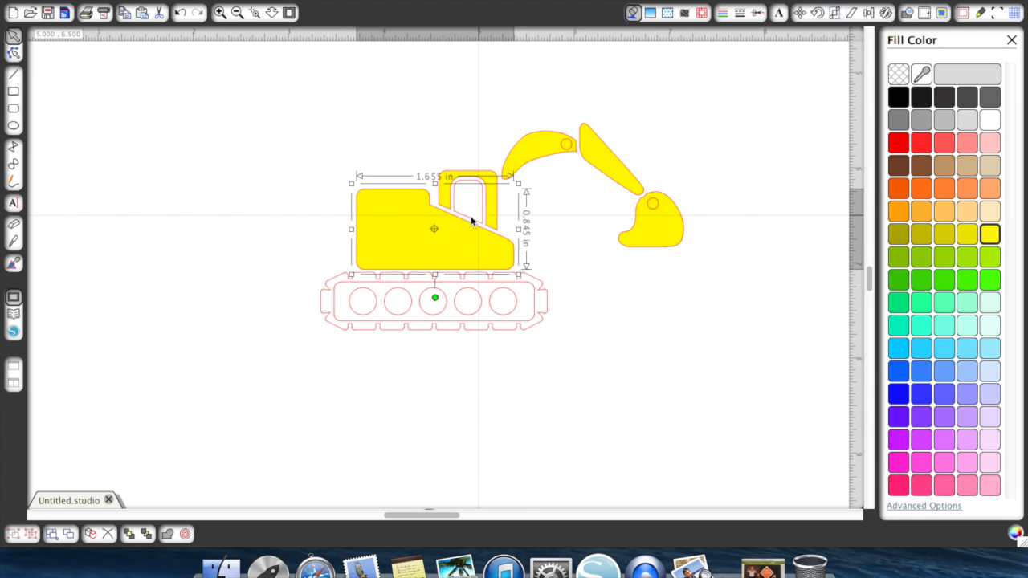
{"action": "left_click", "coordinate": [514, 291], "text": "shift"}
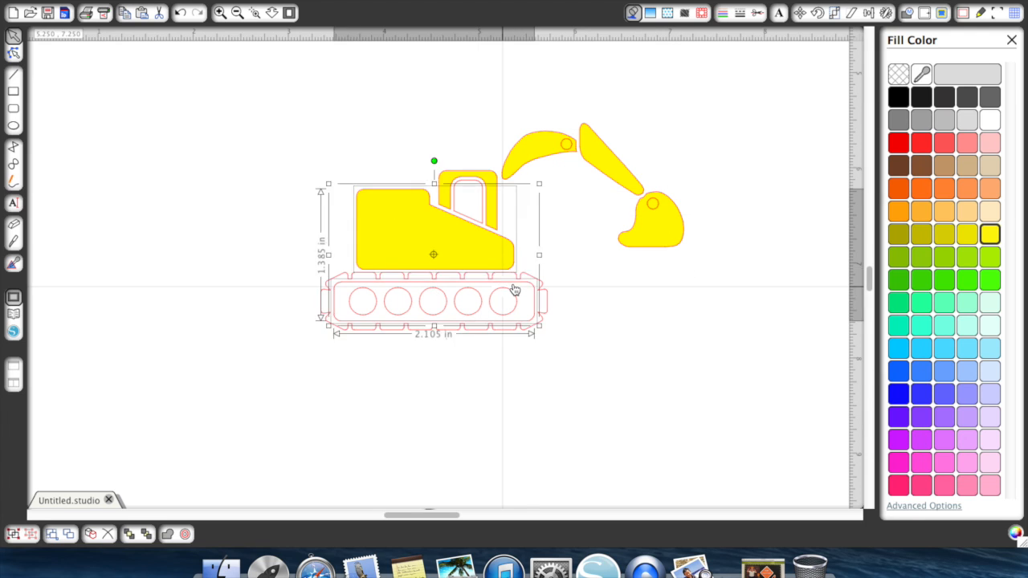
{"action": "left_click", "coordinate": [922, 120]}
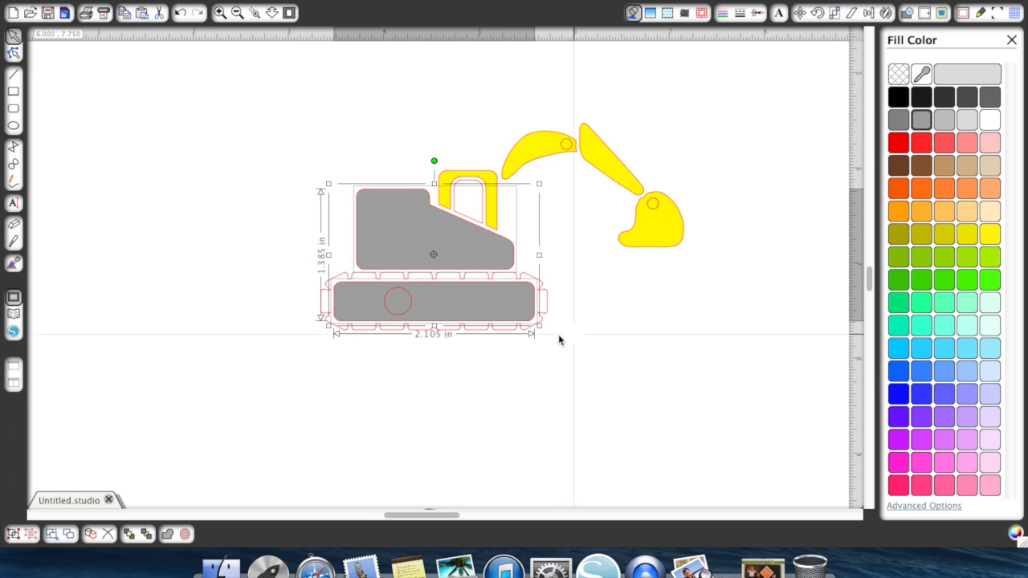
{"action": "left_click", "coordinate": [515, 366]}
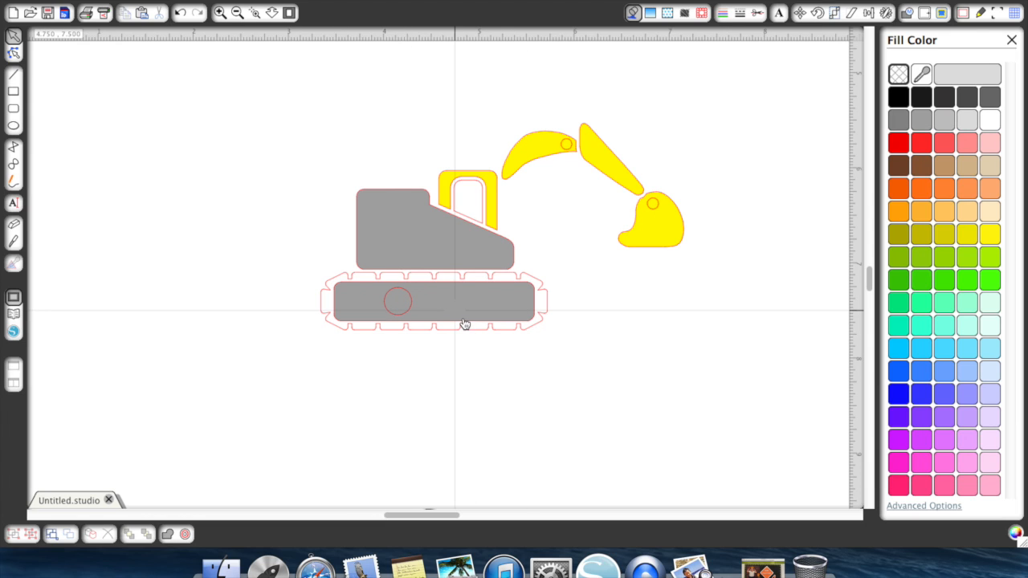
{"action": "left_click", "coordinate": [179, 15]}
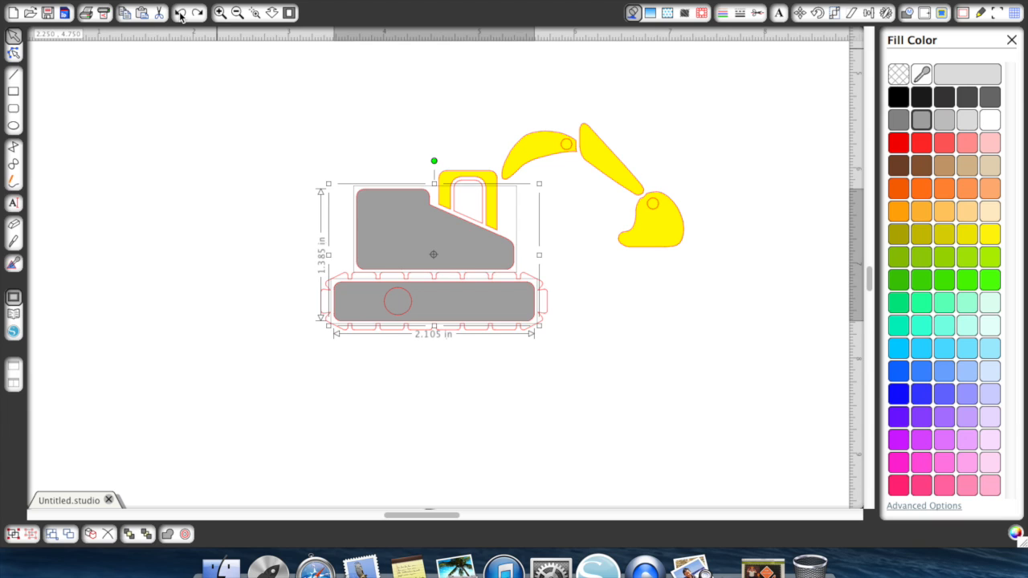
{"action": "left_click", "coordinate": [179, 15]}
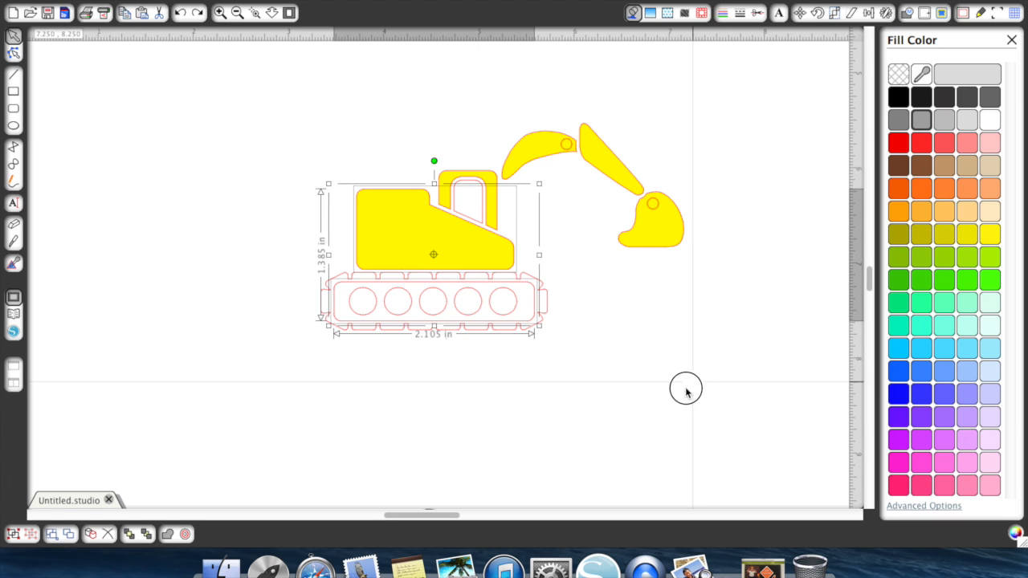
- Fill the rounded inner shape of the excavator's track with dark gray and send it to the back behind the wheel circles
{"action": "left_click", "coordinate": [479, 324]}
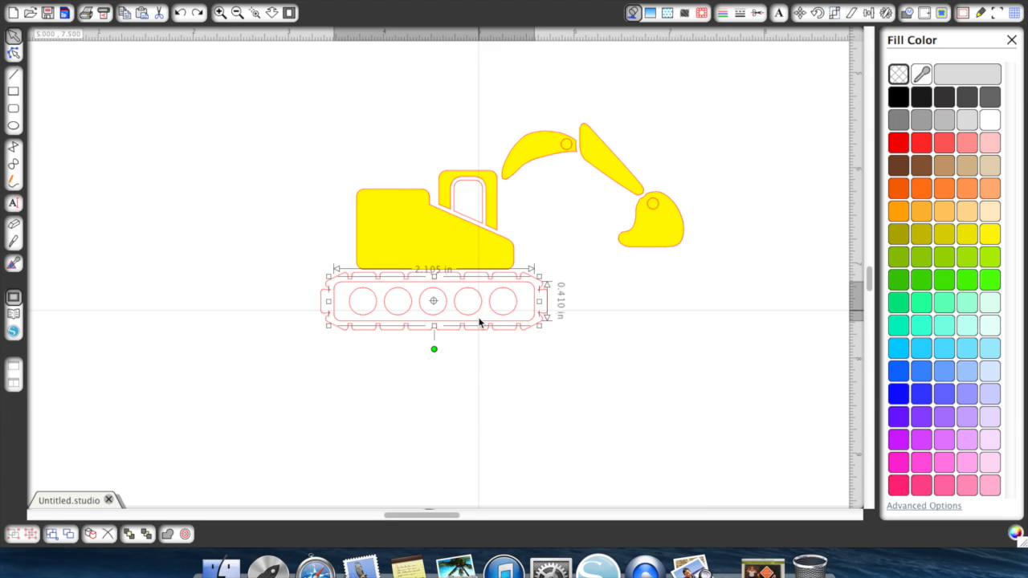
{"action": "left_click", "coordinate": [897, 120]}
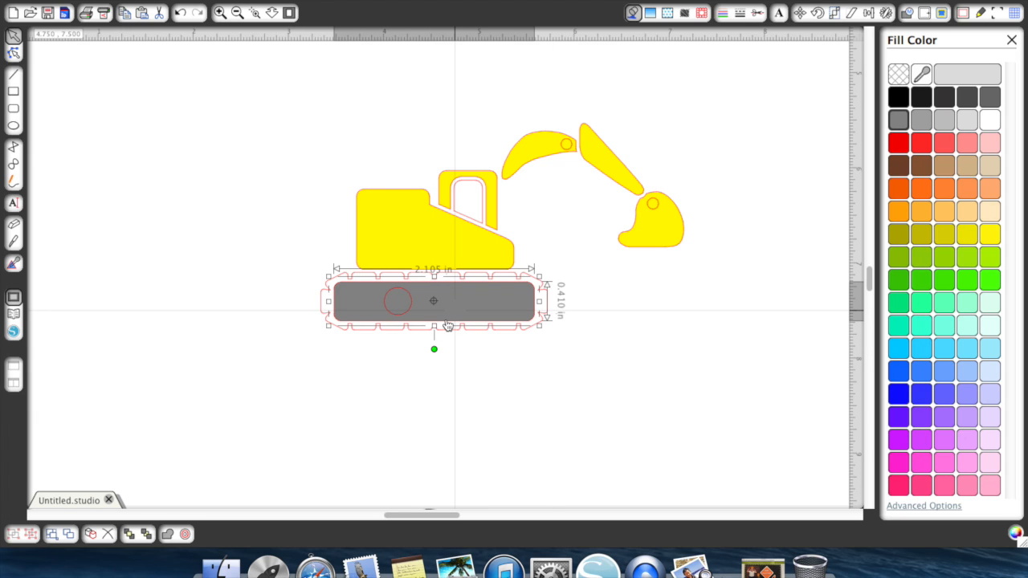
{"action": "right_click", "coordinate": [448, 324]}
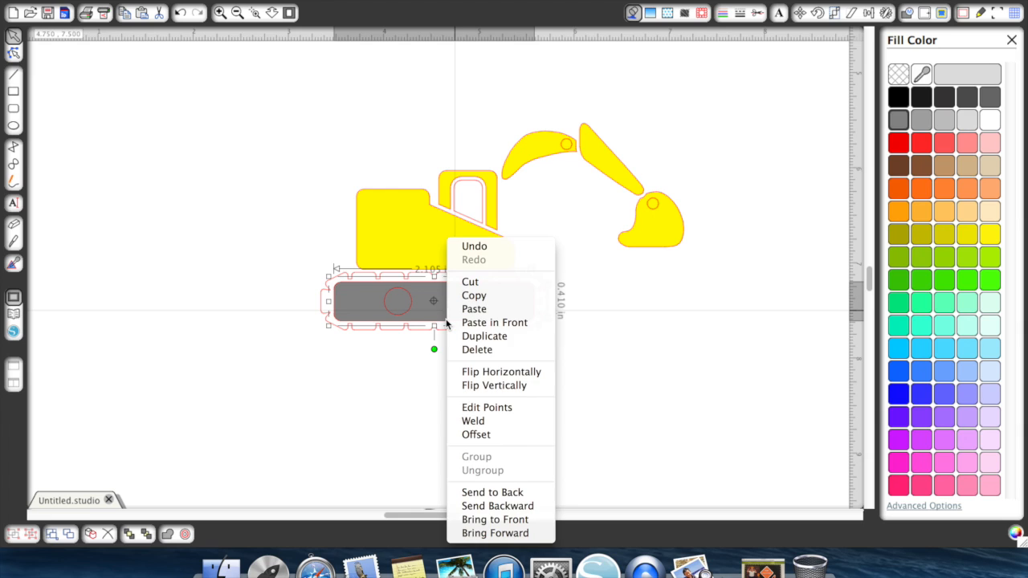
{"action": "left_click", "coordinate": [480, 492]}
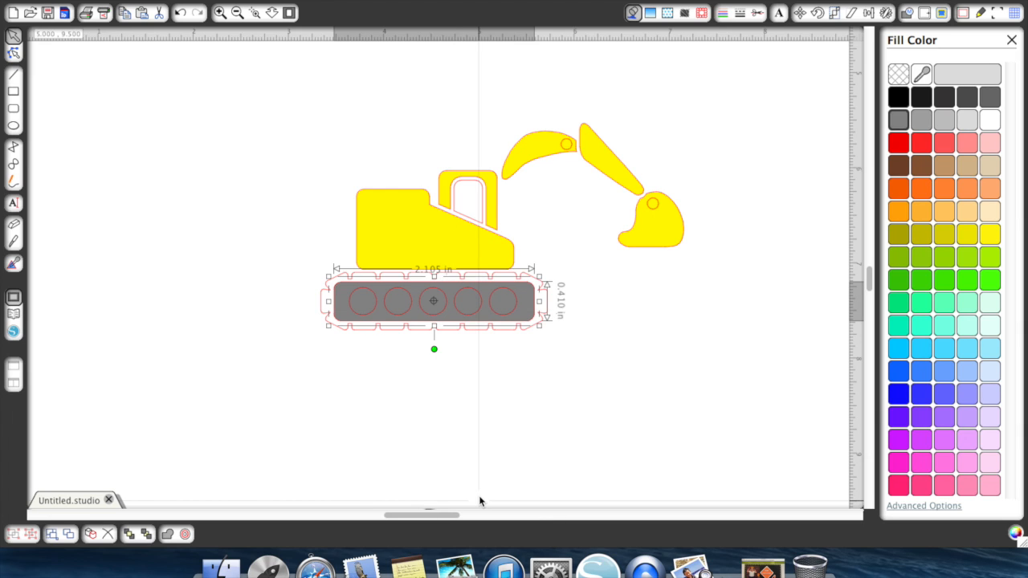
{"action": "left_click", "coordinate": [462, 452]}
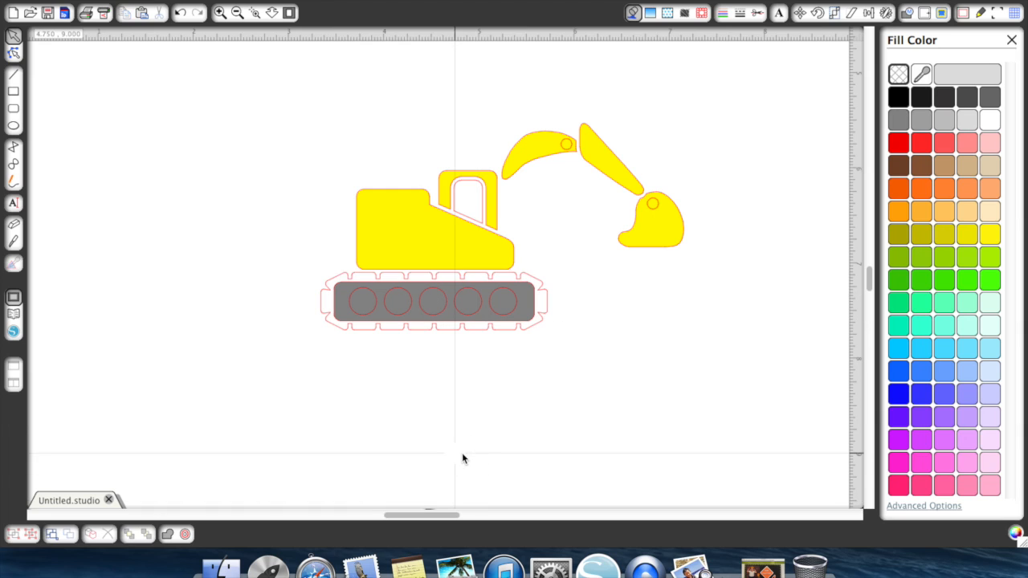
- Fill the excavator's cab window with gray and the small pivot circles on the arm and bucket with white
{"action": "left_click", "coordinate": [476, 220]}
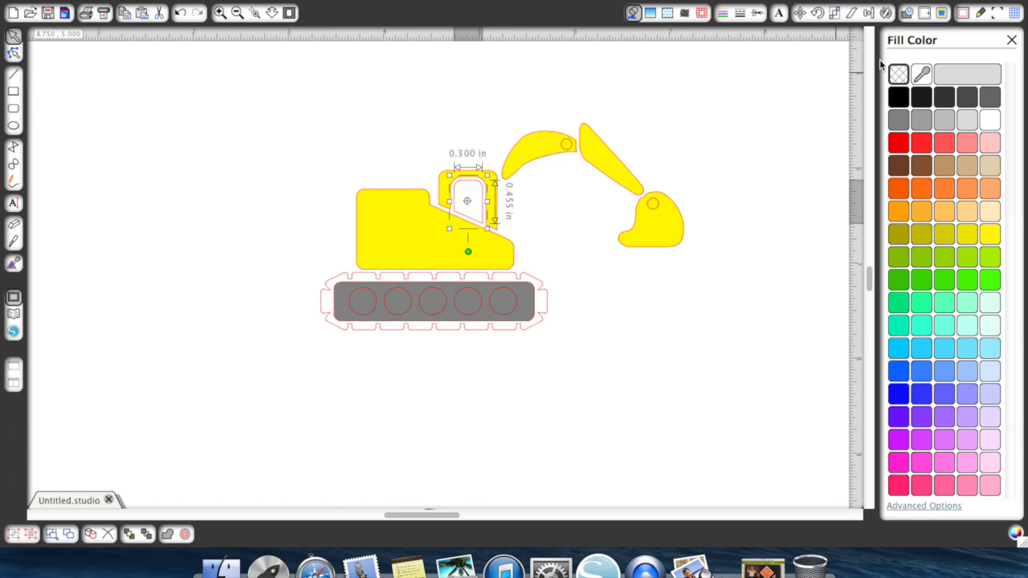
{"action": "left_click", "coordinate": [904, 122]}
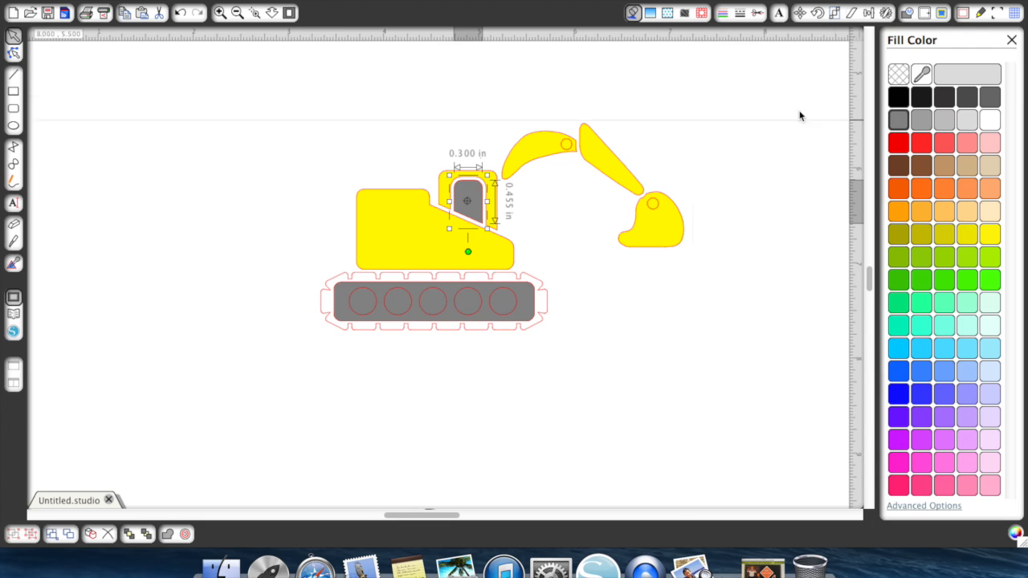
{"action": "left_click", "coordinate": [568, 150]}
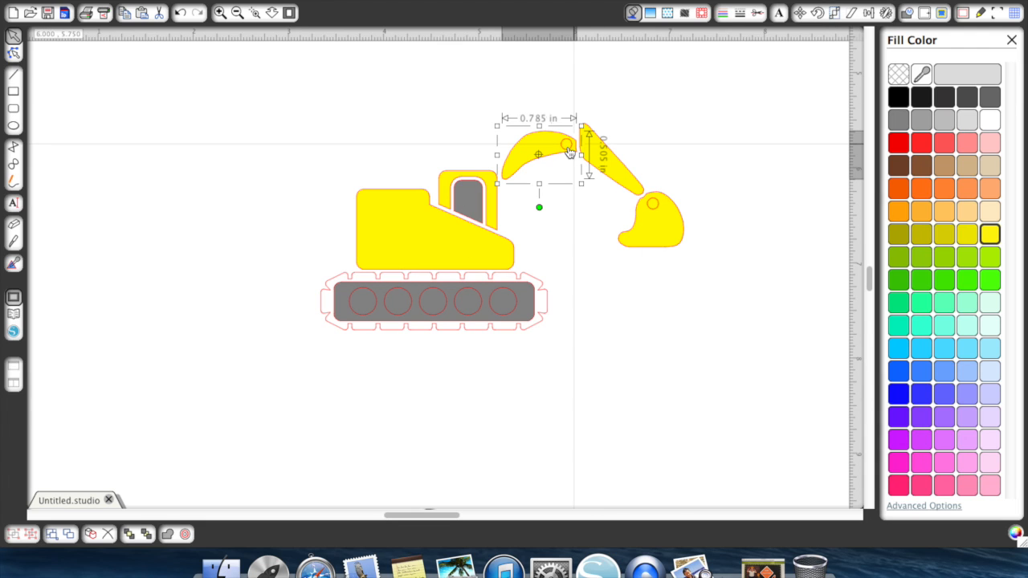
{"action": "left_click", "coordinate": [584, 204]}
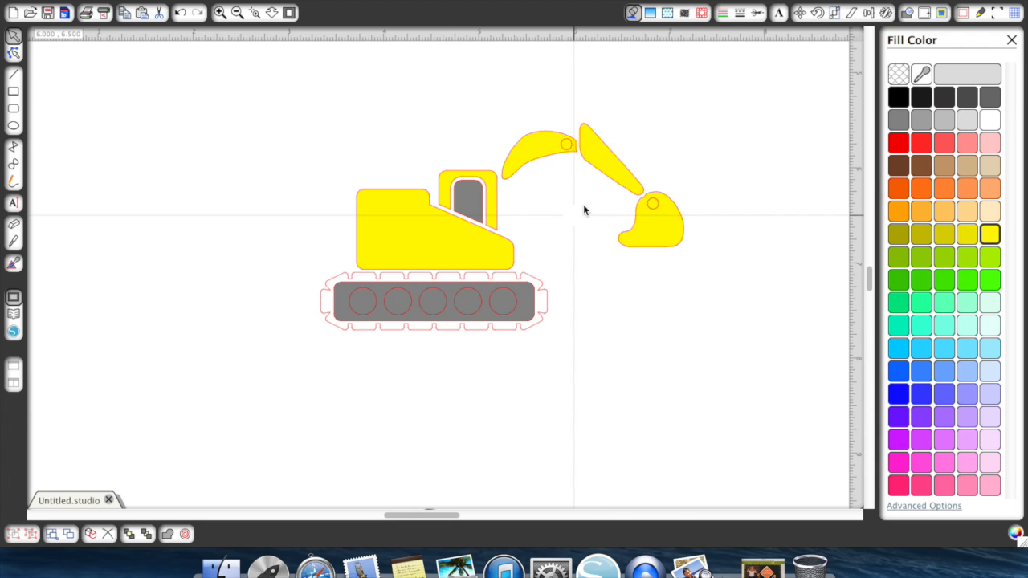
{"action": "left_click", "coordinate": [568, 150]}
{"action": "left_click", "coordinate": [595, 265]}
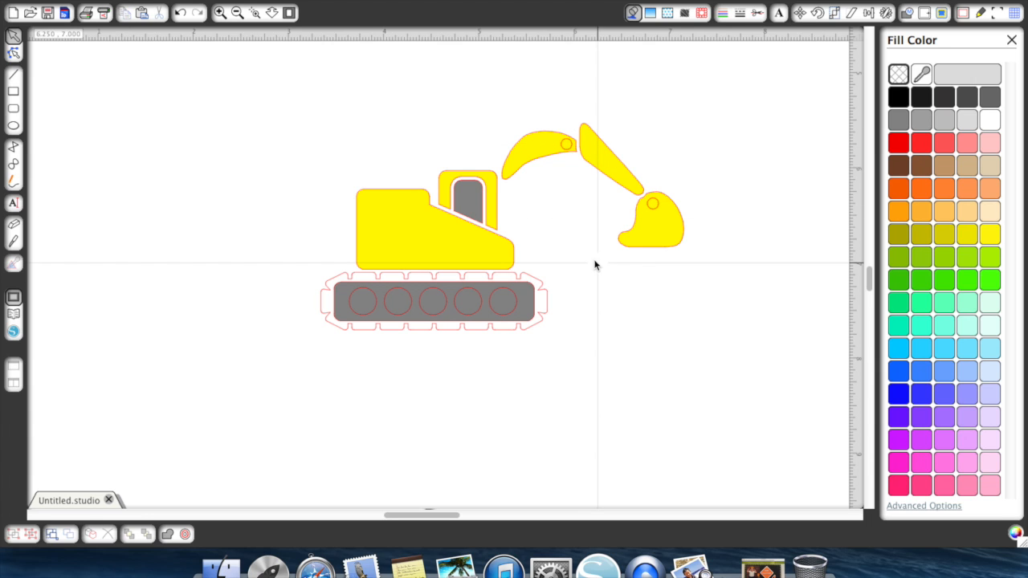
{"action": "left_click", "coordinate": [219, 13]}
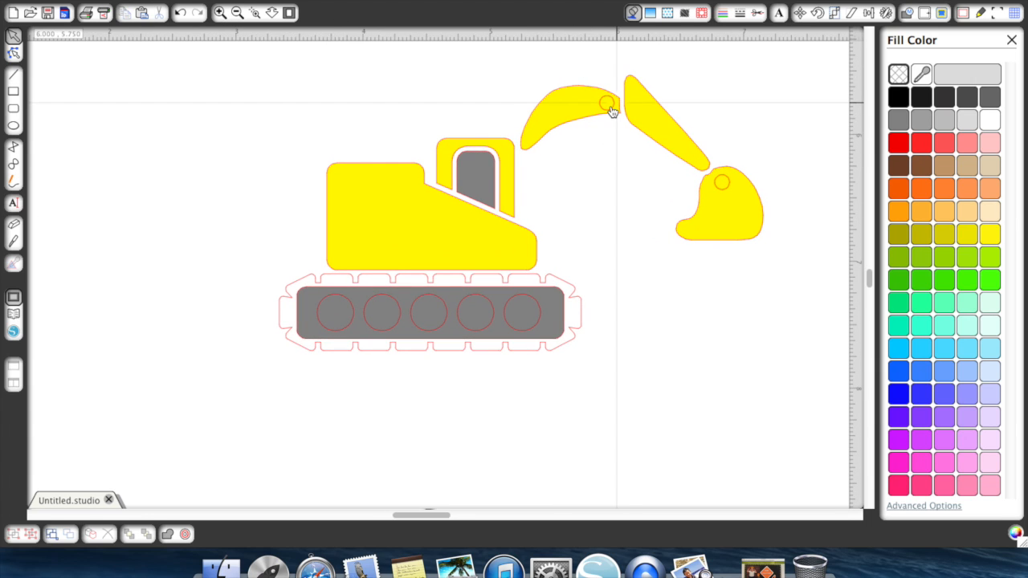
{"action": "left_click", "coordinate": [611, 105]}
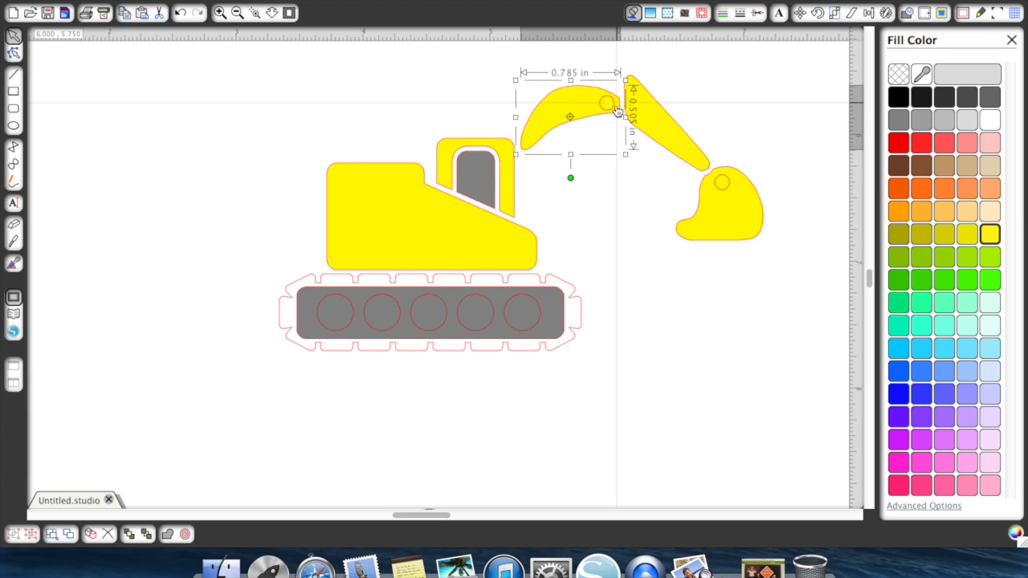
{"action": "left_click", "coordinate": [615, 107]}
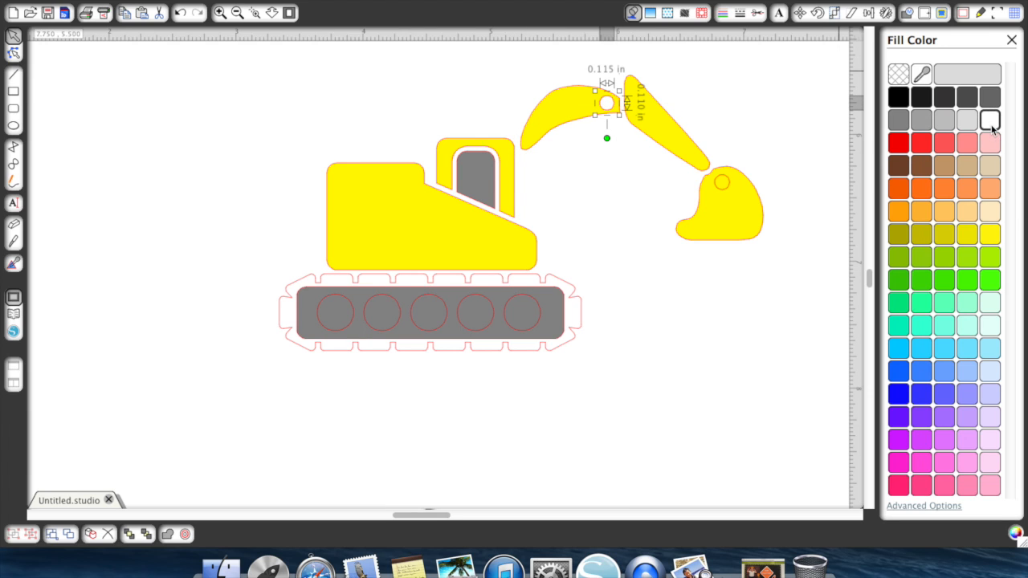
{"action": "left_click", "coordinate": [720, 191]}
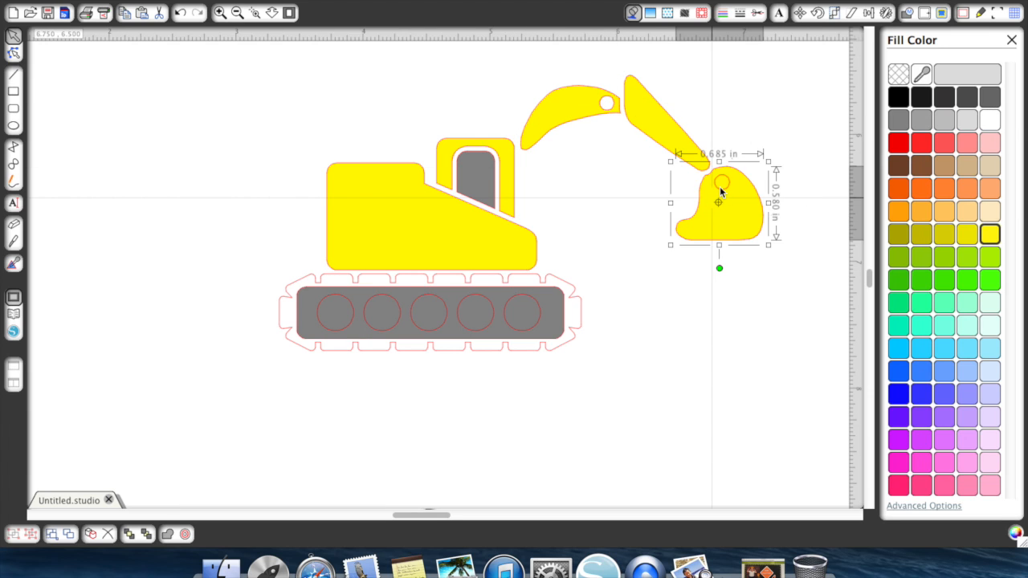
{"action": "left_click", "coordinate": [722, 183]}
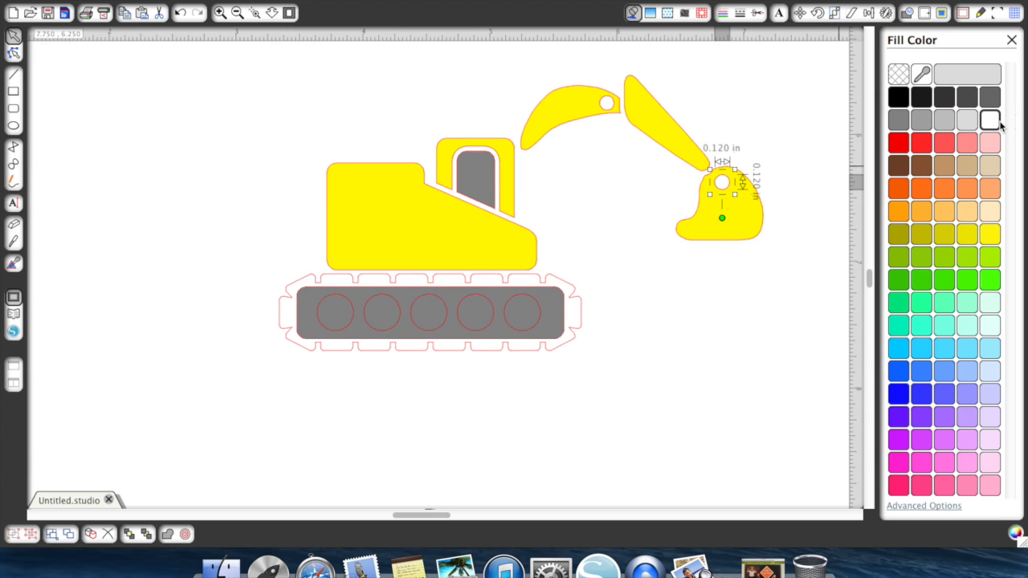
{"action": "left_click", "coordinate": [633, 420]}
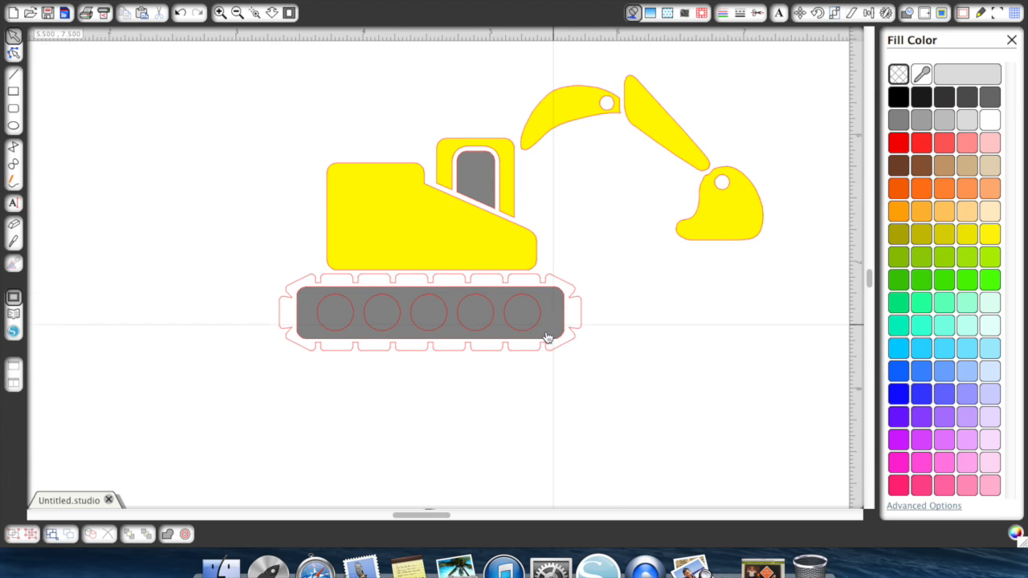
- Fill all five wheel circles inside the excavator's track with bright yellow
{"action": "left_click", "coordinate": [354, 320]}
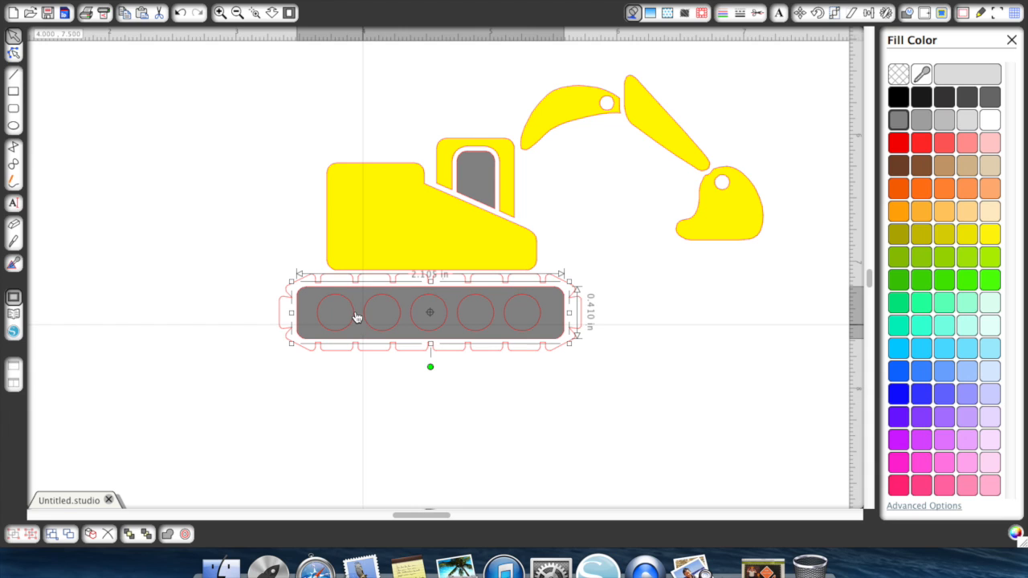
{"action": "left_click", "coordinate": [356, 317]}
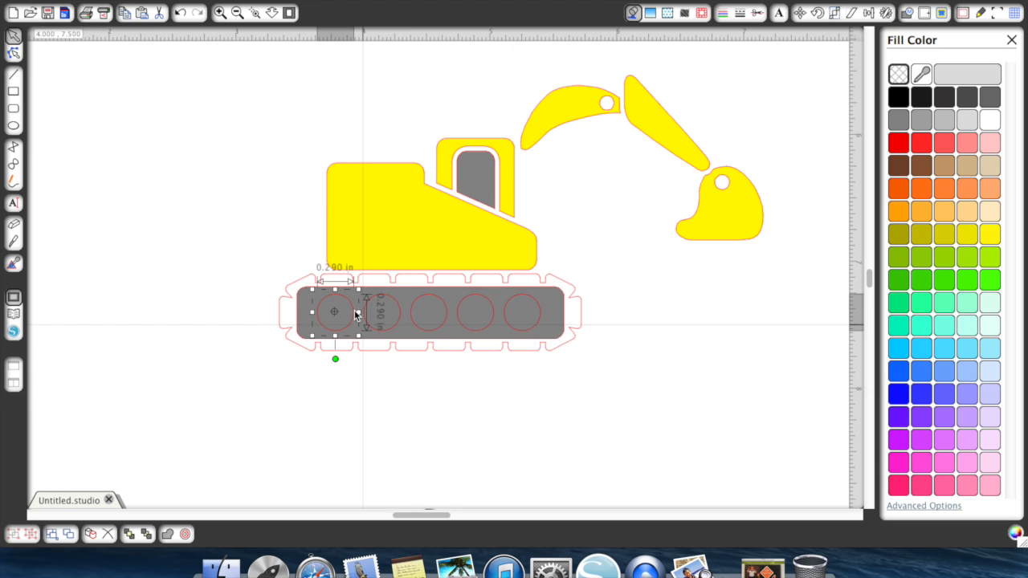
{"action": "left_click", "coordinate": [991, 234]}
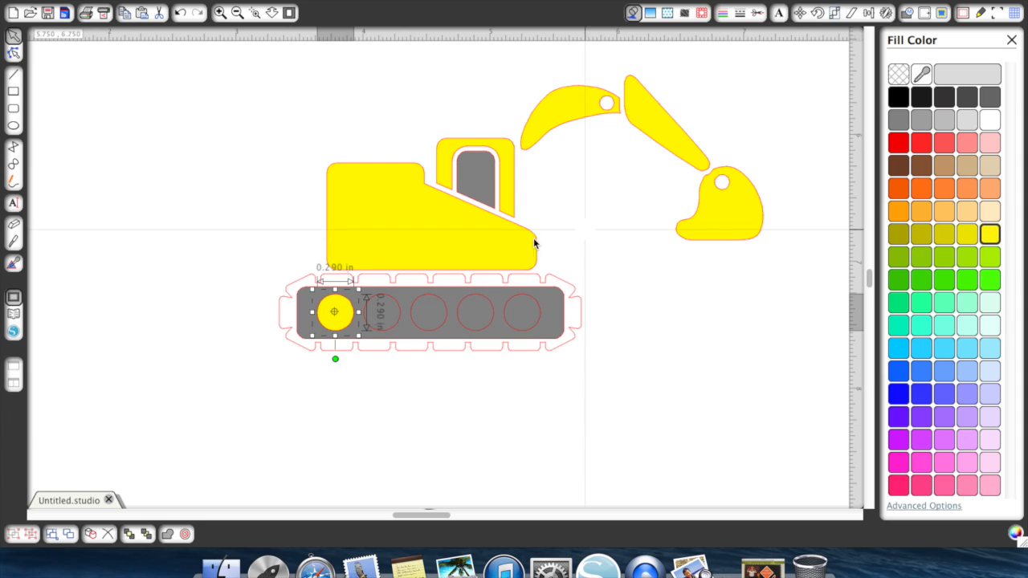
{"action": "left_click", "coordinate": [401, 318]}
{"action": "left_click", "coordinate": [987, 235]}
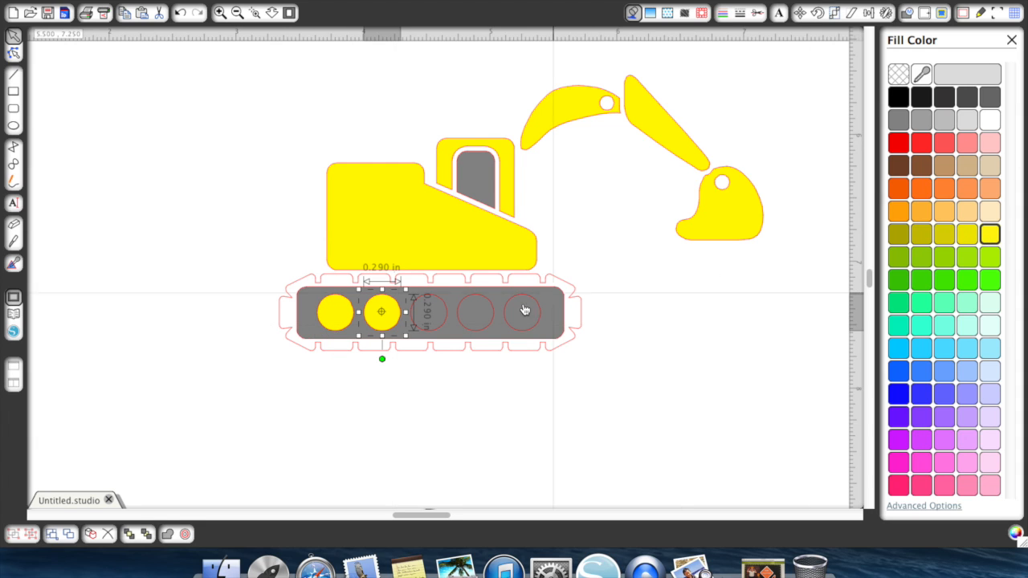
{"action": "left_click", "coordinate": [446, 320]}
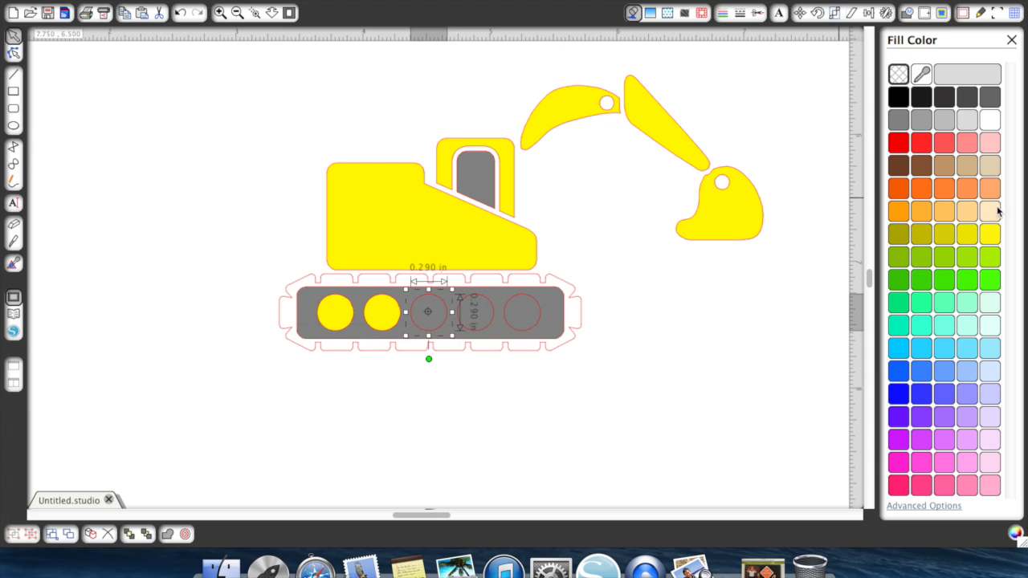
{"action": "left_click", "coordinate": [990, 234]}
{"action": "left_click", "coordinate": [494, 322]}
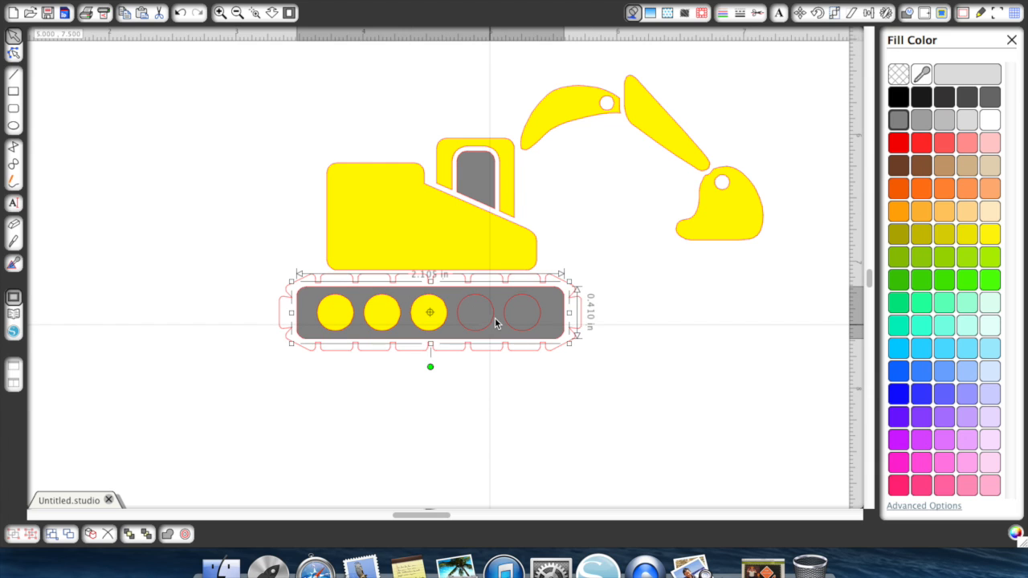
{"action": "left_click", "coordinate": [495, 323]}
{"action": "left_click", "coordinate": [989, 238]}
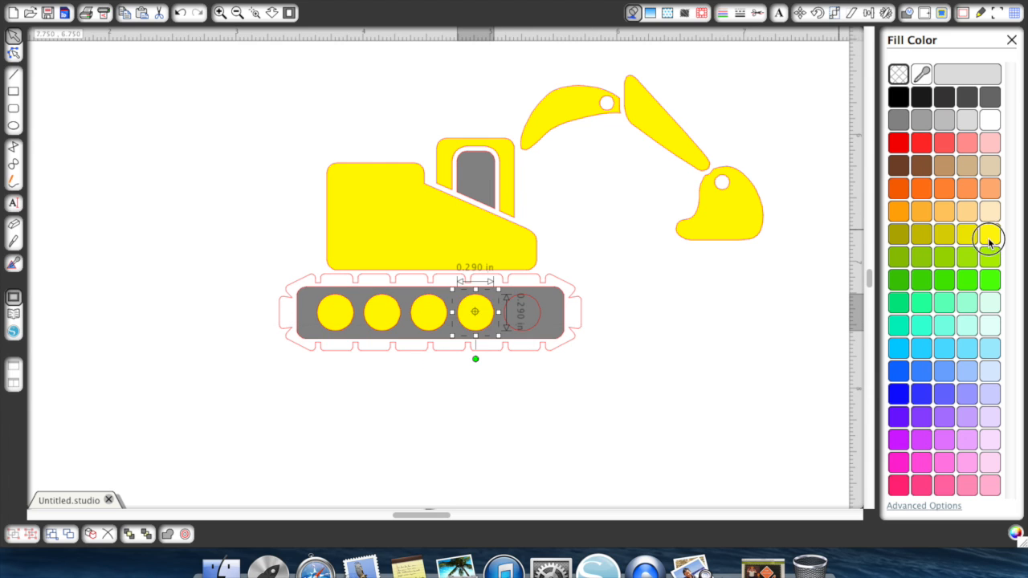
{"action": "left_click", "coordinate": [538, 317]}
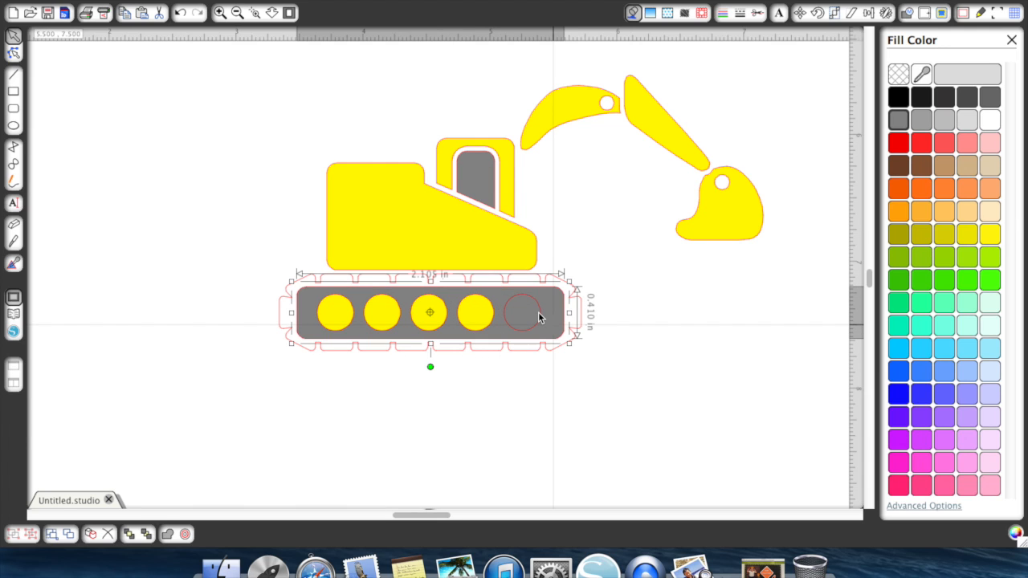
{"action": "left_click", "coordinate": [542, 320]}
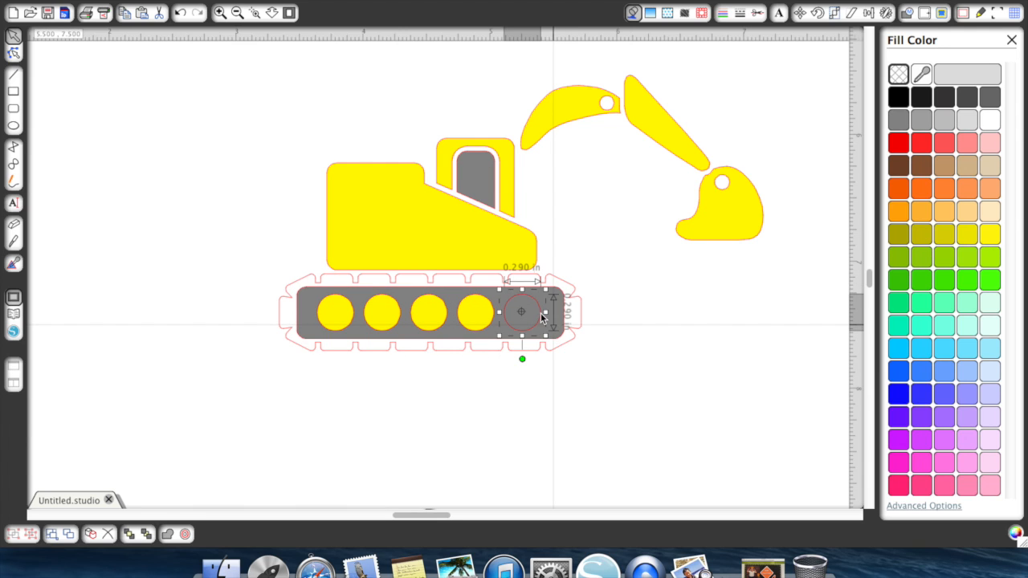
{"action": "left_click", "coordinate": [989, 236]}
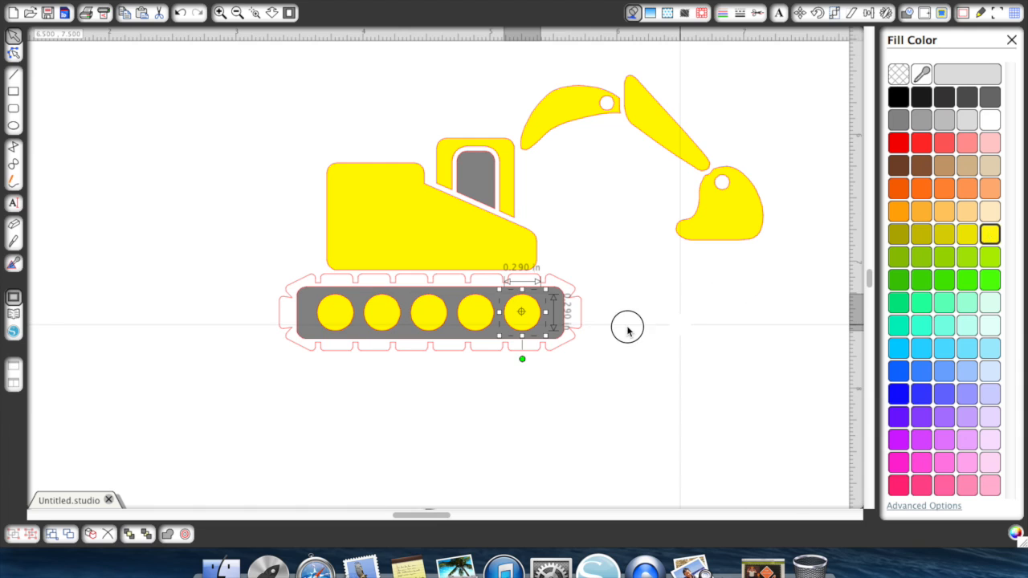
- Fill the excavator's outer track tread shape with black and send it to the back behind the gray shape and wheels
{"action": "left_click", "coordinate": [582, 322]}
{"action": "left_click", "coordinate": [582, 321]}
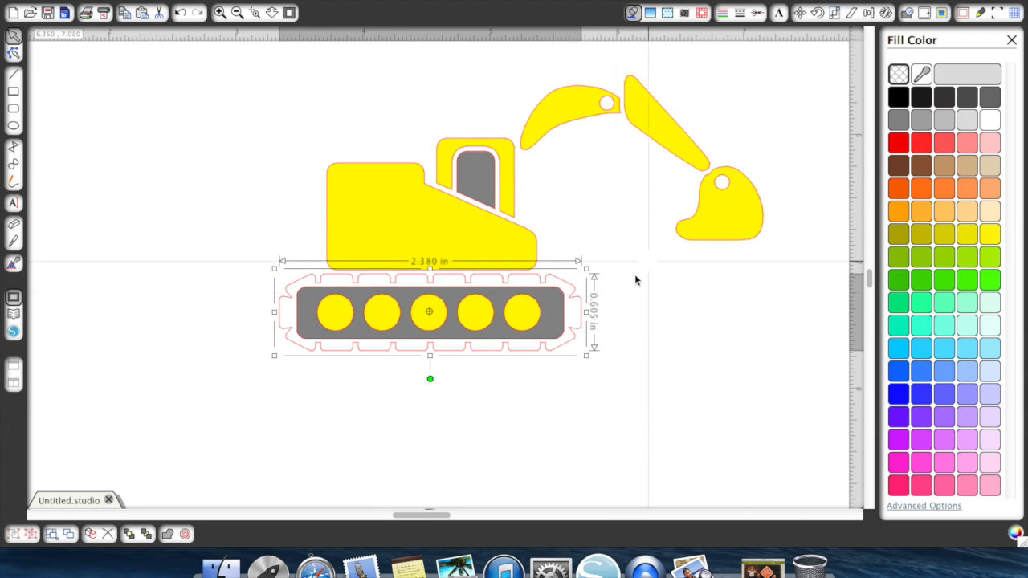
{"action": "left_click", "coordinate": [901, 105]}
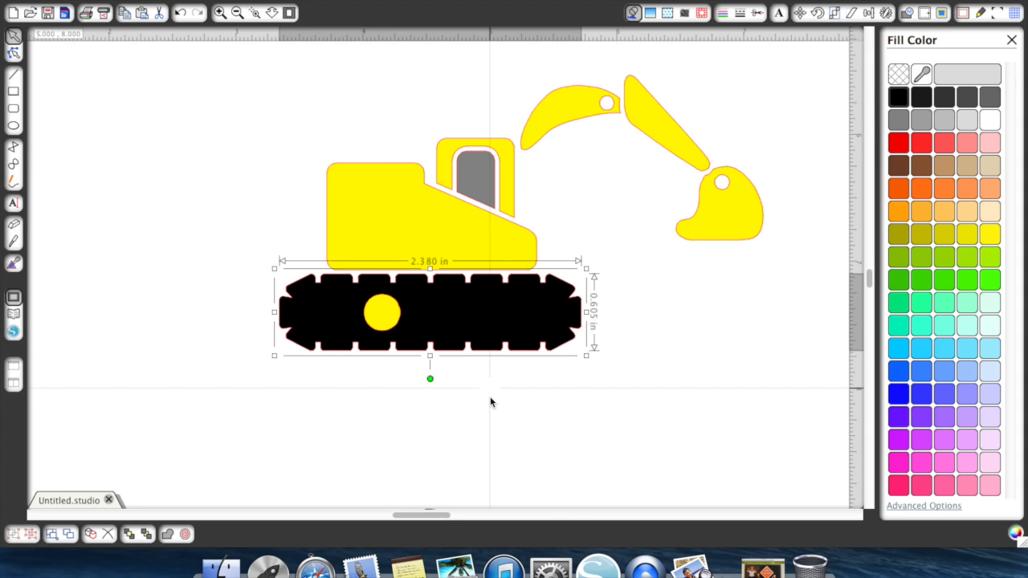
{"action": "right_click", "coordinate": [525, 356]}
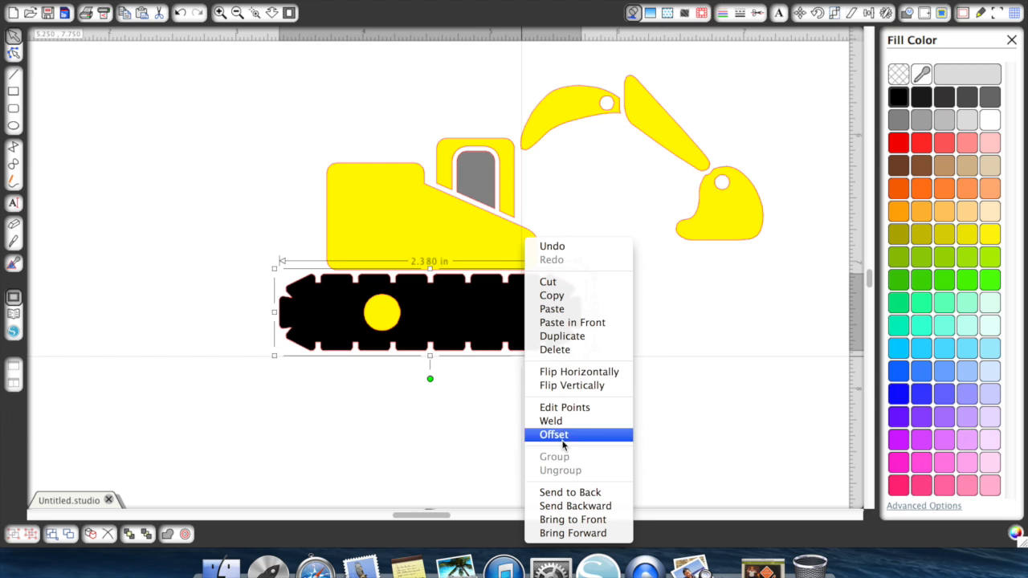
{"action": "left_click", "coordinate": [570, 493]}
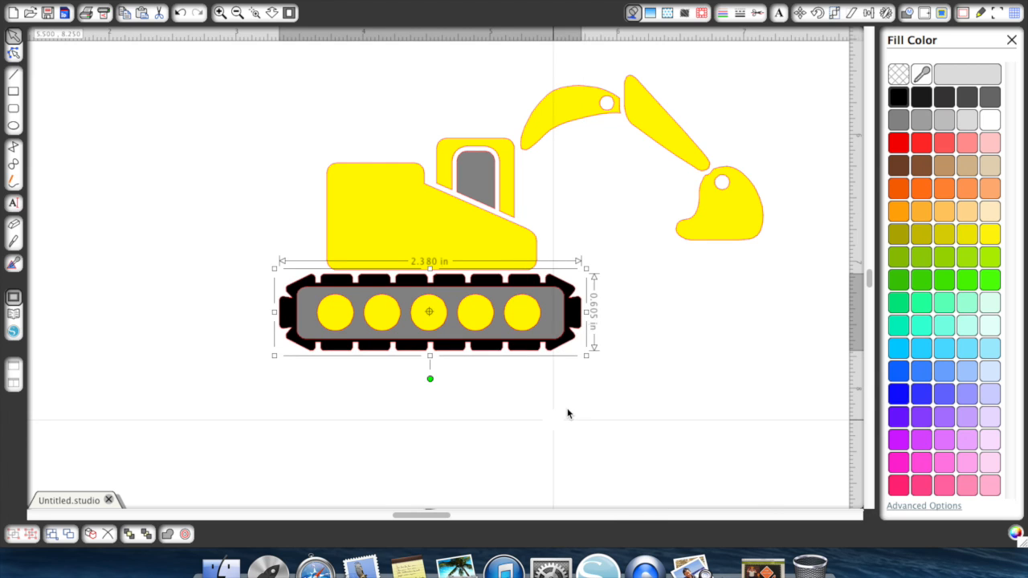
- Select every excavator piece and set the line color to black and the line thickness to 0.25 pt
{"action": "left_click", "coordinate": [237, 12]}
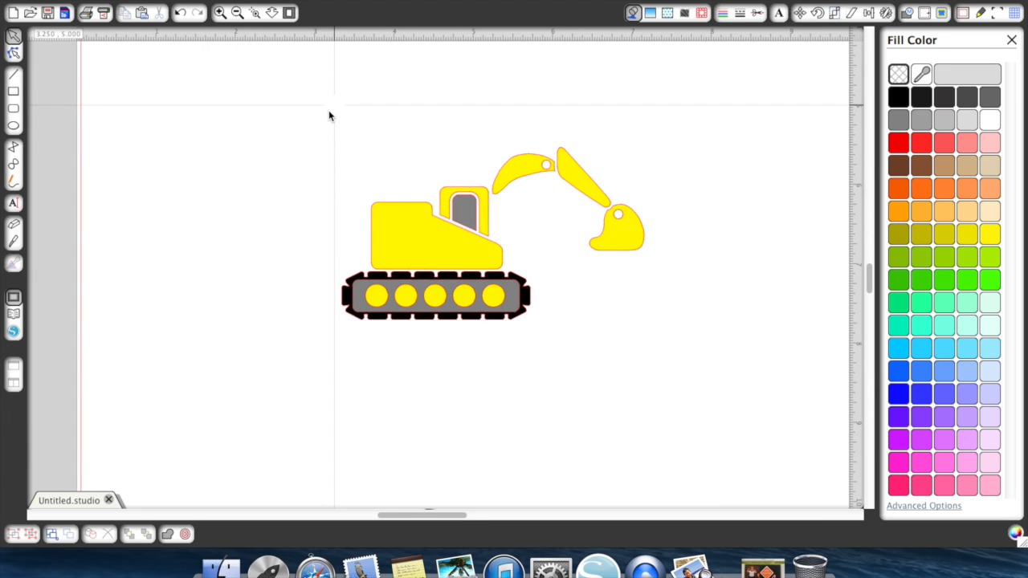
{"action": "left_click_drag", "start_coordinate": [329, 116], "coordinate": [659, 356]}
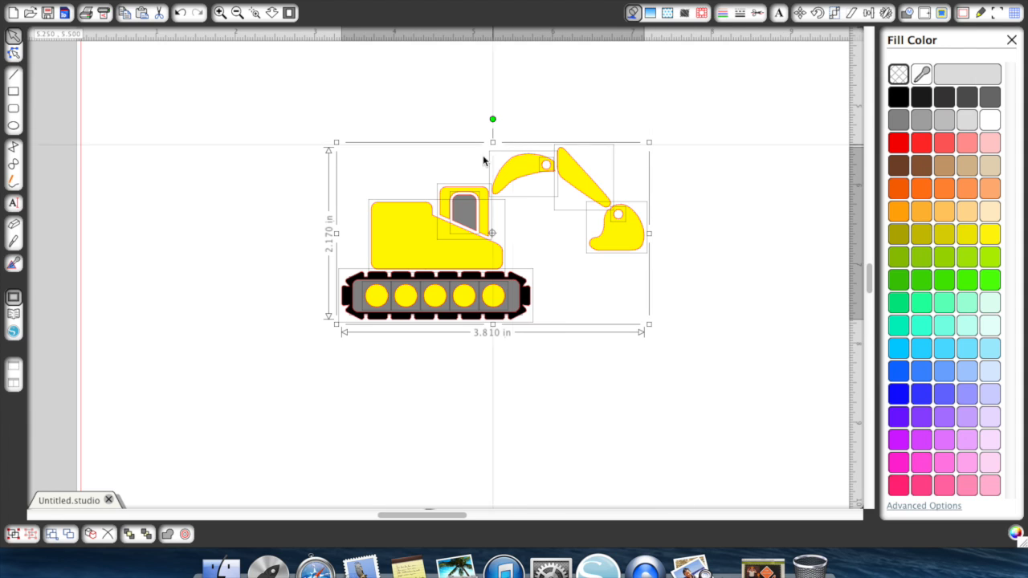
{"action": "left_click", "coordinate": [727, 16]}
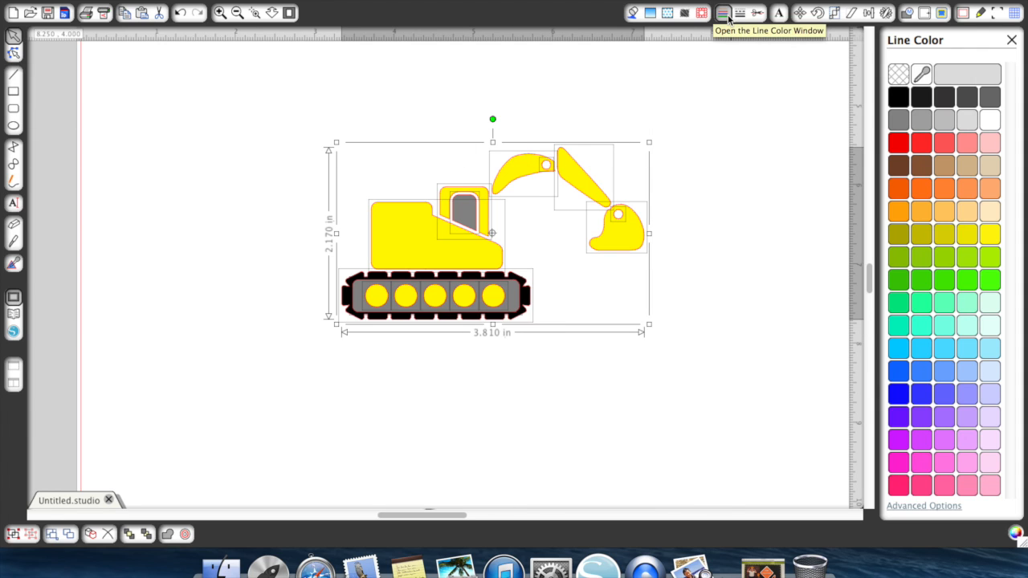
{"action": "left_click", "coordinate": [897, 97]}
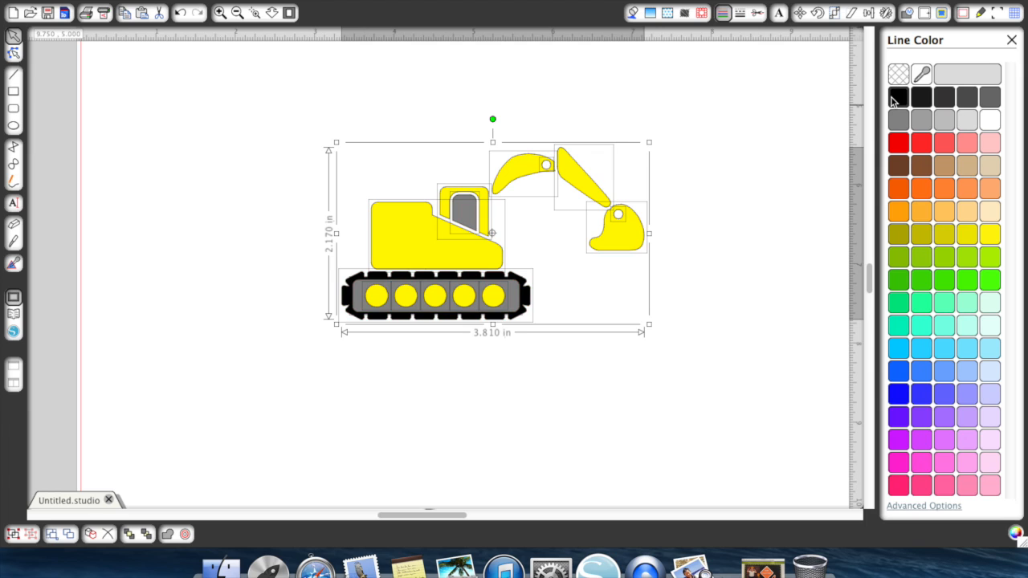
{"action": "left_click", "coordinate": [740, 12]}
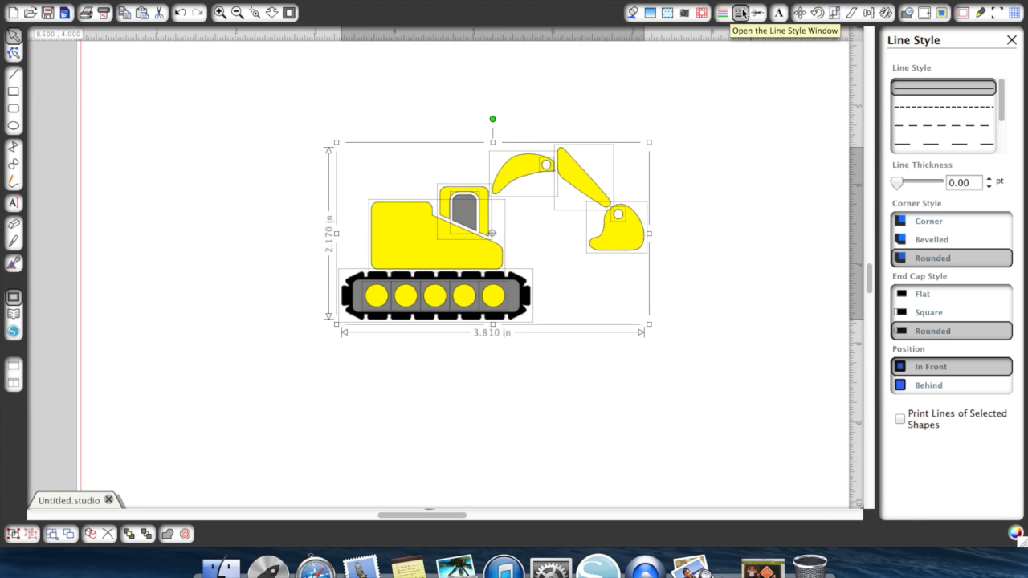
{"action": "left_click", "coordinate": [990, 180]}
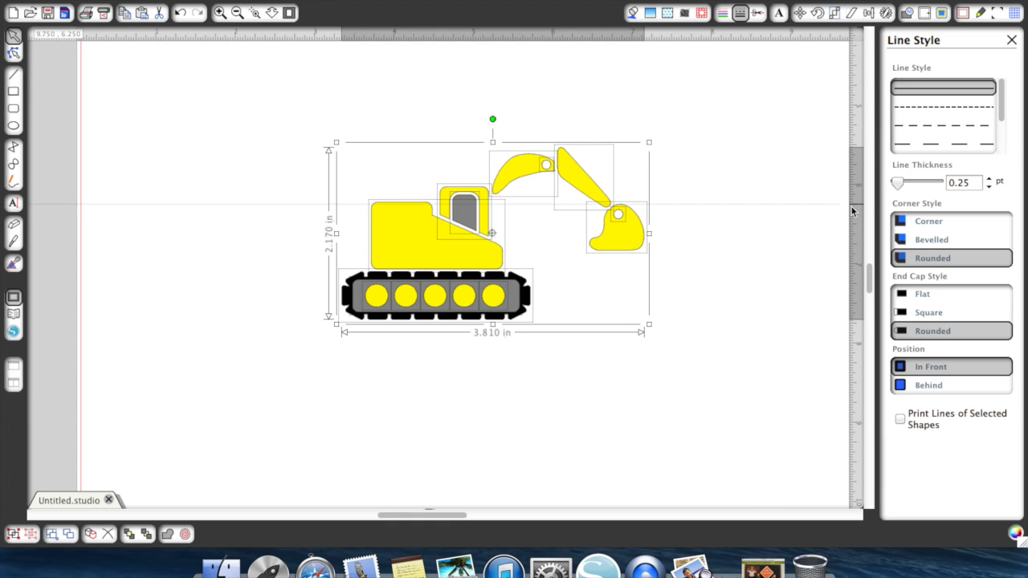
- Open the photo of the finished card to examine the excavator's outlines and border, and minimize it again
{"action": "left_click", "coordinate": [758, 562]}
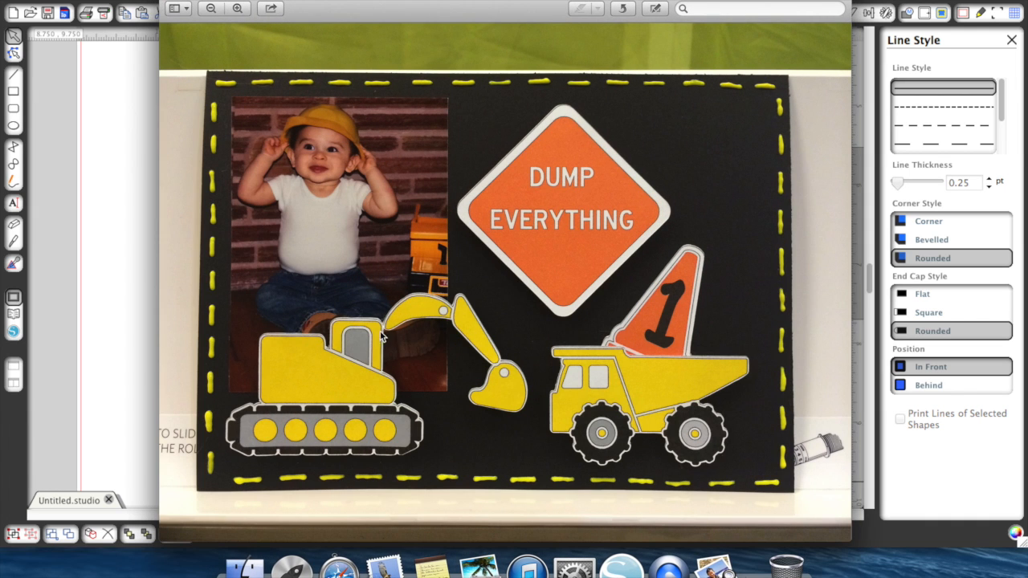
{"action": "key", "text": "super+m"}
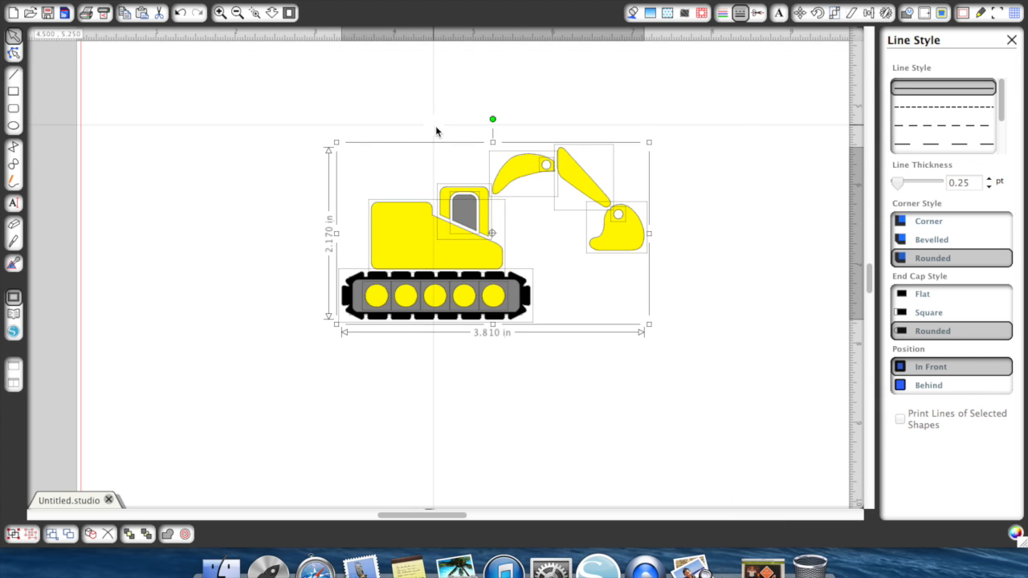
- Group all the excavator pieces together and set the group's cut style to No Cut
{"action": "left_click", "coordinate": [417, 99]}
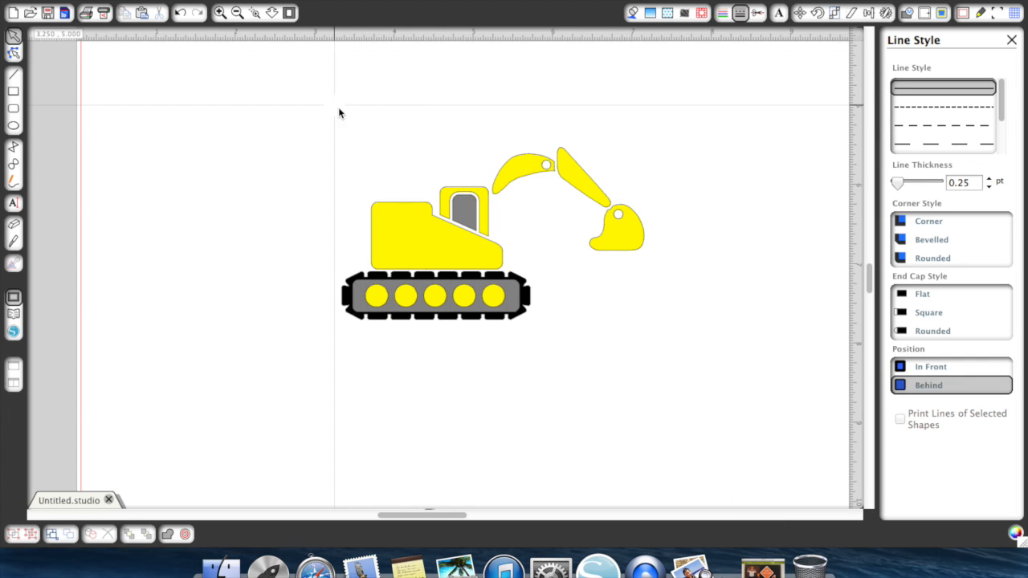
{"action": "left_click_drag", "start_coordinate": [321, 104], "coordinate": [737, 330]}
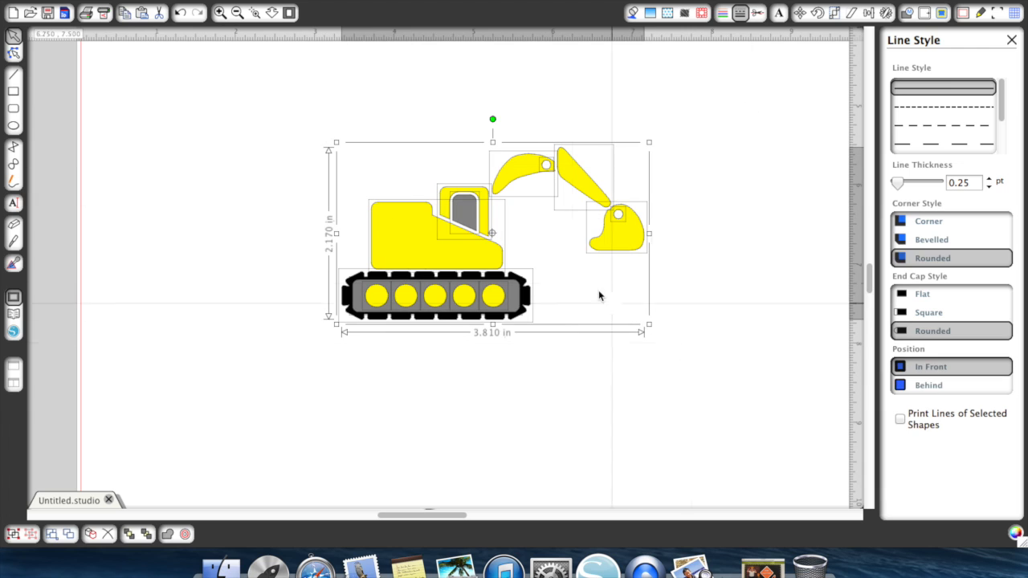
{"action": "right_click", "coordinate": [579, 273]}
{"action": "left_click", "coordinate": [620, 438]}
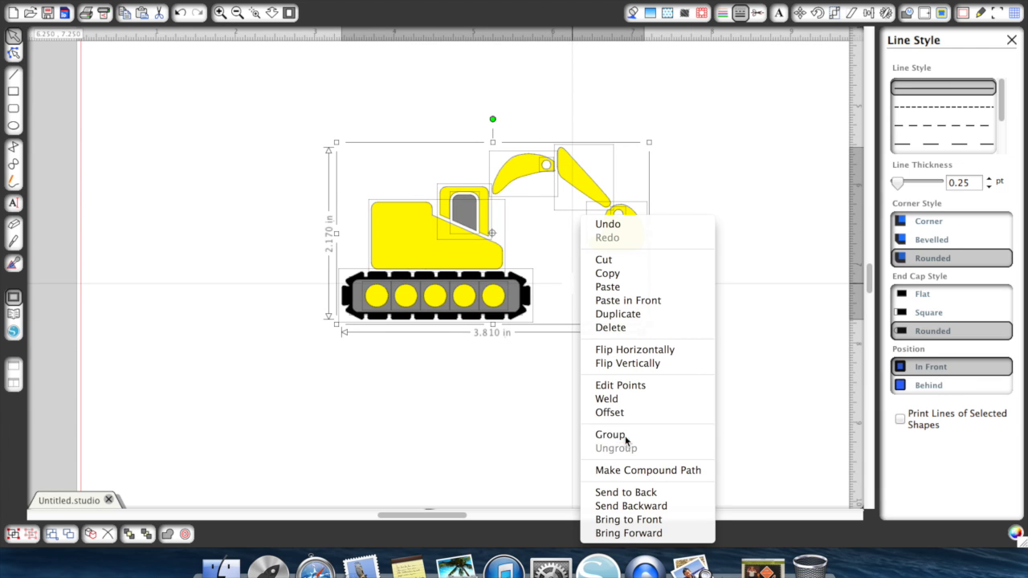
{"action": "left_click", "coordinate": [757, 15]}
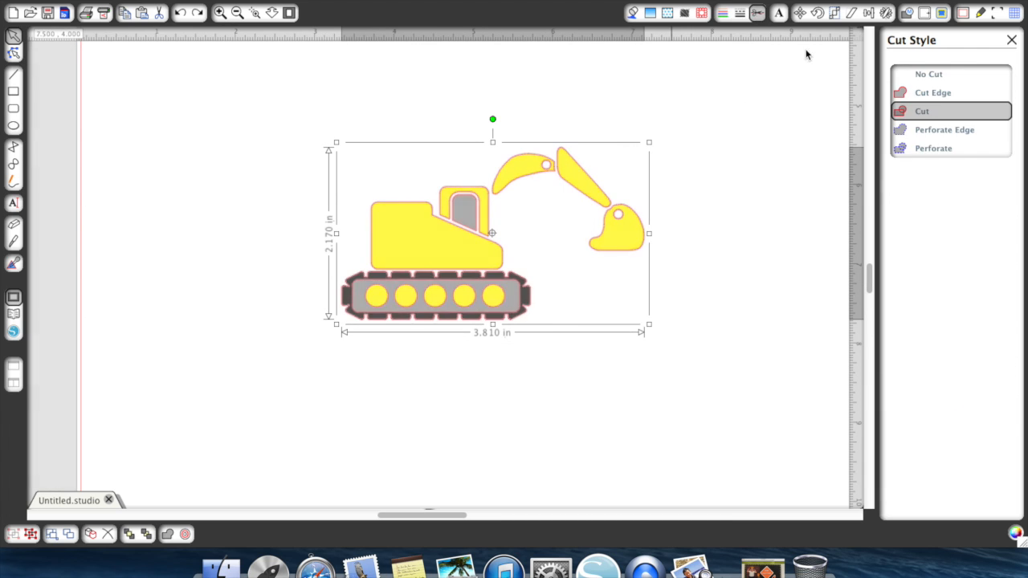
{"action": "left_click", "coordinate": [942, 76]}
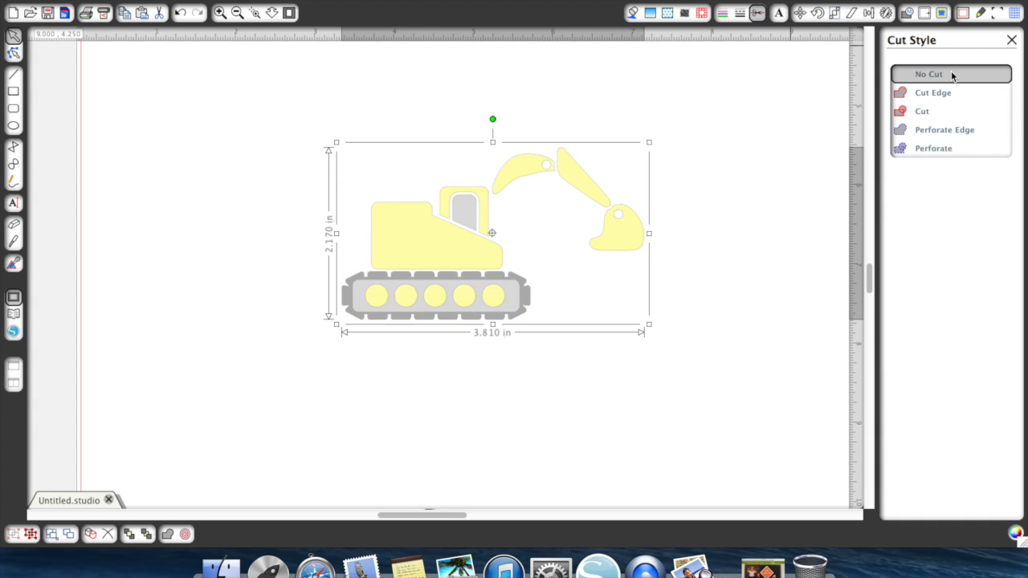
{"action": "left_click", "coordinate": [1012, 39]}
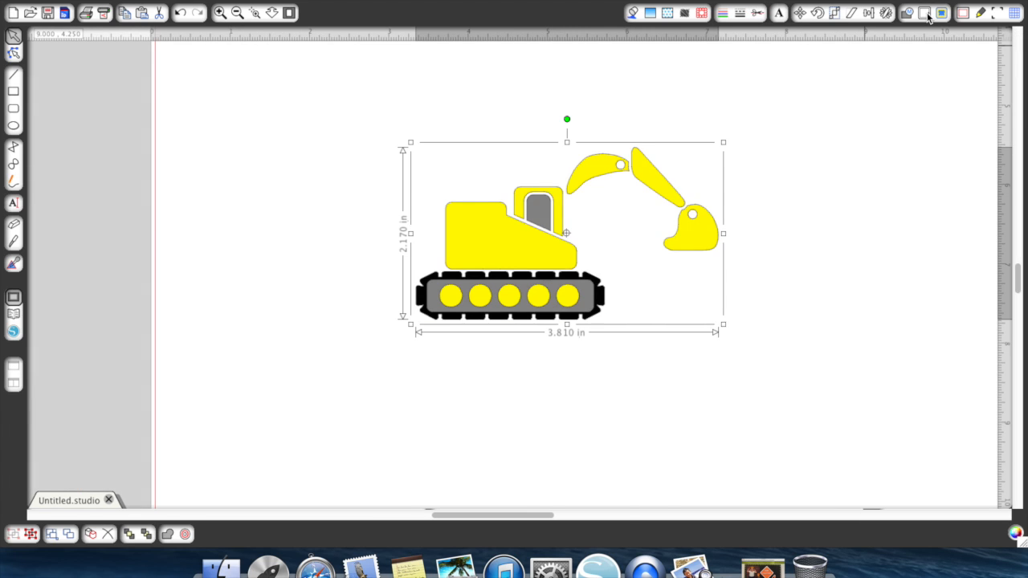
- Create an outer offset around the excavator with an offset distance of 0.050 in and round corners
{"action": "left_click", "coordinate": [924, 13]}
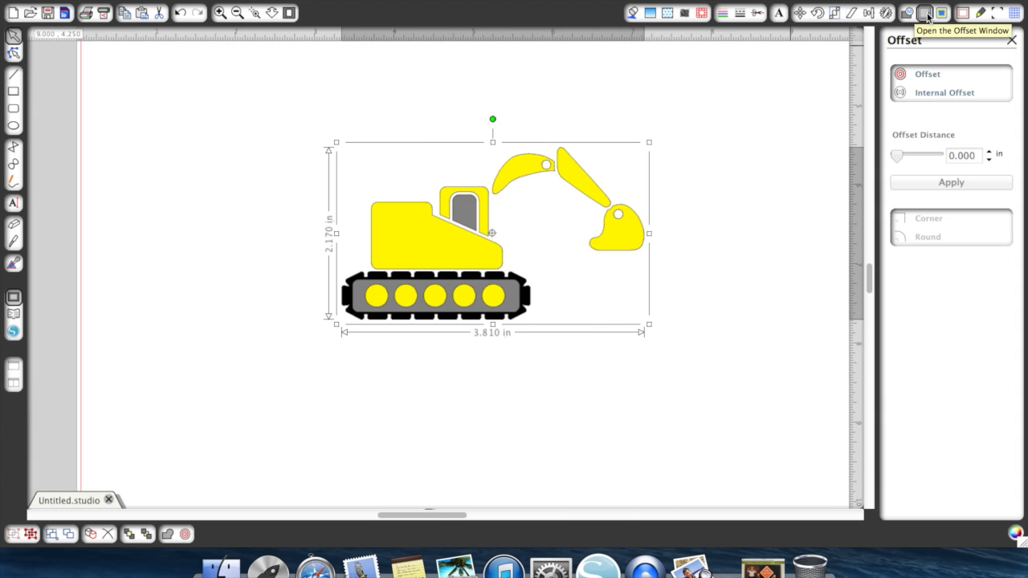
{"action": "left_click", "coordinate": [931, 74]}
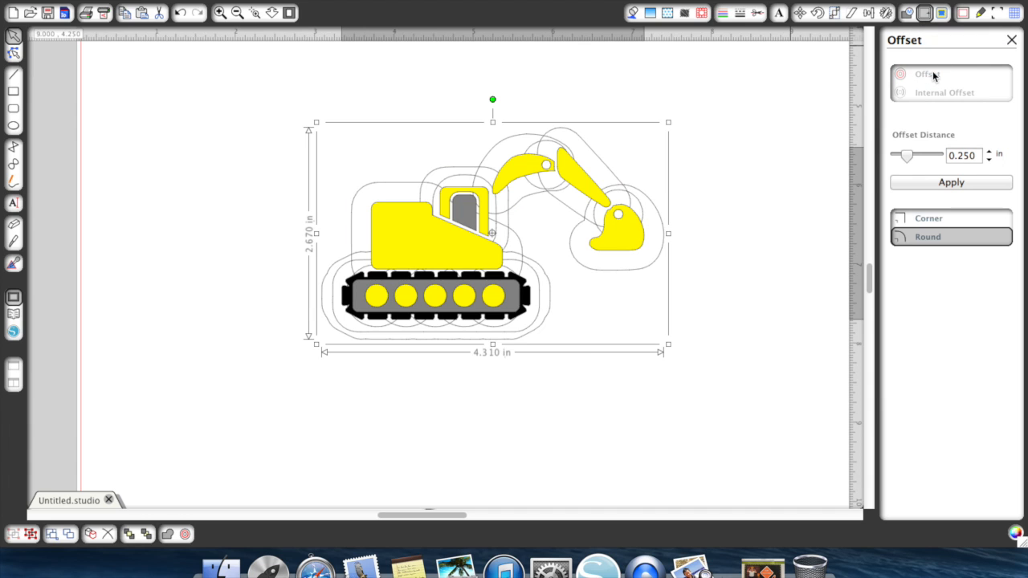
{"action": "left_click", "coordinate": [989, 163]}
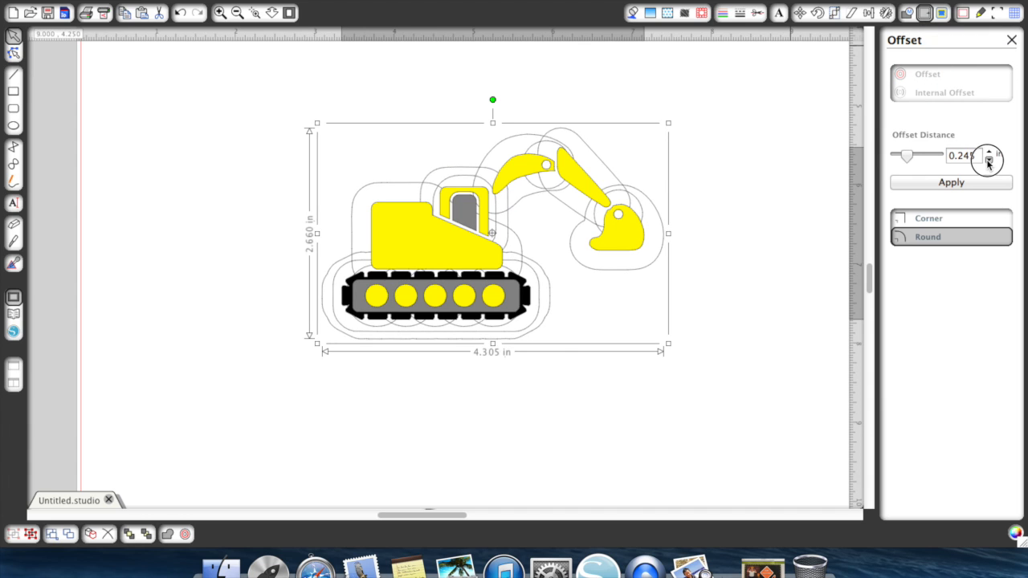
{"action": "left_click", "coordinate": [989, 163]}
{"action": "left_click", "coordinate": [989, 163]}
{"action": "left_click", "coordinate": [989, 163]}
{"action": "left_click", "coordinate": [989, 163]}
{"action": "left_click", "coordinate": [988, 163]}
{"action": "left_click", "coordinate": [989, 163]}
{"action": "left_click", "coordinate": [989, 163]}
{"action": "left_click", "coordinate": [989, 163]}
{"action": "left_click", "coordinate": [988, 163]}
{"action": "left_click", "coordinate": [988, 164]}
{"action": "left_click", "coordinate": [989, 163]}
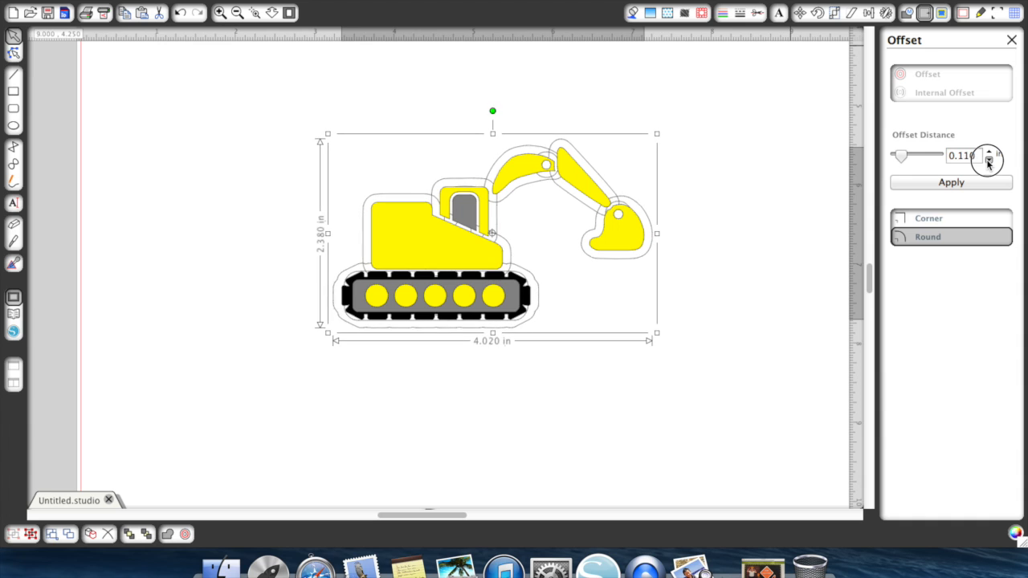
{"action": "left_click", "coordinate": [988, 163]}
{"action": "left_click", "coordinate": [989, 163]}
{"action": "left_click", "coordinate": [989, 163]}
{"action": "left_click", "coordinate": [989, 163]}
{"action": "left_click", "coordinate": [988, 163]}
{"action": "left_click", "coordinate": [989, 163]}
{"action": "left_click", "coordinate": [988, 163]}
{"action": "left_click", "coordinate": [990, 155]}
{"action": "left_click", "coordinate": [991, 153]}
{"action": "left_click", "coordinate": [964, 184]}
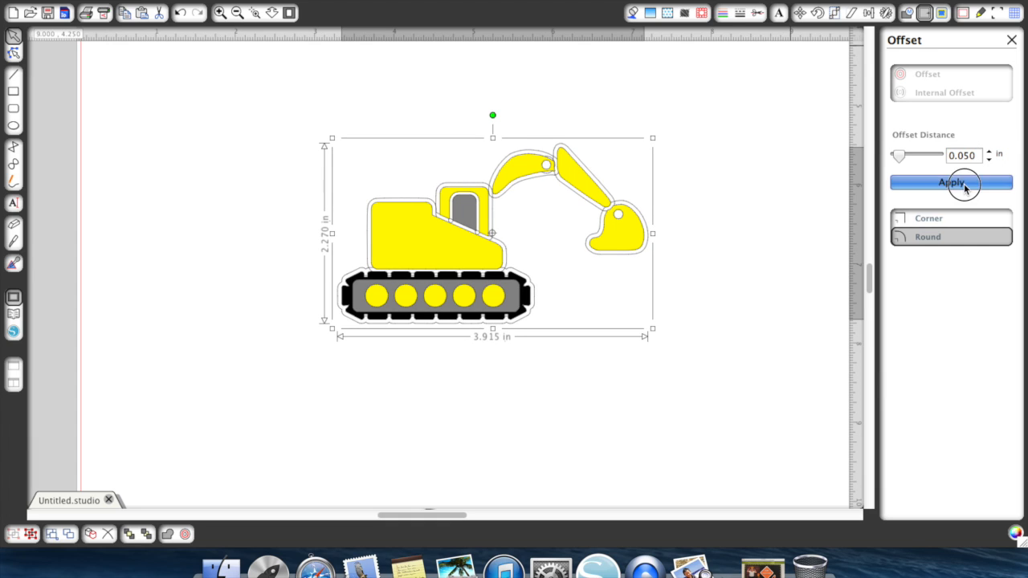
- Set the cut style of the offset outline around the excavator to Cut Edge
{"action": "left_click", "coordinate": [685, 189]}
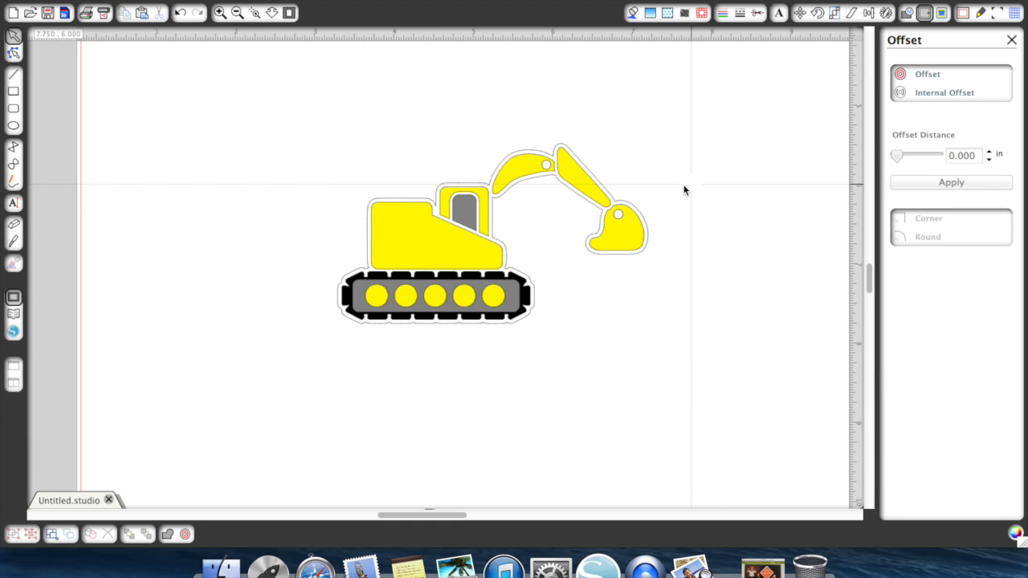
{"action": "left_click", "coordinate": [640, 216]}
{"action": "left_click", "coordinate": [757, 13]}
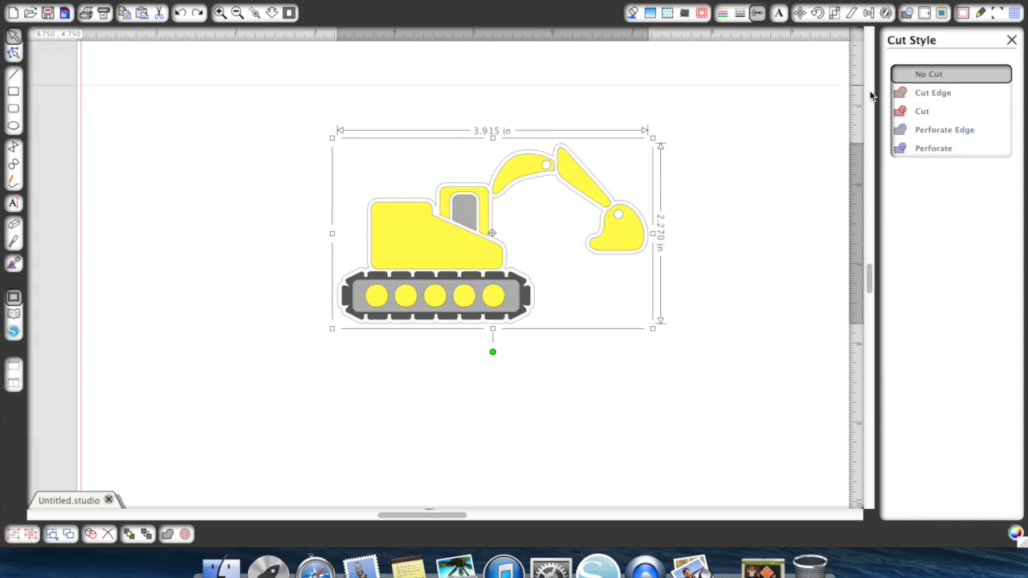
{"action": "left_click", "coordinate": [933, 92]}
{"action": "left_click", "coordinate": [840, 159]}
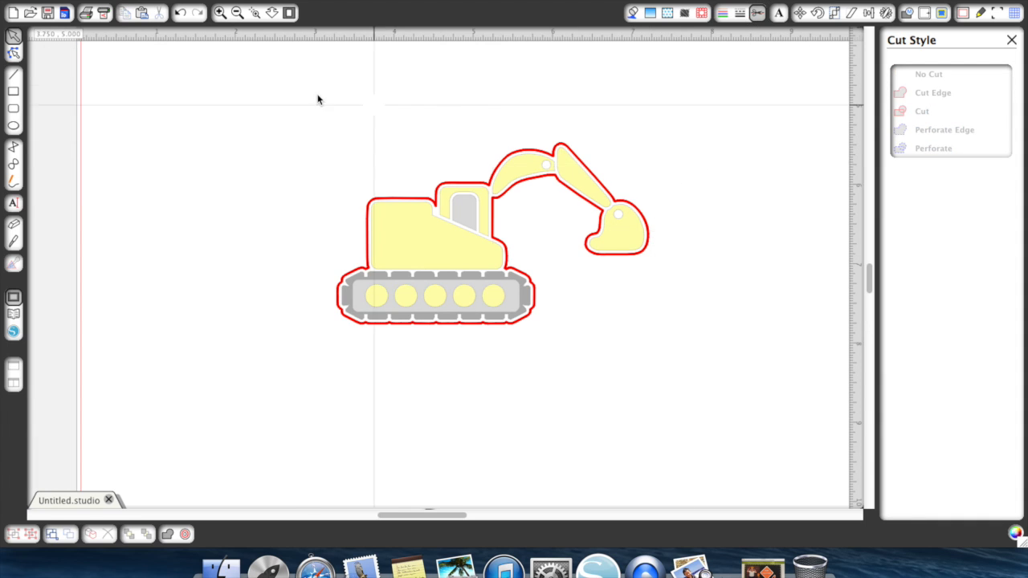
- Group the excavator together with its offset cut outline
{"action": "left_click_drag", "start_coordinate": [295, 103], "coordinate": [707, 367]}
{"action": "right_click", "coordinate": [537, 189]}
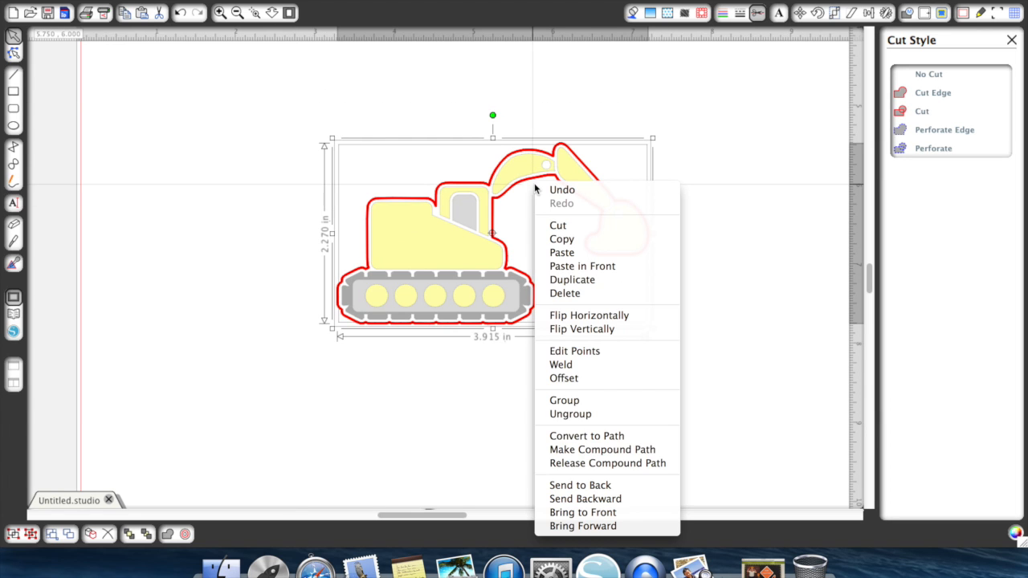
{"action": "left_click", "coordinate": [587, 403]}
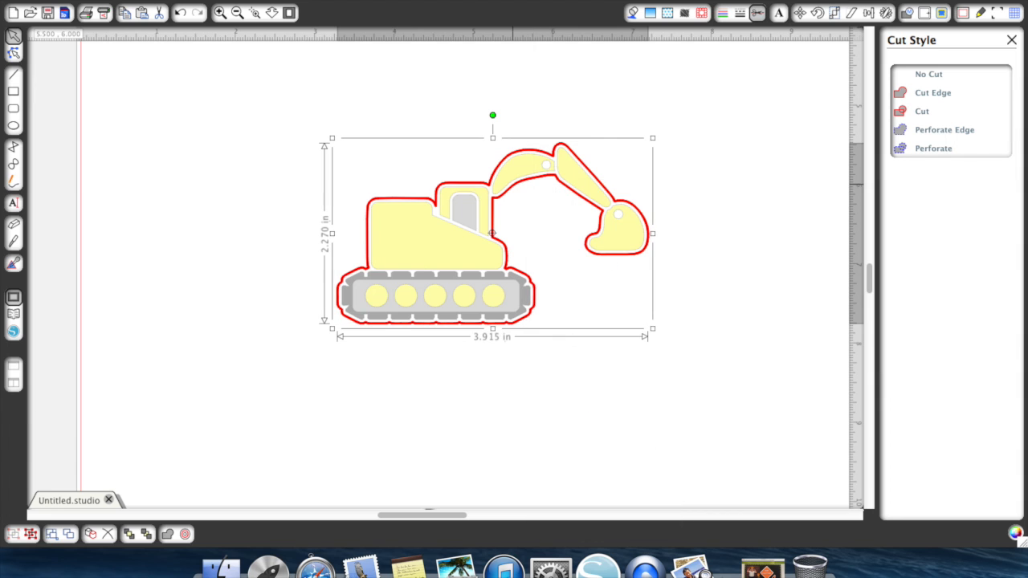
{"action": "left_click", "coordinate": [1013, 38]}
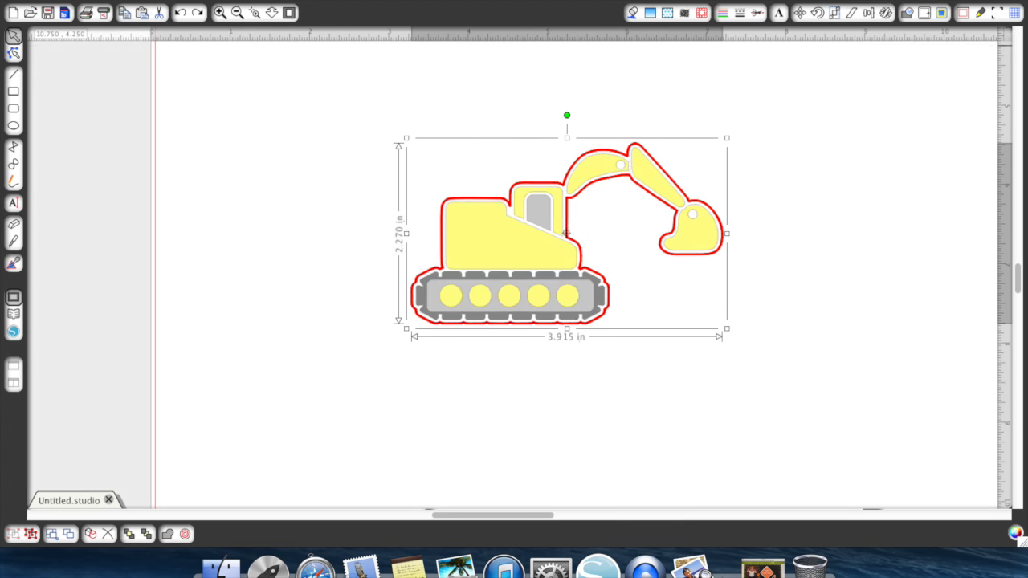
- Move the finished excavator off the page into the gray area below the dump truck
{"action": "left_click", "coordinate": [237, 13]}
{"action": "left_click", "coordinate": [237, 13]}
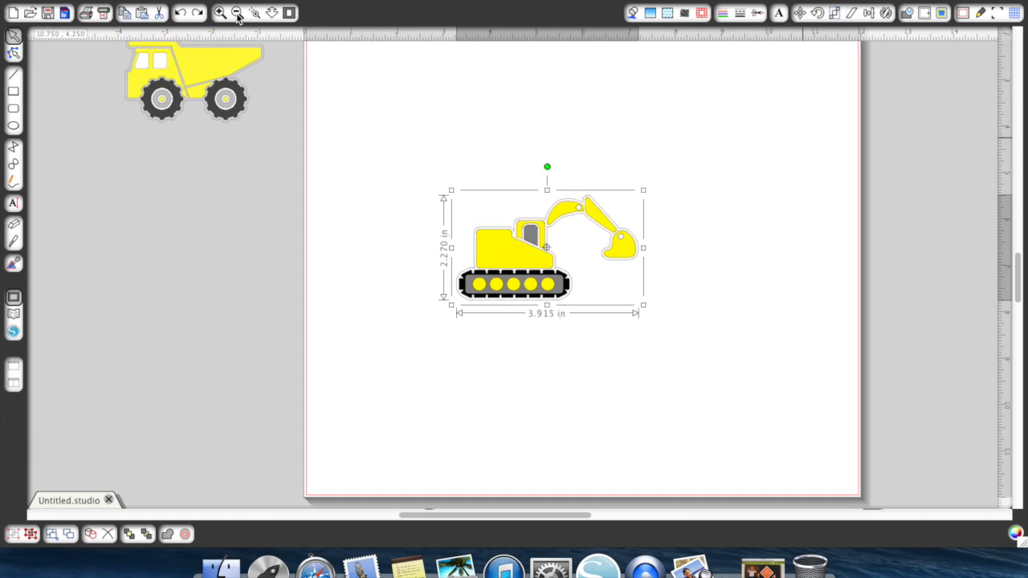
{"action": "left_click_drag", "start_coordinate": [522, 262], "coordinate": [194, 223]}
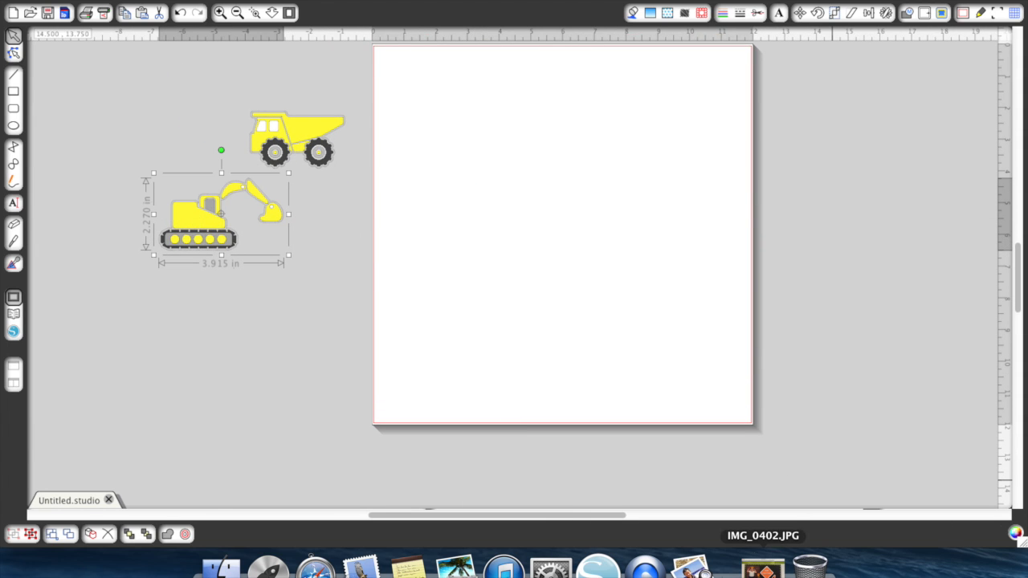
- Open the photo of the finished card to examine which design pieces it still needs, and minimize it again
{"action": "left_click", "coordinate": [763, 567]}
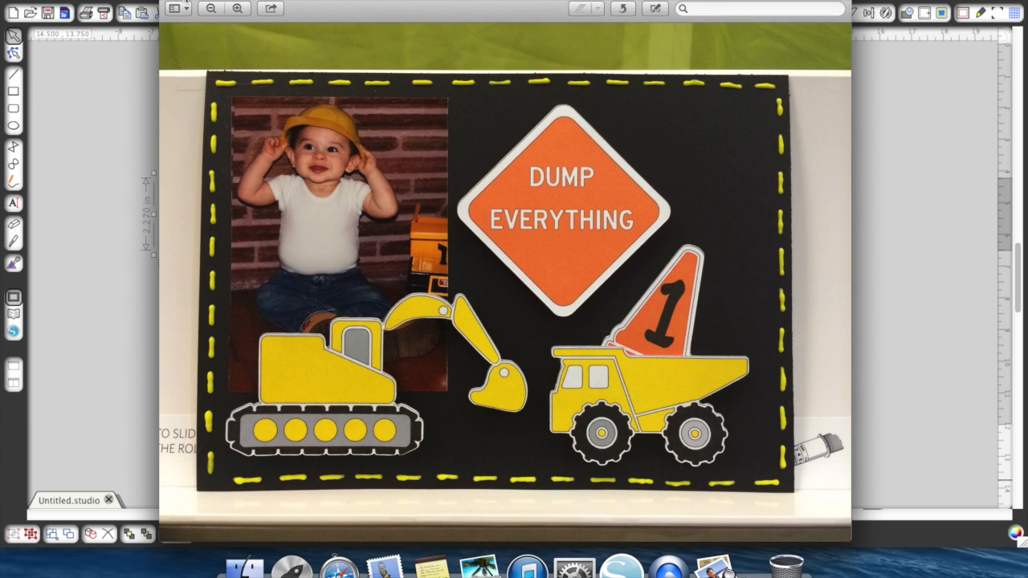
{"action": "left_click", "coordinate": [183, 0]}
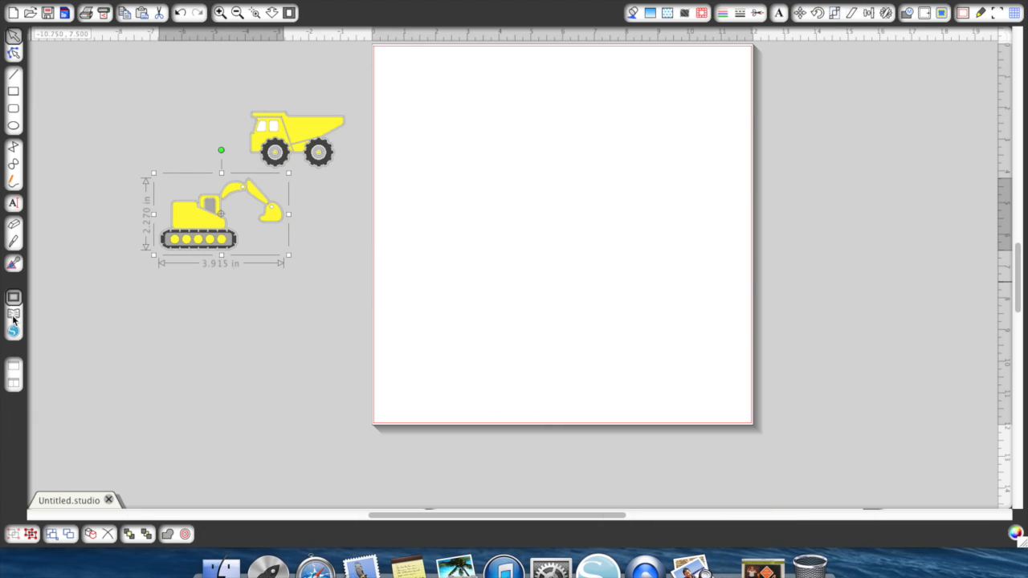
- Search the design library for "construct" and open the construction cone design on the page
{"action": "left_click", "coordinate": [13, 317]}
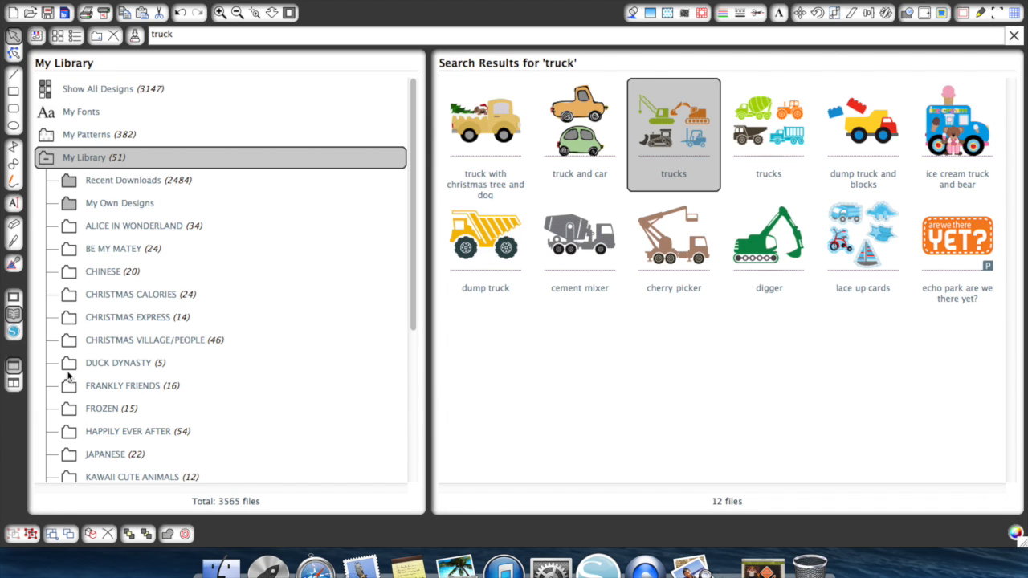
{"action": "key", "text": "BackSpace"}
{"action": "key", "text": "BackSpace"}
{"action": "key", "text": "BackSpace"}
{"action": "key", "text": "BackSpace"}
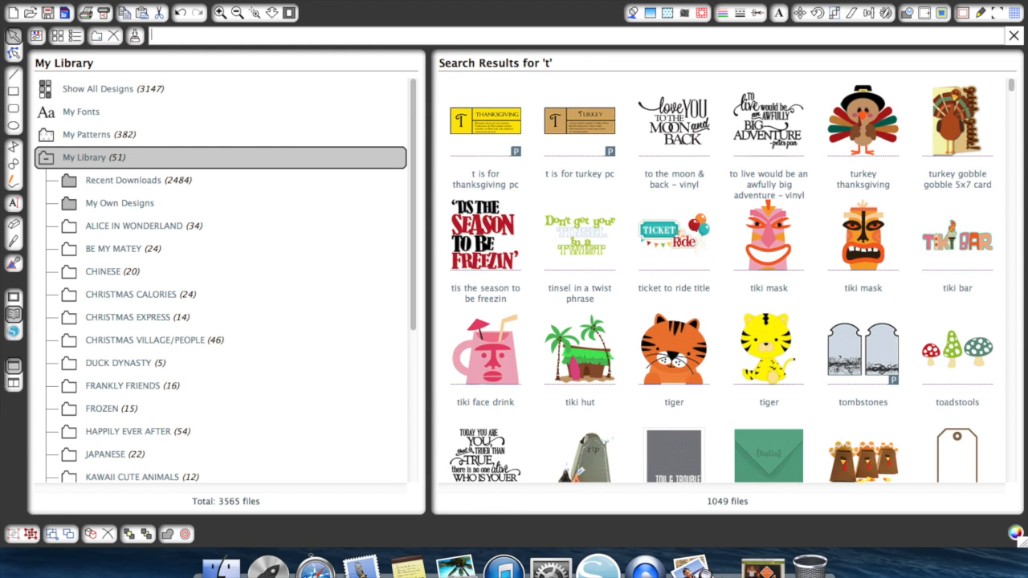
{"action": "type", "text": "construct"}
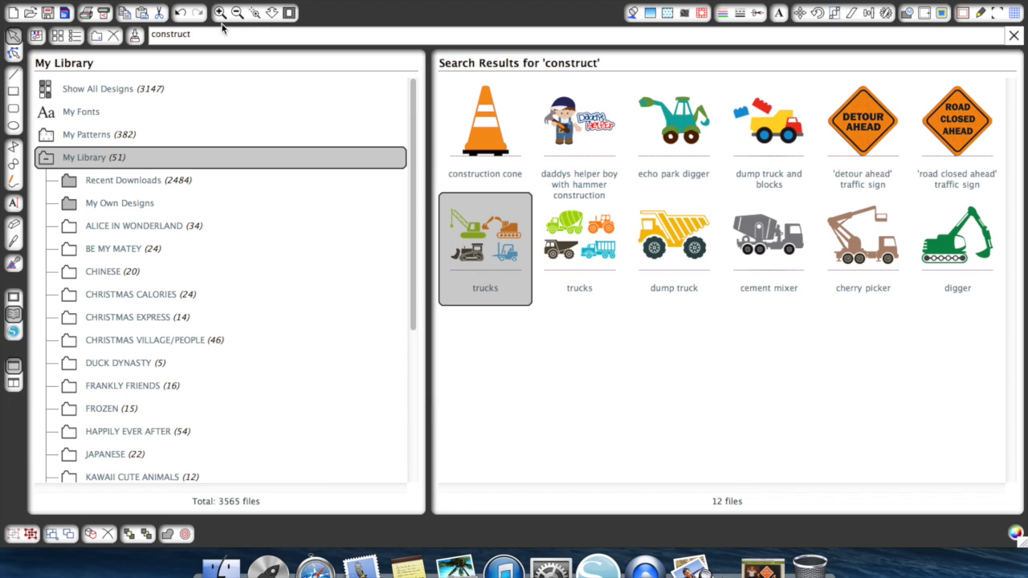
{"action": "double_click", "coordinate": [486, 122]}
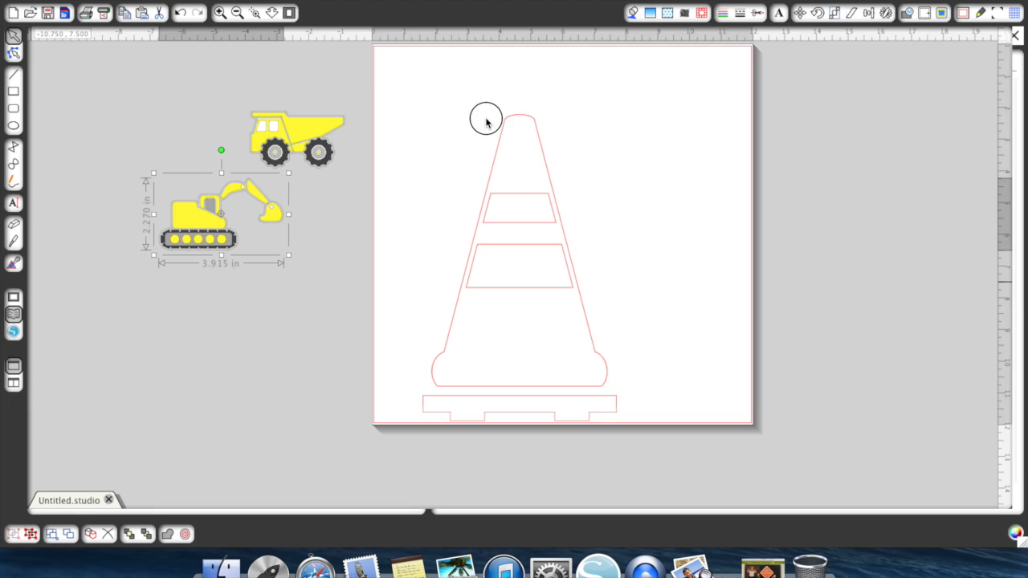
- Scale the traffic cone to a height of 1.150 in with the aspect ratio locked
{"action": "left_click", "coordinate": [559, 200]}
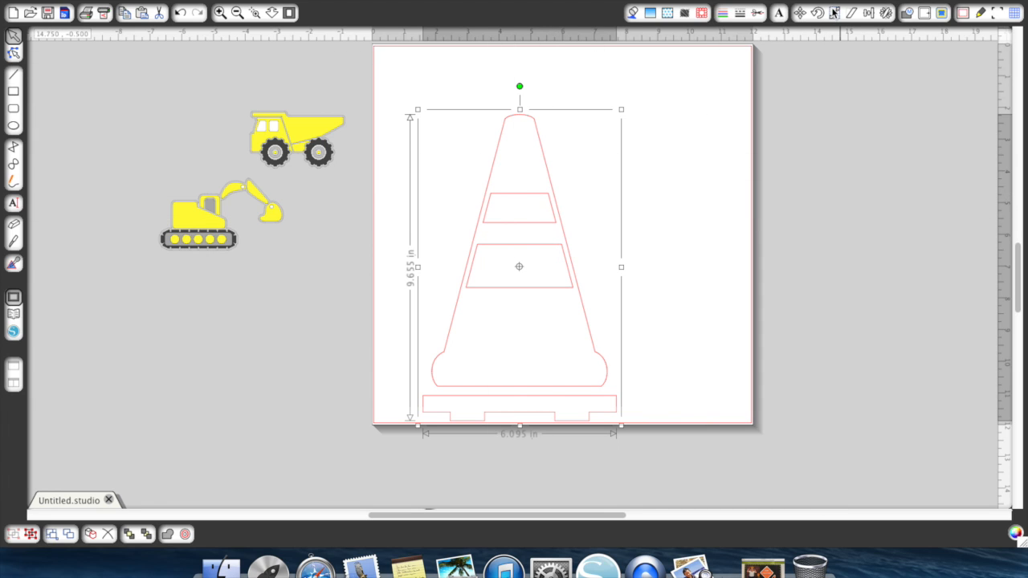
{"action": "left_click", "coordinate": [835, 14]}
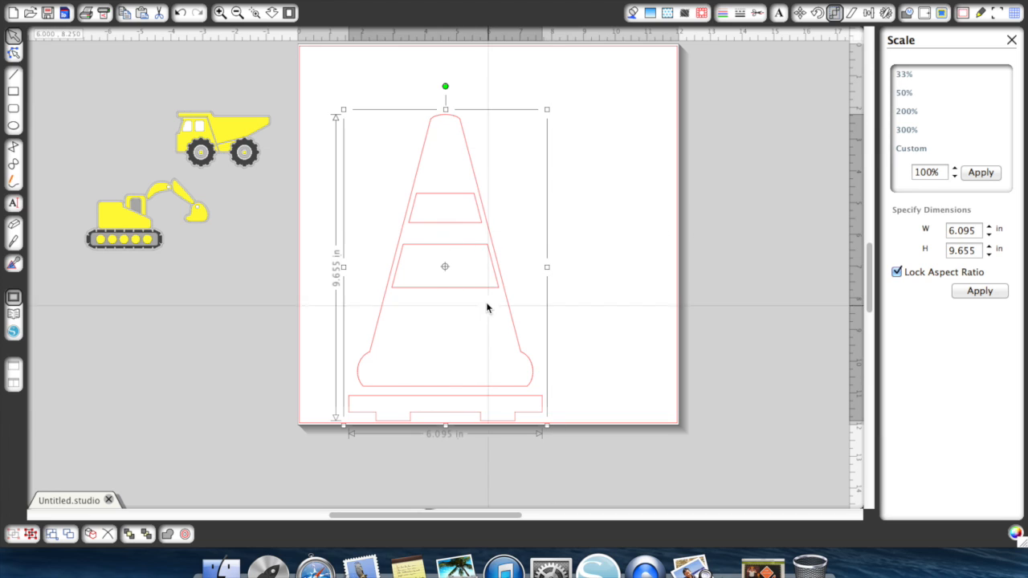
{"action": "double_click", "coordinate": [968, 251]}
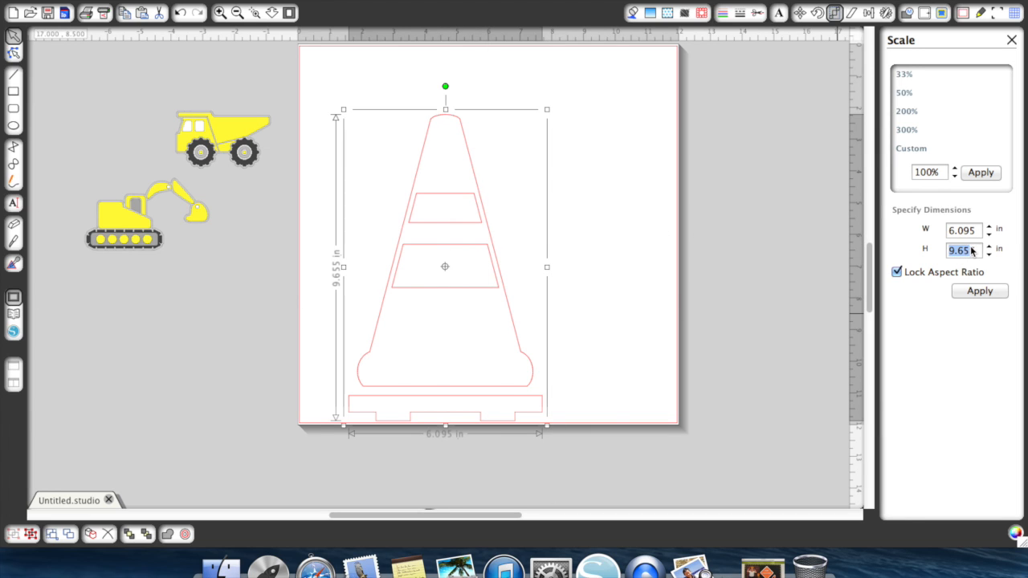
{"action": "left_click_drag", "start_coordinate": [977, 252], "coordinate": [950, 254]}
{"action": "key", "text": "Return"}
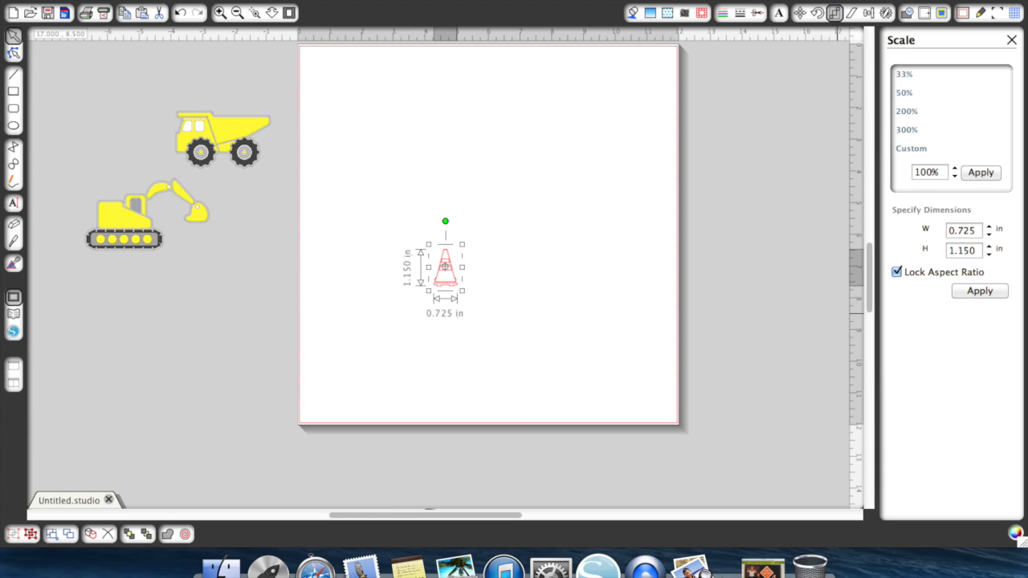
- Ungroup the traffic cone and delete its lower, larger stripe shape
{"action": "left_click", "coordinate": [218, 13]}
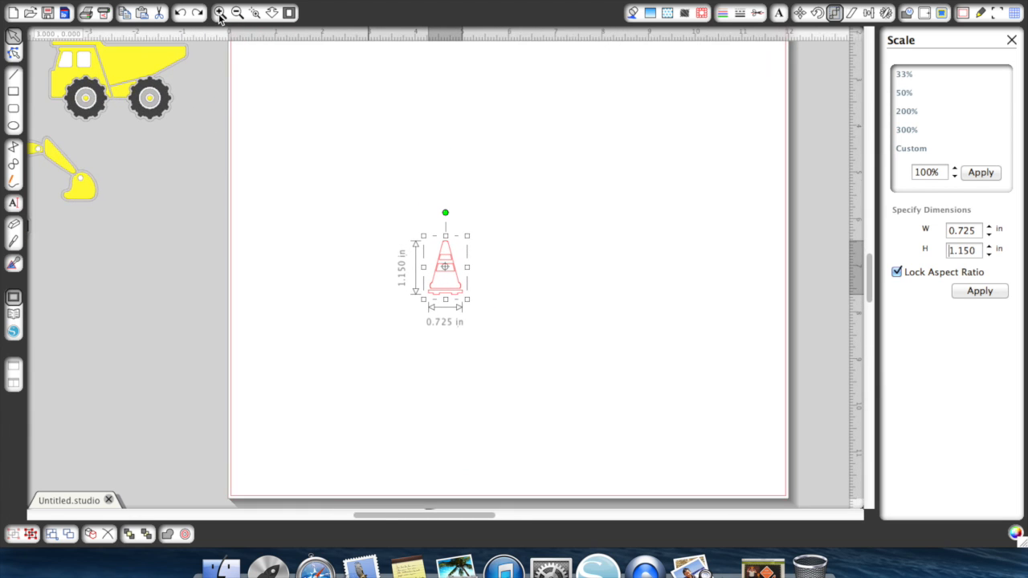
{"action": "left_click", "coordinate": [218, 13]}
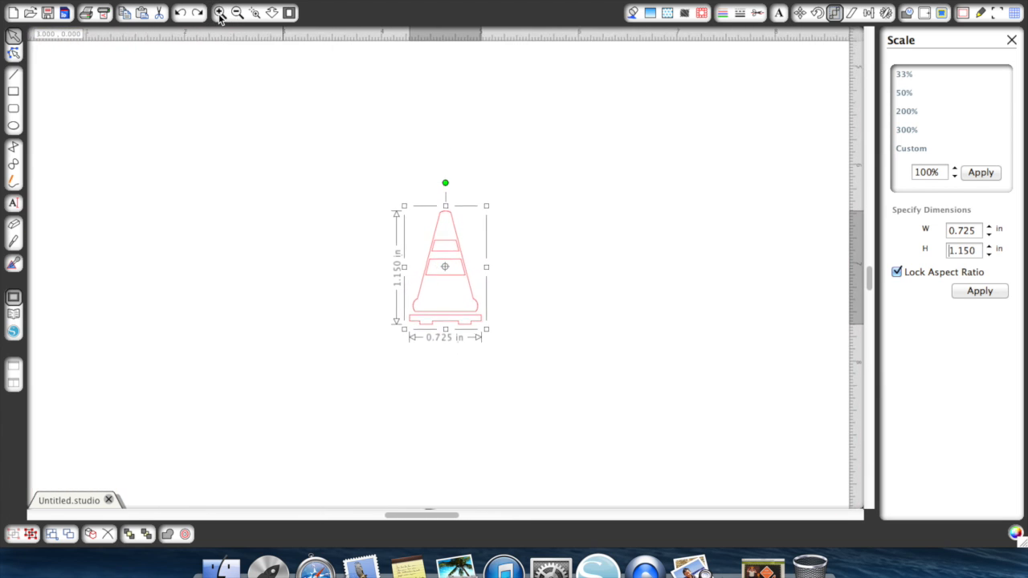
{"action": "left_click", "coordinate": [218, 14]}
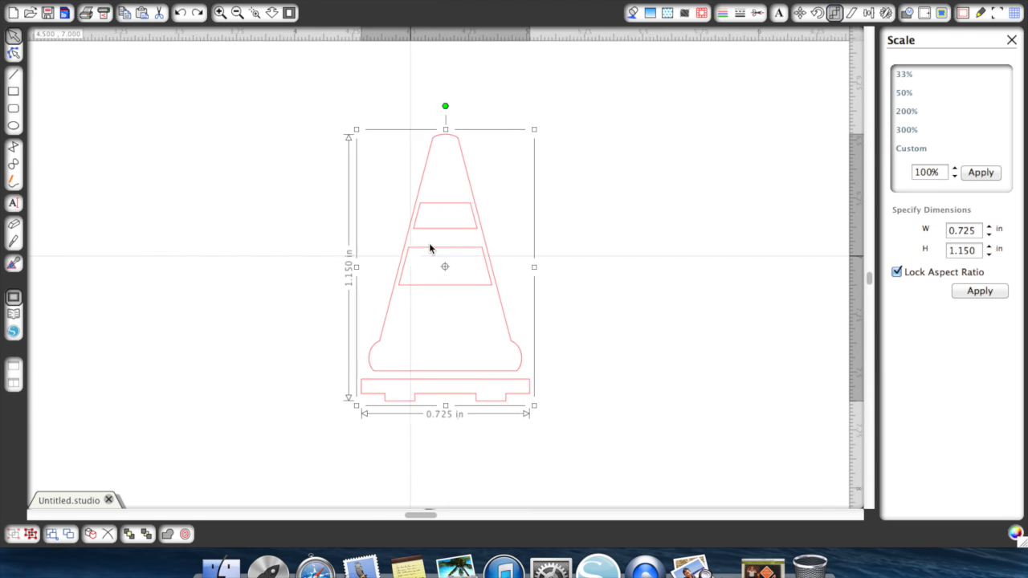
{"action": "right_click", "coordinate": [451, 253]}
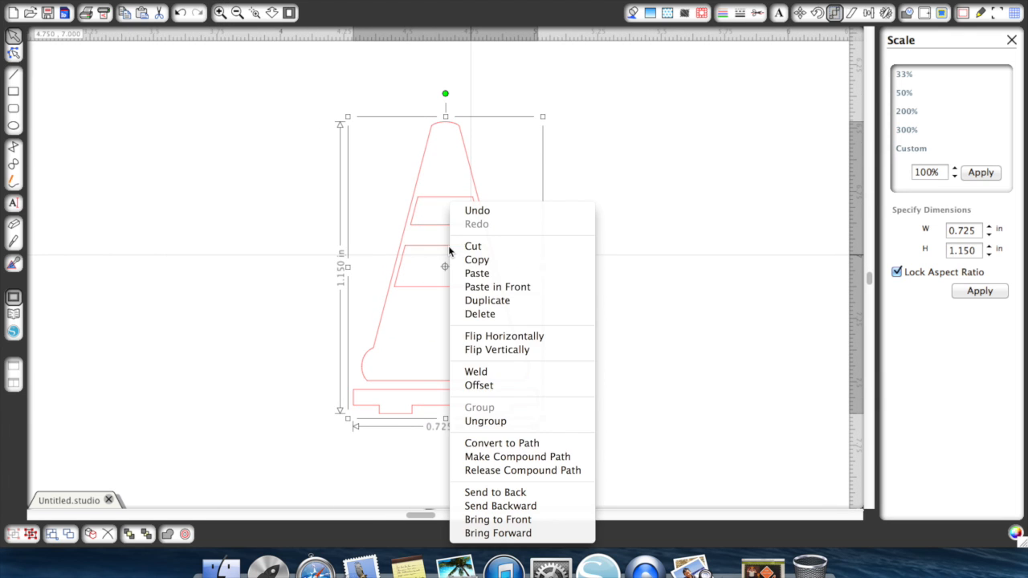
{"action": "left_click", "coordinate": [495, 423]}
{"action": "left_click", "coordinate": [484, 287]}
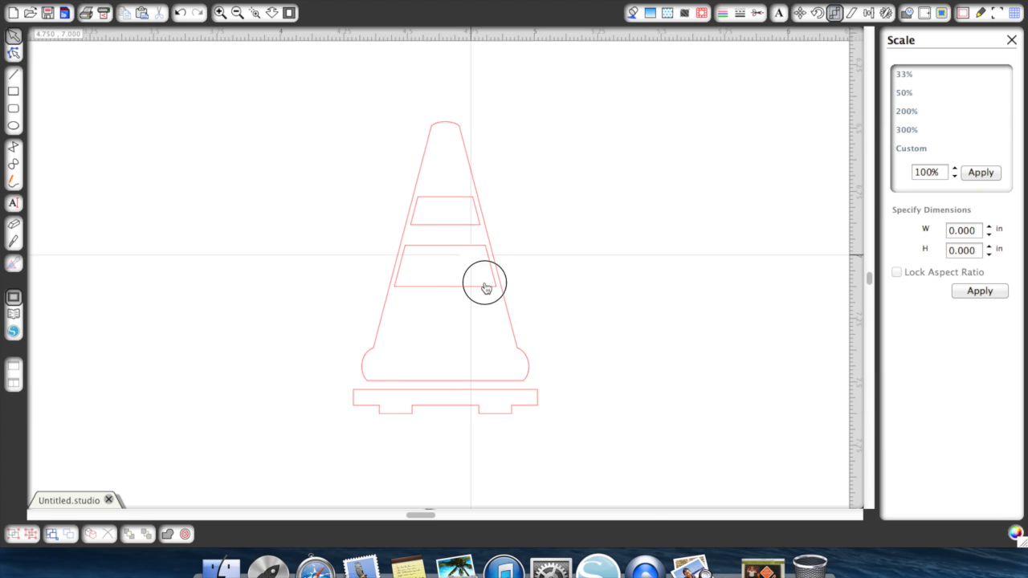
{"action": "key", "text": "Delete"}
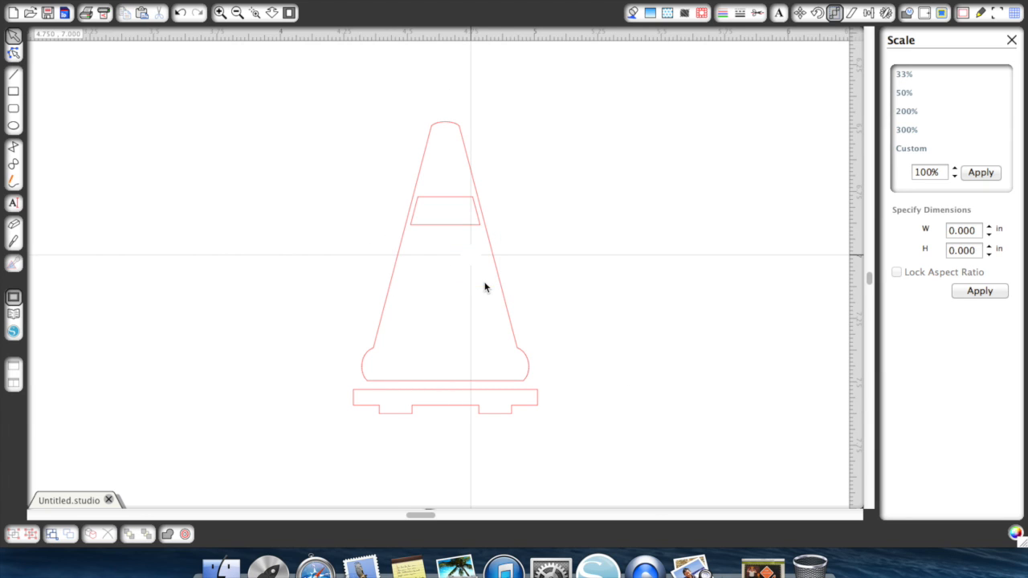
- Delete the traffic cone's remaining stripe shape and fill the cone body and its base with orange
{"action": "left_click", "coordinate": [454, 222]}
{"action": "key", "text": "Delete"}
{"action": "left_click", "coordinate": [455, 129]}
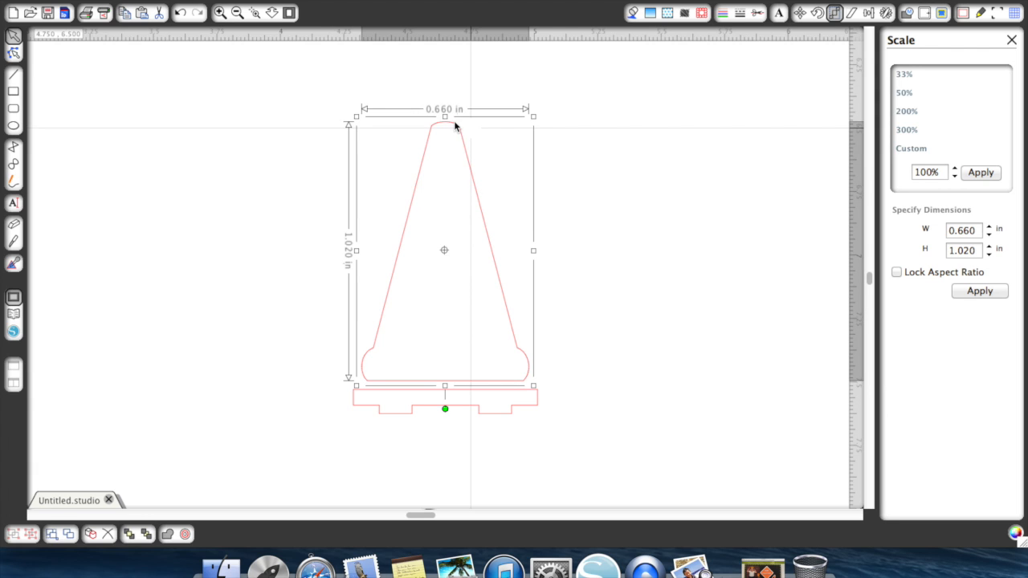
{"action": "left_click", "coordinate": [646, 15]}
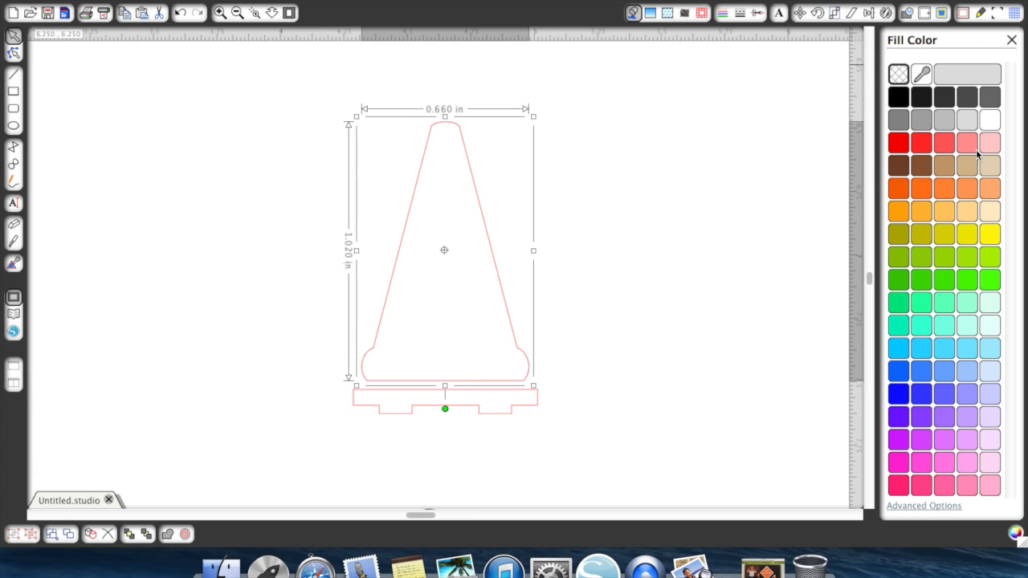
{"action": "left_click", "coordinate": [926, 186]}
{"action": "left_click", "coordinate": [551, 413]}
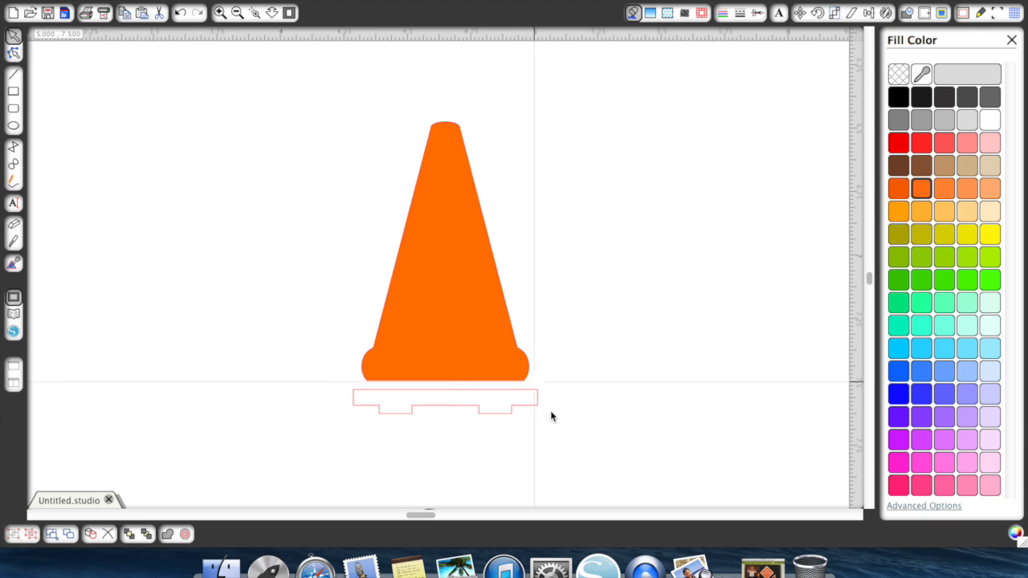
{"action": "left_click", "coordinate": [505, 416]}
{"action": "left_click", "coordinate": [925, 186]}
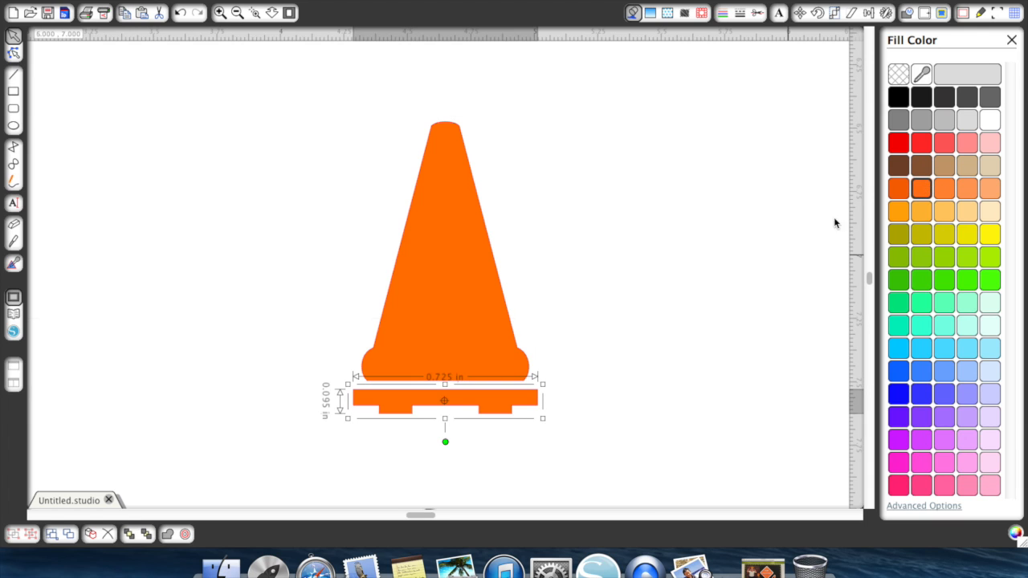
{"action": "left_click", "coordinate": [608, 323]}
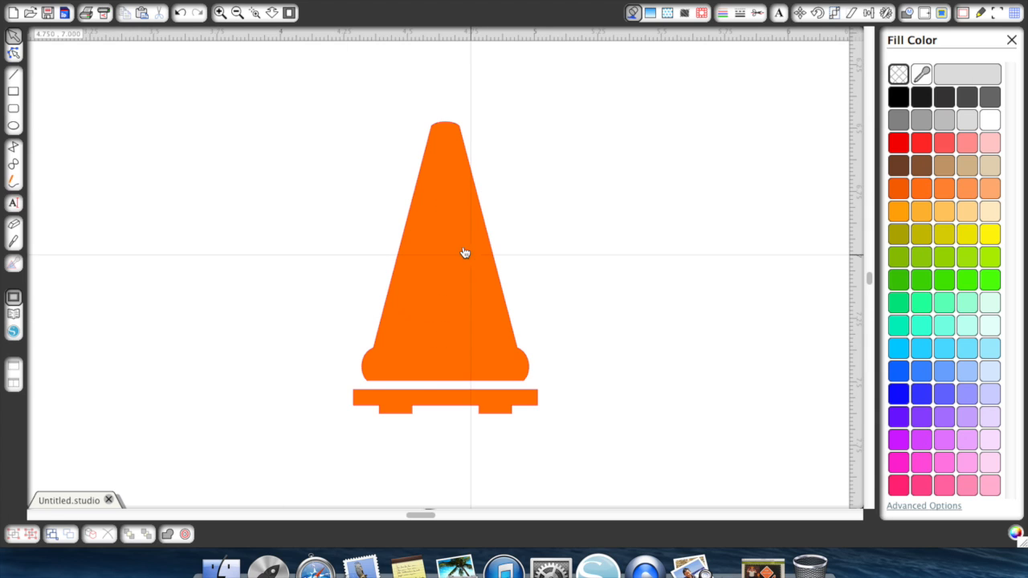
- Add the text "1" in 72 pt Arial on the empty page area beside the cone
{"action": "left_click", "coordinate": [13, 205]}
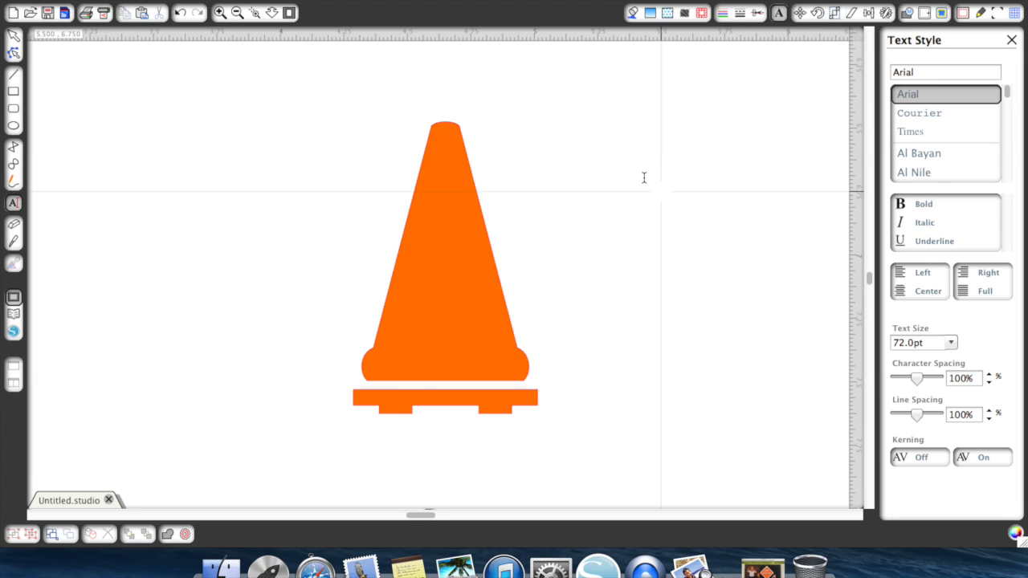
{"action": "left_click", "coordinate": [644, 183]}
{"action": "type", "text": "1"}
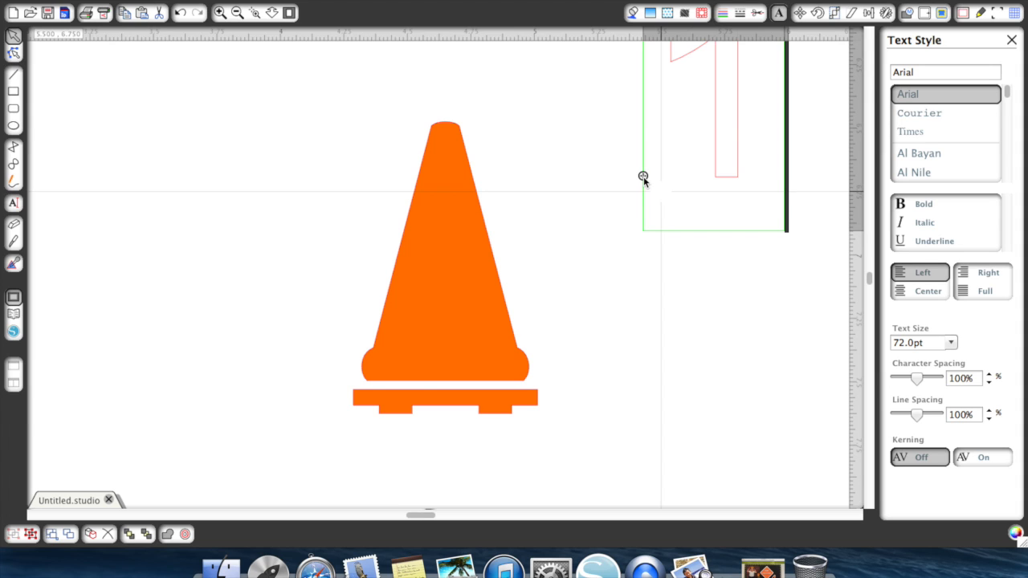
{"action": "left_click", "coordinate": [743, 270]}
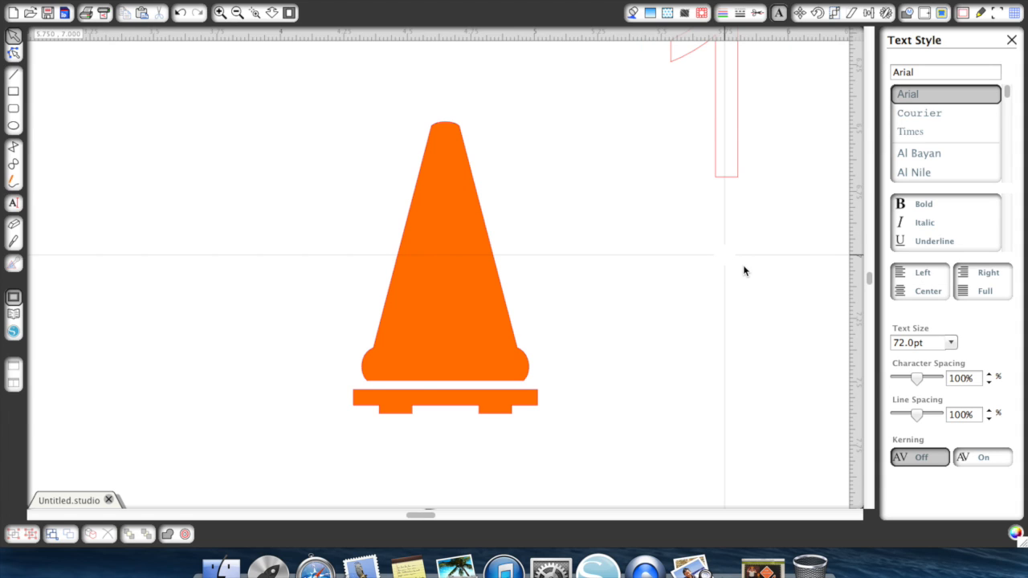
- Fill the number 1 with black and move it onto the cone body
{"action": "left_click", "coordinate": [734, 176]}
{"action": "left_click", "coordinate": [633, 14]}
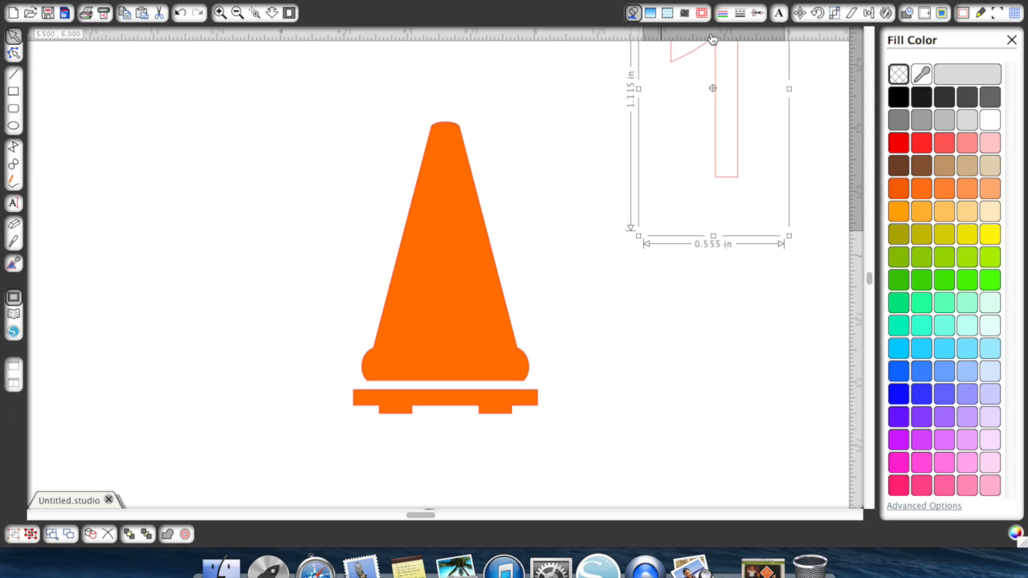
{"action": "left_click", "coordinate": [897, 97]}
{"action": "left_click_drag", "start_coordinate": [732, 127], "coordinate": [452, 304]}
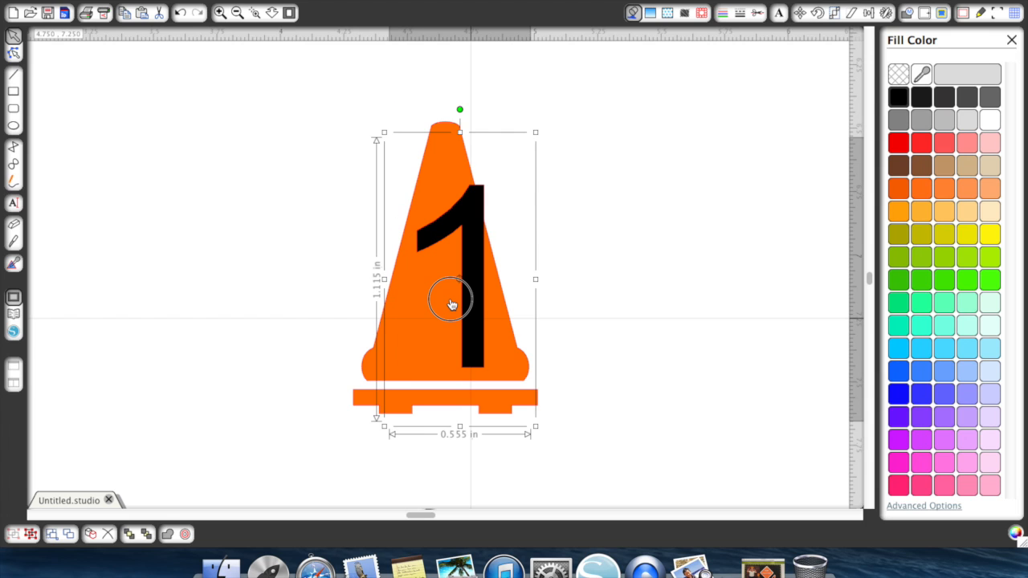
{"action": "left_click", "coordinate": [755, 217]}
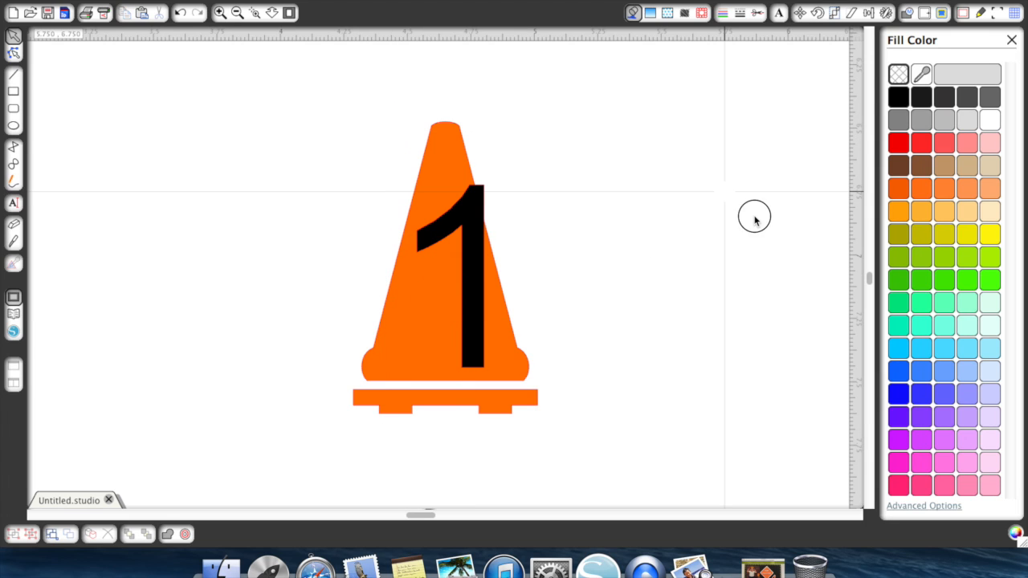
- Select the number 1 together with the cone body and align them horizontally by their centers
{"action": "left_click_drag", "start_coordinate": [366, 83], "coordinate": [506, 243]}
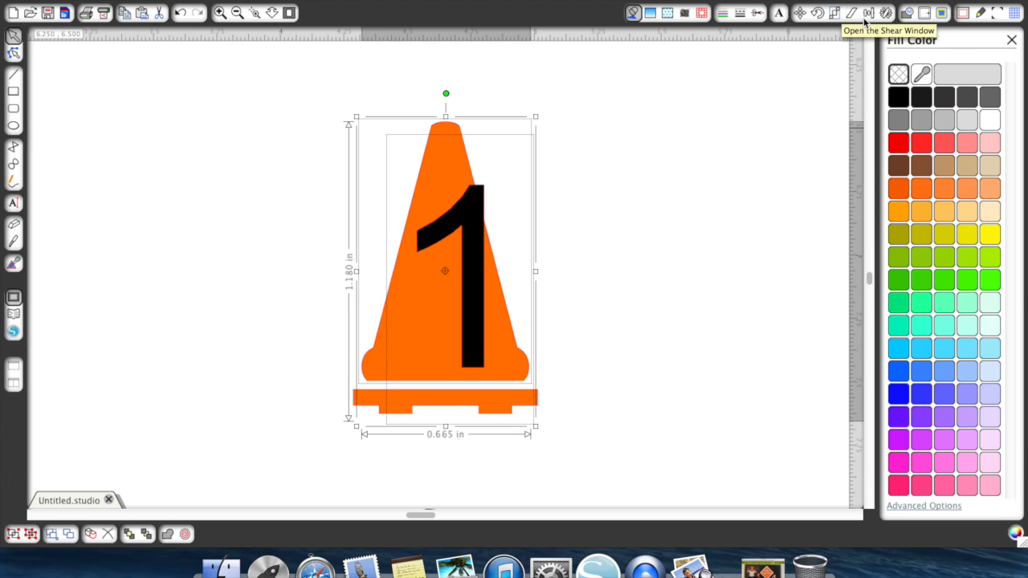
{"action": "left_click", "coordinate": [868, 14]}
{"action": "left_click", "coordinate": [938, 125]}
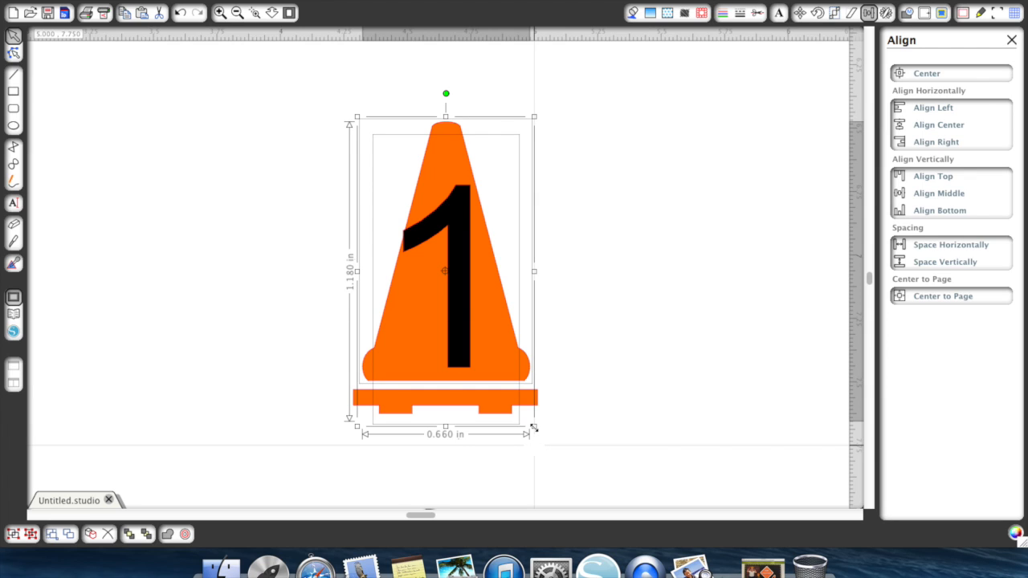
- Try to shrink the selected number and cone body together, and undo the resizing
{"action": "left_click_drag", "start_coordinate": [534, 428], "coordinate": [522, 404]}
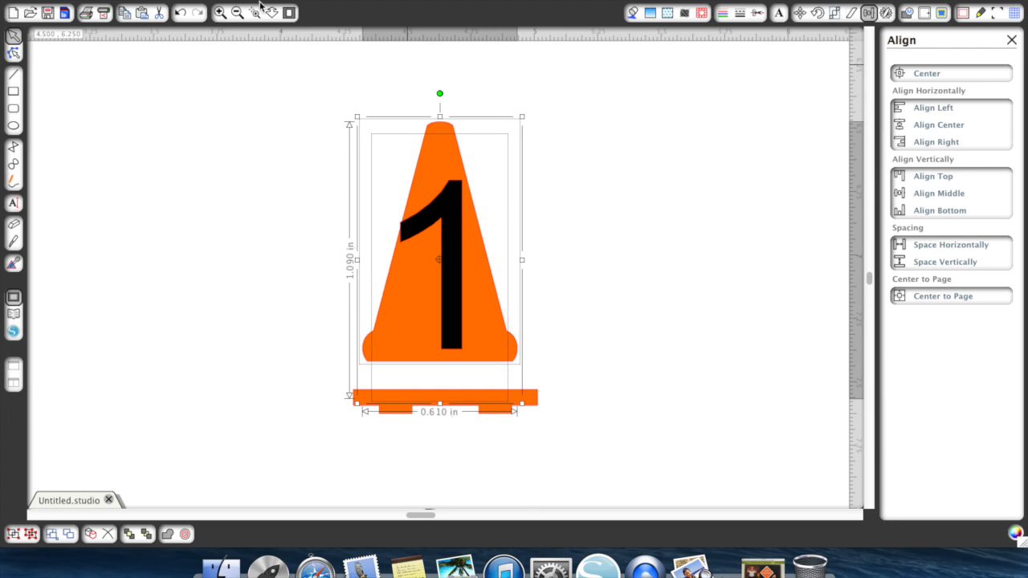
{"action": "left_click", "coordinate": [180, 14]}
{"action": "left_click", "coordinate": [181, 14]}
{"action": "left_click", "coordinate": [699, 207]}
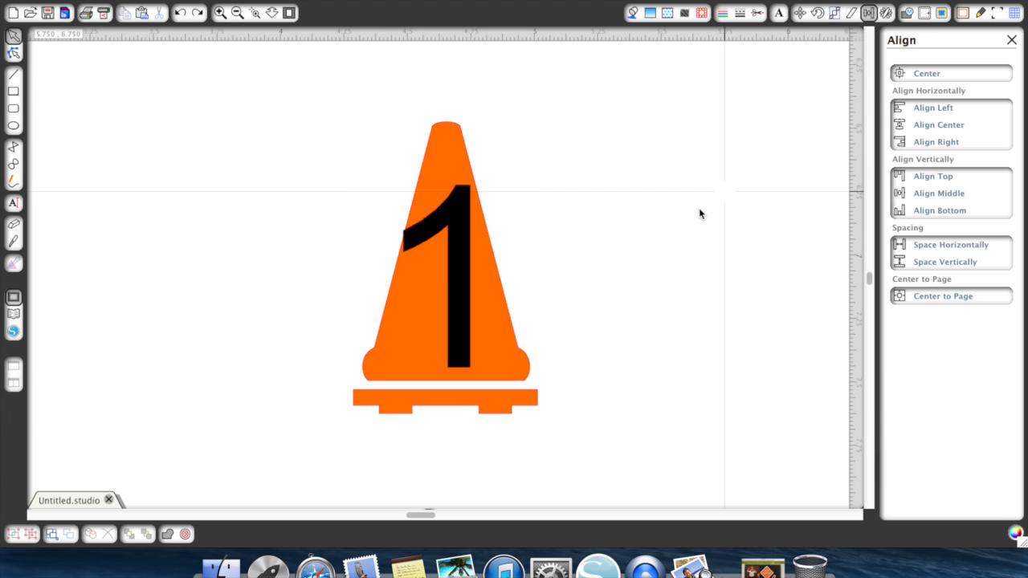
- Shrink only the number 1 to about 0.9 in tall and place it back on the cone body
{"action": "left_click_drag", "start_coordinate": [461, 234], "coordinate": [574, 207]}
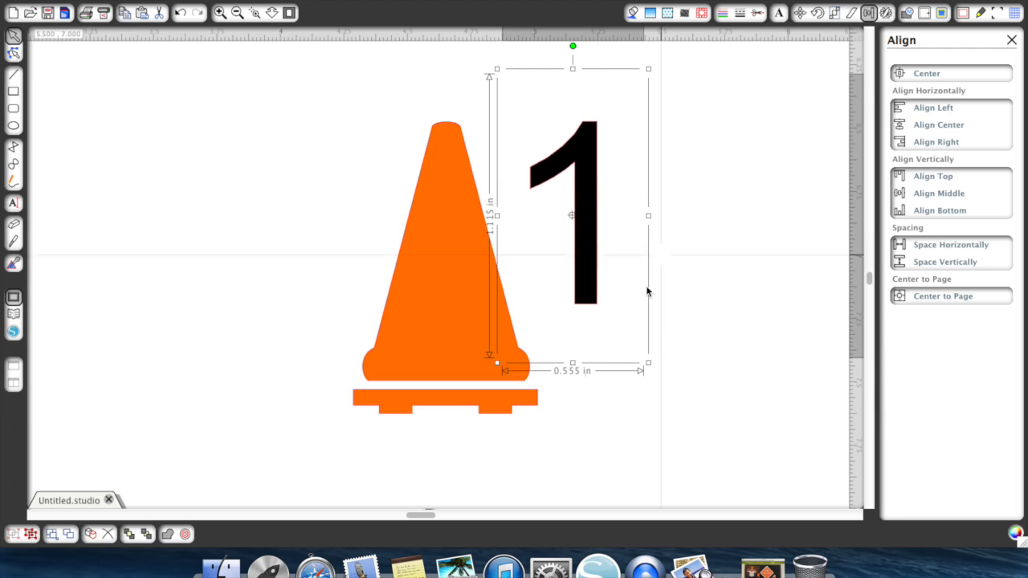
{"action": "left_click_drag", "start_coordinate": [647, 363], "coordinate": [619, 330]}
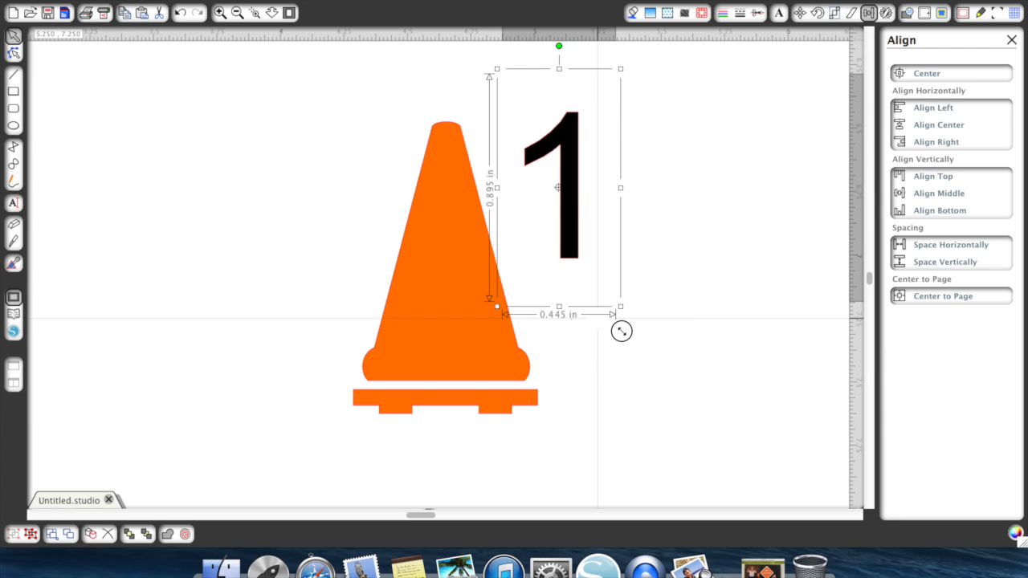
{"action": "left_click", "coordinate": [573, 203]}
{"action": "left_click_drag", "start_coordinate": [574, 203], "coordinate": [486, 258]}
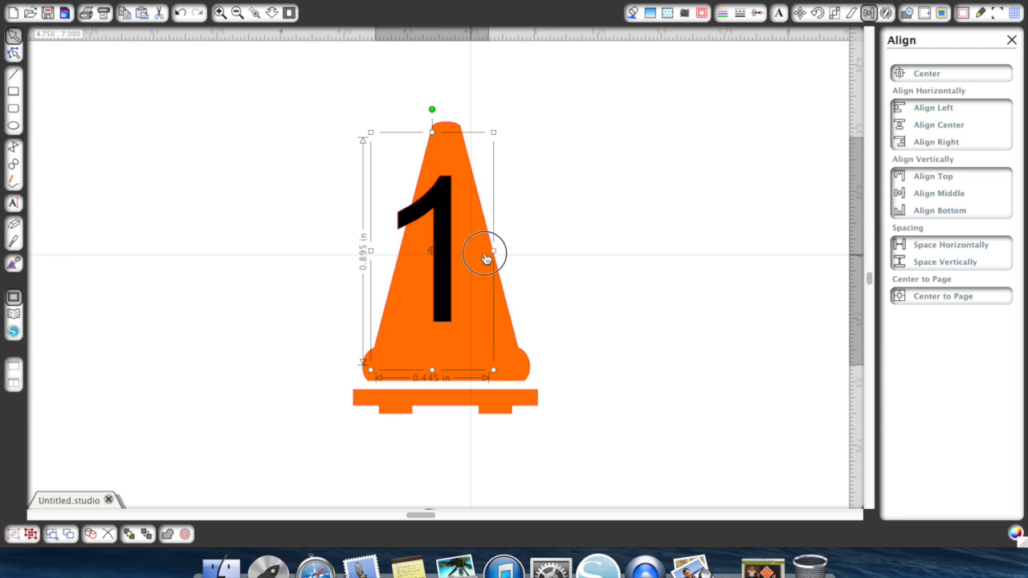
{"action": "left_click", "coordinate": [696, 236]}
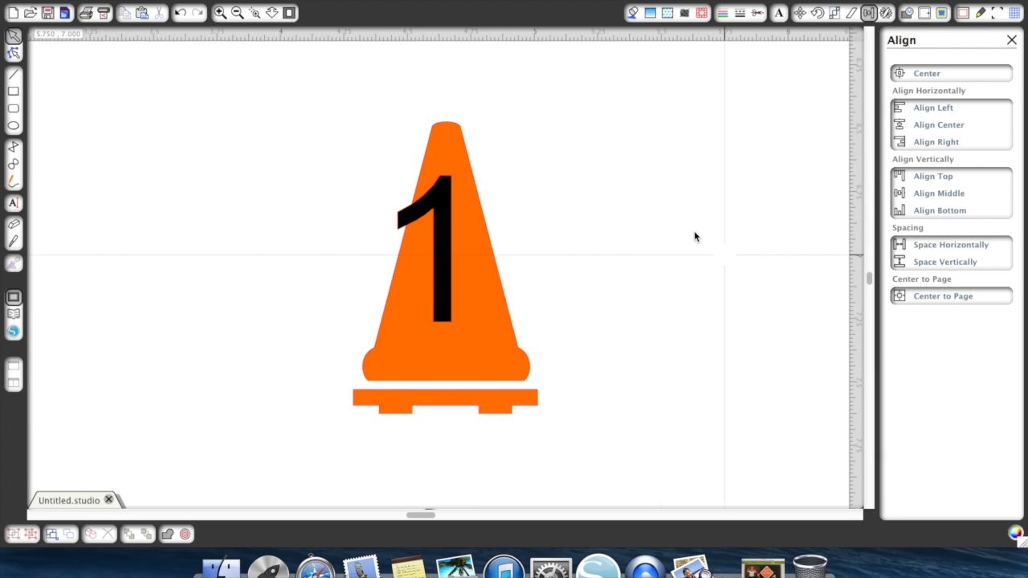
- Align the smaller number 1 and the cone body horizontally by their centers
{"action": "left_click_drag", "start_coordinate": [385, 106], "coordinate": [500, 200]}
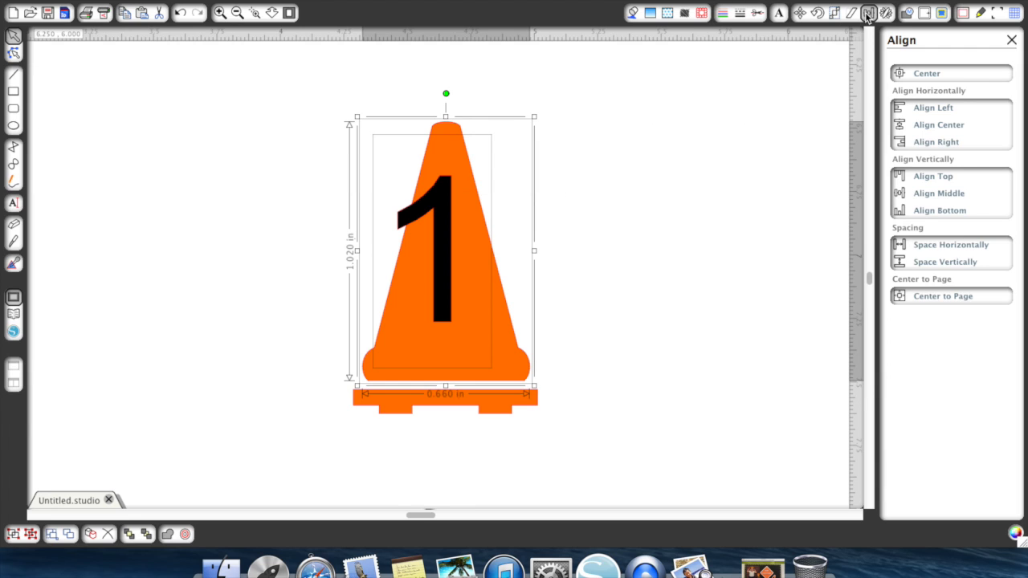
{"action": "left_click", "coordinate": [939, 126]}
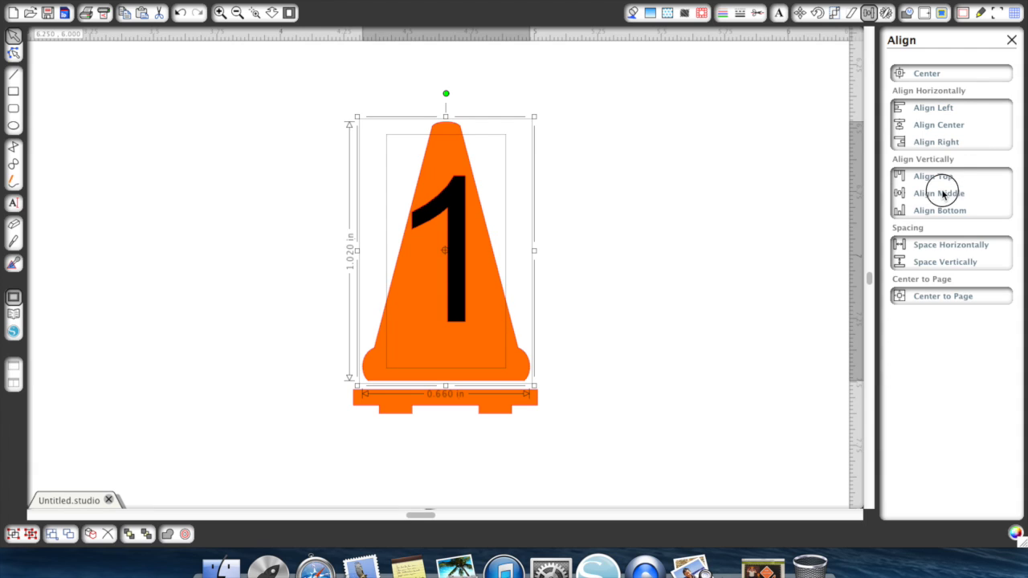
{"action": "left_click", "coordinate": [685, 231]}
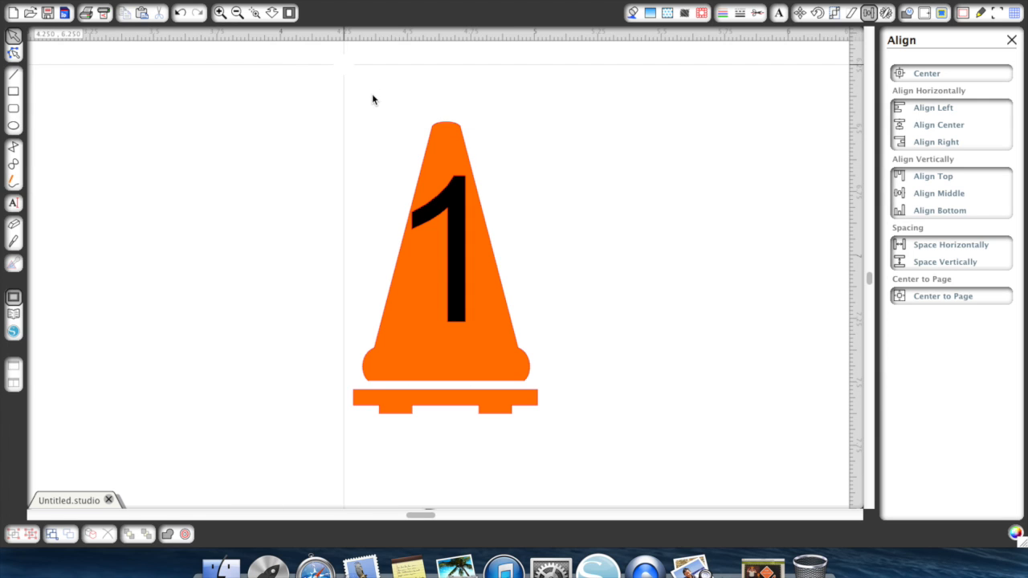
- Set the cut style of the cone body, base and number to No Cut
{"action": "left_click", "coordinate": [759, 15]}
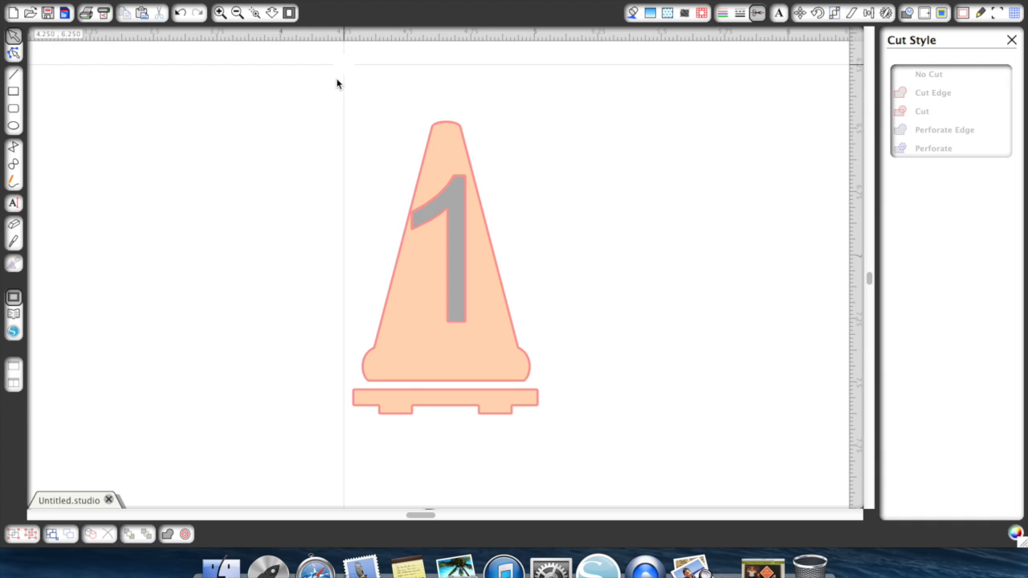
{"action": "left_click_drag", "start_coordinate": [408, 95], "coordinate": [551, 459]}
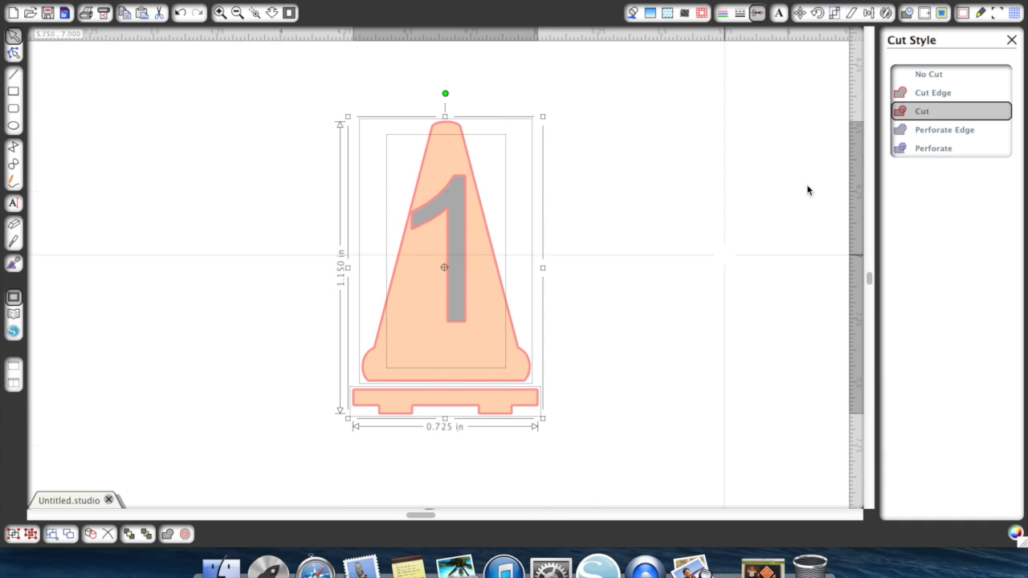
{"action": "left_click", "coordinate": [943, 74]}
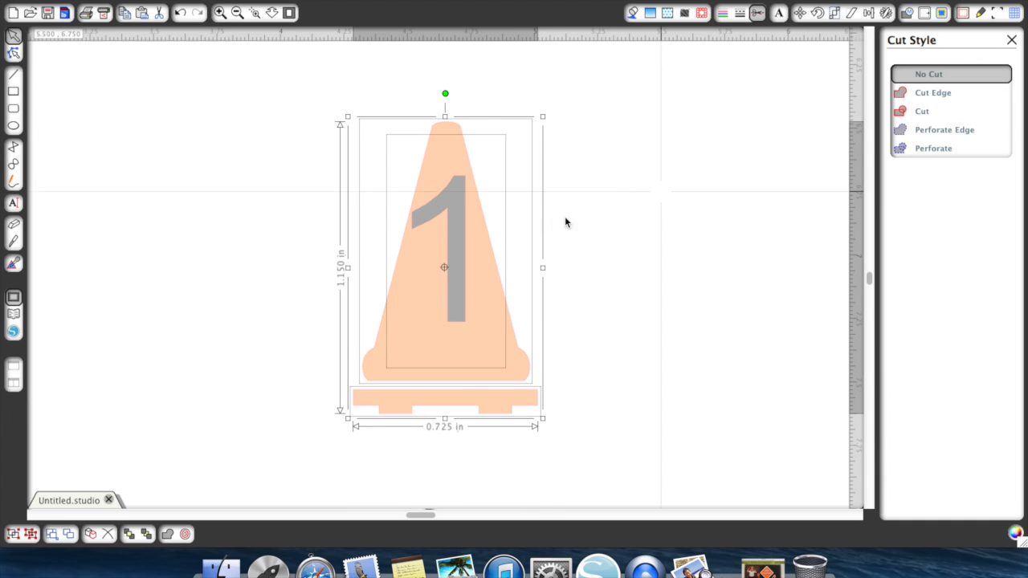
- Group the cone body, base and number into one object and close the cut style settings
{"action": "right_click", "coordinate": [467, 271]}
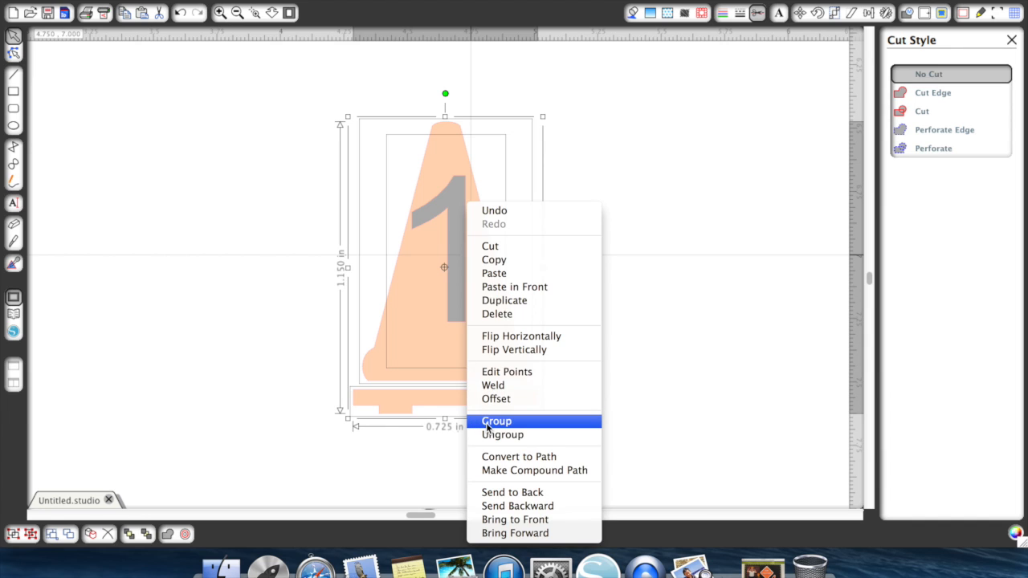
{"action": "left_click", "coordinate": [489, 421]}
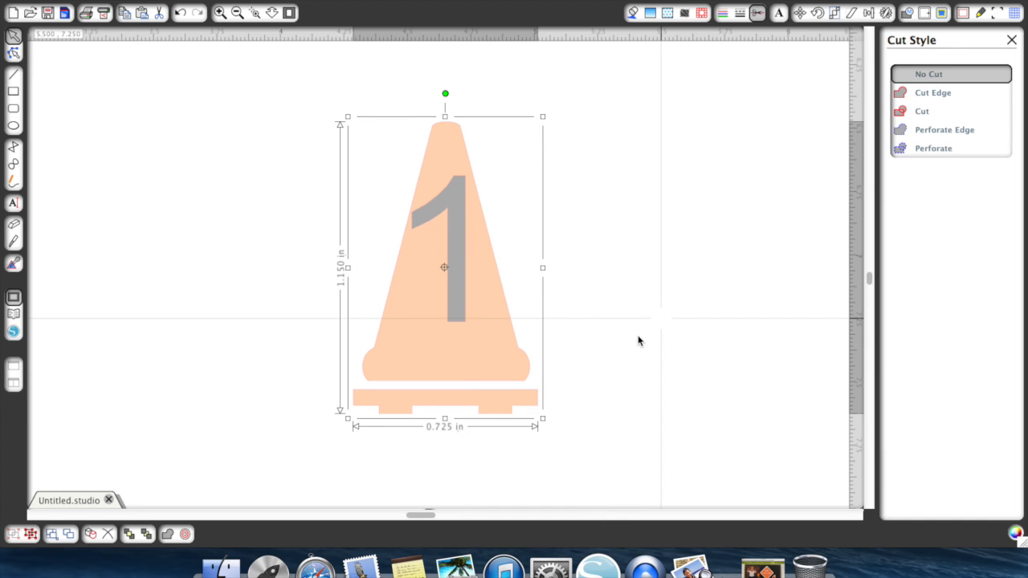
{"action": "left_click", "coordinate": [638, 340]}
{"action": "left_click", "coordinate": [1013, 40]}
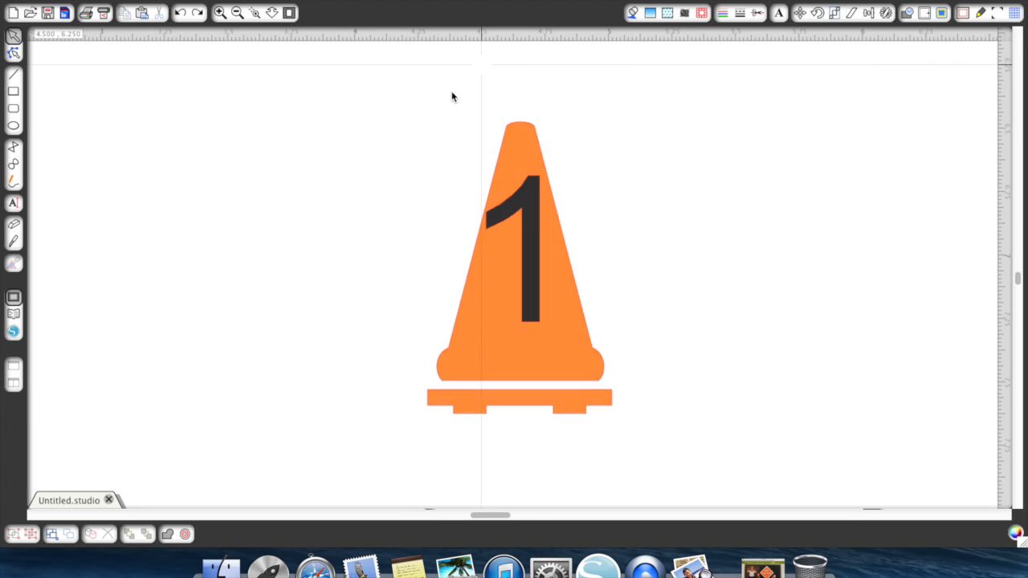
- Create a rounded outer offset of 0.050 in around the grouped cone
{"action": "left_click_drag", "start_coordinate": [418, 94], "coordinate": [601, 443]}
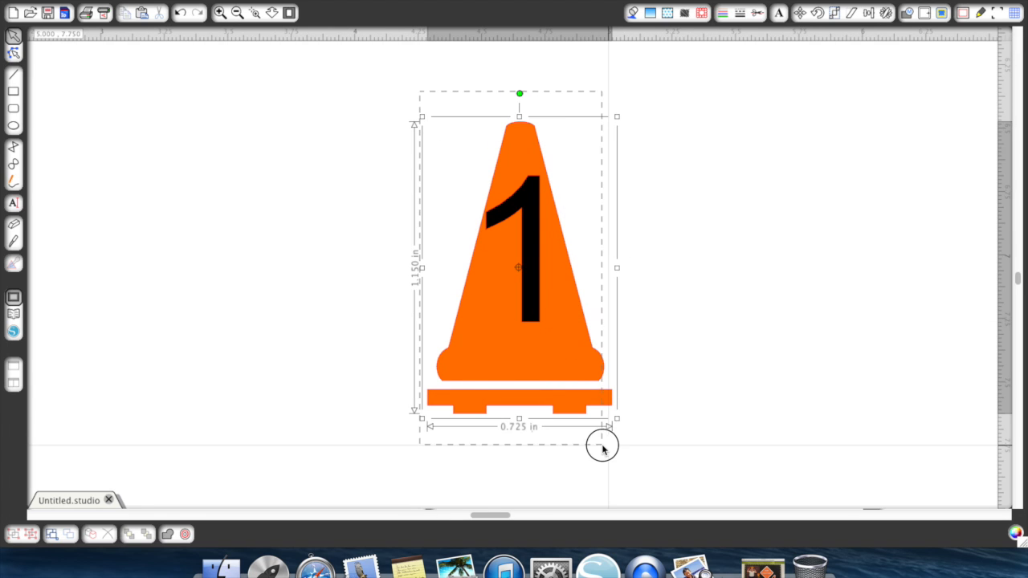
{"action": "left_click", "coordinate": [925, 13]}
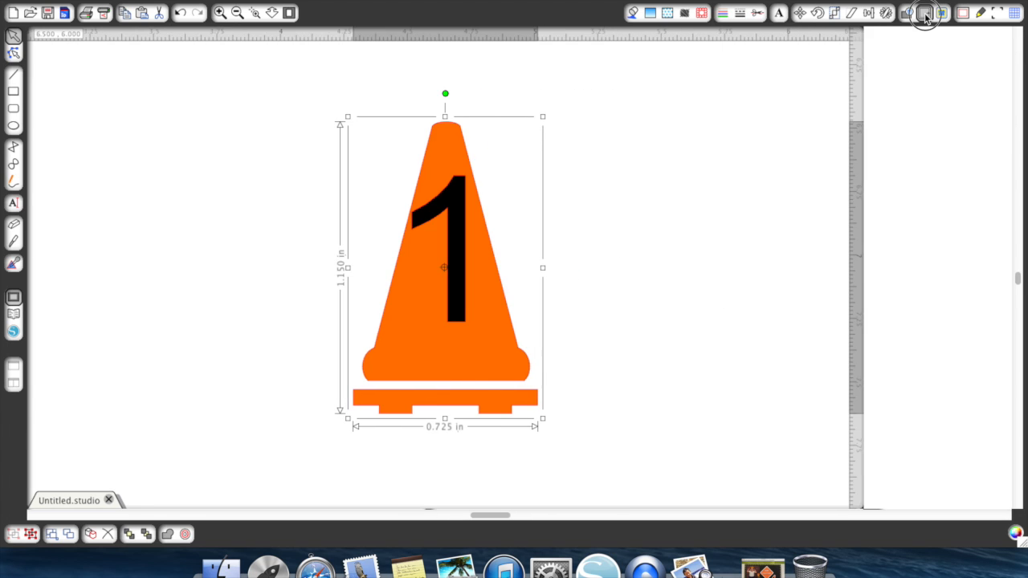
{"action": "left_click", "coordinate": [921, 74]}
{"action": "left_click", "coordinate": [989, 159]}
{"action": "left_click_drag", "start_coordinate": [988, 161], "coordinate": [989, 163]}
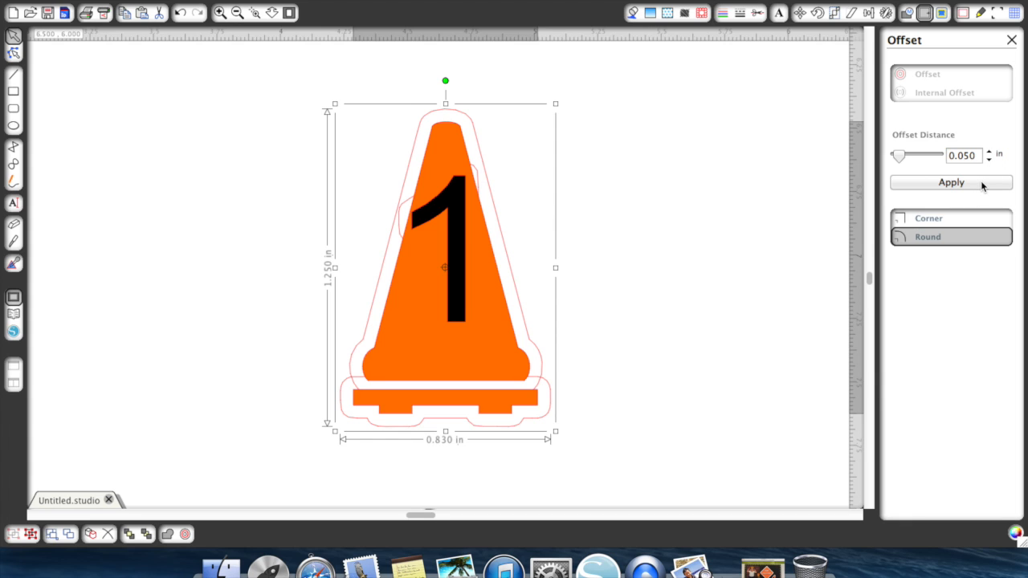
{"action": "left_click", "coordinate": [982, 183]}
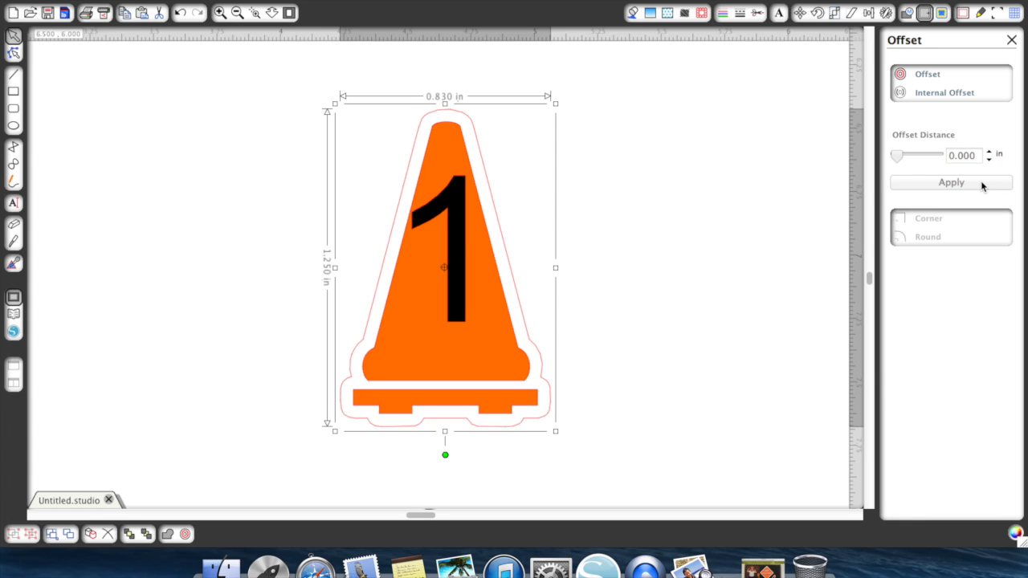
{"action": "left_click", "coordinate": [737, 249]}
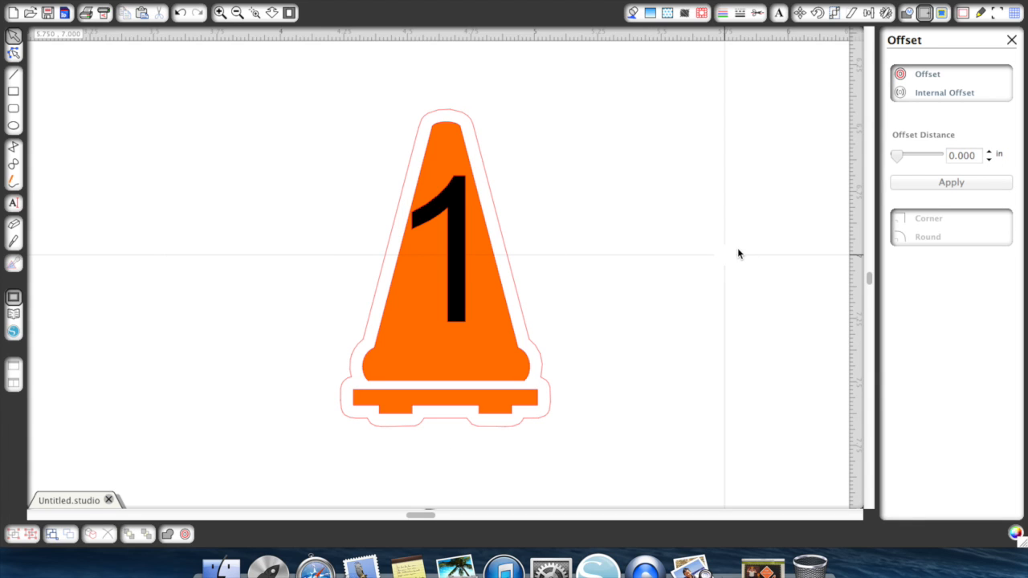
- Check the traffic cone's look in the reference photo of the finished card and return to the design
{"action": "left_click", "coordinate": [521, 304]}
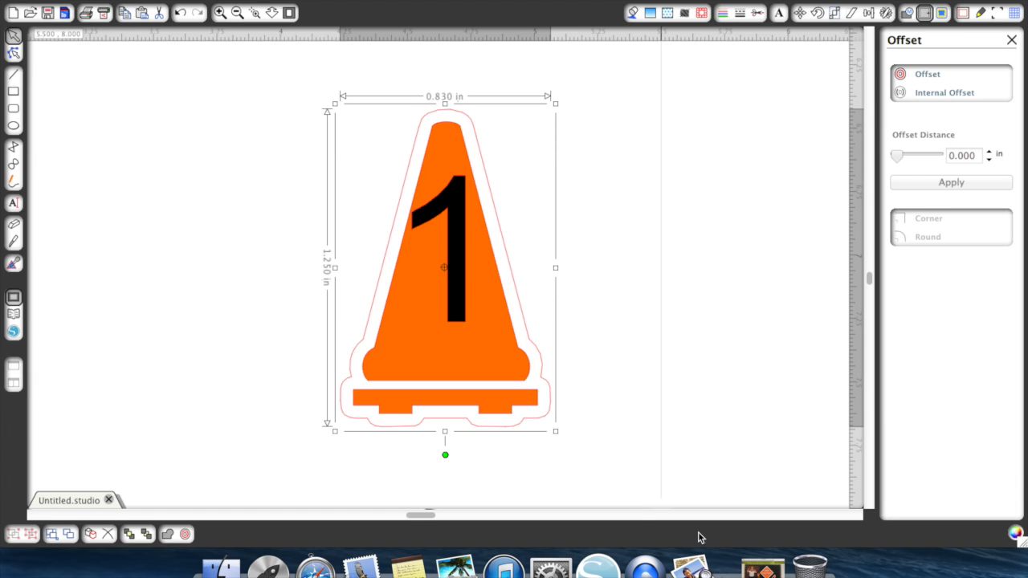
{"action": "left_click", "coordinate": [753, 570]}
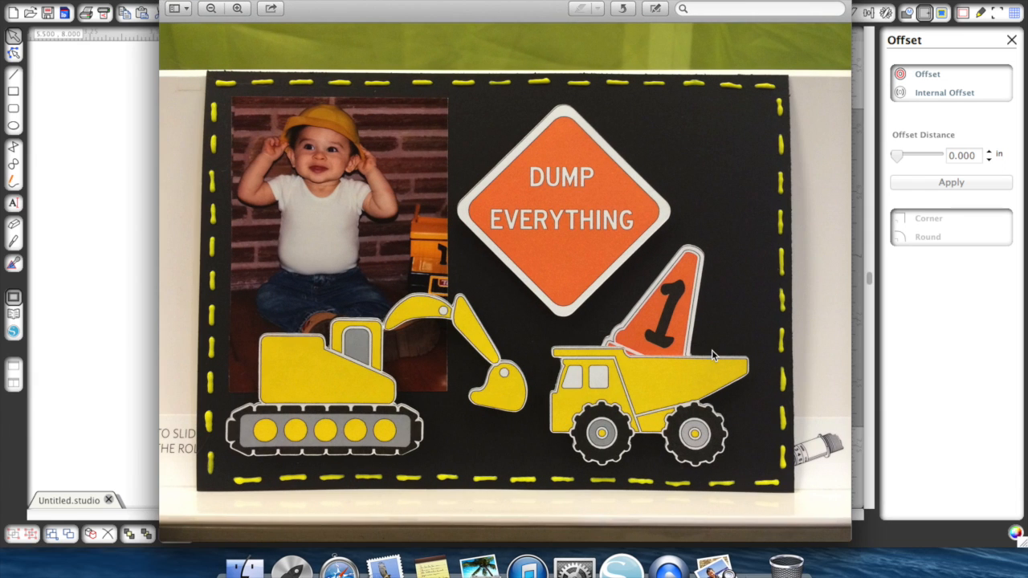
{"action": "left_click", "coordinate": [185, 4]}
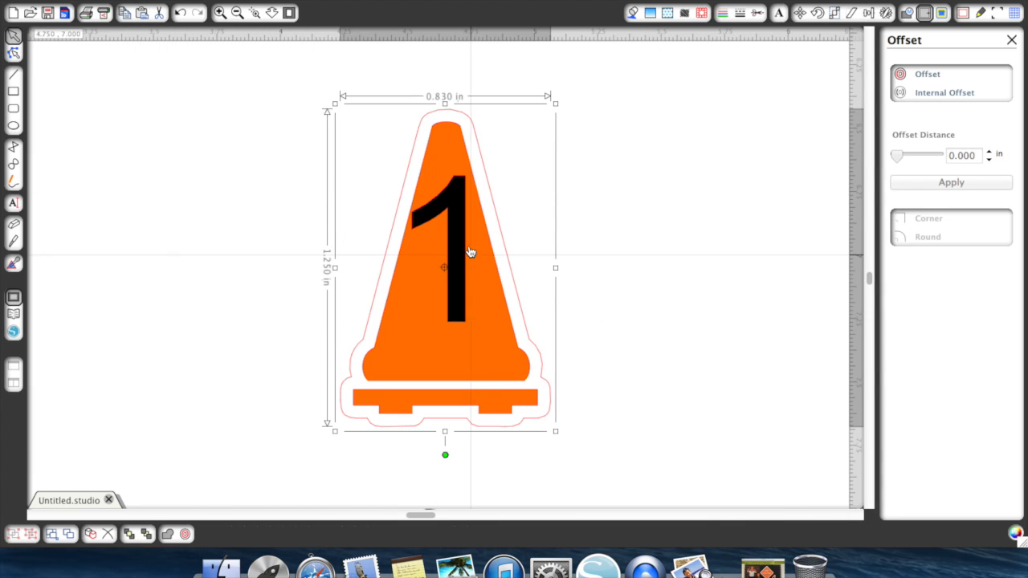
- Move the offset outline aside and give the grouped cone a black line with a thickness of 0.25 pt
{"action": "left_click_drag", "start_coordinate": [501, 250], "coordinate": [700, 202]}
{"action": "left_click", "coordinate": [492, 255]}
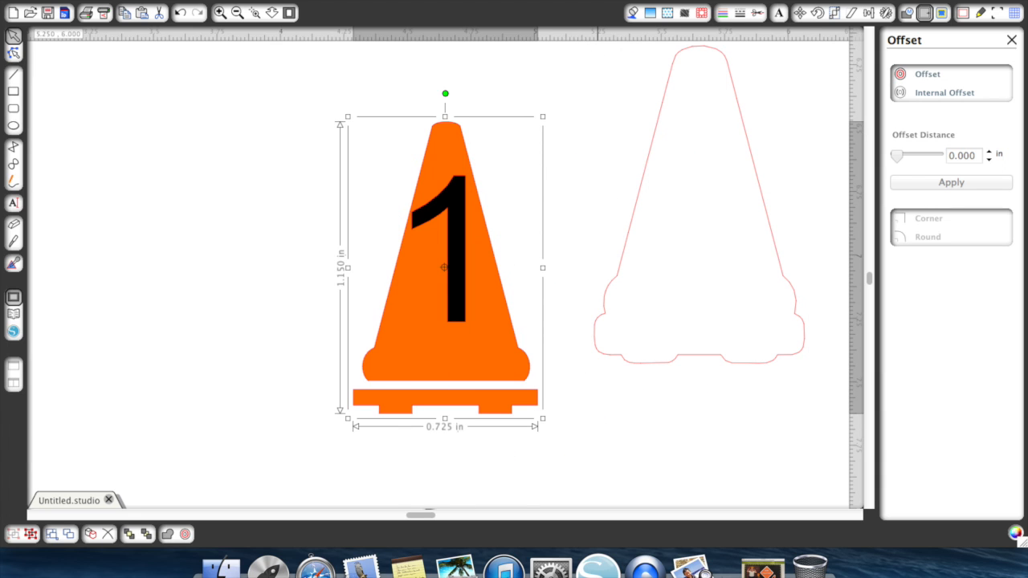
{"action": "left_click", "coordinate": [722, 14]}
{"action": "left_click", "coordinate": [897, 98]}
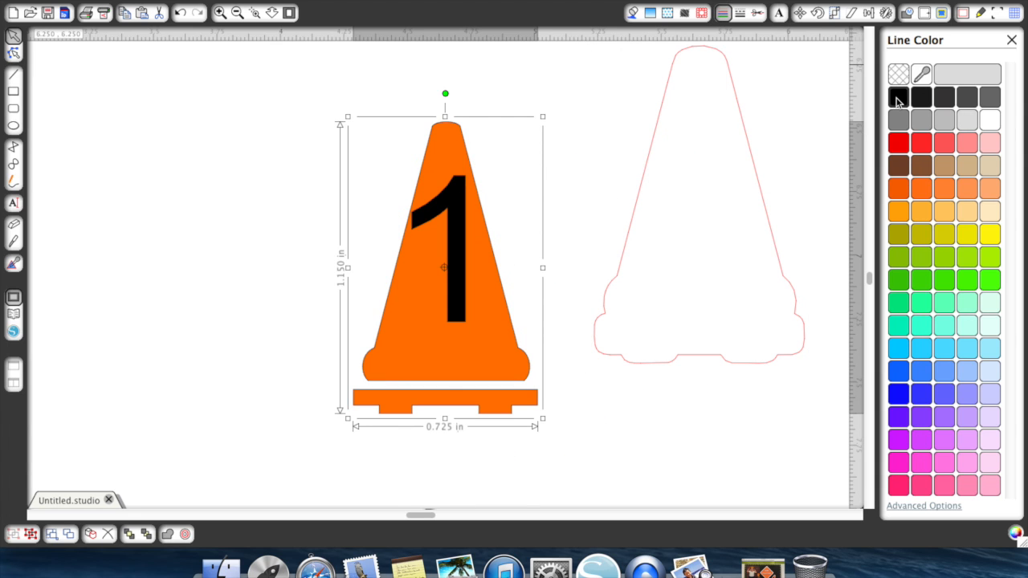
{"action": "left_click", "coordinate": [740, 14]}
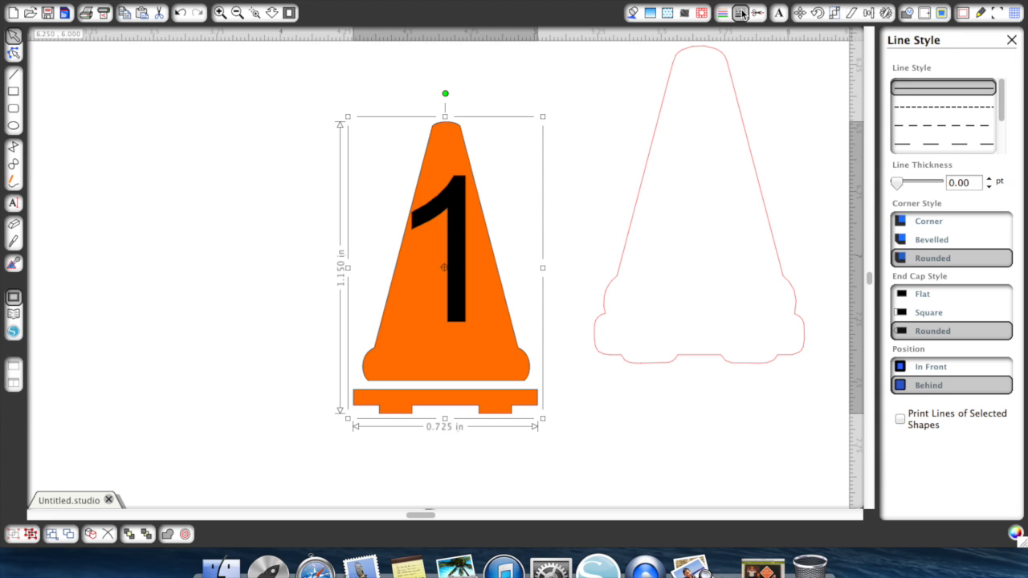
{"action": "left_click", "coordinate": [989, 178]}
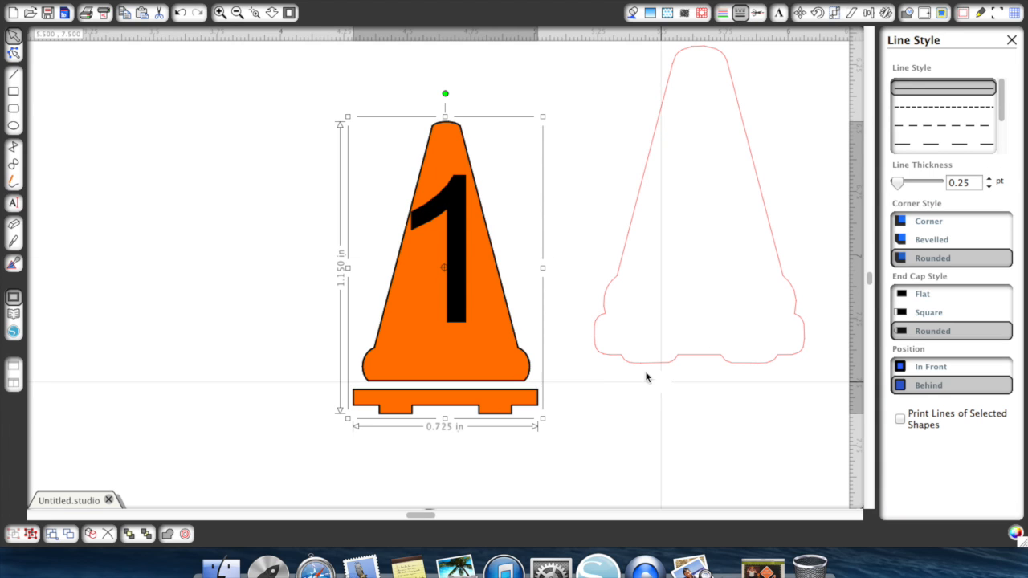
{"action": "left_click", "coordinate": [619, 393]}
- Move the offset outline back around the cone and group the two together
{"action": "left_click_drag", "start_coordinate": [638, 199], "coordinate": [397, 236]}
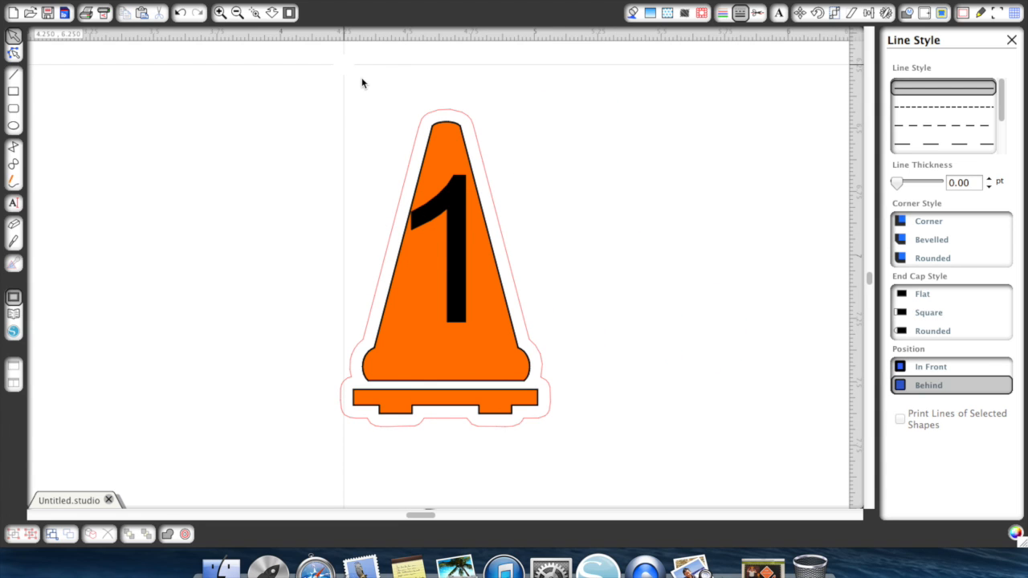
{"action": "left_click_drag", "start_coordinate": [351, 76], "coordinate": [543, 453]}
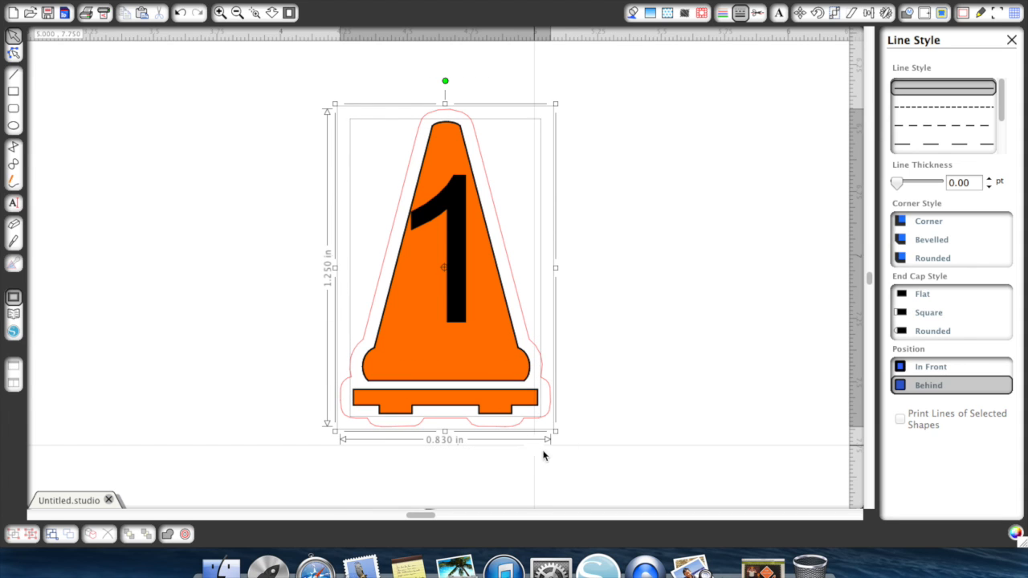
{"action": "right_click", "coordinate": [455, 223]}
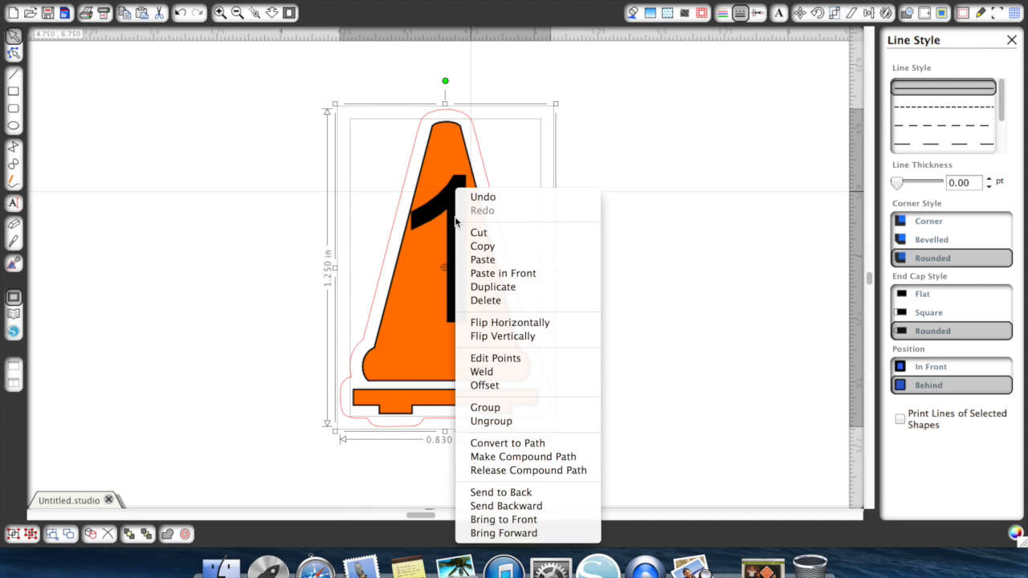
{"action": "left_click", "coordinate": [491, 407]}
{"action": "left_click", "coordinate": [695, 214]}
{"action": "left_click", "coordinate": [501, 225]}
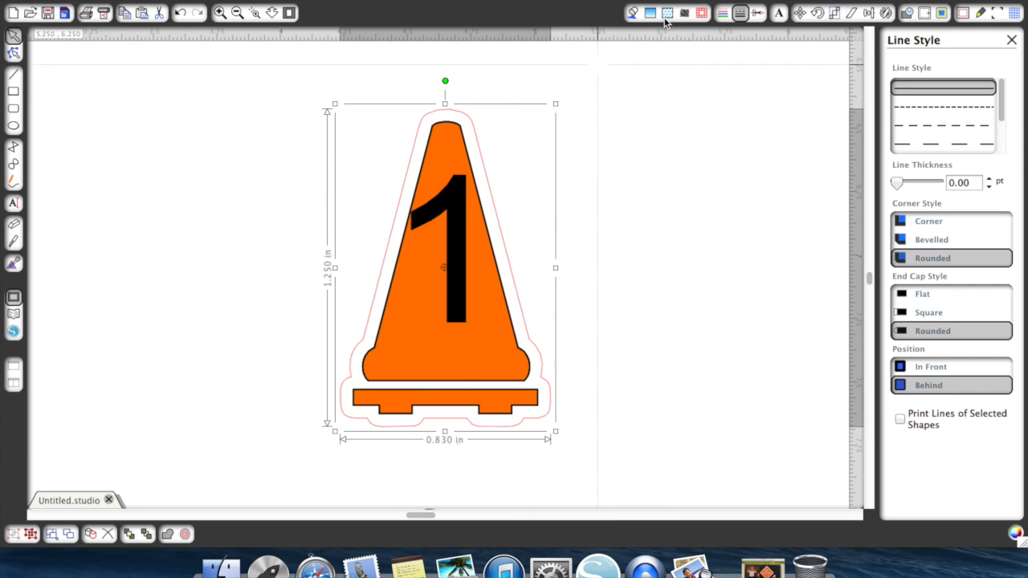
- Set the grouped cone's cut style to Cut Edge and place the cone off the page beside the dump truck
{"action": "left_click", "coordinate": [759, 15]}
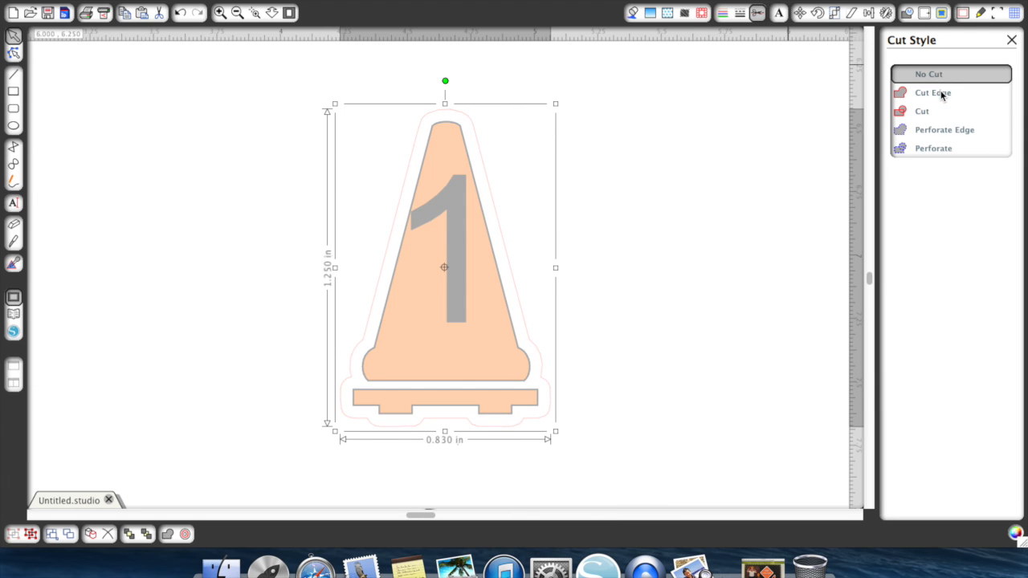
{"action": "left_click", "coordinate": [940, 94]}
{"action": "left_click", "coordinate": [739, 209]}
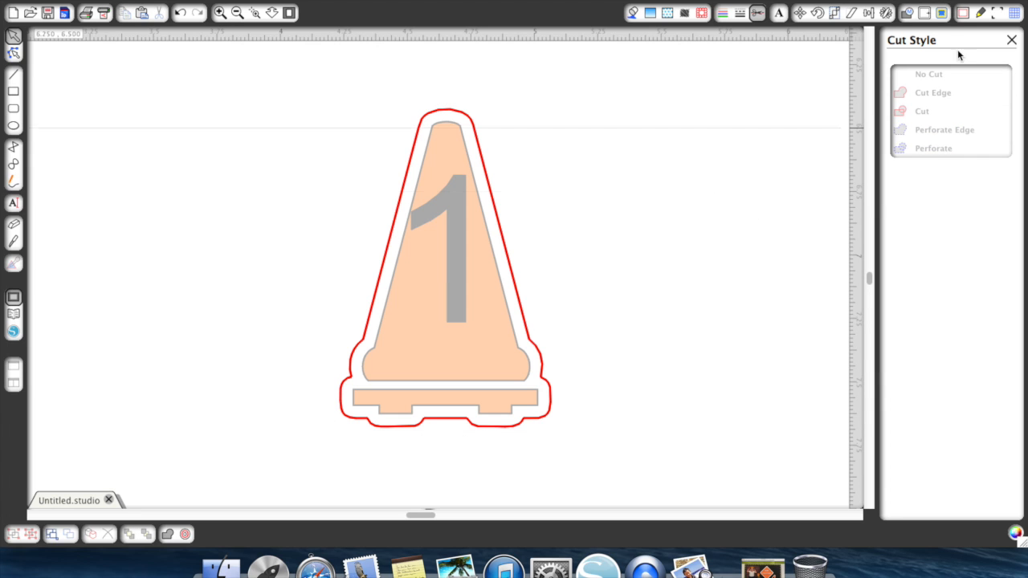
{"action": "left_click", "coordinate": [1009, 41]}
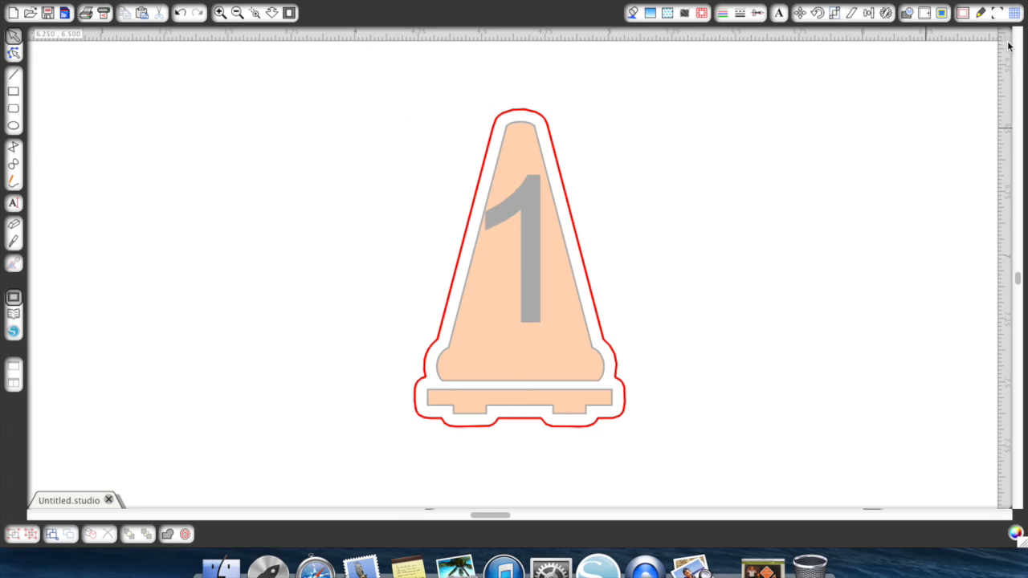
{"action": "left_click", "coordinate": [240, 18]}
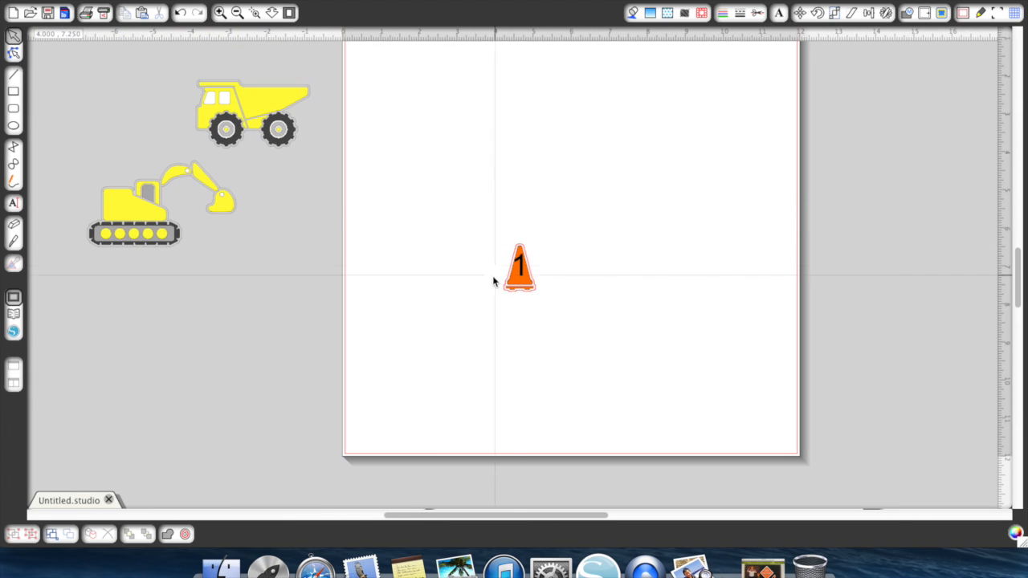
{"action": "left_click_drag", "start_coordinate": [520, 285], "coordinate": [134, 125]}
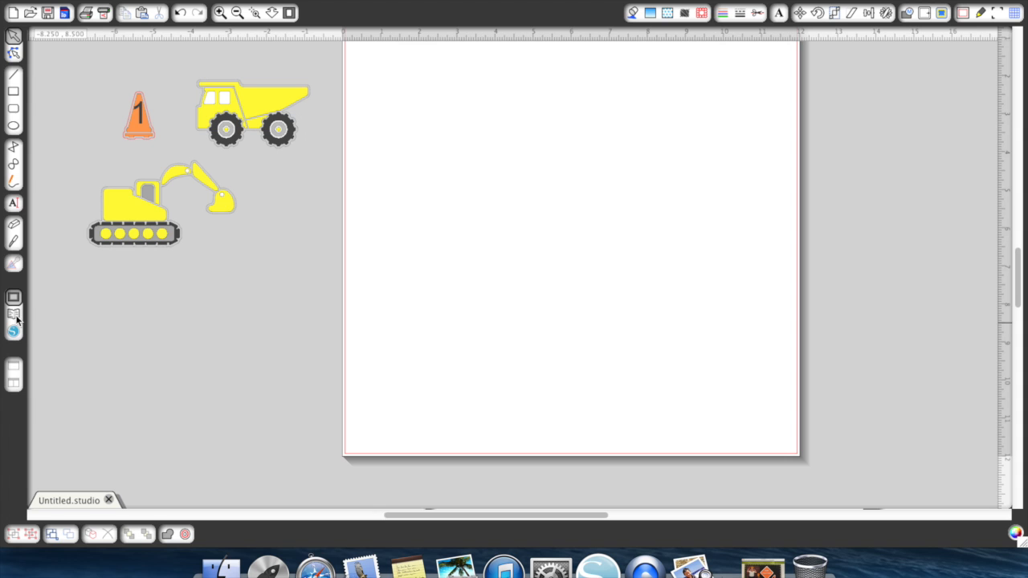
- Check the reference card photo and add the 'detour ahead' traffic sign from the library to the page
{"action": "left_click", "coordinate": [763, 568]}
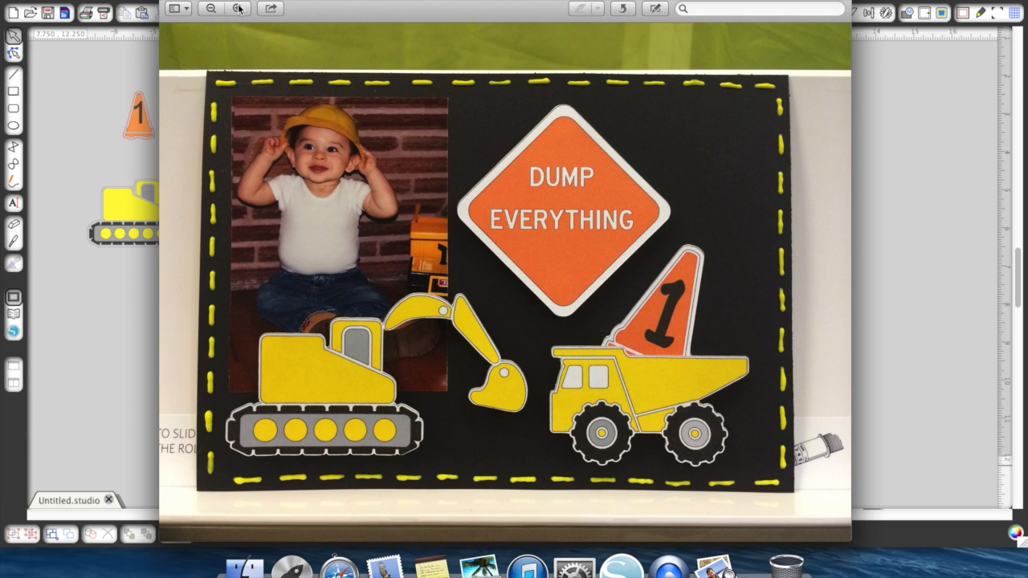
{"action": "key", "text": "super+m"}
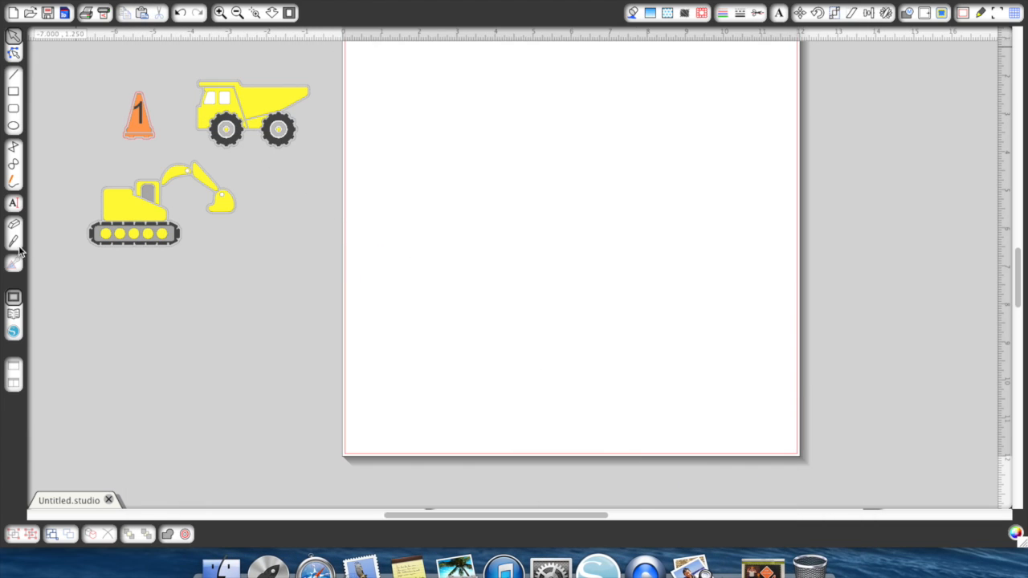
{"action": "left_click", "coordinate": [14, 316]}
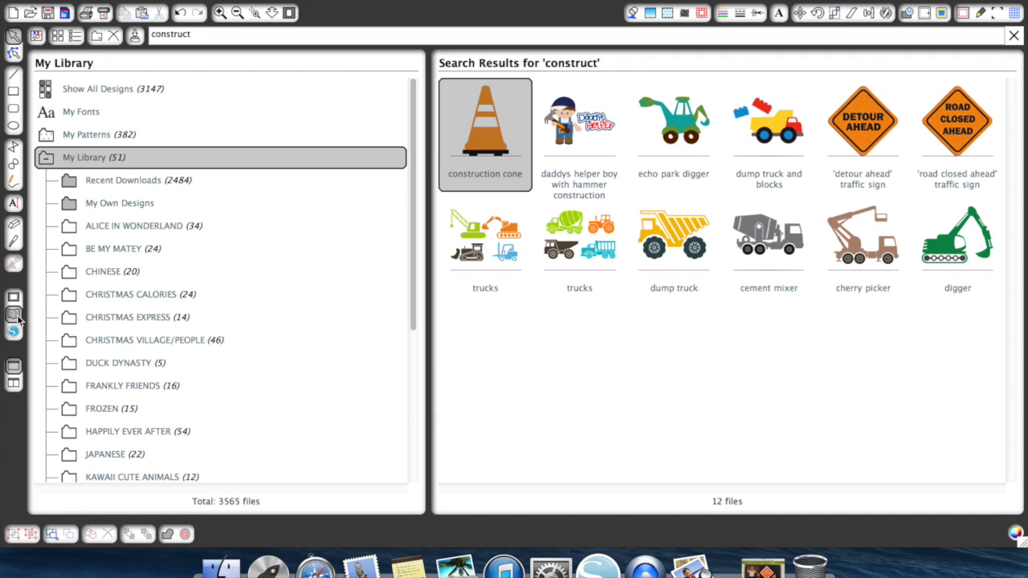
{"action": "double_click", "coordinate": [877, 131]}
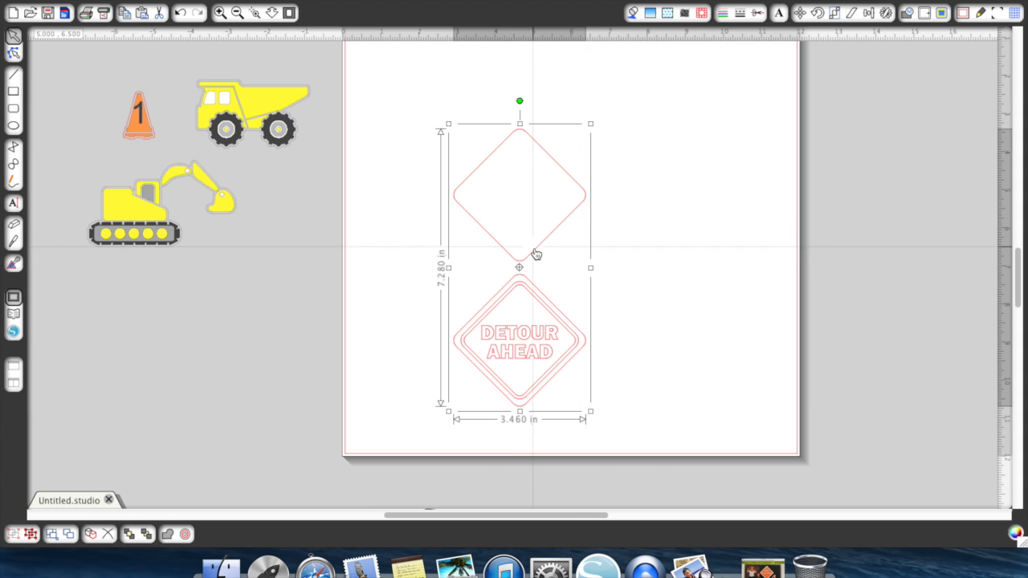
{"action": "left_click", "coordinate": [220, 12]}
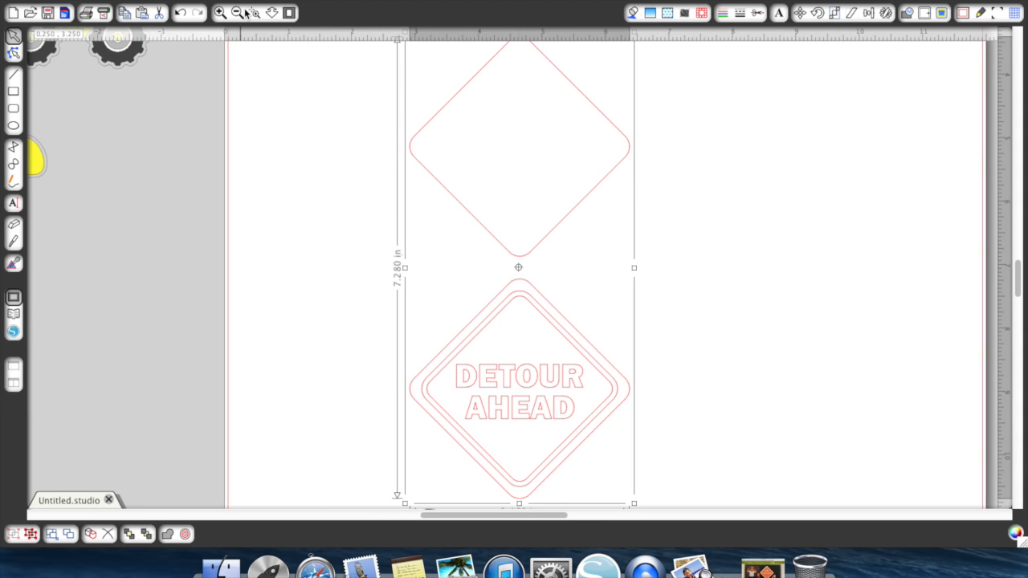
{"action": "left_click", "coordinate": [238, 12]}
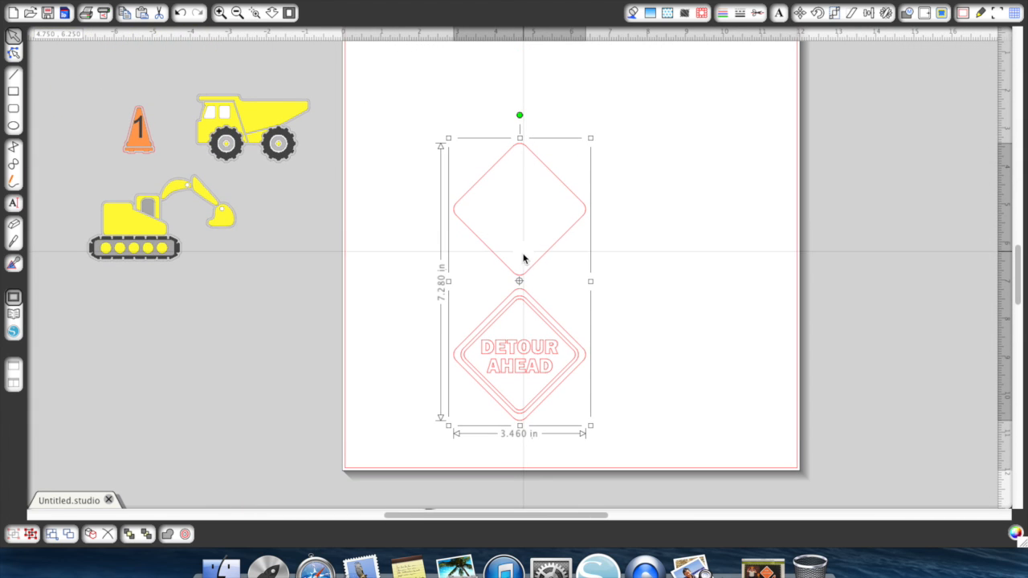
- Ungroup the detour sign design twice so its diamonds and lettering become separate pieces
{"action": "right_click", "coordinate": [530, 272]}
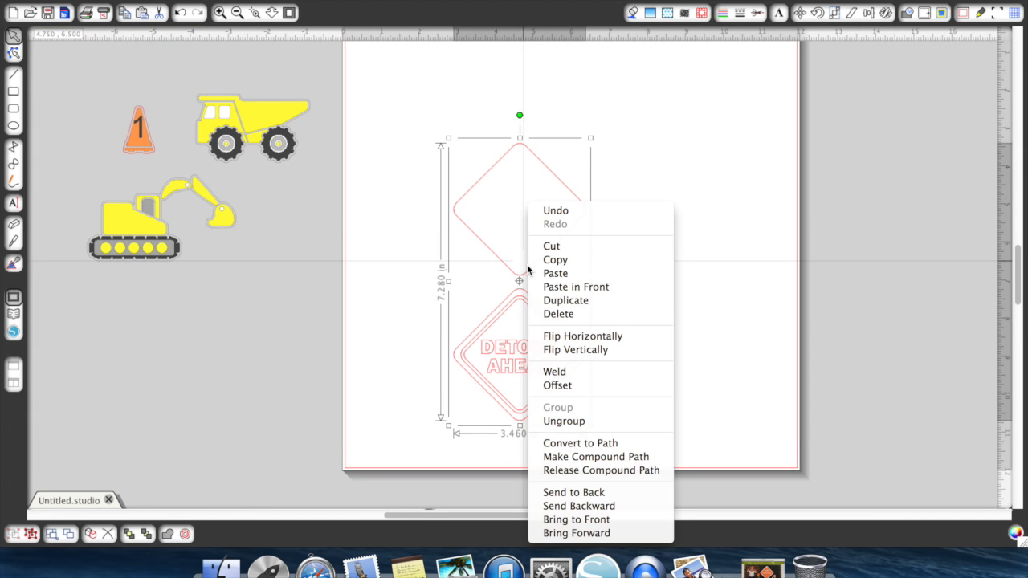
{"action": "left_click", "coordinate": [561, 420]}
{"action": "left_click", "coordinate": [666, 302]}
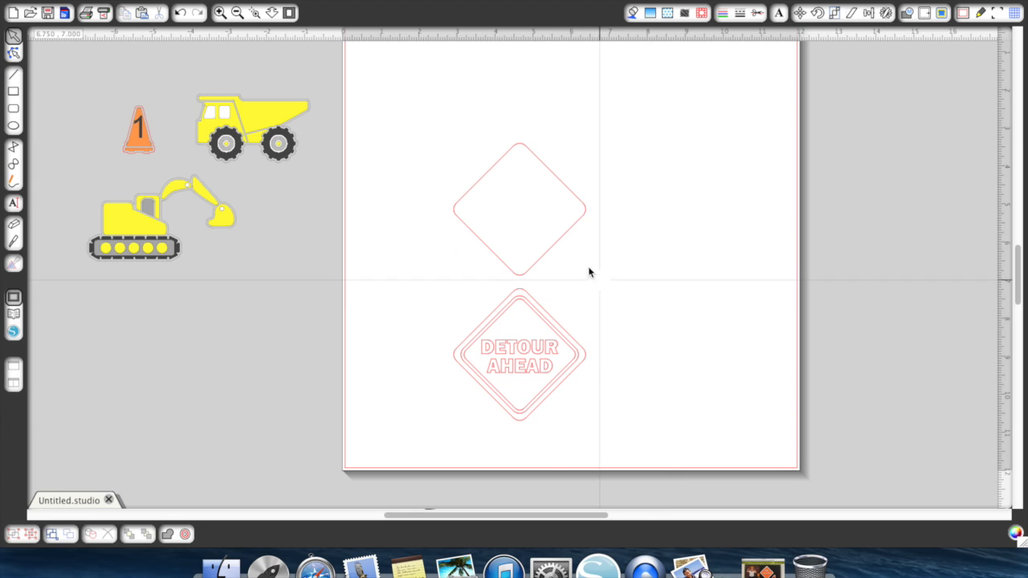
{"action": "left_click", "coordinate": [559, 239]}
{"action": "right_click", "coordinate": [558, 239]}
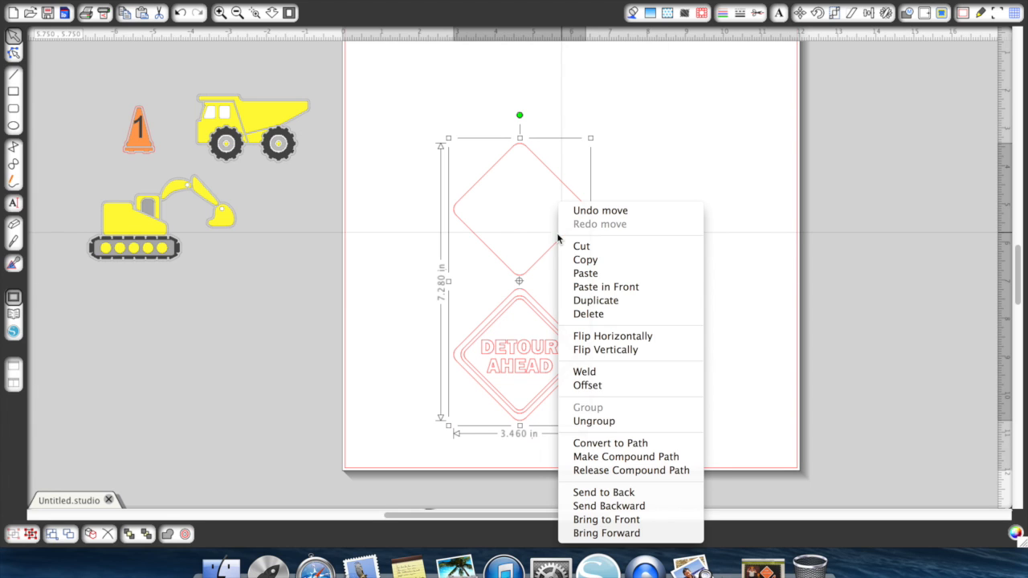
{"action": "left_click", "coordinate": [592, 419]}
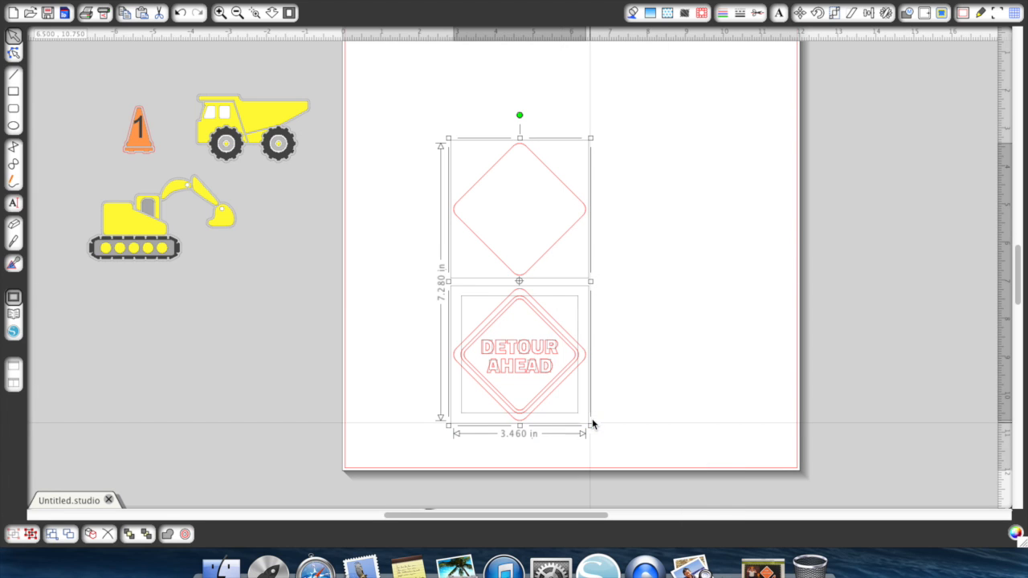
- Remove the blank diamond and pull the DETOUR AHEAD panel out to the right of the sign's border
{"action": "left_click", "coordinate": [598, 253]}
{"action": "left_click", "coordinate": [563, 237]}
{"action": "left_click_drag", "start_coordinate": [563, 238], "coordinate": [667, 269]}
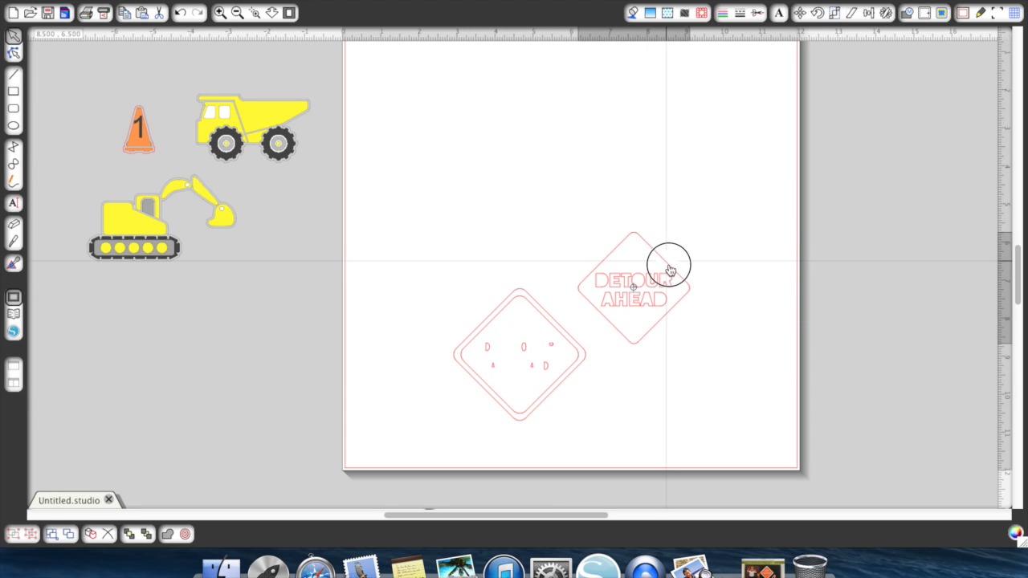
- Delete the leftover inner letter pieces inside the sign's diamond border
{"action": "left_click", "coordinate": [492, 351]}
{"action": "key", "text": "Delete"}
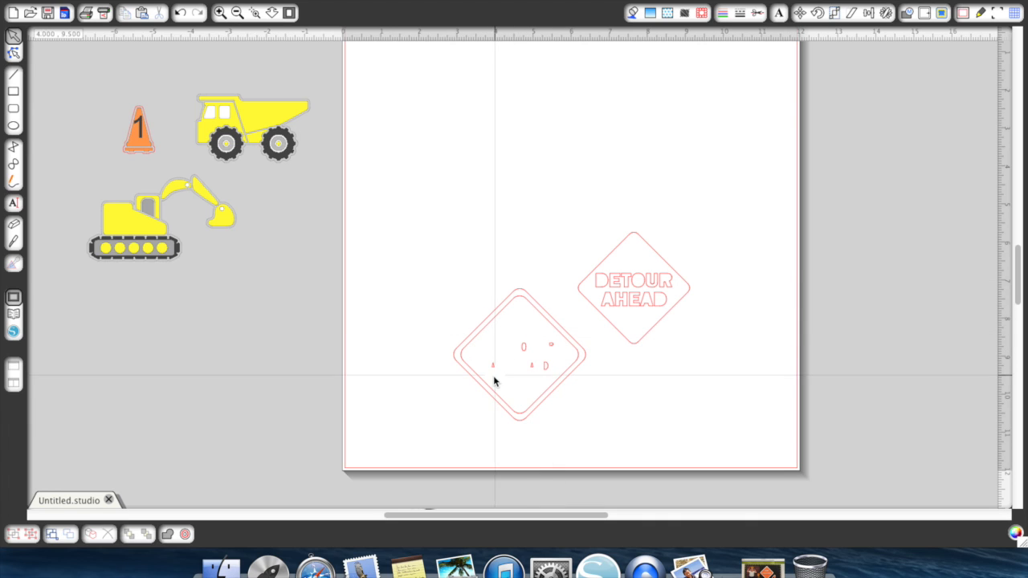
{"action": "left_click", "coordinate": [521, 351]}
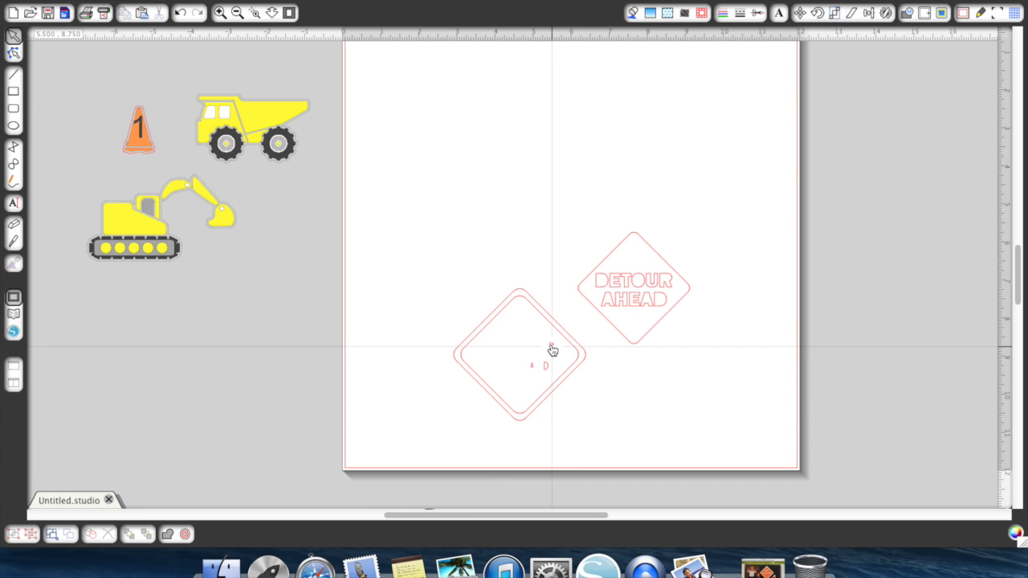
{"action": "key", "text": "Delete"}
{"action": "left_click", "coordinate": [543, 366]}
{"action": "key", "text": "Delete"}
- Move the double-line diamond border up and to the left on the page
{"action": "left_click_drag", "start_coordinate": [567, 344], "coordinate": [517, 264]}
{"action": "right_click", "coordinate": [516, 264]}
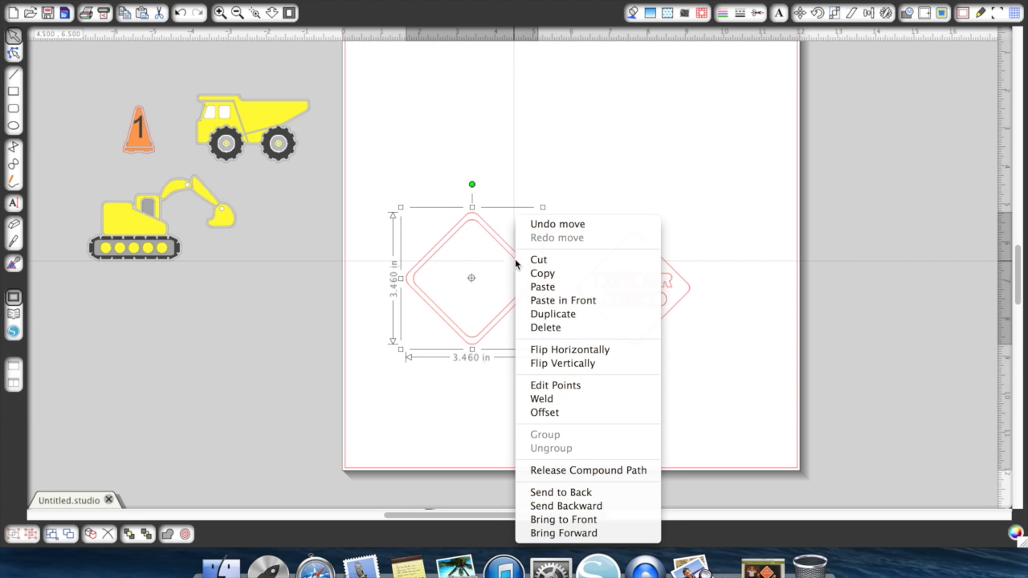
{"action": "left_click", "coordinate": [474, 431]}
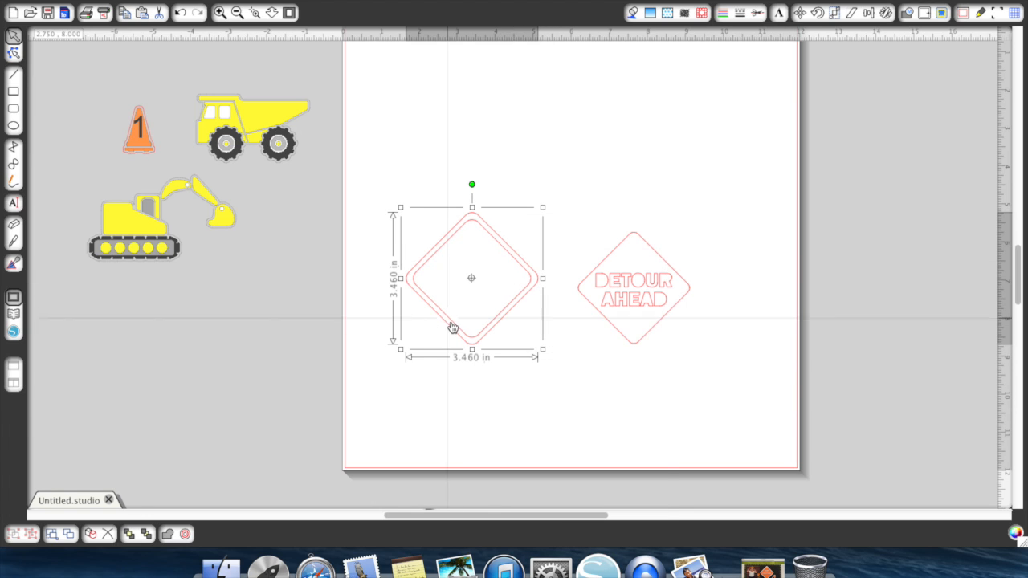
- Delete the DETOUR AHEAD lettered panel
{"action": "left_click", "coordinate": [452, 409]}
{"action": "left_click", "coordinate": [619, 310]}
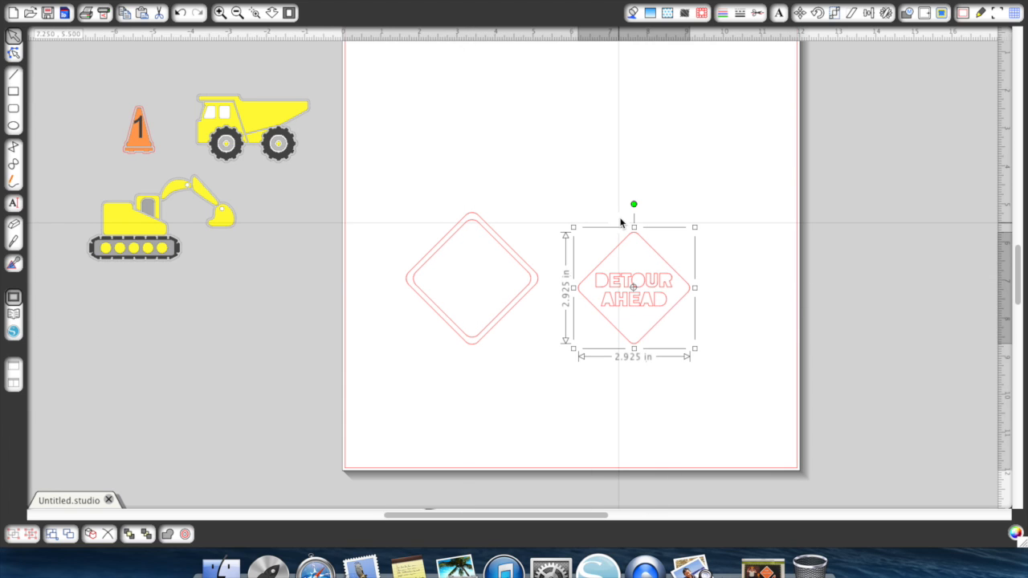
{"action": "key", "text": "Delete"}
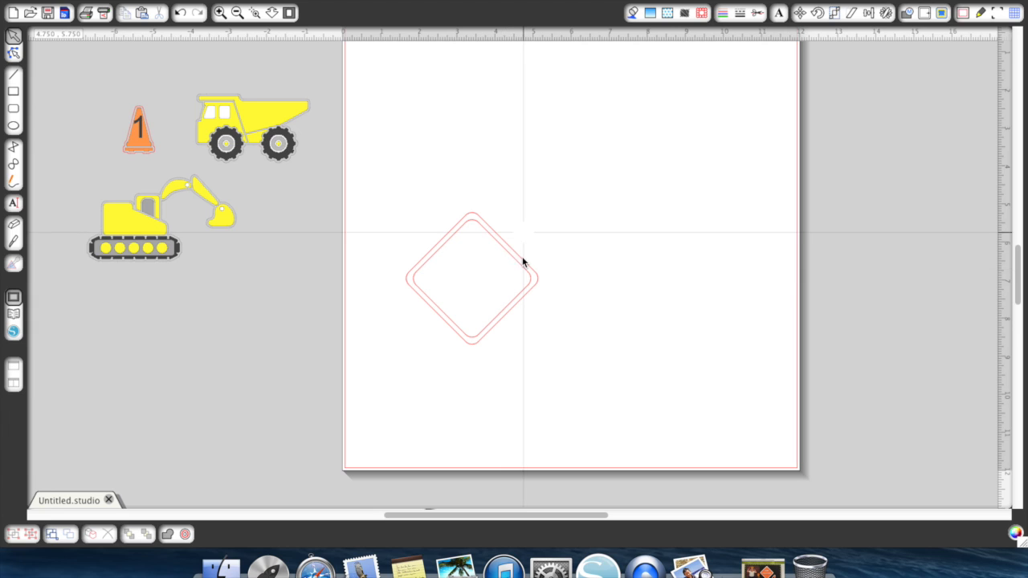
- Release the compound path of the double-line diamond border so its inner and outer outlines are separate shapes
{"action": "scroll", "coordinate": [514, 235], "scroll_direction": "right", "scroll_amount": 1}
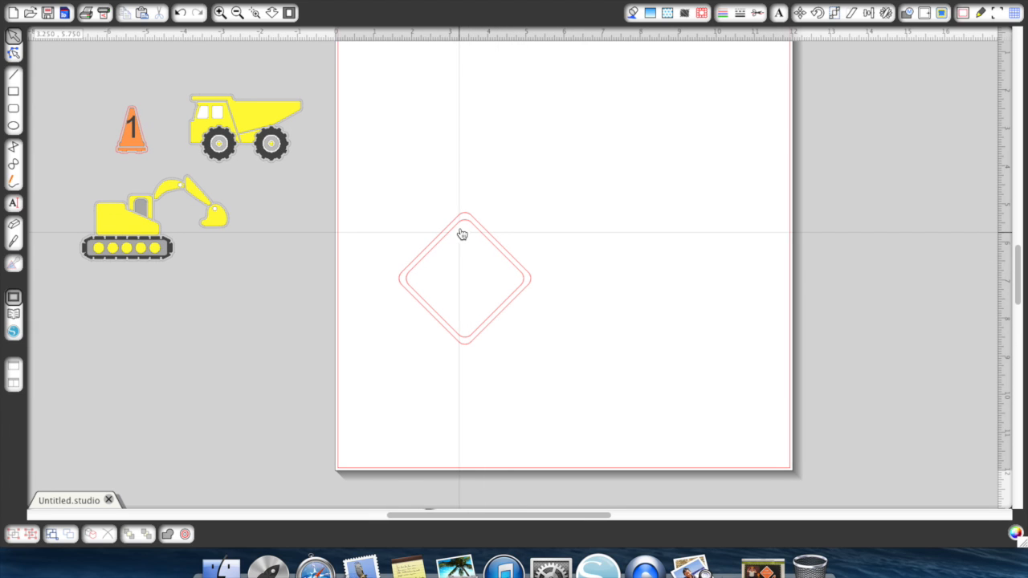
{"action": "left_click", "coordinate": [463, 233]}
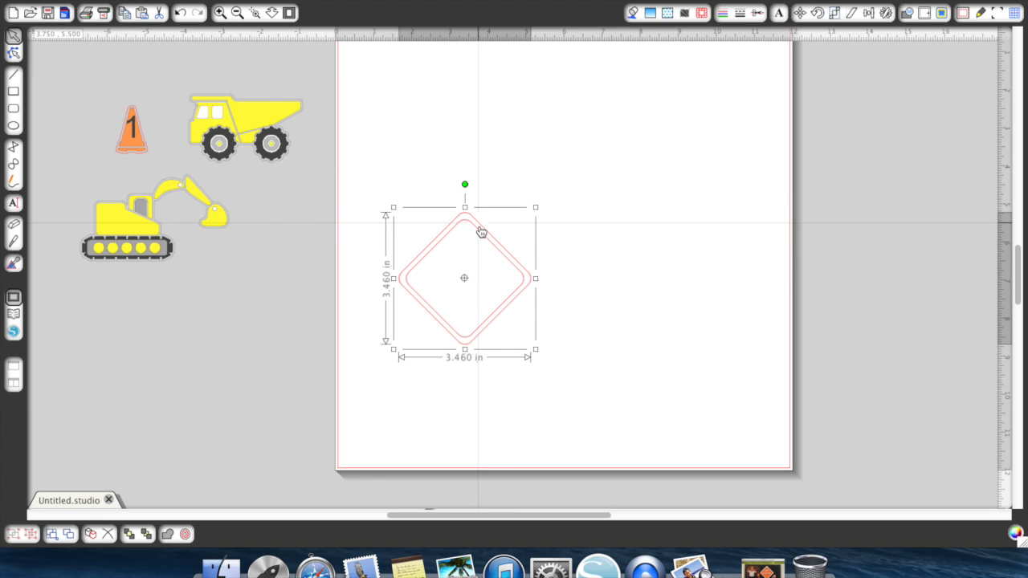
{"action": "right_click", "coordinate": [463, 242]}
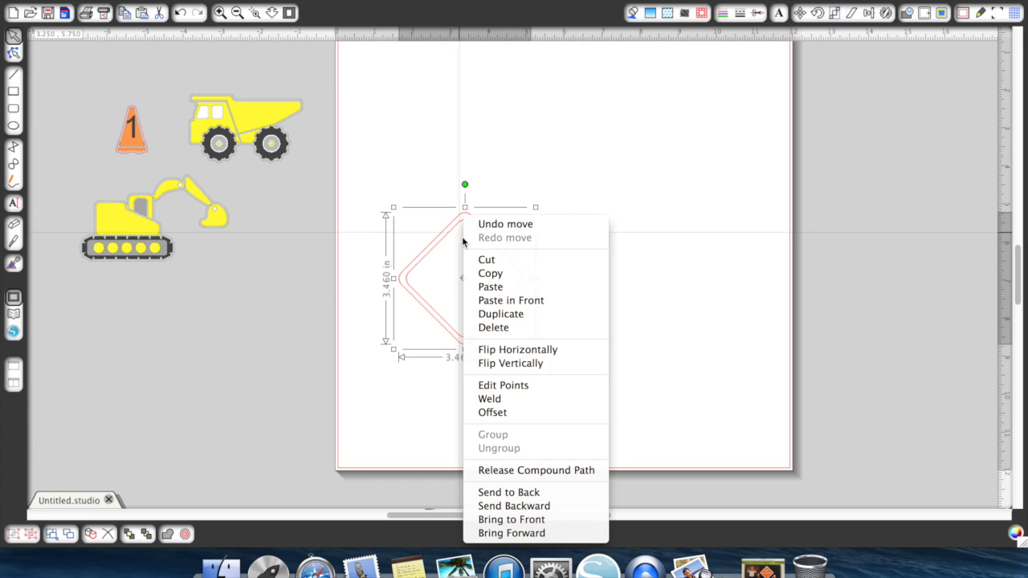
{"action": "left_click", "coordinate": [495, 470]}
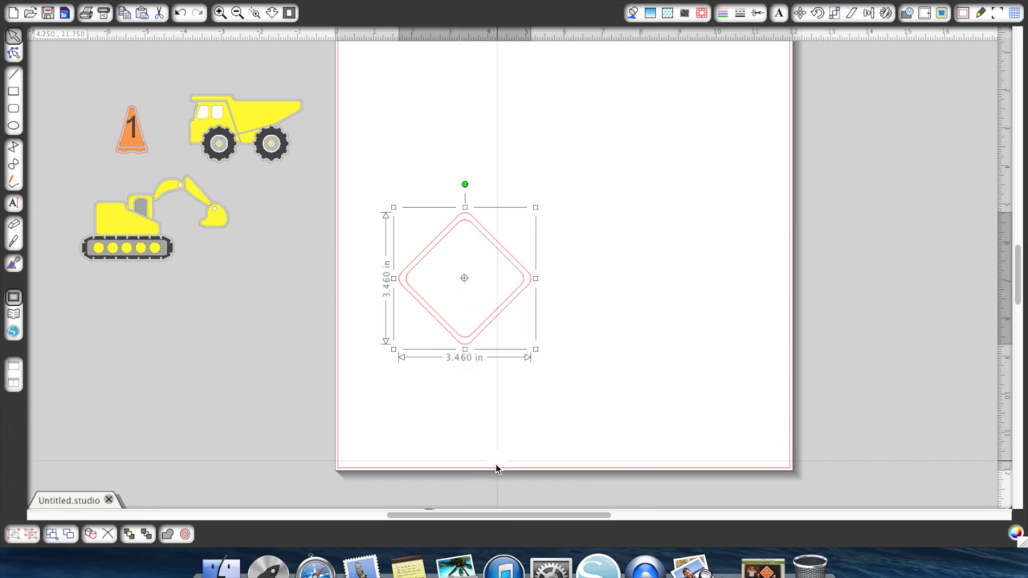
{"action": "left_click", "coordinate": [493, 415]}
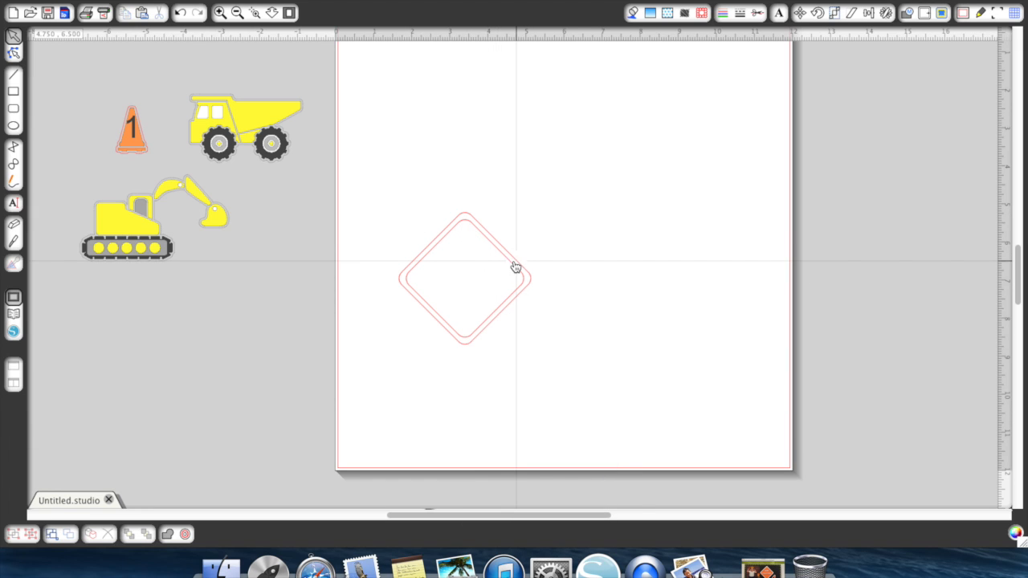
- Fill the inner diamond of the sign with orange, leaving the outer diamond unfilled
{"action": "mouse_move", "coordinate": [515, 266]}
{"action": "left_mouse_down"}
{"action": "mouse_move", "coordinate": [554, 272]}
{"action": "mouse_move", "coordinate": [516, 263]}
{"action": "left_mouse_up"}
{"action": "left_click", "coordinate": [515, 269]}
{"action": "left_click", "coordinate": [638, 11]}
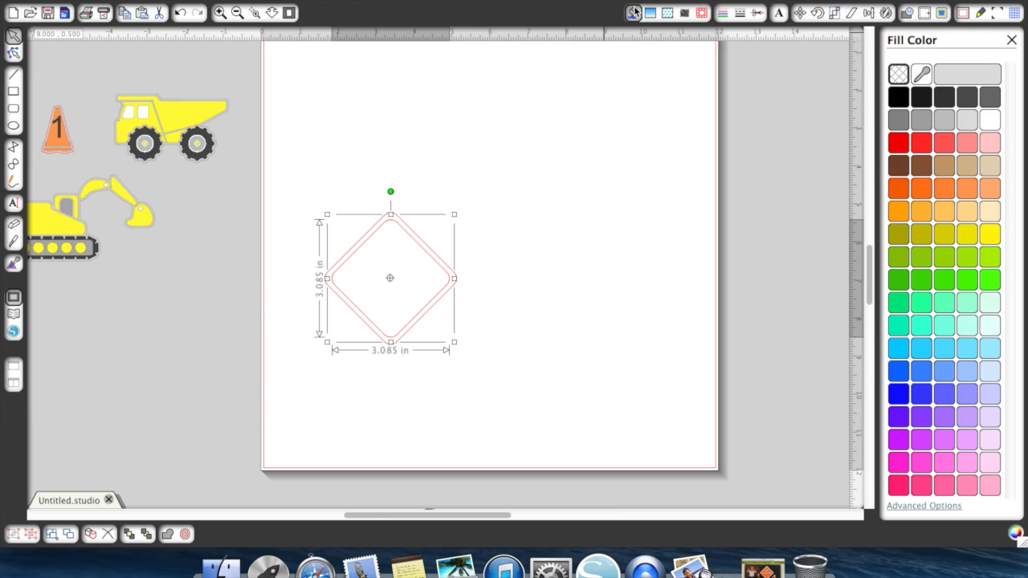
{"action": "left_click", "coordinate": [914, 190]}
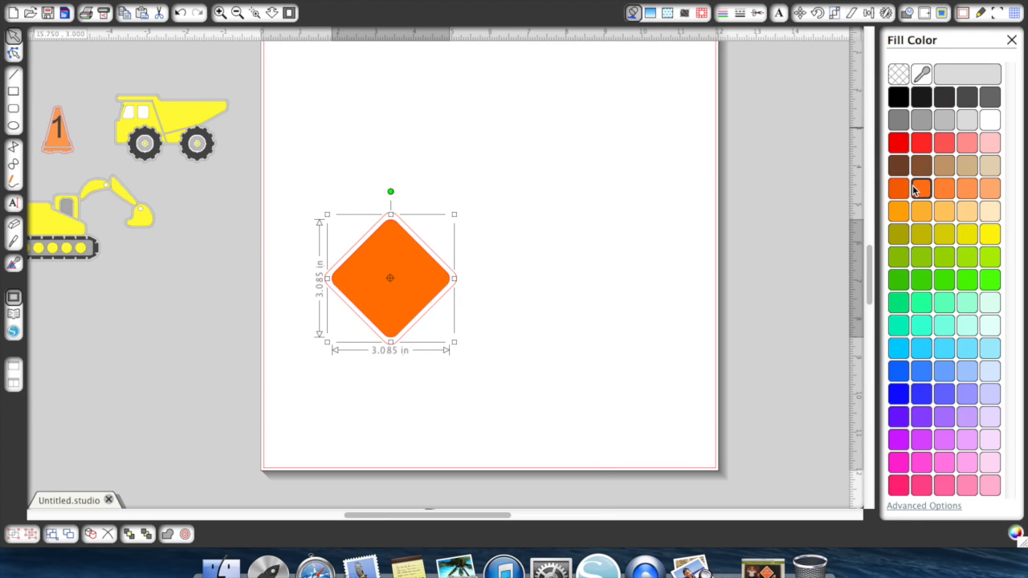
{"action": "left_click", "coordinate": [601, 244]}
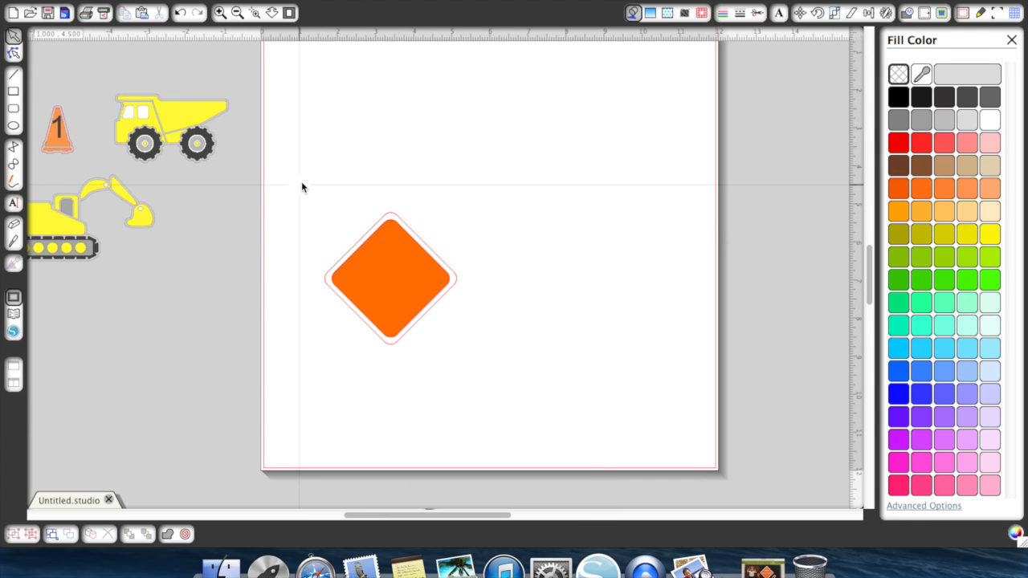
- Give both diamonds of the sign a black outline with a 0.25 pt line thickness
{"action": "left_click_drag", "start_coordinate": [306, 169], "coordinate": [466, 336]}
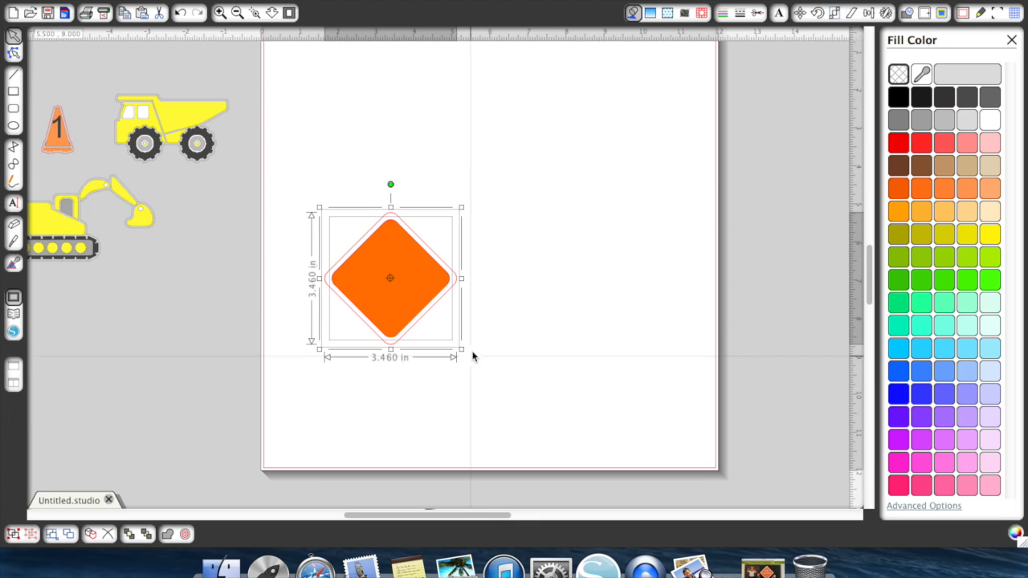
{"action": "left_click", "coordinate": [722, 14]}
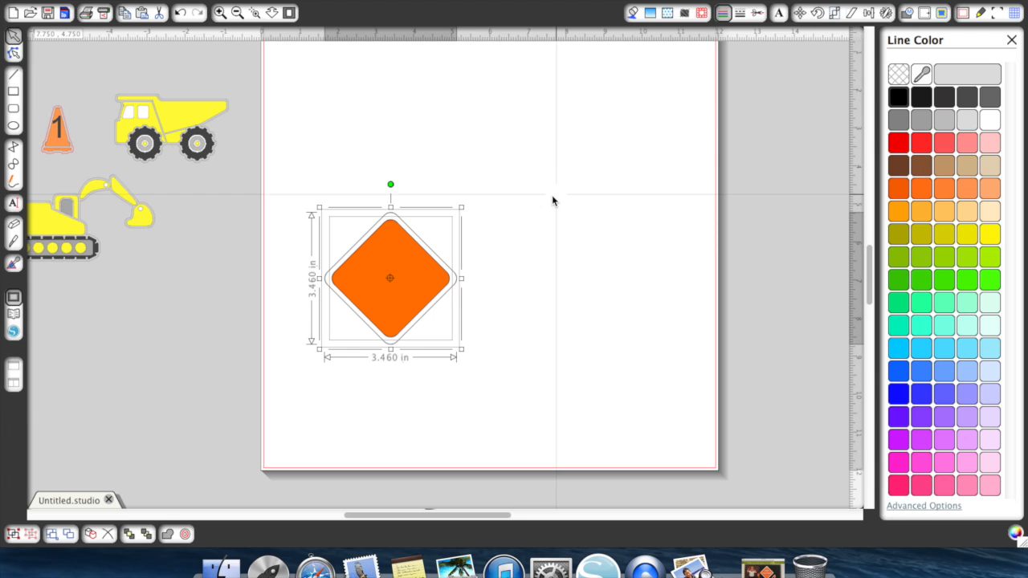
{"action": "left_click", "coordinate": [739, 14]}
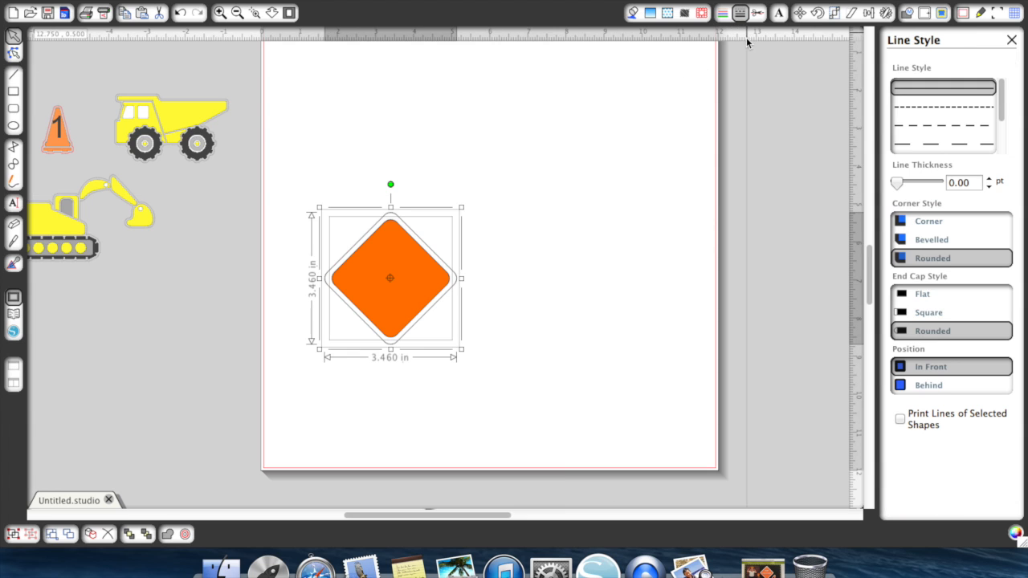
{"action": "left_click", "coordinate": [991, 180]}
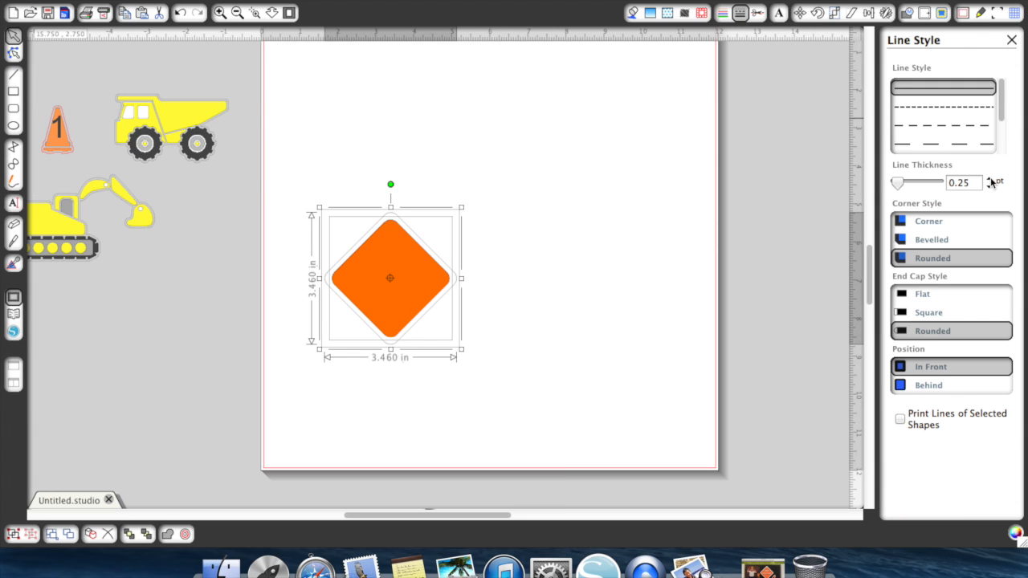
{"action": "left_click", "coordinate": [560, 255]}
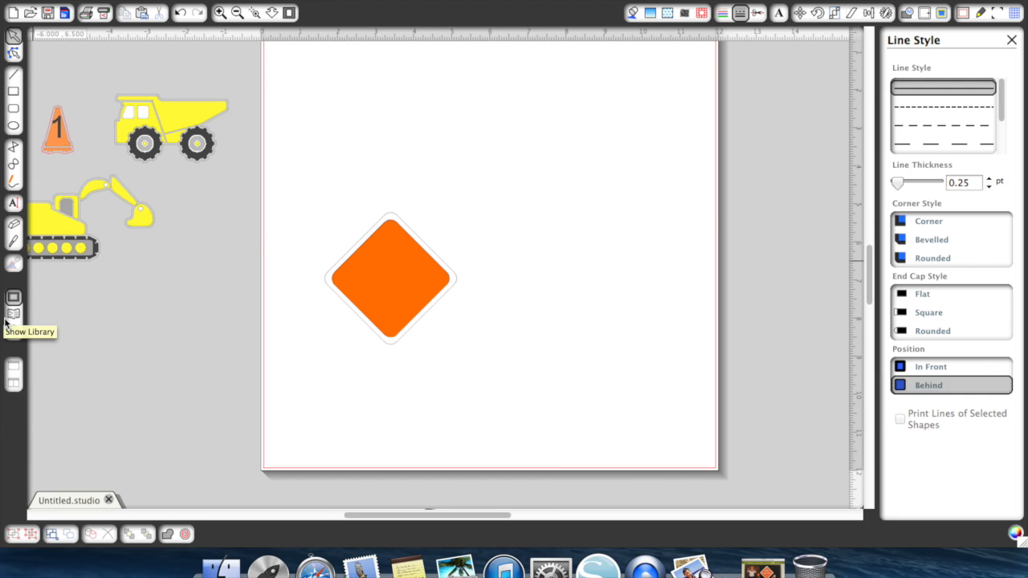
- Check the sign wording in the card photo IMG_0402.JPG and add the two-line Arial text DUMP / EVERYTHING on the page beside the diamond
{"action": "left_click", "coordinate": [14, 206]}
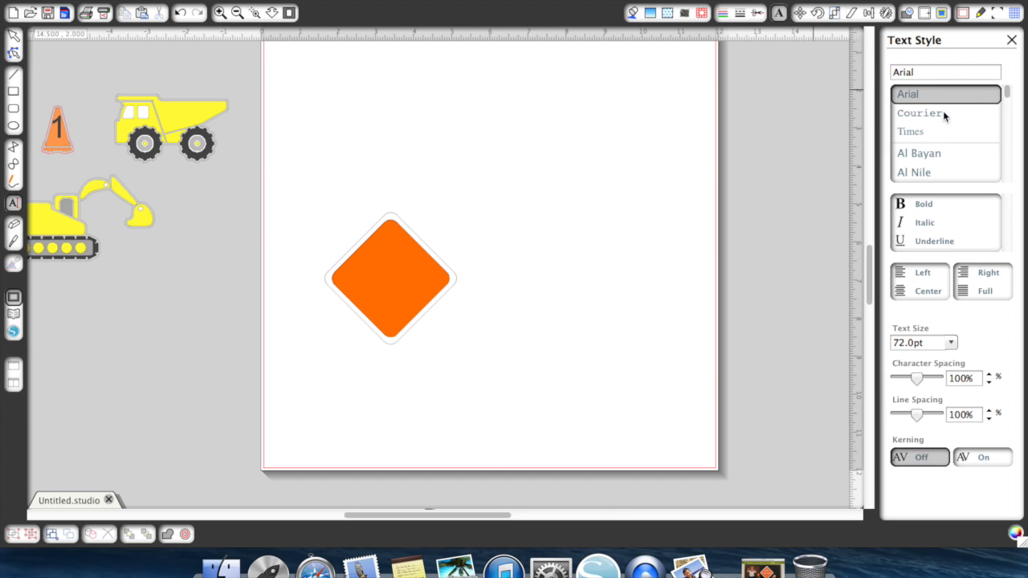
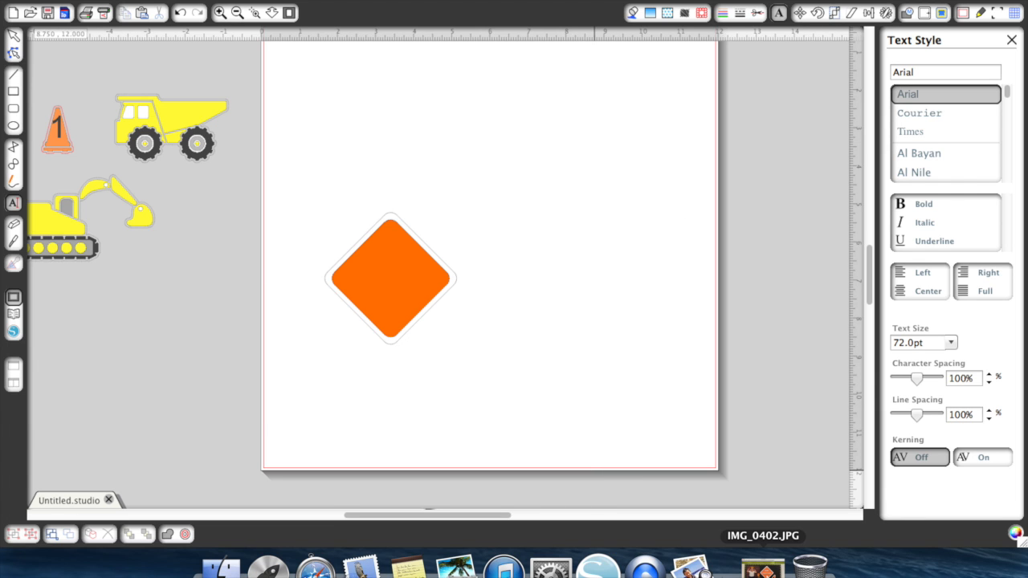
{"action": "left_click", "coordinate": [764, 567]}
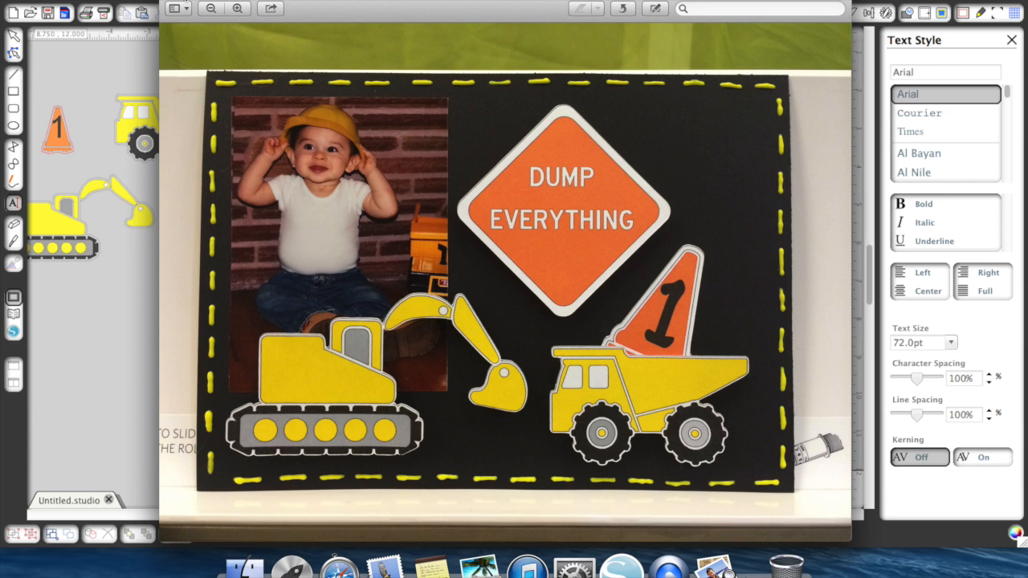
{"action": "left_click", "coordinate": [185, 2]}
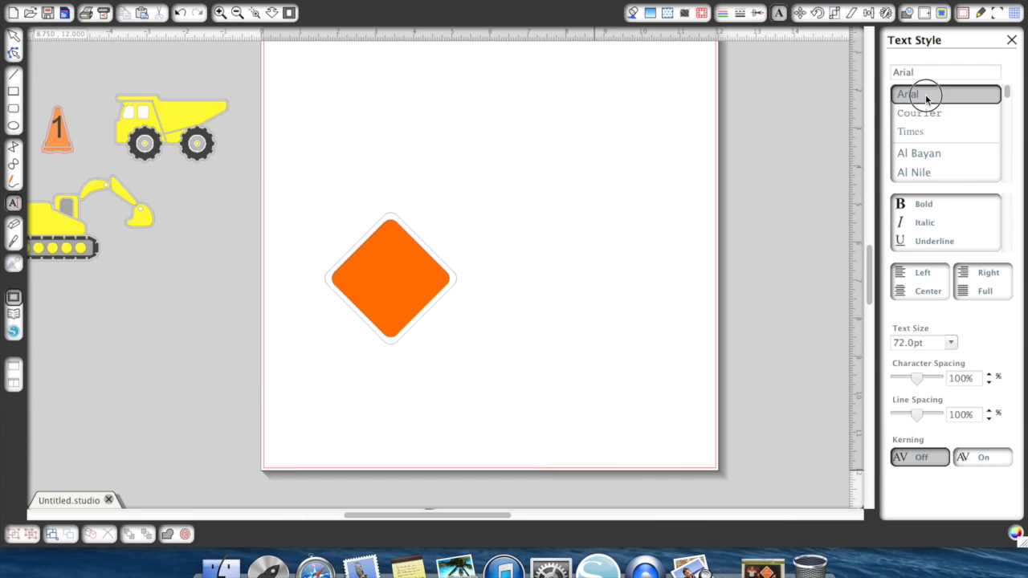
{"action": "left_click", "coordinate": [495, 157]}
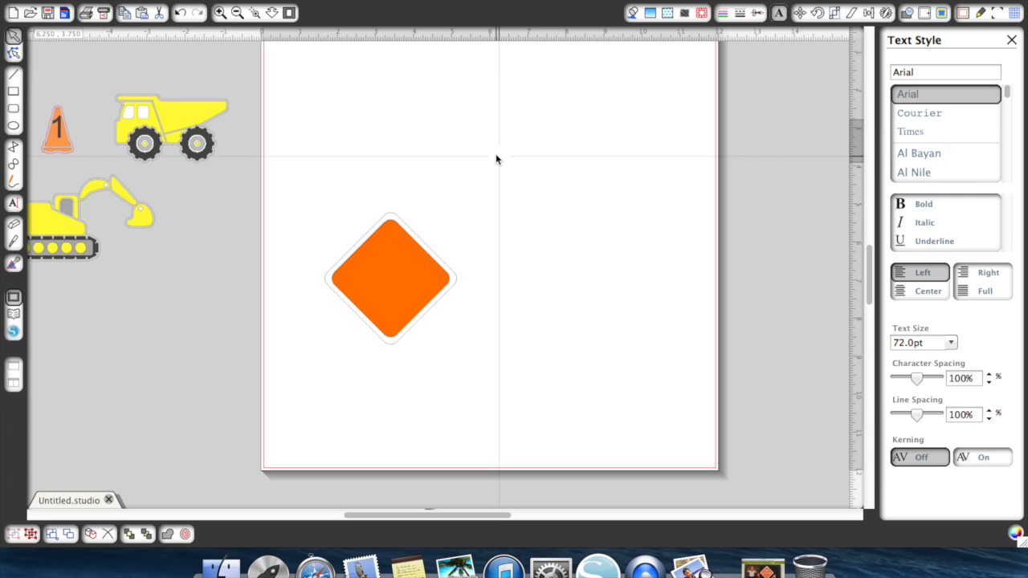
{"action": "type", "text": "dum"}
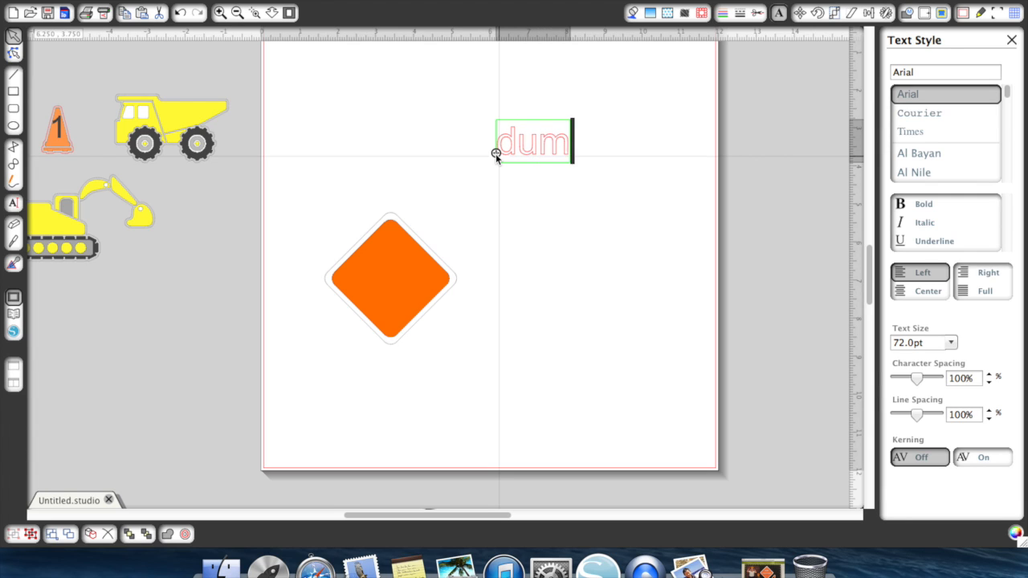
{"action": "key", "text": "BackSpace"}
{"action": "key", "text": "BackSpace"}
{"action": "key", "text": "BackSpace"}
{"action": "type", "text": "DUMP"}
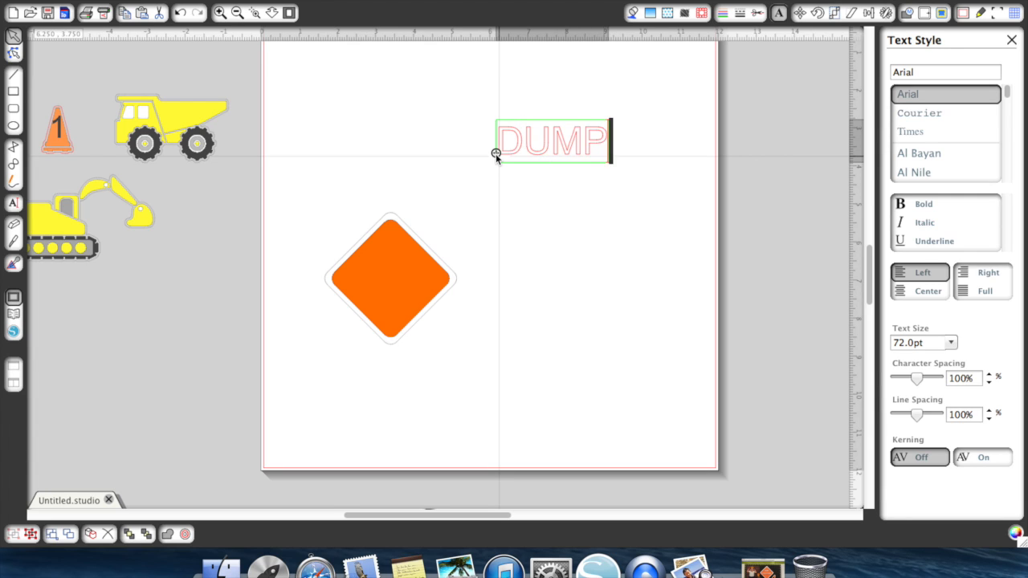
{"action": "key", "text": "Return"}
{"action": "type", "text": "EV"}
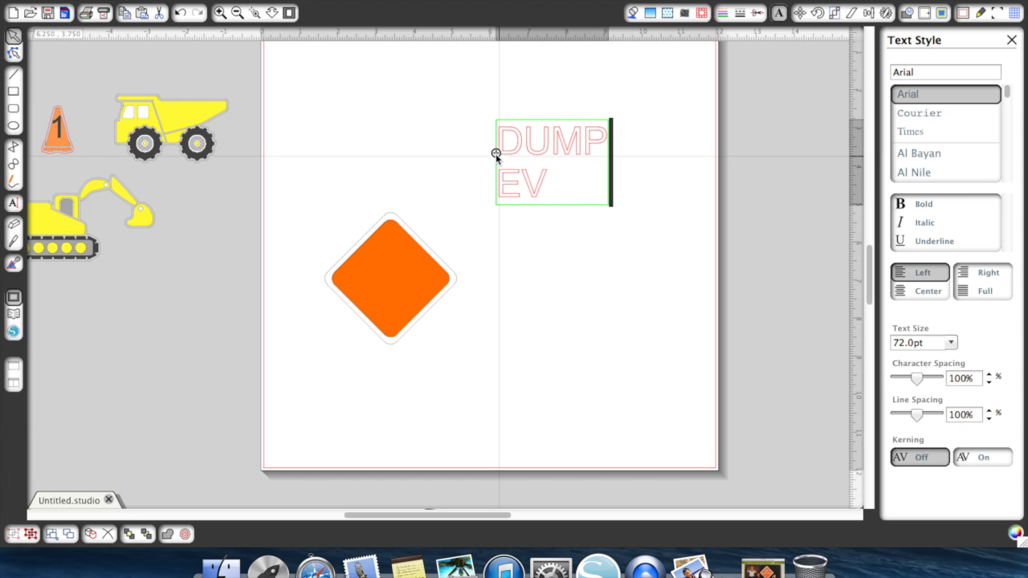
{"action": "type", "text": "ERYTHING"}
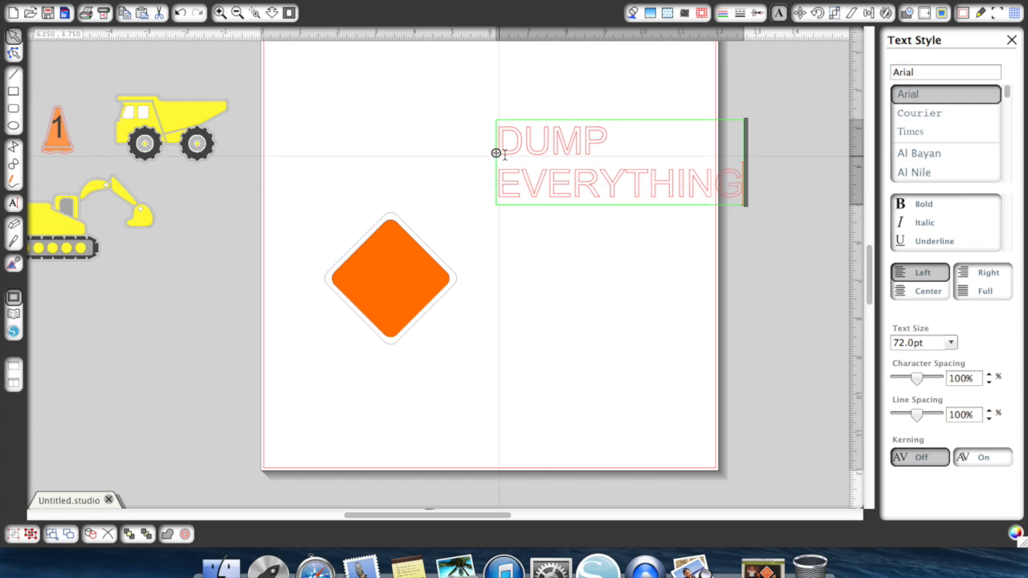
{"action": "left_click", "coordinate": [554, 281]}
- Center-align the two lines of the DUMP EVERYTHING text
{"action": "left_click", "coordinate": [540, 199]}
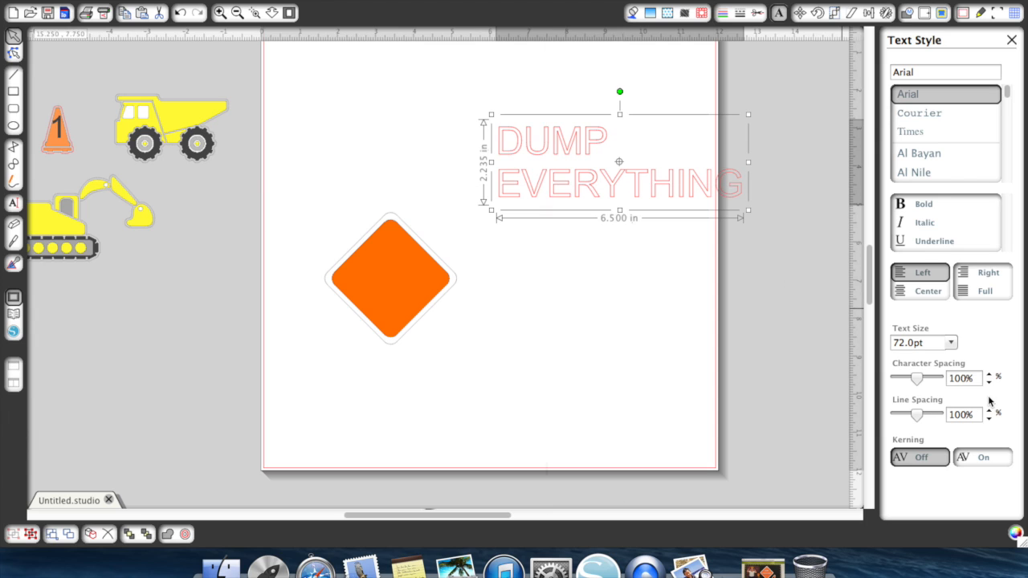
{"action": "left_click", "coordinate": [916, 292]}
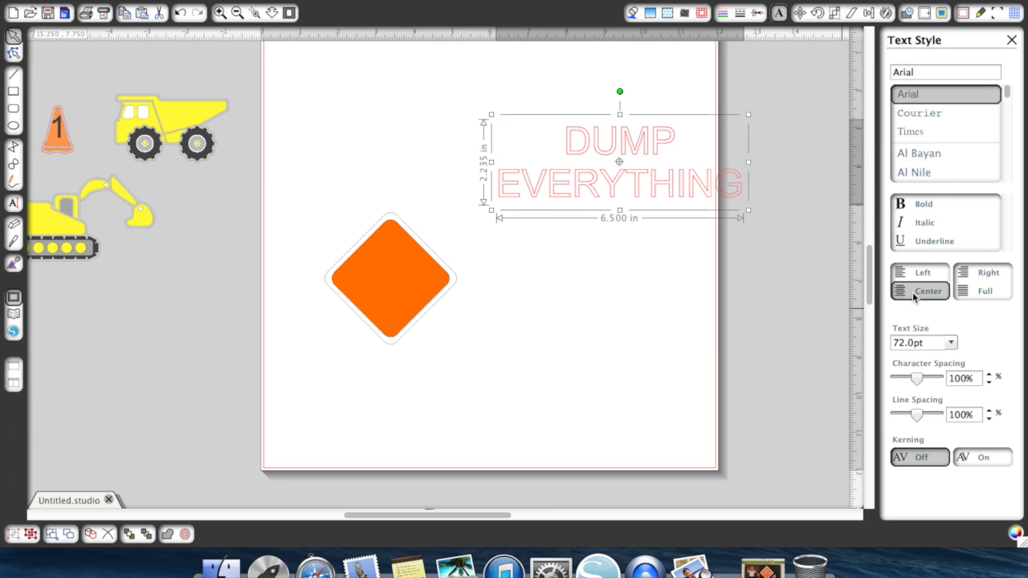
{"action": "left_click", "coordinate": [659, 330]}
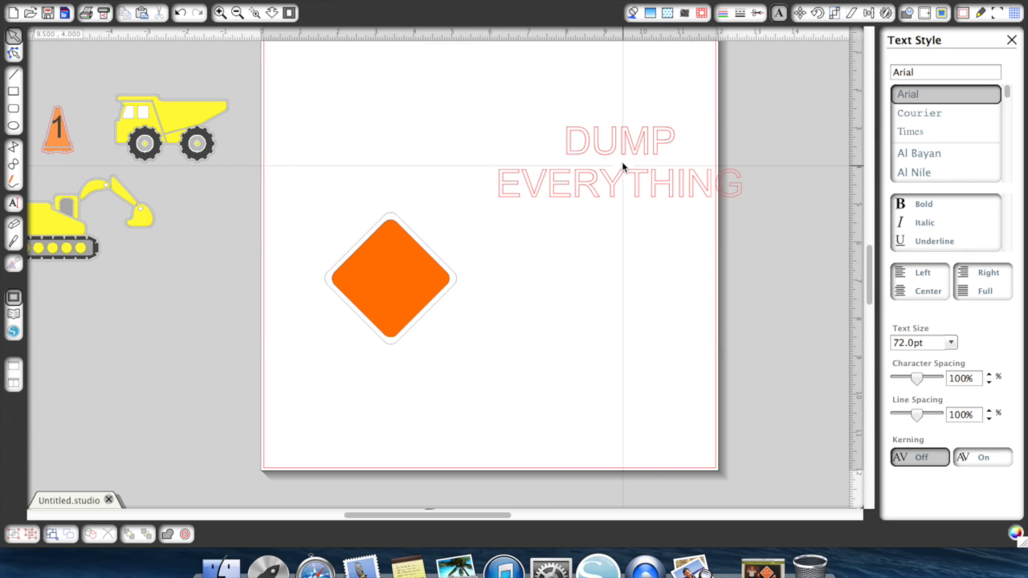
- Scale the DUMP EVERYTHING text down to about 2.6 in wide and place it inside the orange diamond
{"action": "left_click", "coordinate": [724, 201]}
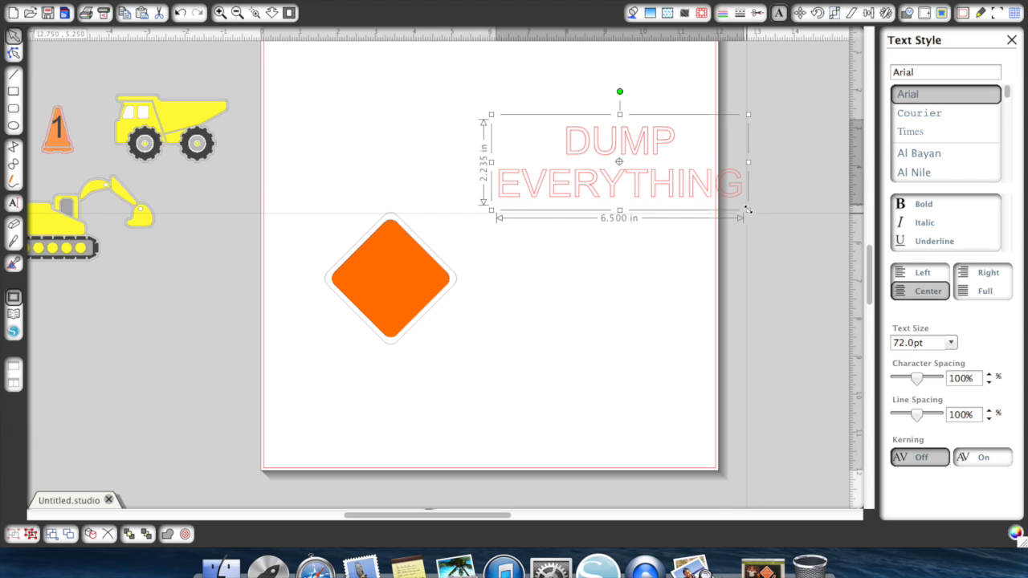
{"action": "left_click_drag", "start_coordinate": [748, 210], "coordinate": [446, 290]}
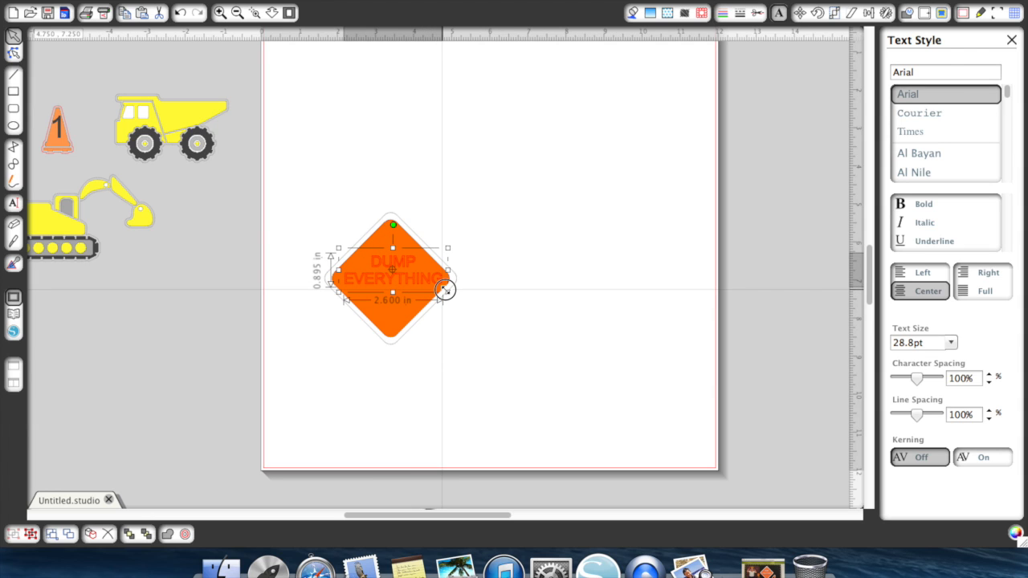
{"action": "left_click", "coordinate": [493, 296]}
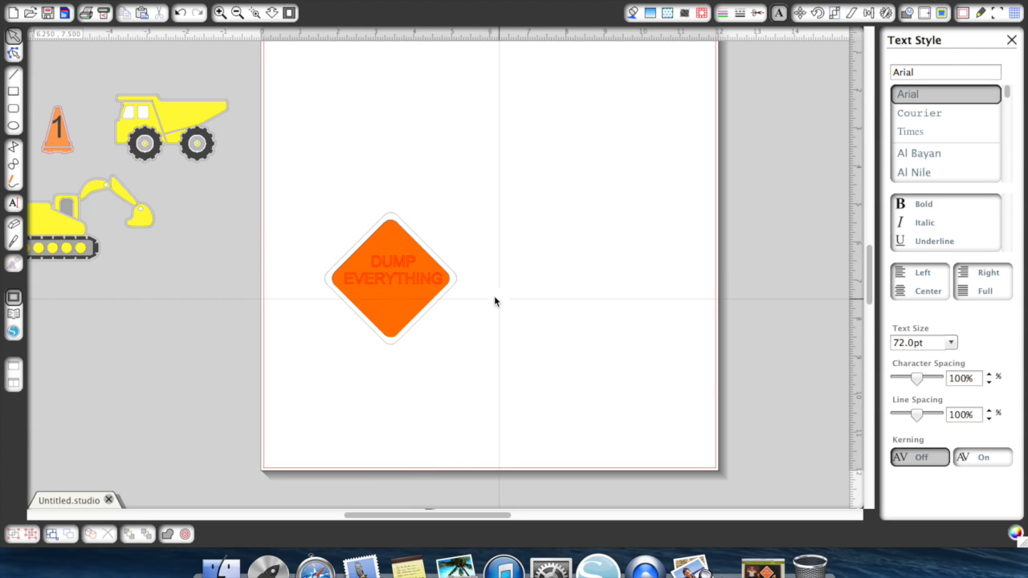
- Fill the DUMP EVERYTHING lettering with white
{"action": "left_click", "coordinate": [409, 279]}
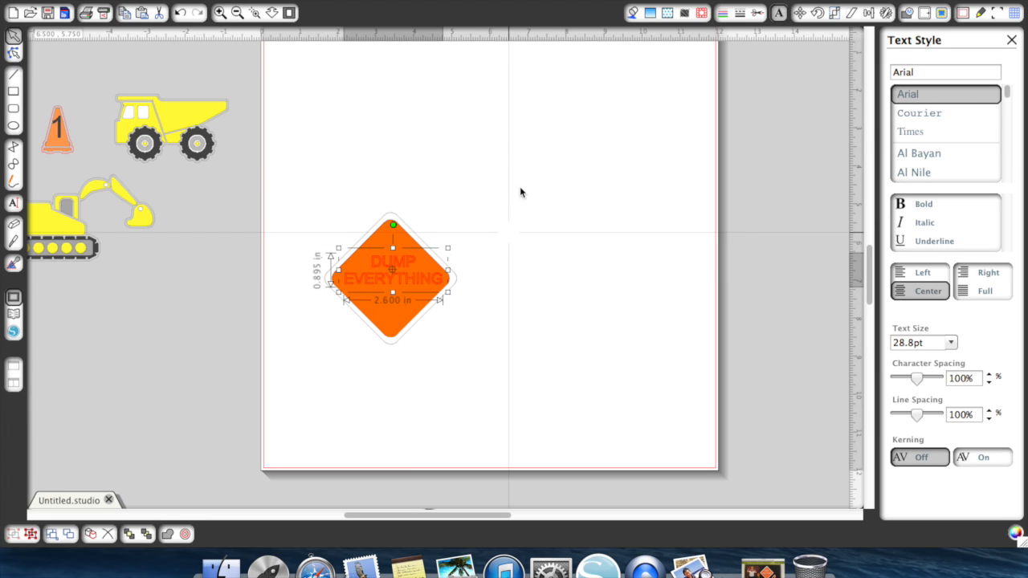
{"action": "left_click", "coordinate": [635, 13]}
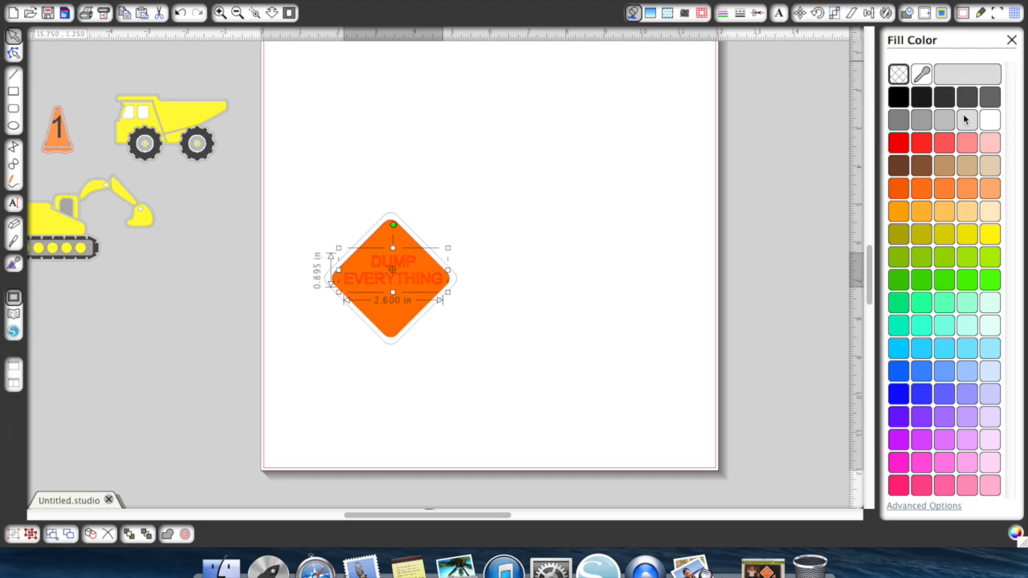
{"action": "left_click", "coordinate": [989, 120]}
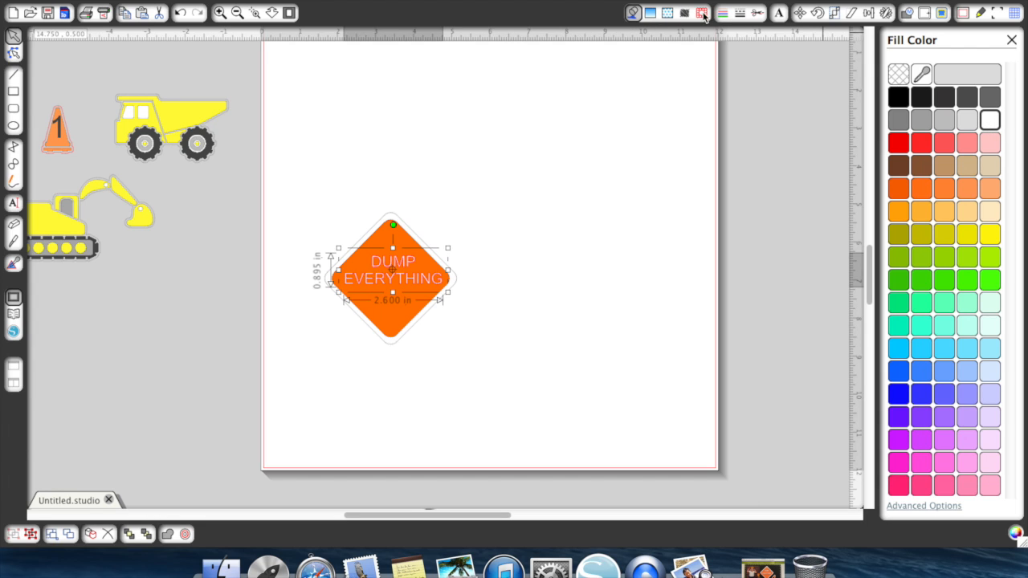
- Give the DUMP EVERYTHING lettering a black outline with a 0.25 pt line thickness
{"action": "left_click", "coordinate": [725, 14]}
{"action": "left_click", "coordinate": [901, 98]}
{"action": "left_click", "coordinate": [740, 14]}
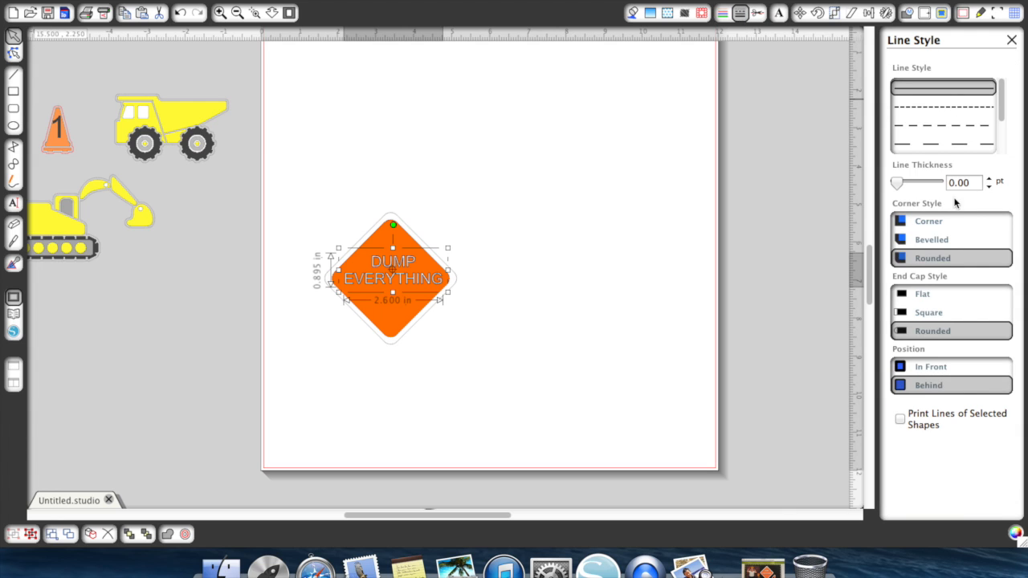
{"action": "left_click", "coordinate": [991, 181]}
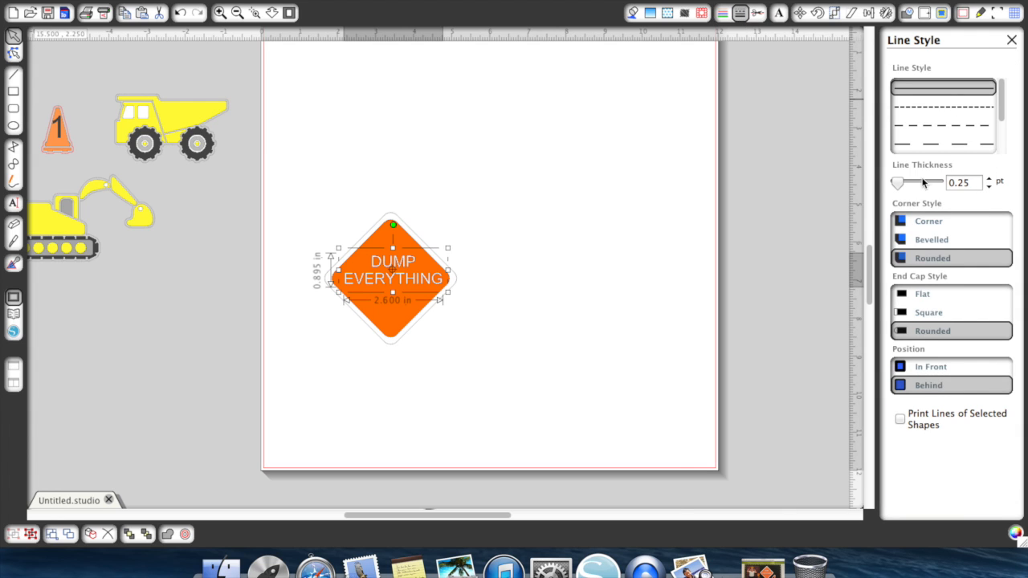
{"action": "left_click", "coordinate": [599, 224]}
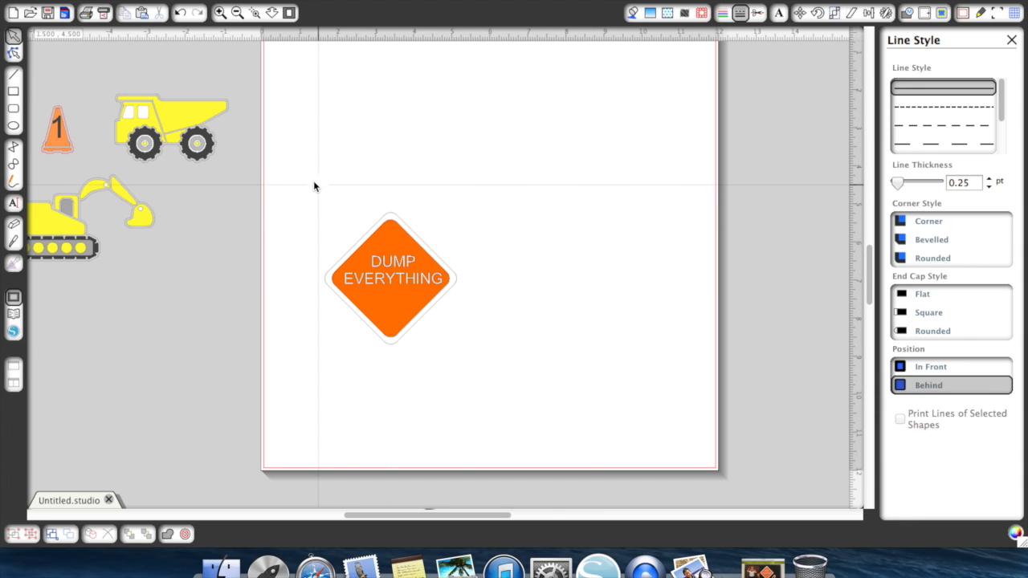
- Align the DUMP EVERYTHING text and diamonds on a common center and middle, and shift the lettering slightly upward inside the sign
{"action": "left_click_drag", "start_coordinate": [314, 182], "coordinate": [474, 359]}
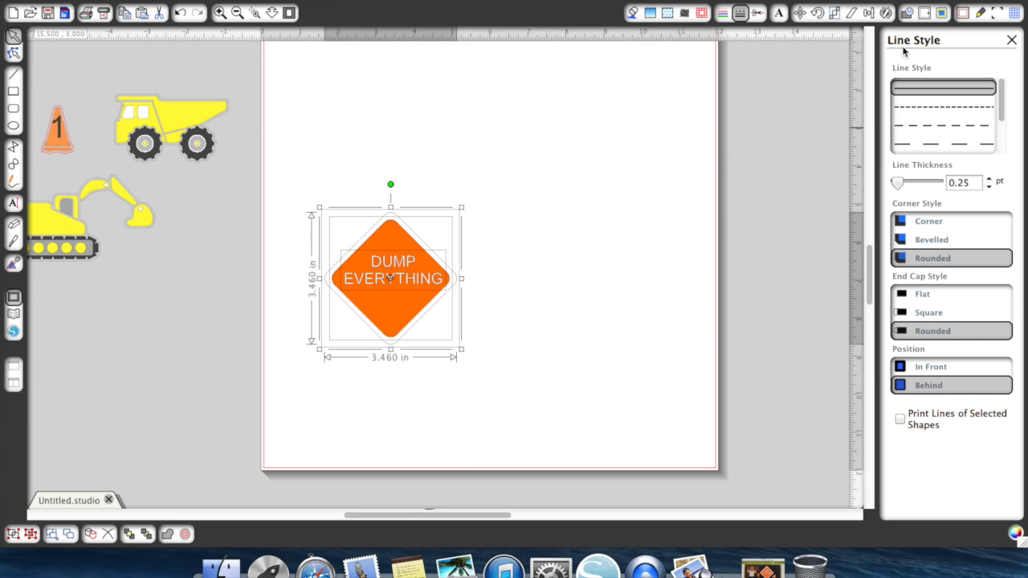
{"action": "left_click", "coordinate": [869, 13]}
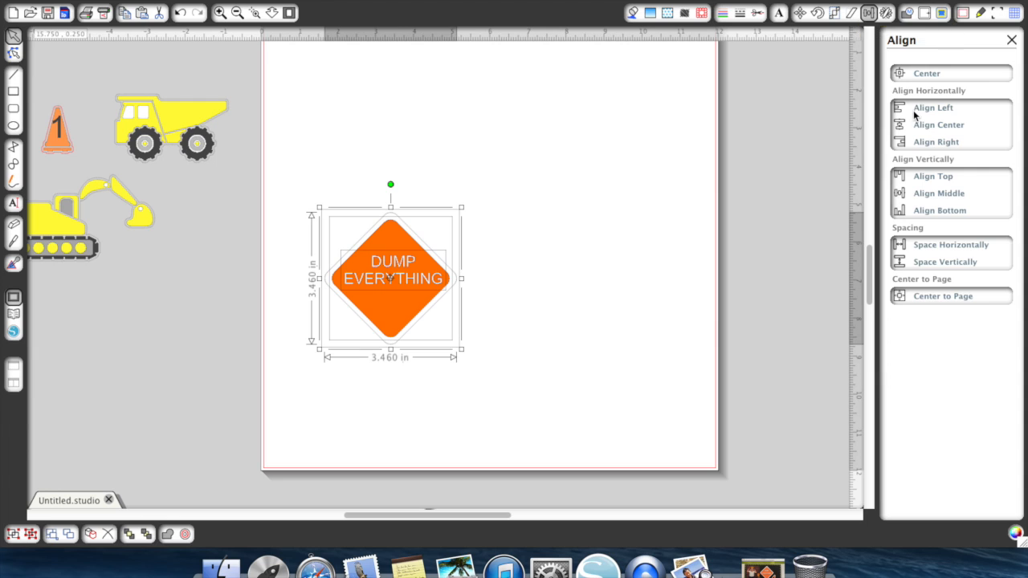
{"action": "left_click", "coordinate": [940, 126]}
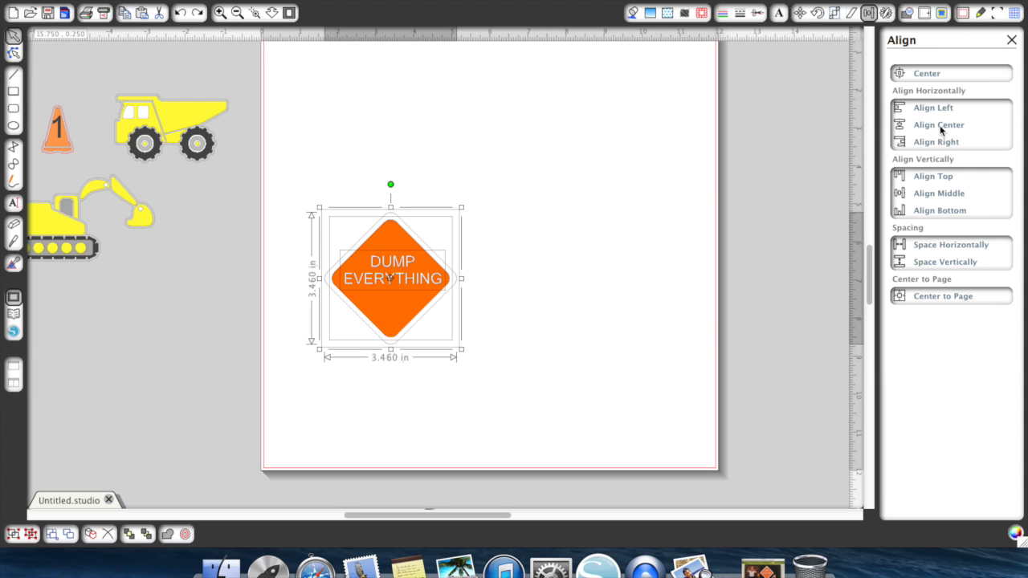
{"action": "left_click", "coordinate": [927, 198]}
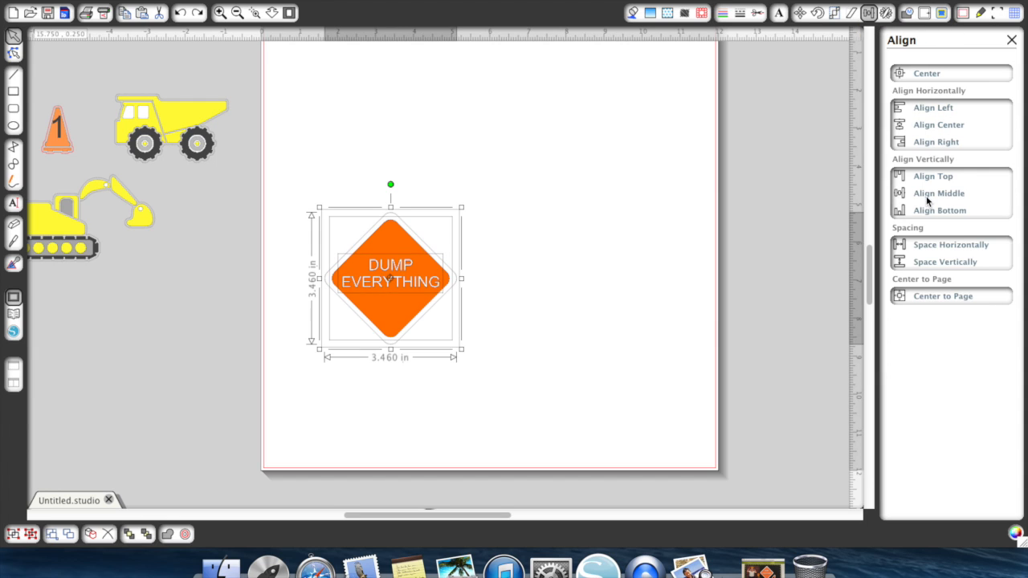
{"action": "left_click", "coordinate": [602, 199]}
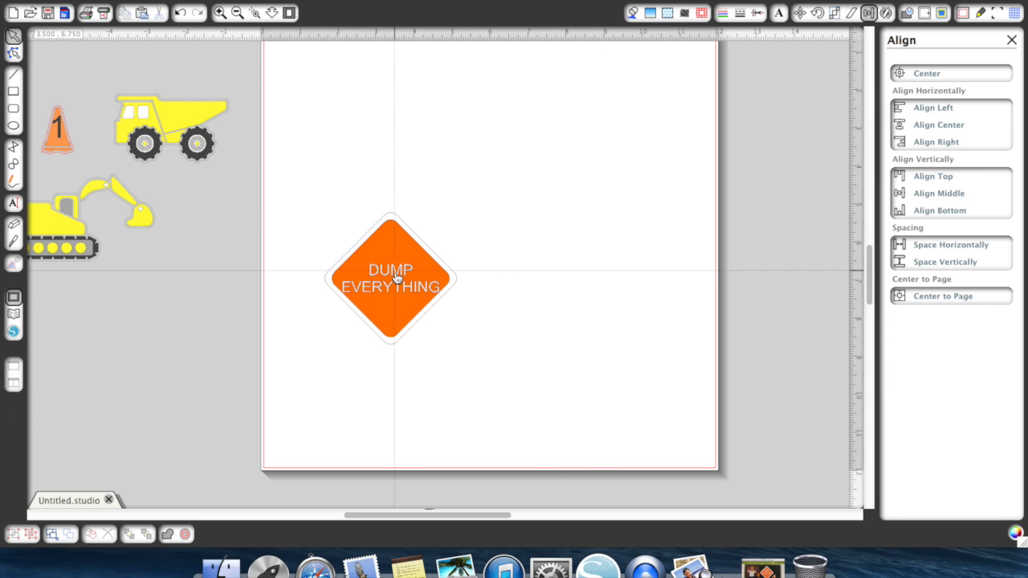
{"action": "left_click_drag", "start_coordinate": [392, 271], "coordinate": [397, 262]}
{"action": "left_click", "coordinate": [492, 276]}
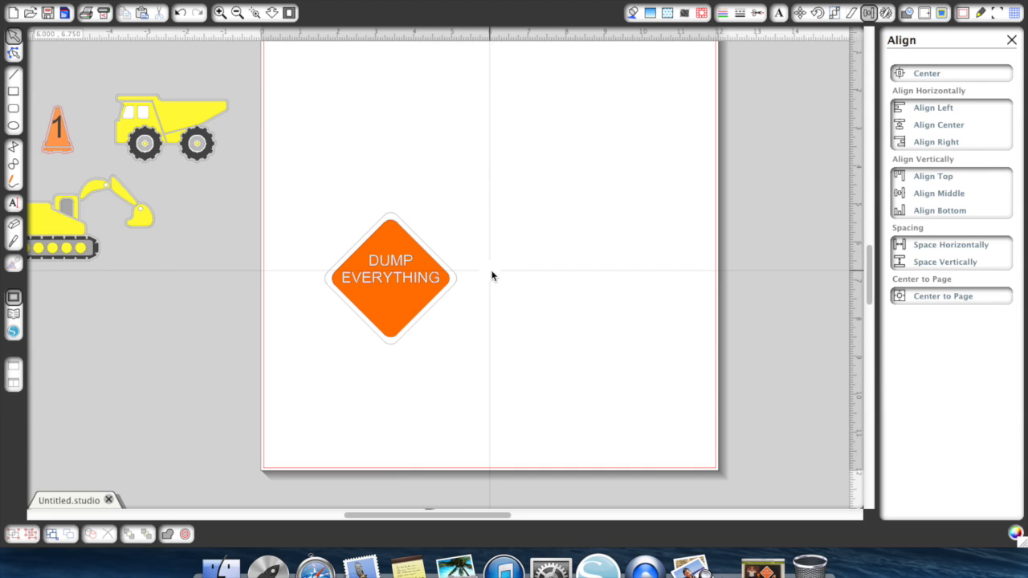
- Set the cut style of all the road sign's pieces, lettering and both diamonds, to No Cut
{"action": "left_click", "coordinate": [330, 185]}
{"action": "left_click_drag", "start_coordinate": [331, 185], "coordinate": [475, 362]}
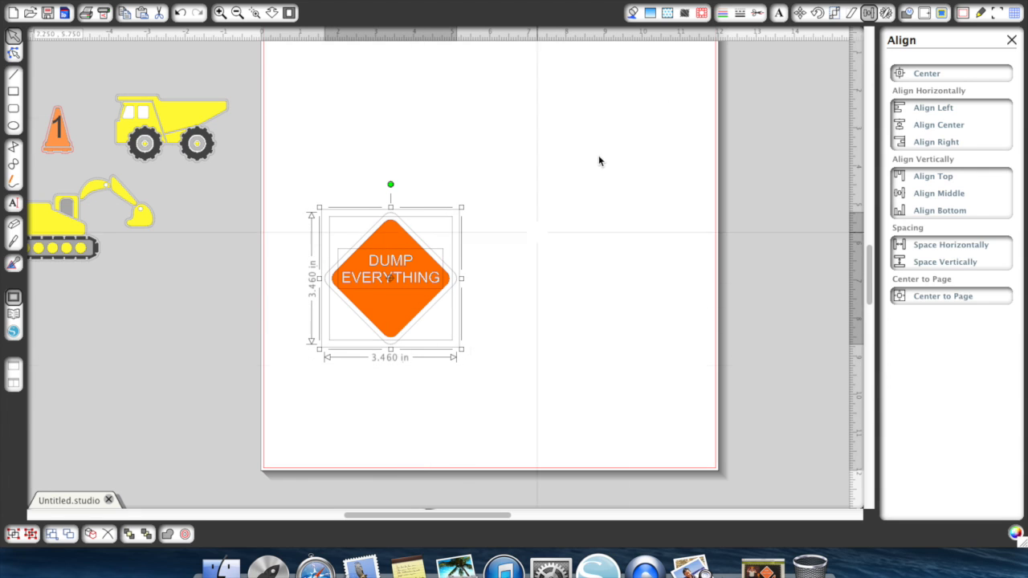
{"action": "left_click", "coordinate": [757, 13]}
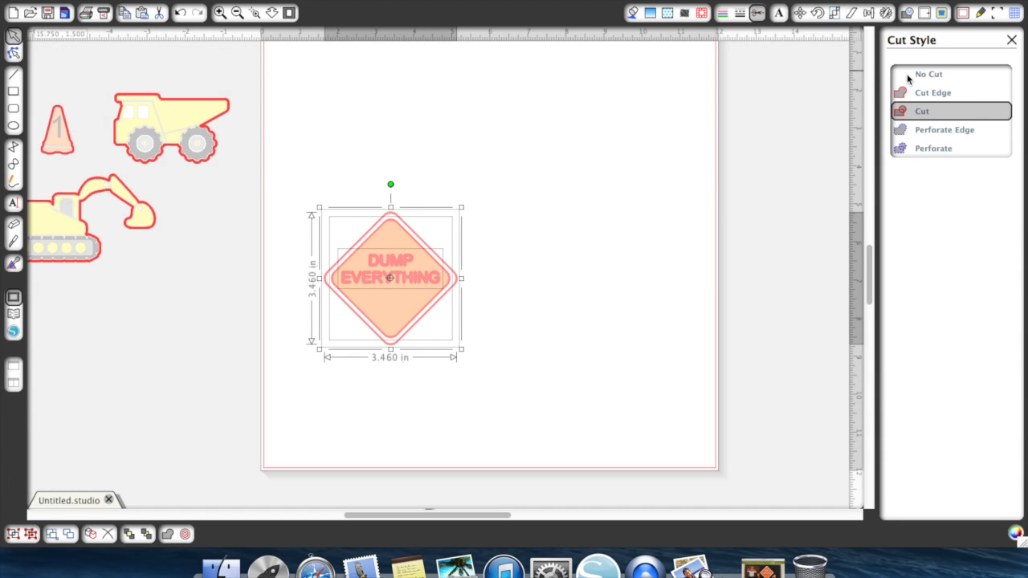
{"action": "left_click", "coordinate": [909, 76]}
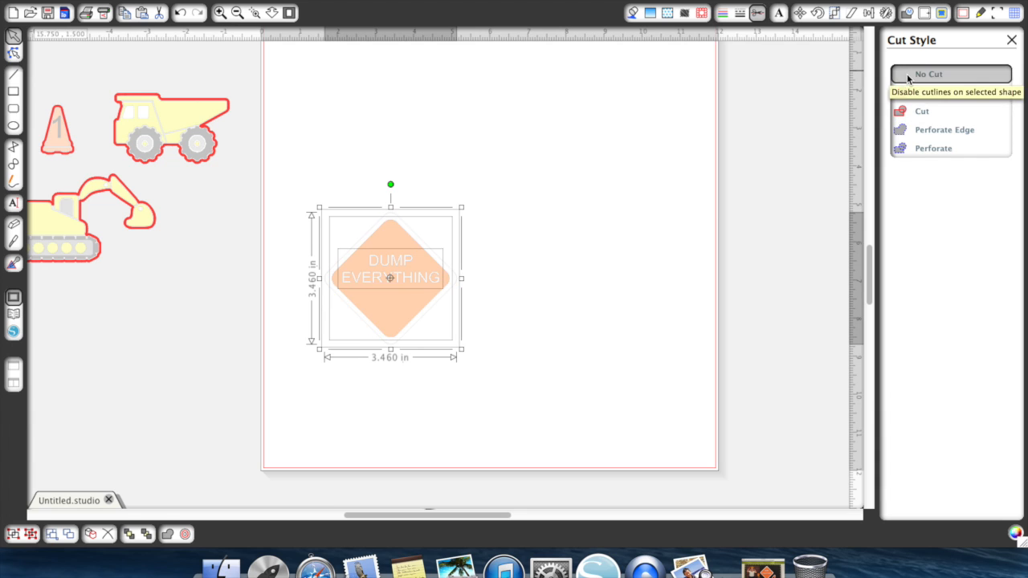
{"action": "left_click", "coordinate": [630, 194]}
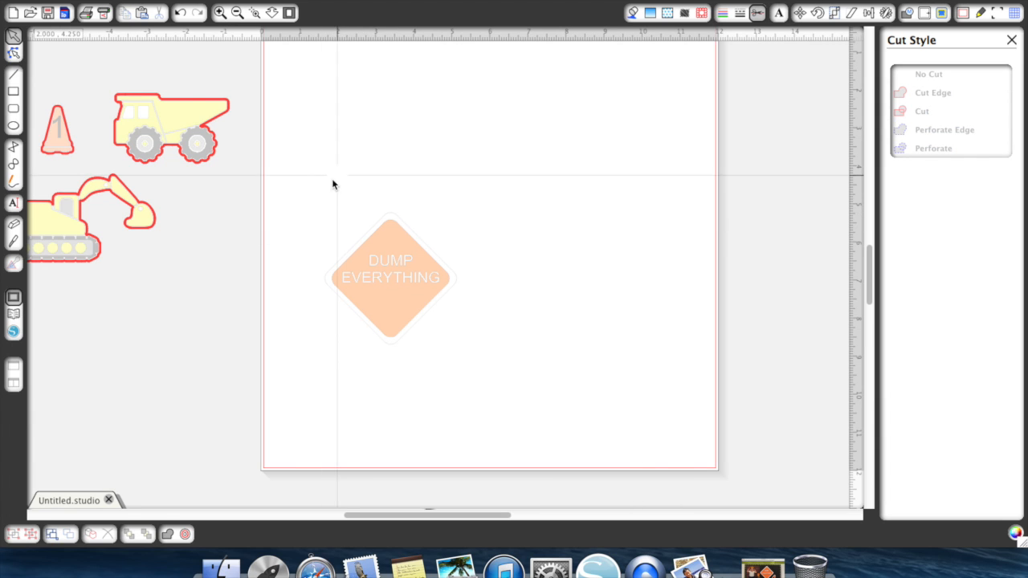
- Group the DUMP EVERYTHING lettering with the two diamonds of the road sign
{"action": "left_click_drag", "start_coordinate": [314, 185], "coordinate": [476, 368]}
{"action": "right_click", "coordinate": [418, 326]}
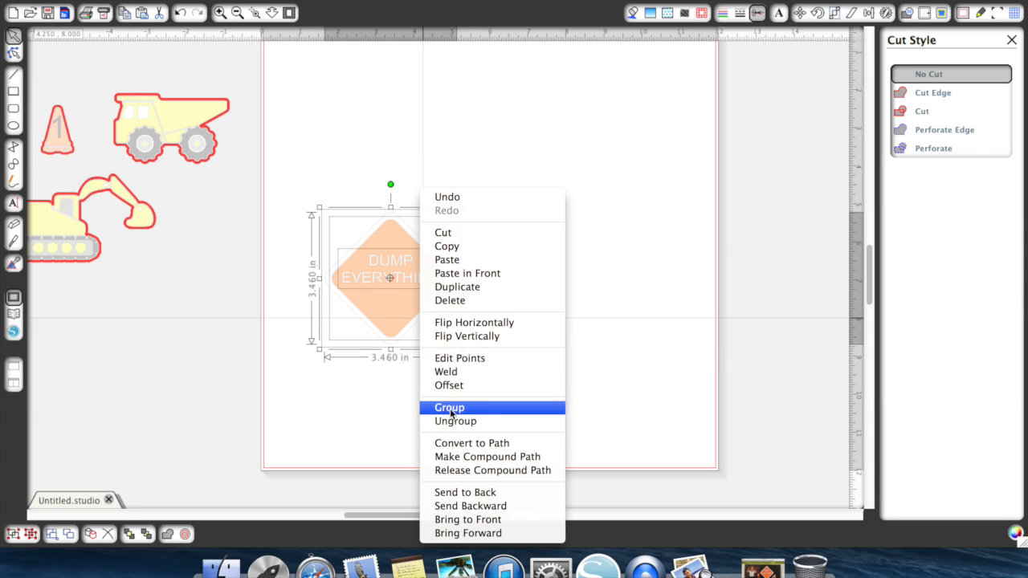
{"action": "left_click", "coordinate": [450, 408]}
{"action": "left_click", "coordinate": [450, 408]}
{"action": "left_click", "coordinate": [420, 325]}
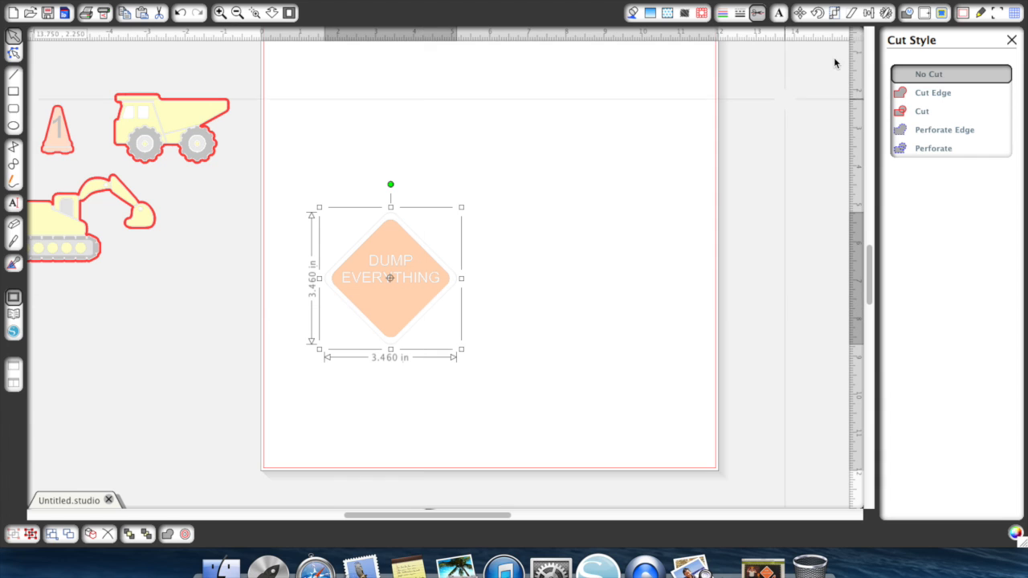
- Apply a narrow, rounded external offset around the grouped road sign, about 3.565 in across
{"action": "left_click", "coordinate": [925, 12]}
{"action": "left_click", "coordinate": [930, 75]}
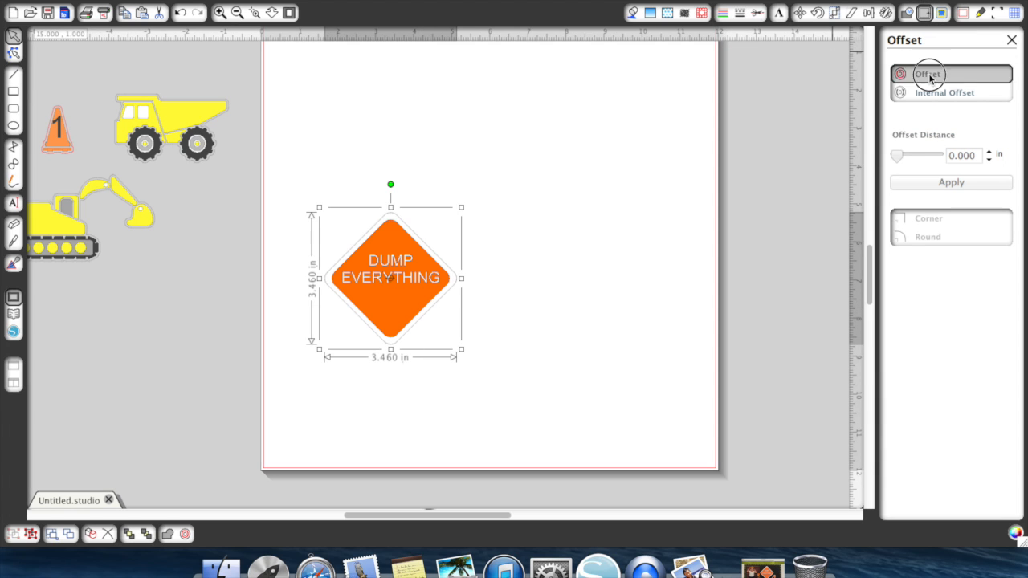
{"action": "left_click", "coordinate": [989, 160]}
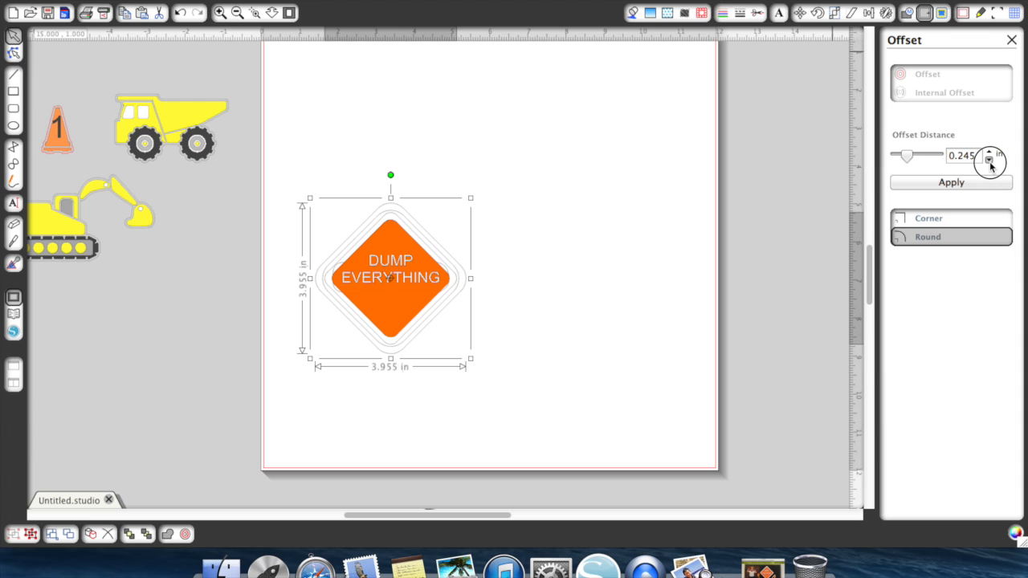
{"action": "left_click", "coordinate": [990, 160]}
{"action": "left_click", "coordinate": [989, 160]}
{"action": "left_click", "coordinate": [989, 160]}
{"action": "left_click", "coordinate": [990, 160]}
{"action": "left_click", "coordinate": [990, 160]}
{"action": "left_click", "coordinate": [989, 160]}
{"action": "left_click", "coordinate": [990, 160]}
{"action": "left_click", "coordinate": [990, 160]}
{"action": "left_click", "coordinate": [989, 160]}
{"action": "left_click", "coordinate": [989, 160]}
{"action": "left_click", "coordinate": [989, 160]}
{"action": "left_click", "coordinate": [990, 159]}
{"action": "left_click", "coordinate": [989, 160]}
{"action": "left_click", "coordinate": [989, 160]}
{"action": "left_click", "coordinate": [990, 160]}
{"action": "left_click", "coordinate": [990, 160]}
{"action": "left_click", "coordinate": [989, 160]}
{"action": "left_click", "coordinate": [989, 160]}
{"action": "left_click", "coordinate": [989, 160]}
{"action": "left_click", "coordinate": [989, 160]}
{"action": "left_click", "coordinate": [989, 160]}
{"action": "left_click", "coordinate": [989, 160]}
{"action": "left_click", "coordinate": [969, 182]}
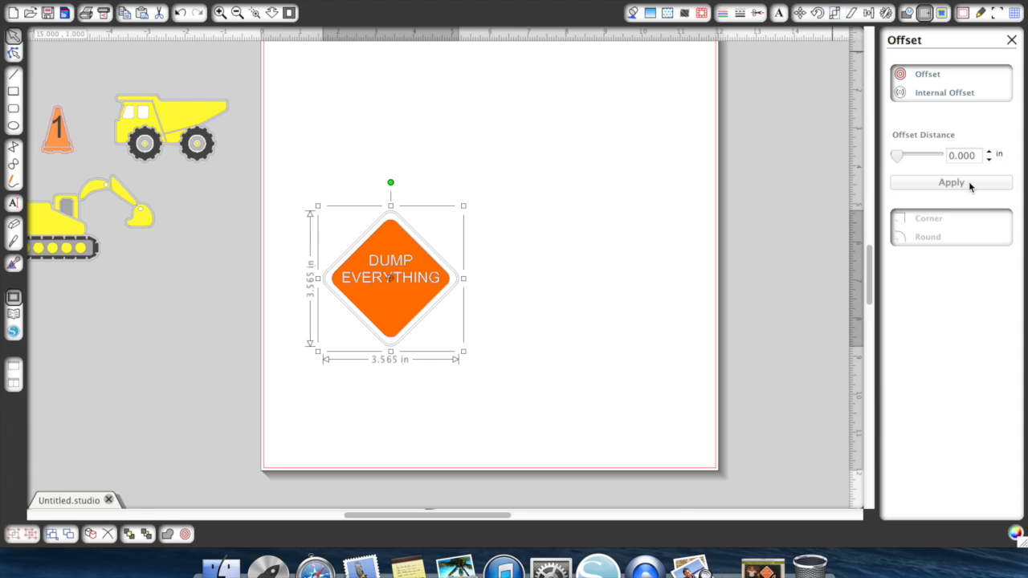
- Set the cut style of the sign's new offset outline to Cut Edge
{"action": "left_click", "coordinate": [758, 14]}
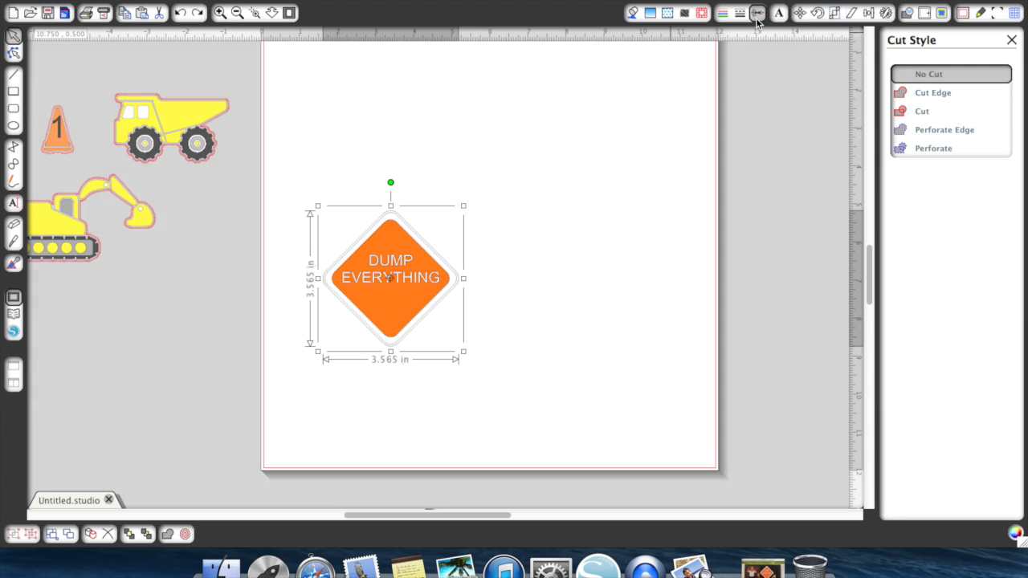
{"action": "left_click", "coordinate": [898, 94]}
{"action": "left_click", "coordinate": [523, 251]}
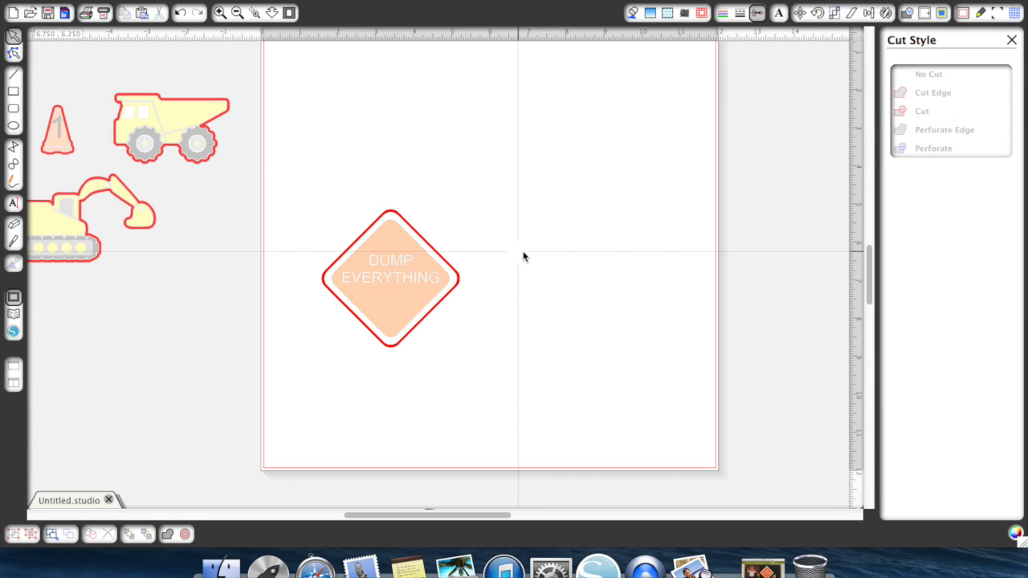
- Group the offset cut outline with the DUMP EVERYTHING sign
{"action": "left_click_drag", "start_coordinate": [298, 183], "coordinate": [516, 424]}
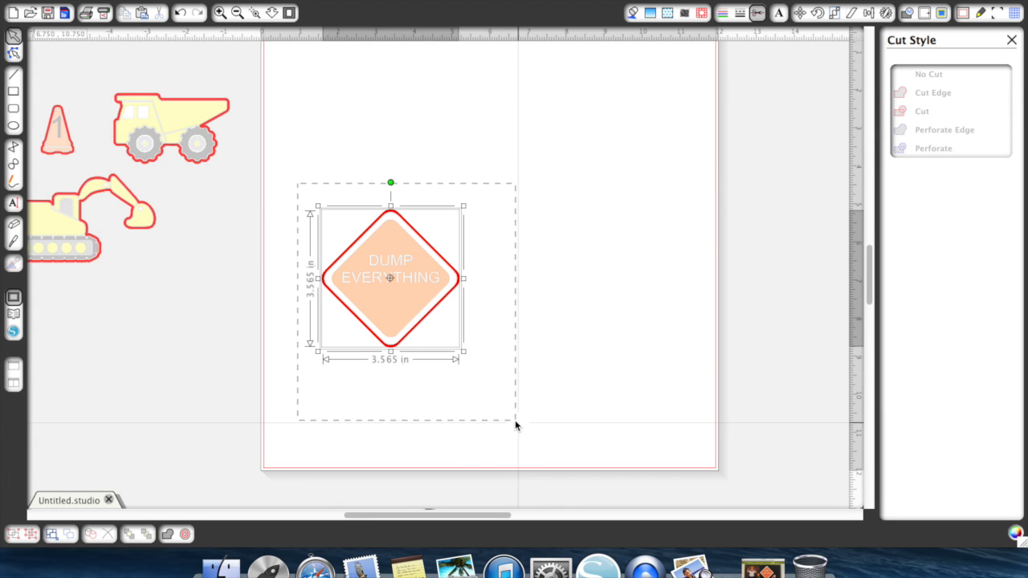
{"action": "right_click", "coordinate": [409, 288]}
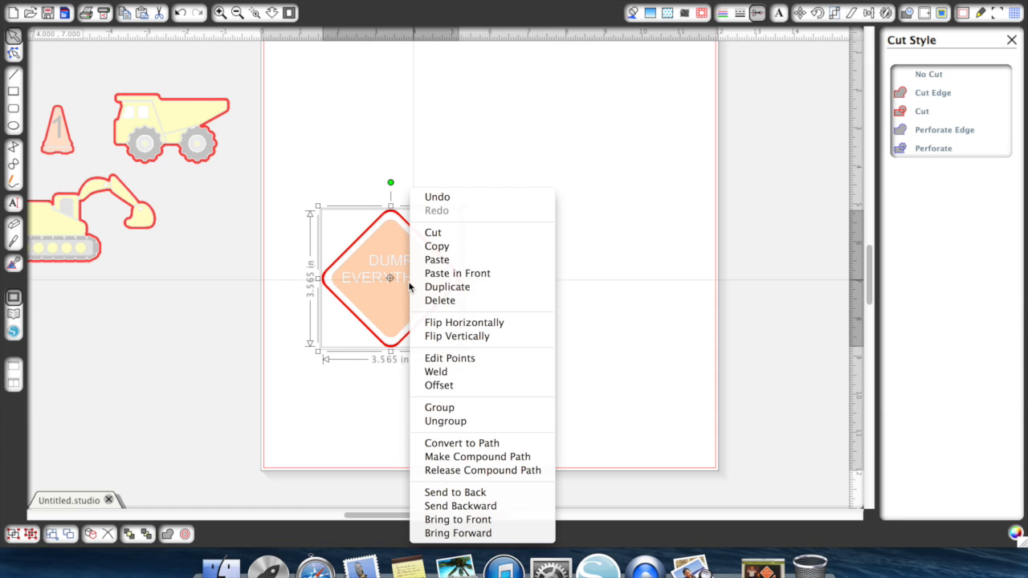
{"action": "left_click", "coordinate": [439, 407]}
{"action": "left_click", "coordinate": [1014, 39]}
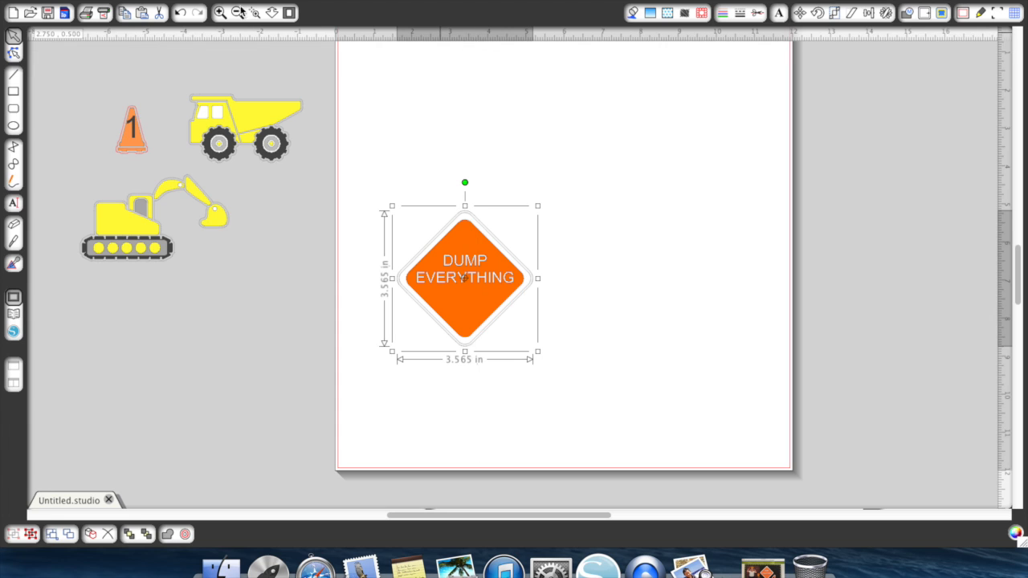
- Change the page size to Letter, 8.5 x 11 in, and turn on the registration marks
{"action": "left_click", "coordinate": [237, 12]}
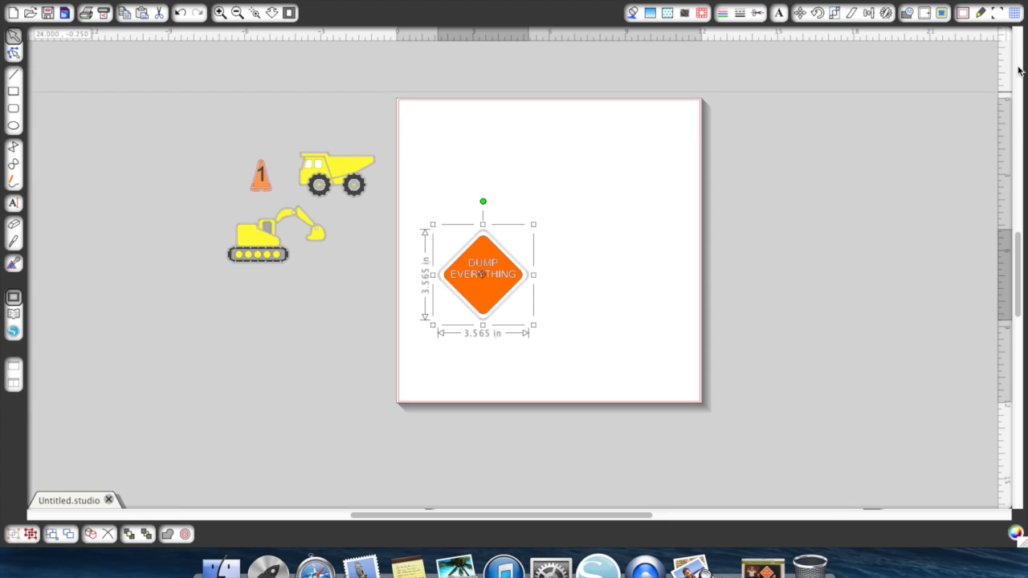
{"action": "left_click", "coordinate": [963, 14]}
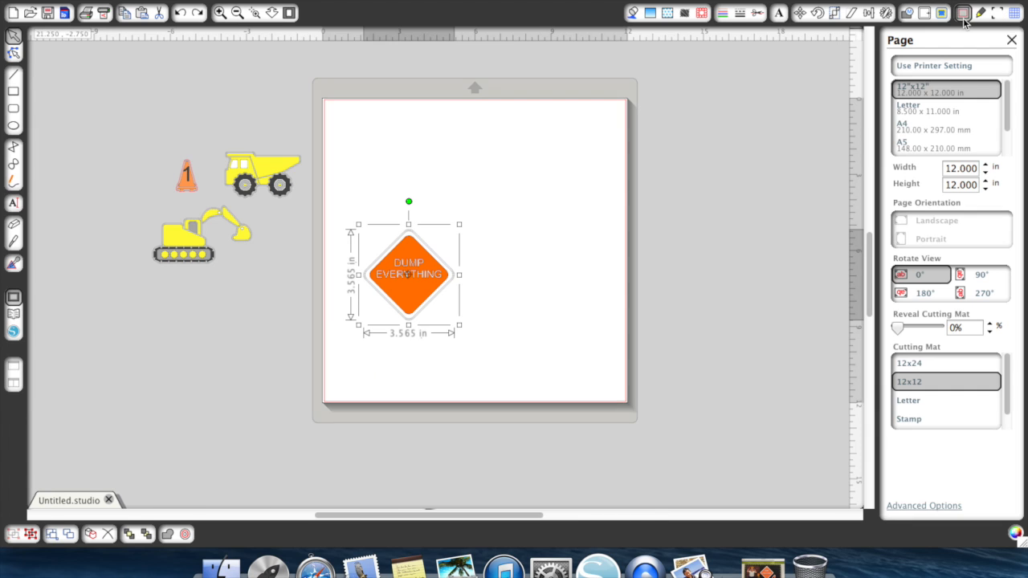
{"action": "left_click", "coordinate": [932, 107]}
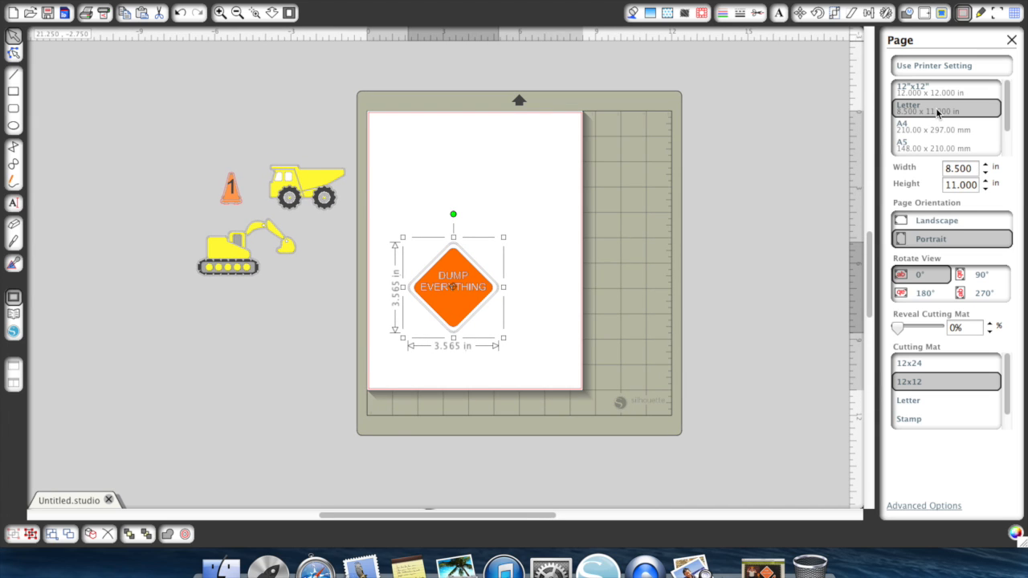
{"action": "left_click", "coordinate": [997, 14]}
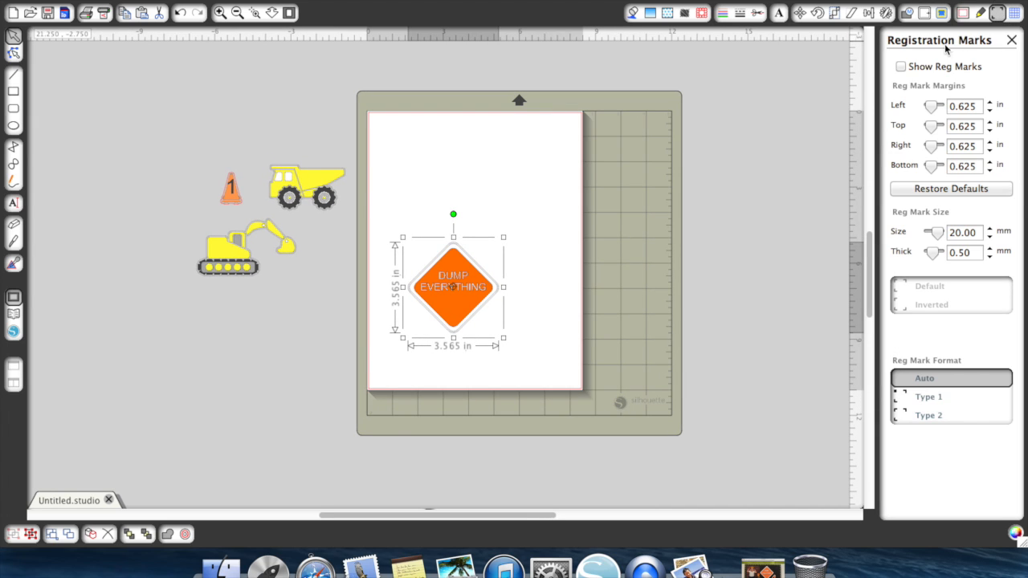
{"action": "left_click", "coordinate": [902, 67]}
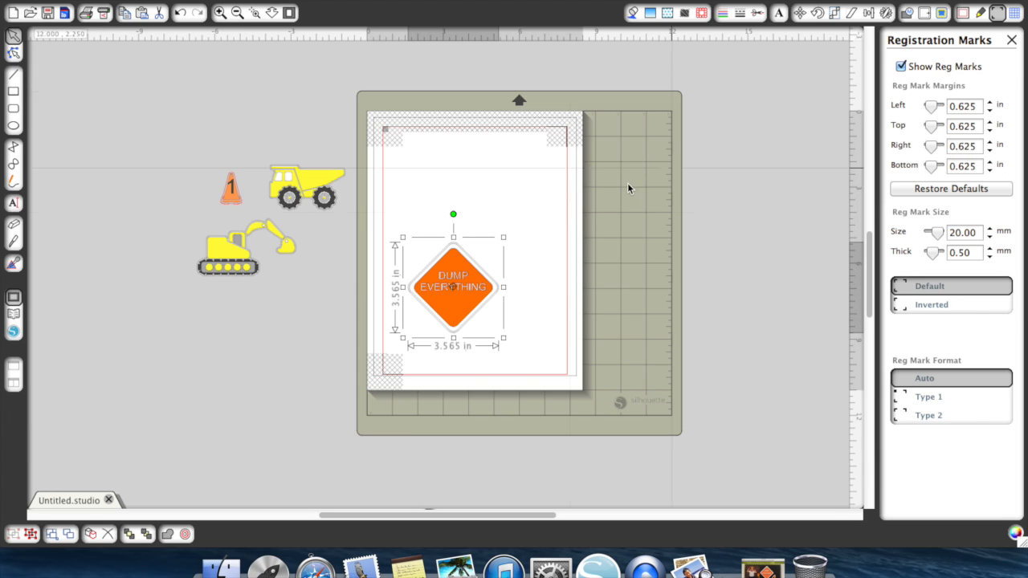
- Move the dump truck, excavator and numbered traffic cone onto the Letter page, inside the registration marks
{"action": "left_click", "coordinate": [324, 205]}
{"action": "left_click_drag", "start_coordinate": [325, 205], "coordinate": [540, 207]}
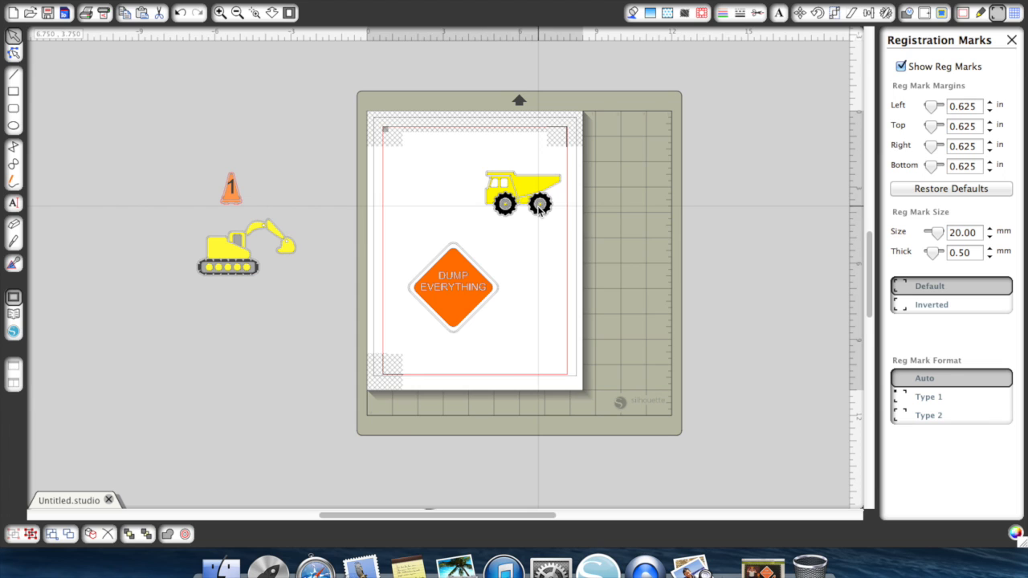
{"action": "left_click_drag", "start_coordinate": [257, 267], "coordinate": [433, 211]}
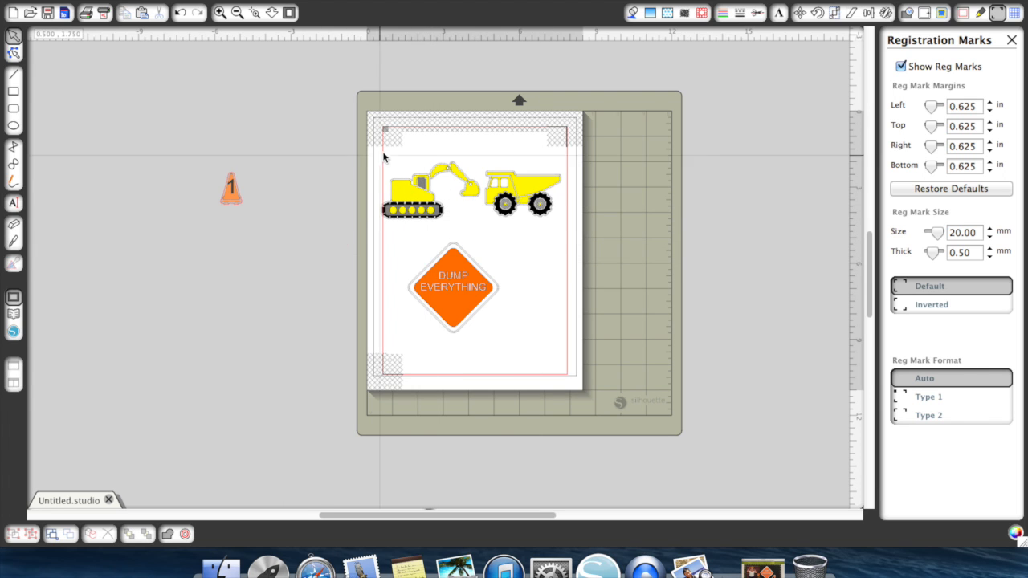
{"action": "left_click_drag", "start_coordinate": [236, 200], "coordinate": [546, 346]}
- Spread the sign, dump truck and excavator apart within the print-and-cut area and check the cut lines of all the pieces
{"action": "left_click_drag", "start_coordinate": [452, 324], "coordinate": [452, 355]}
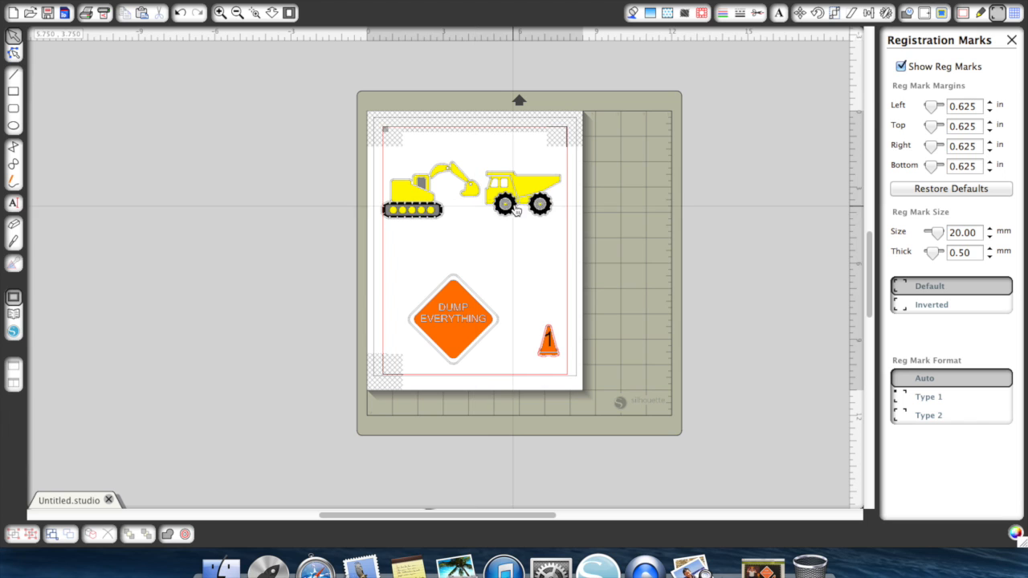
{"action": "left_click_drag", "start_coordinate": [516, 210], "coordinate": [516, 254]}
{"action": "left_click_drag", "start_coordinate": [410, 210], "coordinate": [429, 212]}
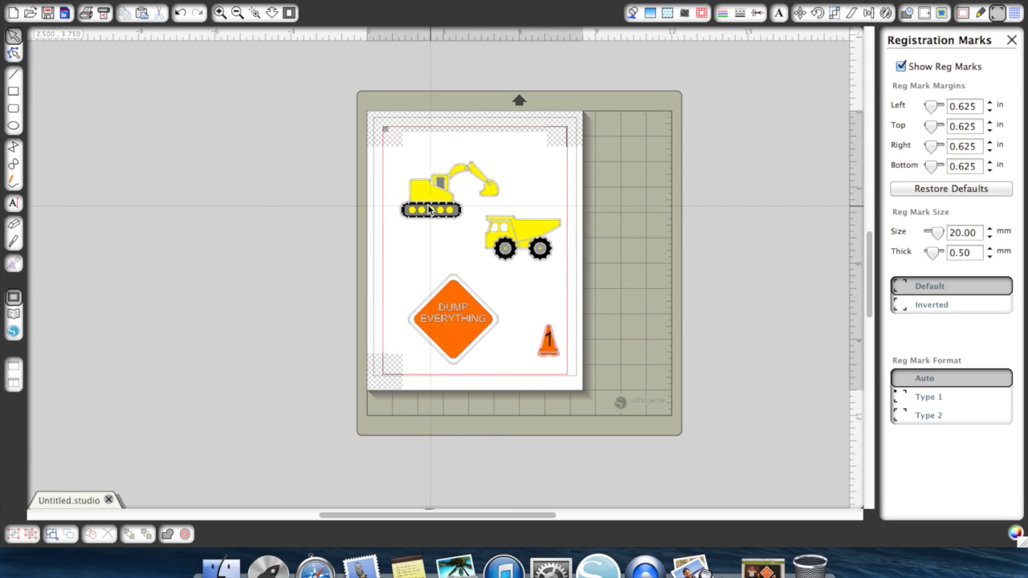
{"action": "left_click", "coordinate": [757, 13]}
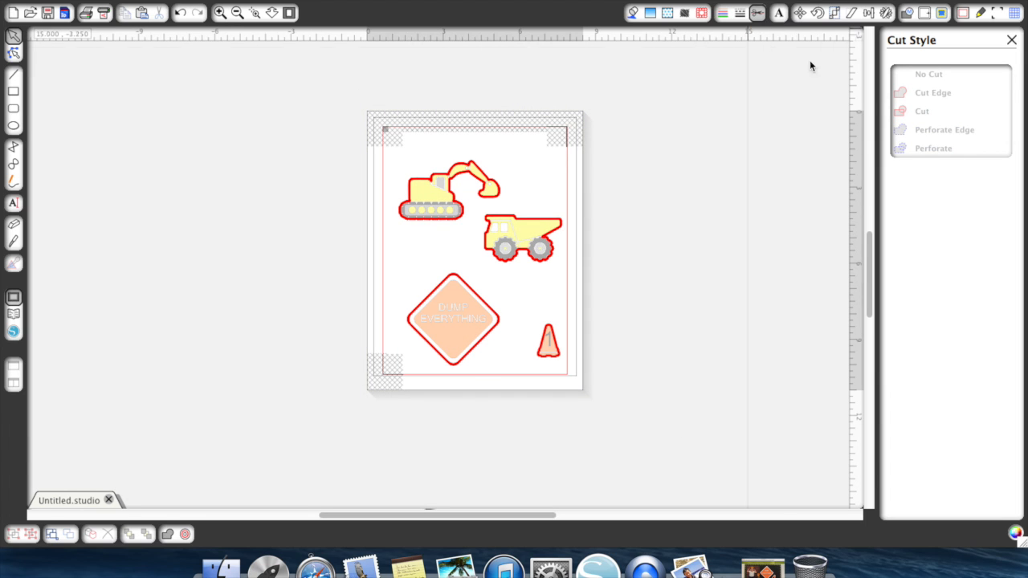
{"action": "left_click", "coordinate": [1012, 40]}
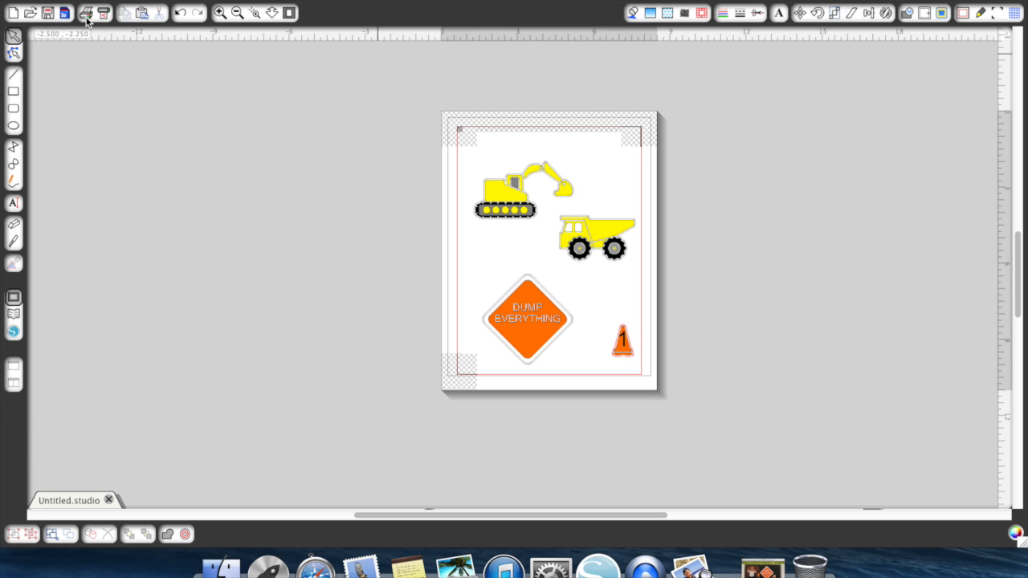
- Open the print settings, raise the quality to Best, and cancel without printing
{"action": "left_click", "coordinate": [85, 13]}
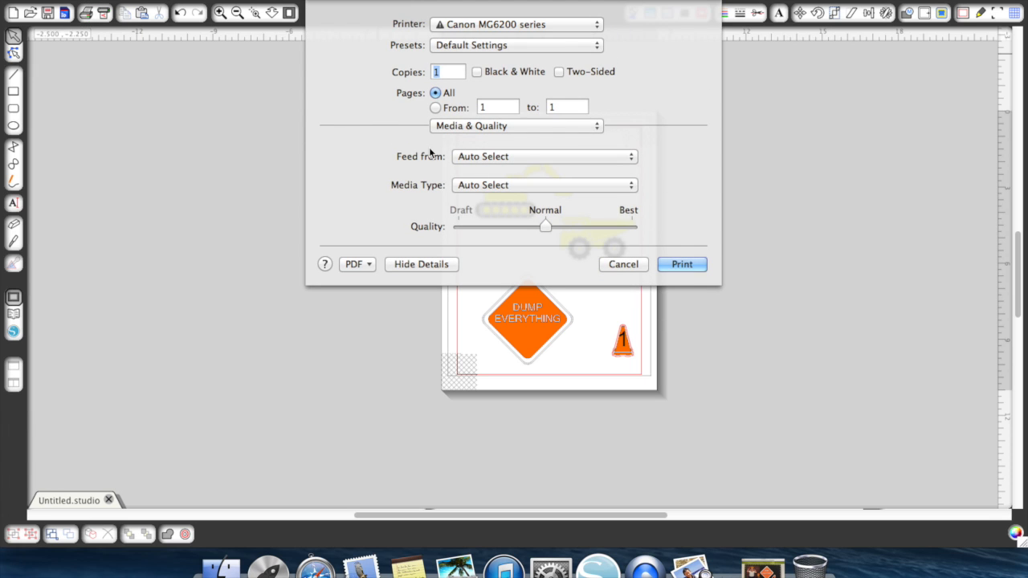
{"action": "left_click_drag", "start_coordinate": [545, 226], "coordinate": [630, 228]}
{"action": "left_click", "coordinate": [626, 268]}
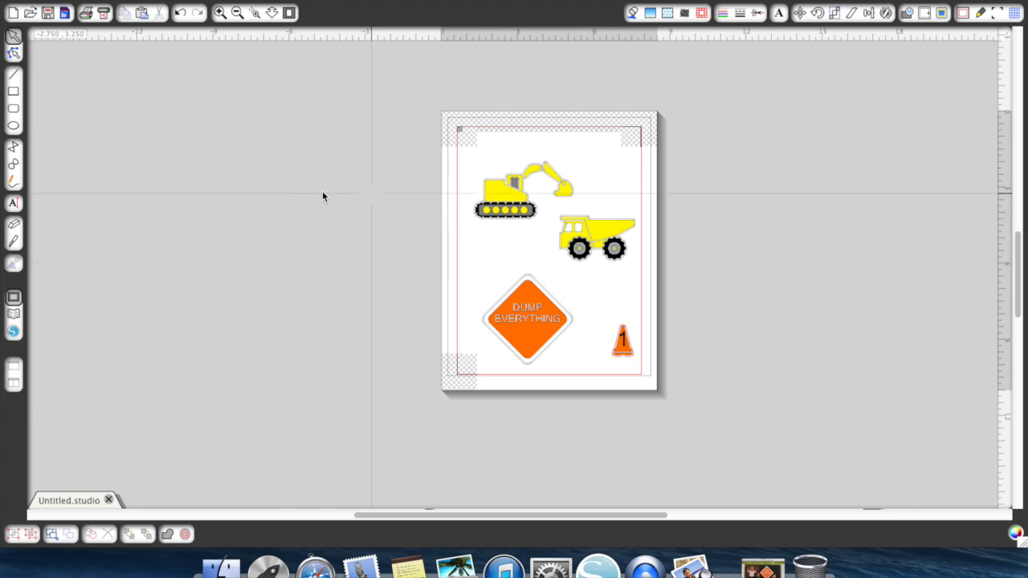
- Look at the Send to Silhouette options for the print-and-cut job, and view the photo of the finished card
{"action": "left_click", "coordinate": [104, 13]}
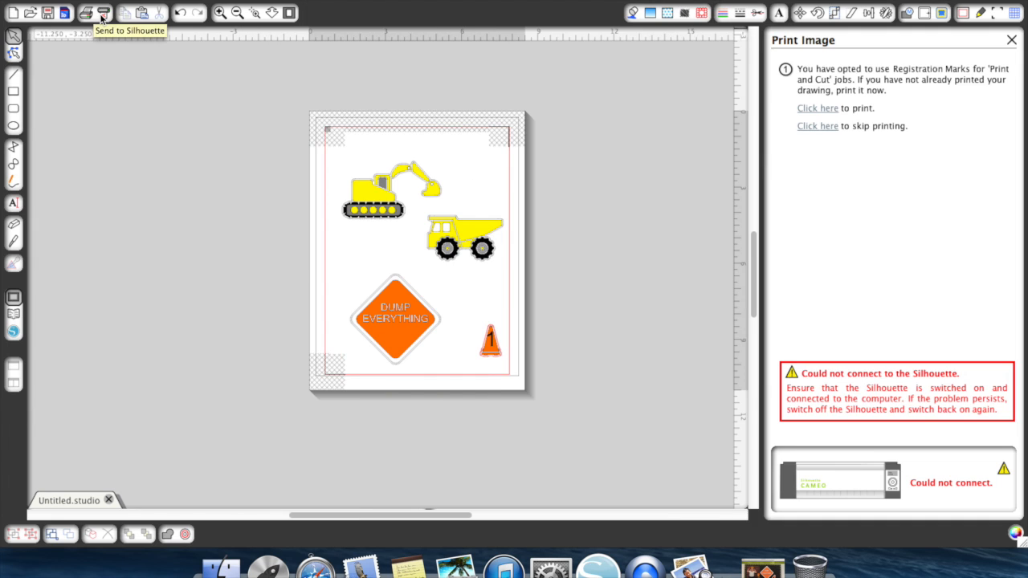
{"action": "left_click", "coordinate": [1011, 40]}
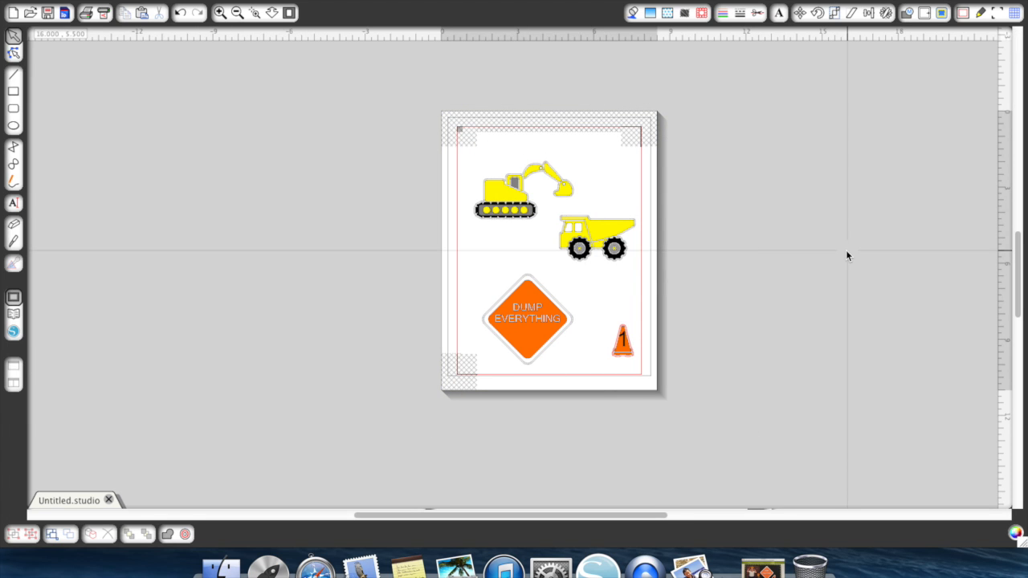
{"action": "left_click", "coordinate": [763, 569]}
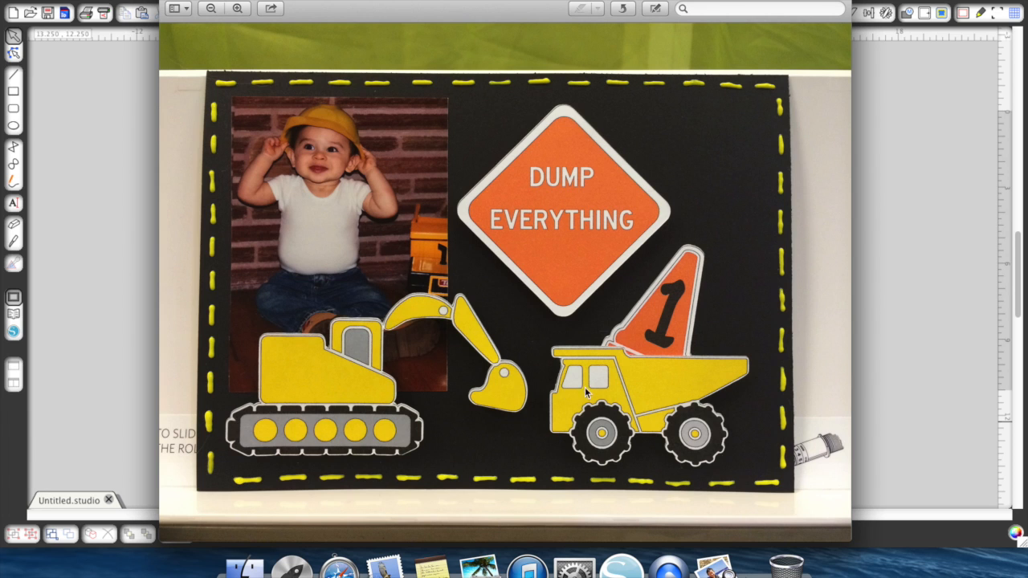
{"action": "left_click", "coordinate": [171, 2]}
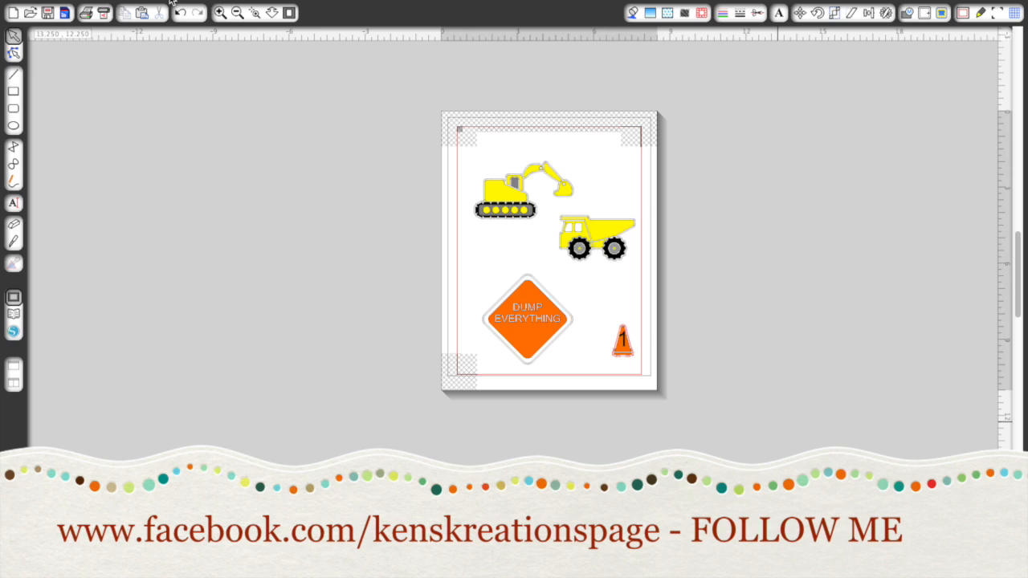